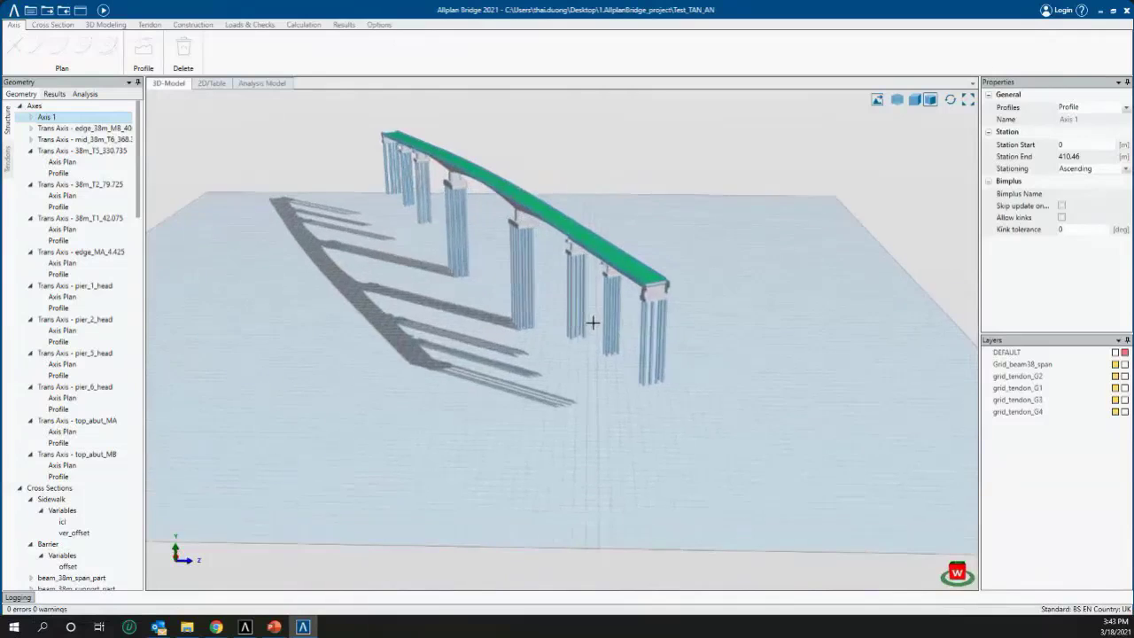
# Collapse the Axes, Cross Sections, Variations and Structural Members branches of the bridge project's geometry tree
pyautogui.moveTo(615, 443); pyautogui.dragTo(503, 379, button='middle')
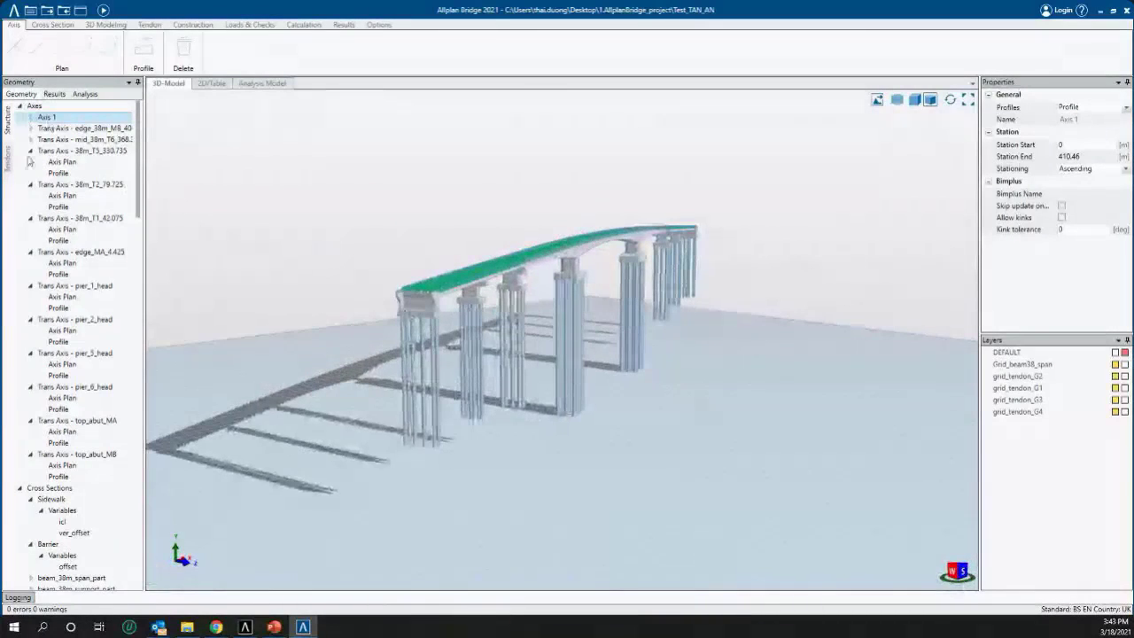
pyautogui.click(30, 151)
pyautogui.click(21, 107)
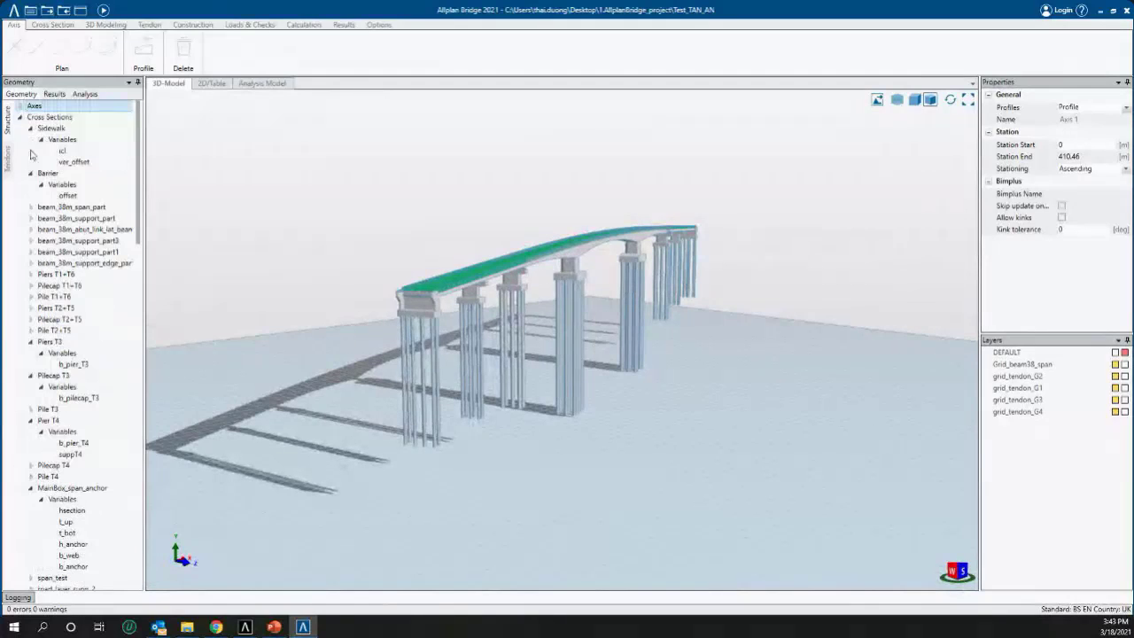
pyautogui.click(19, 118)
pyautogui.click(20, 129)
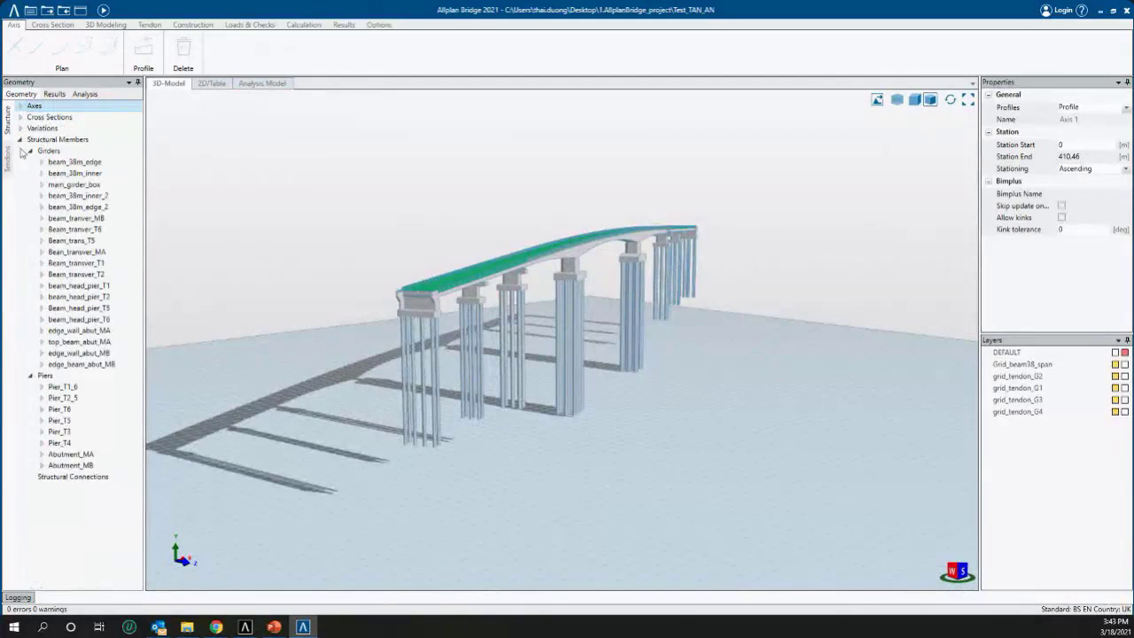
pyautogui.click(19, 140)
pyautogui.click(19, 140)
pyautogui.click(31, 151)
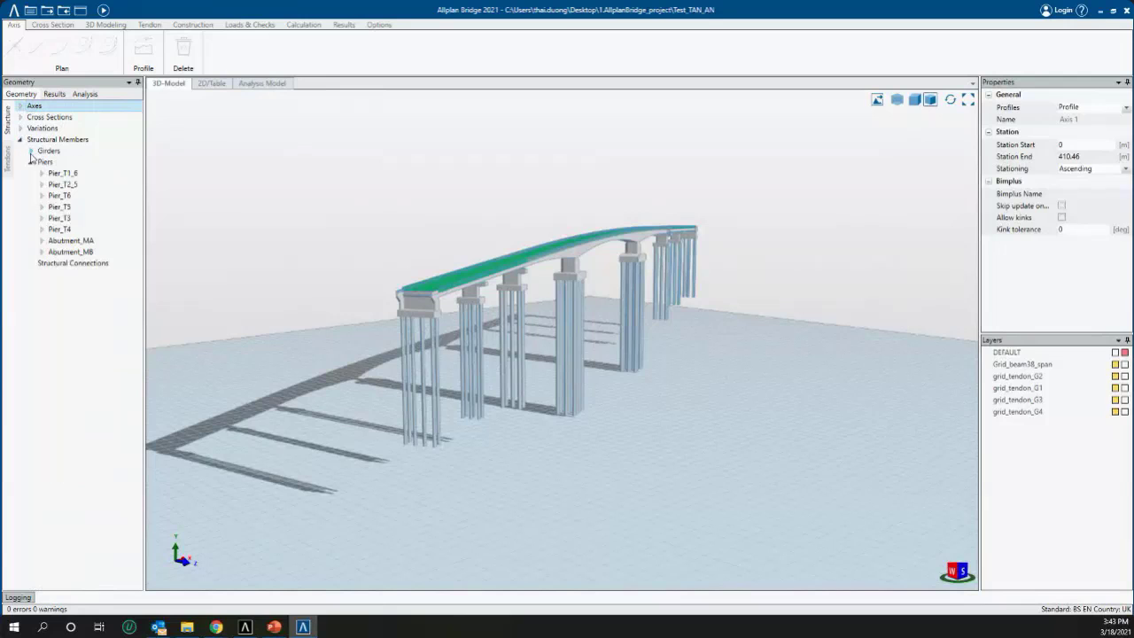
pyautogui.click(30, 162)
pyautogui.click(19, 140)
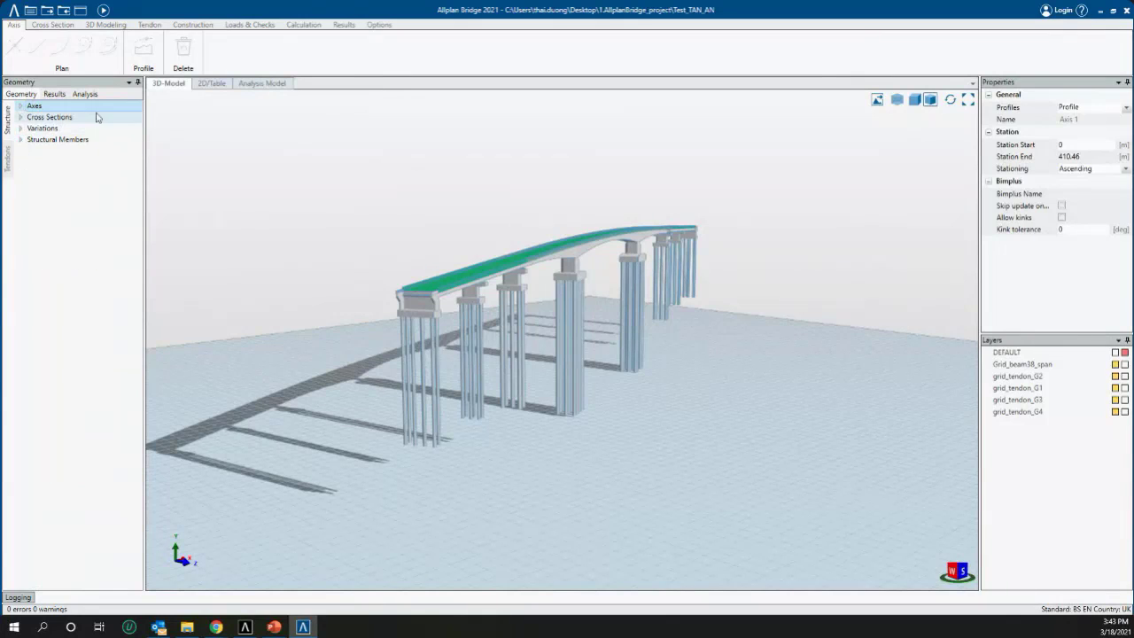
pyautogui.moveTo(405, 330); pyautogui.dragTo(427, 348, button='middle')
pyautogui.moveTo(540, 381); pyautogui.dragTo(653, 322, button='middle')
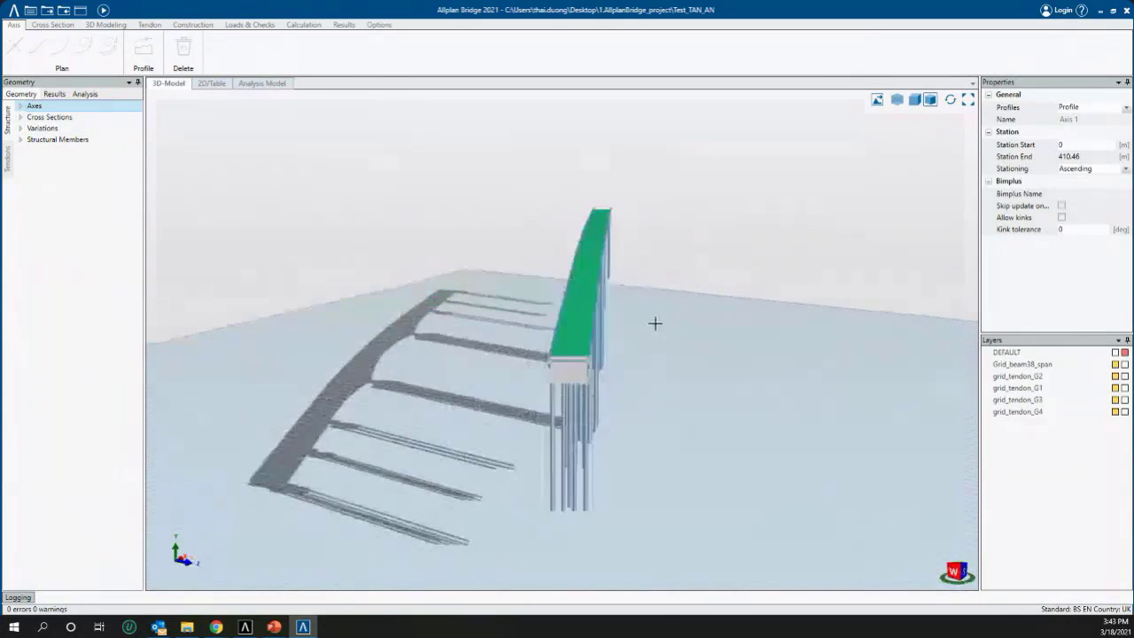
pyautogui.scroll(3, 654, 323)
pyautogui.moveTo(485, 379); pyautogui.dragTo(202, 155, button='middle')
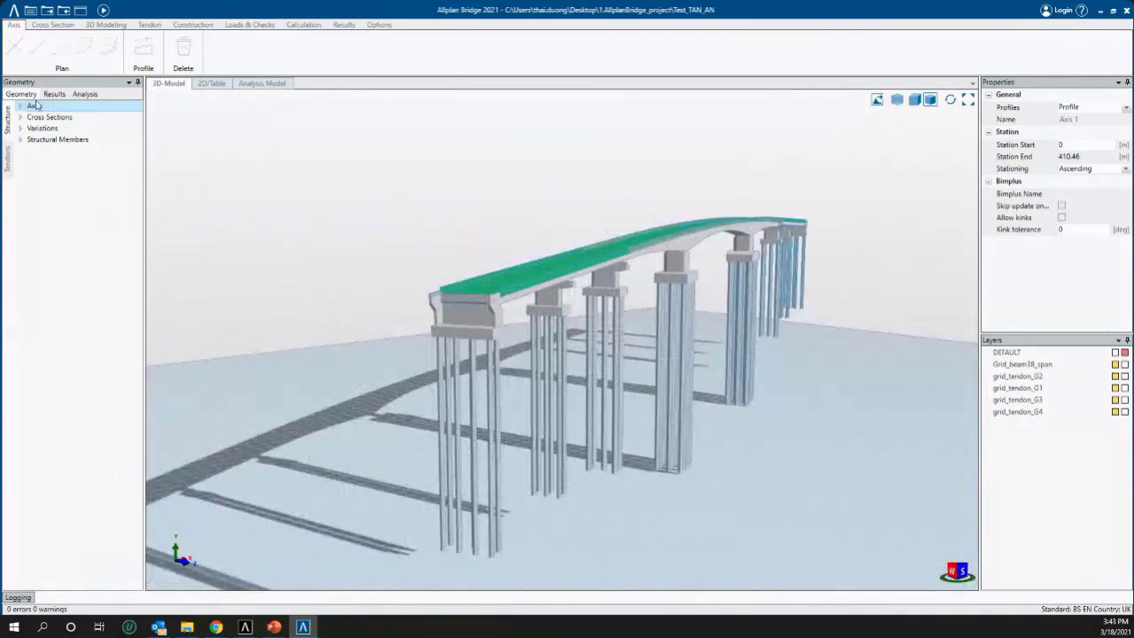
pyautogui.click(48, 25)
# Create a new project named Project1 with the Desktop folder "01 model" as its project space
pyautogui.click(15, 10)
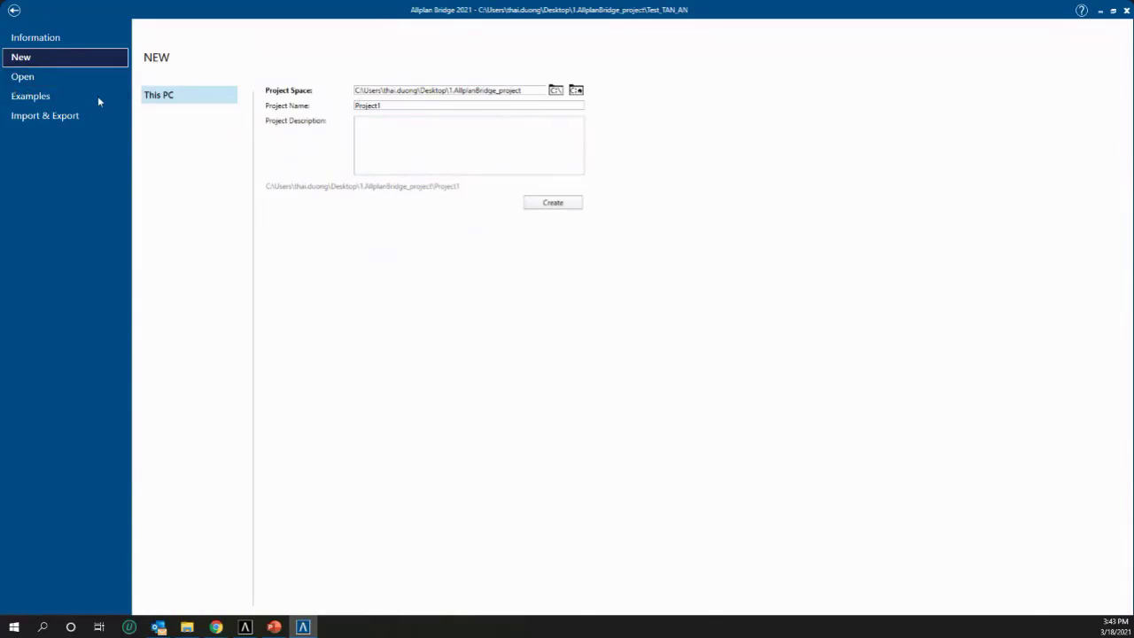
pyautogui.click(558, 91)
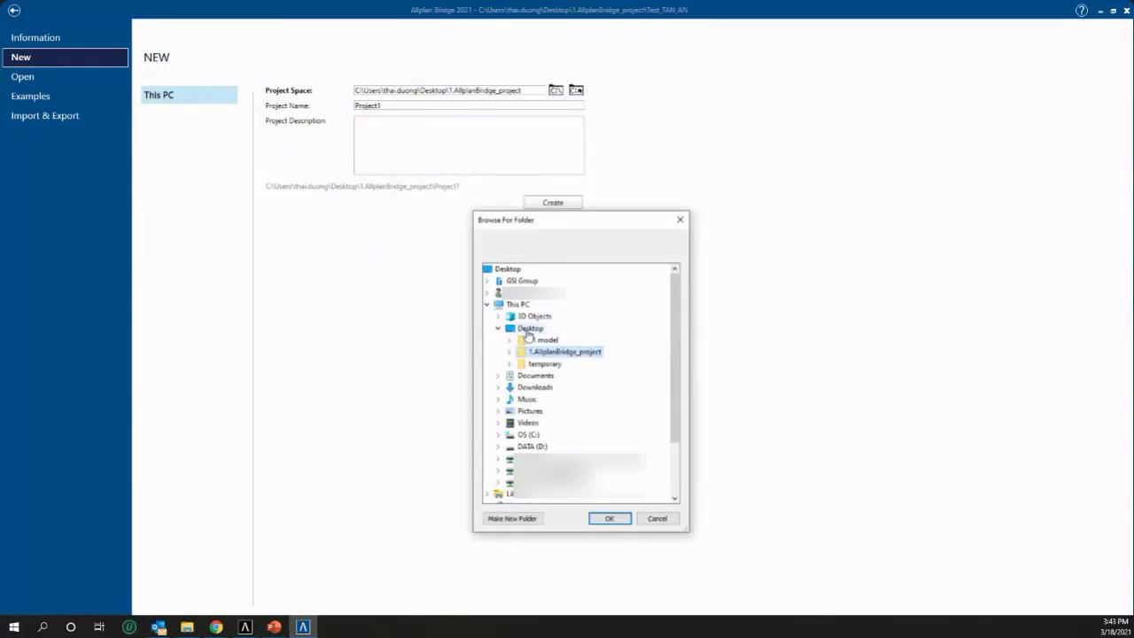
pyautogui.doubleClick(545, 341)
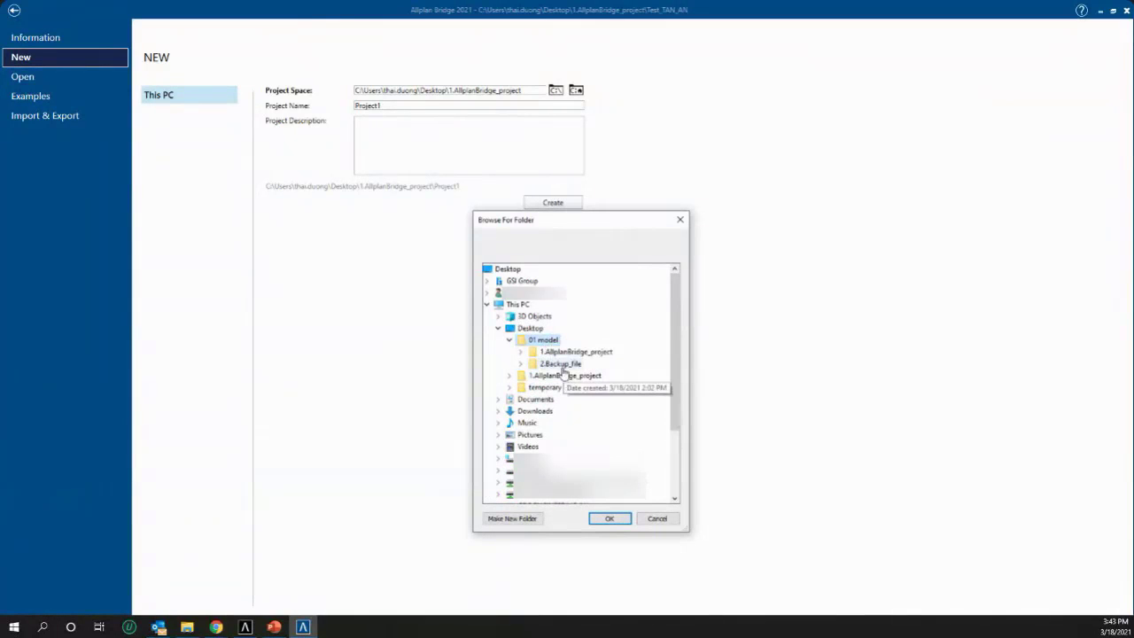
pyautogui.click(610, 519)
pyautogui.moveTo(392, 106); pyautogui.dragTo(357, 108)
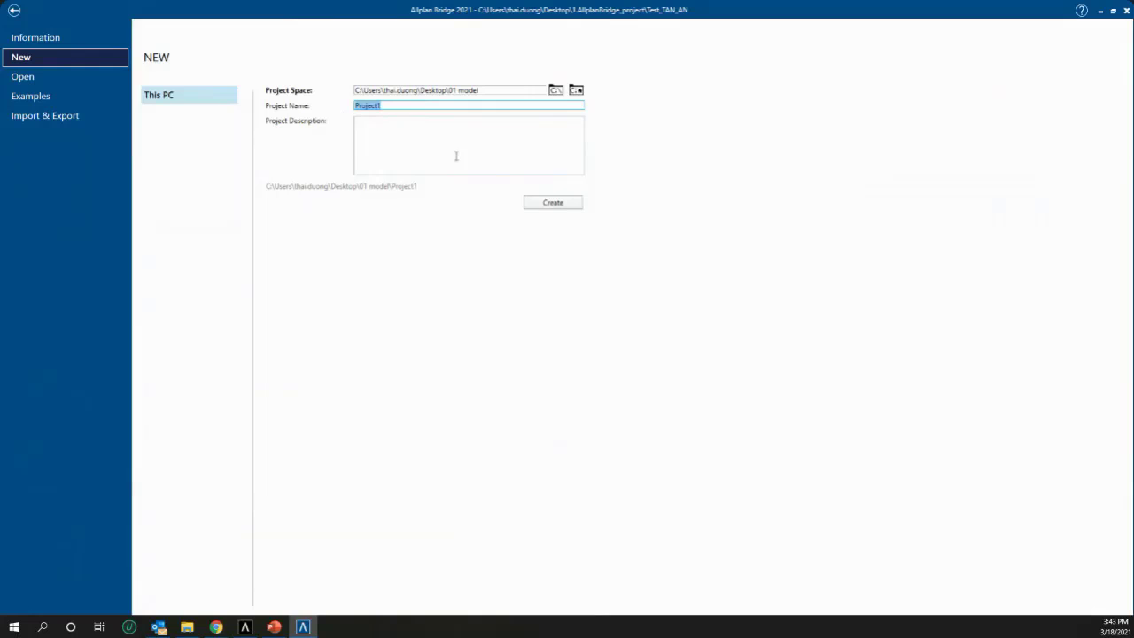
pyautogui.click(530, 205)
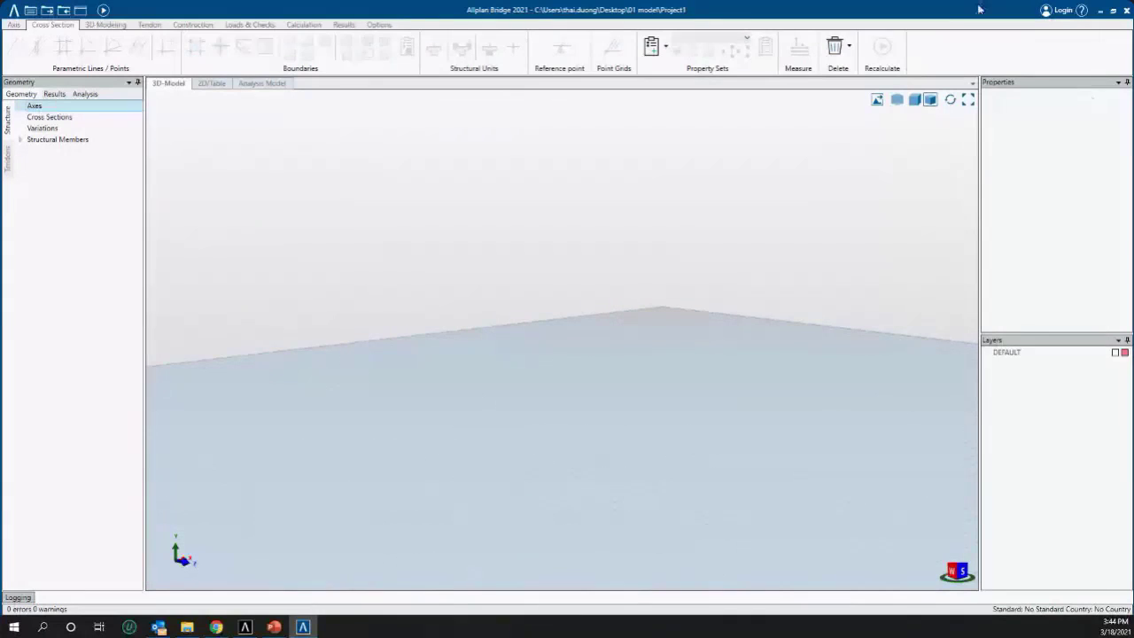
# Add a new axis to the empty project, keeping its default name, and open its plan for editing
pyautogui.click(648, 367)
pyautogui.moveTo(647, 367); pyautogui.dragTo(549, 300, button='middle')
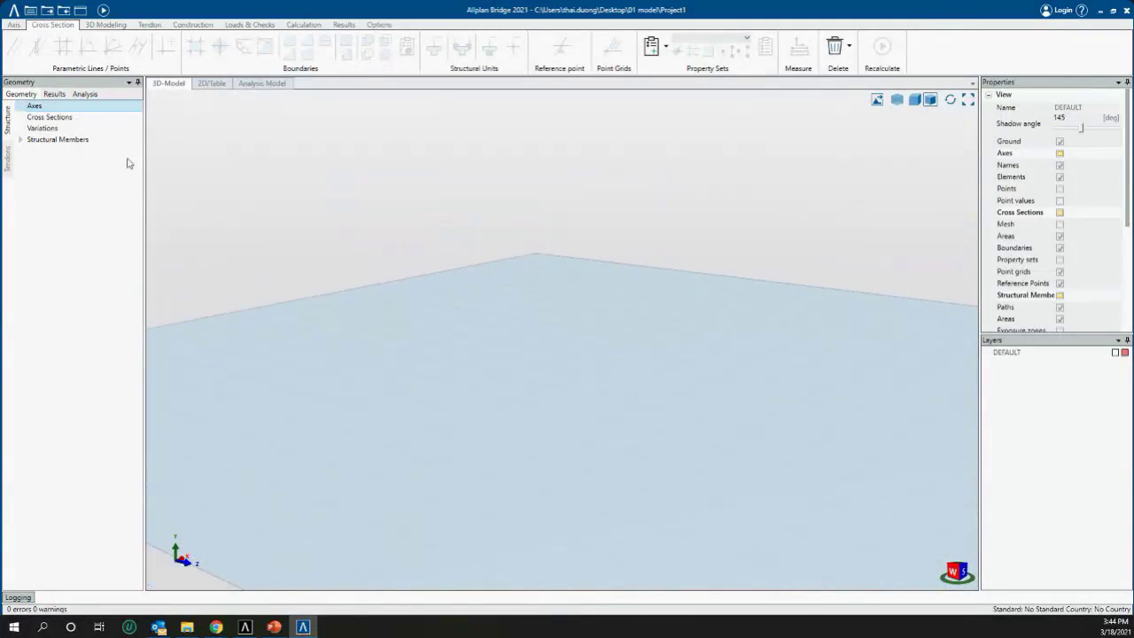
pyautogui.click(57, 140)
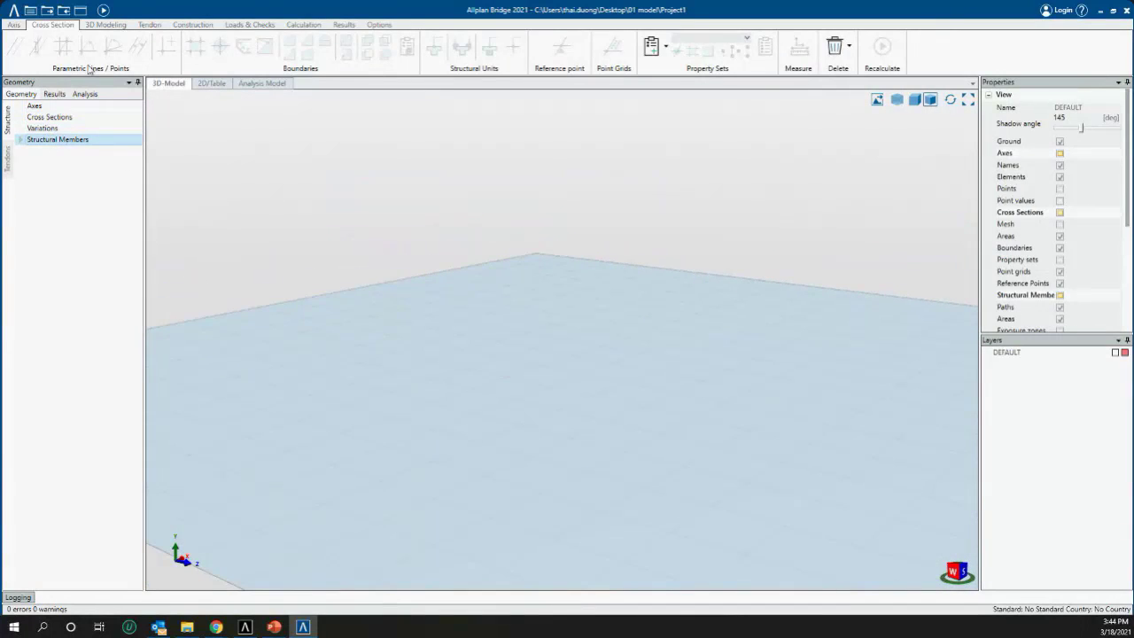
pyautogui.click(15, 25)
pyautogui.click(36, 106)
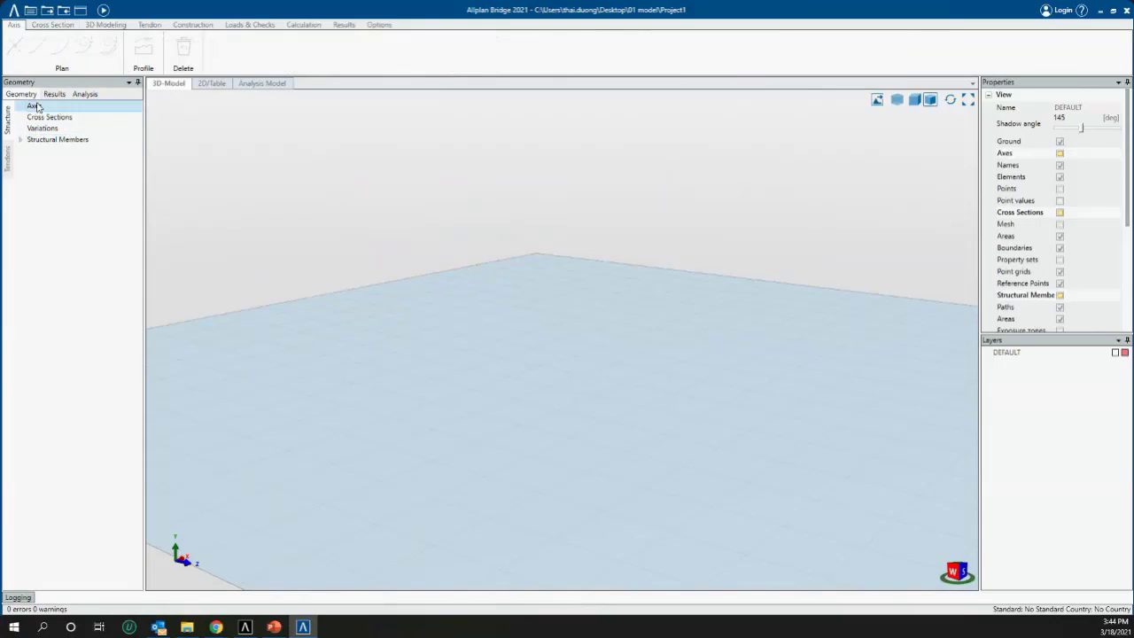
pyautogui.rightClick(36, 109)
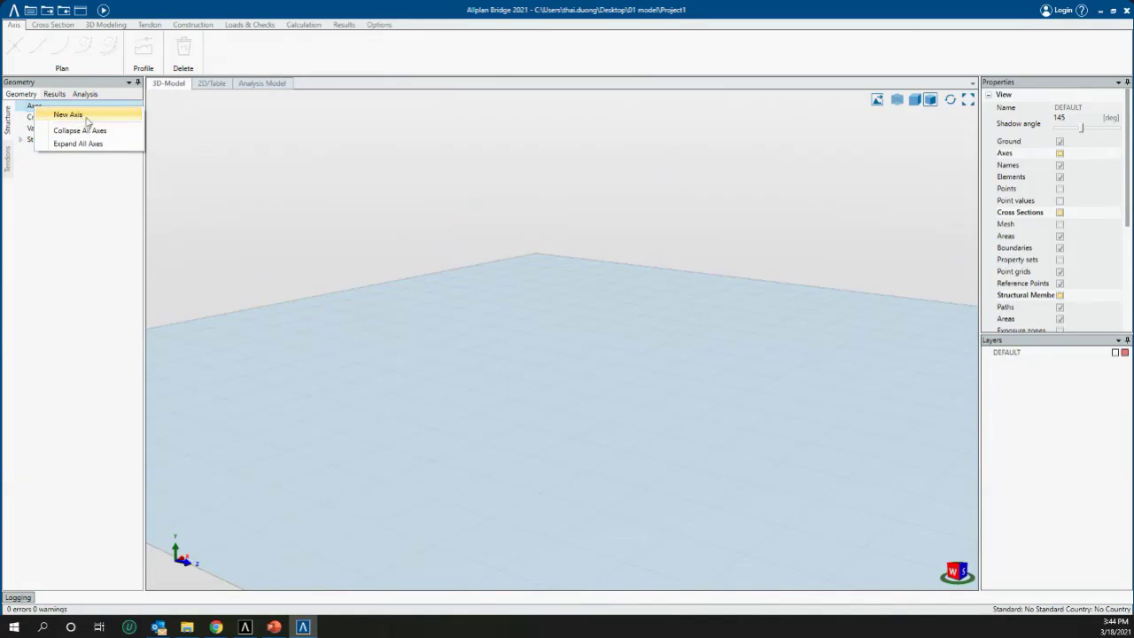
pyautogui.click(75, 119)
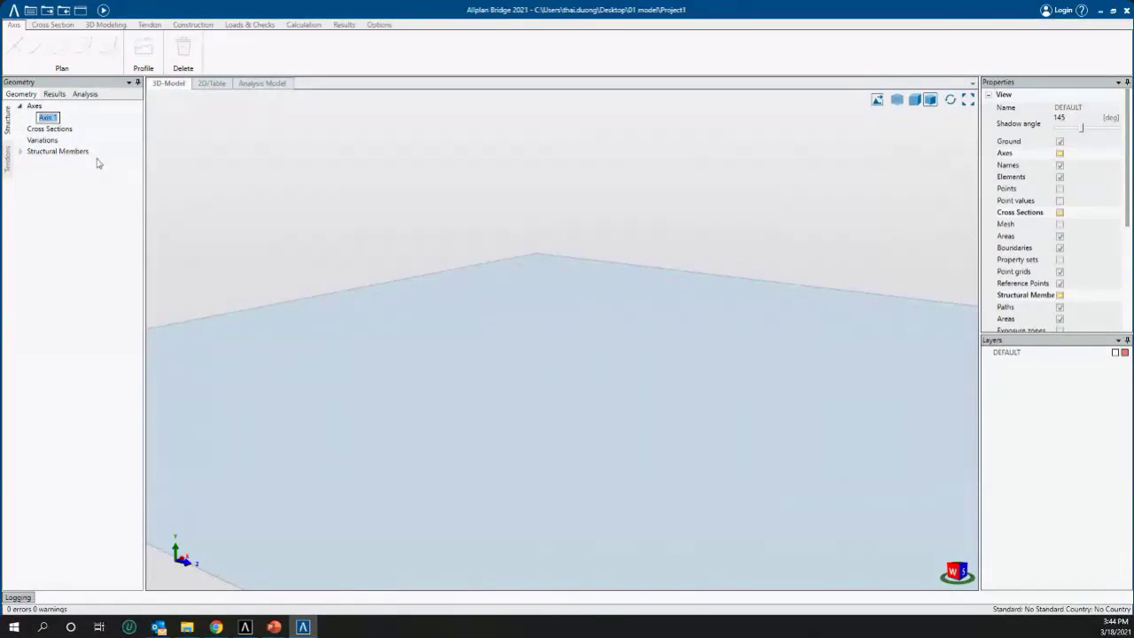
pyautogui.click(69, 122)
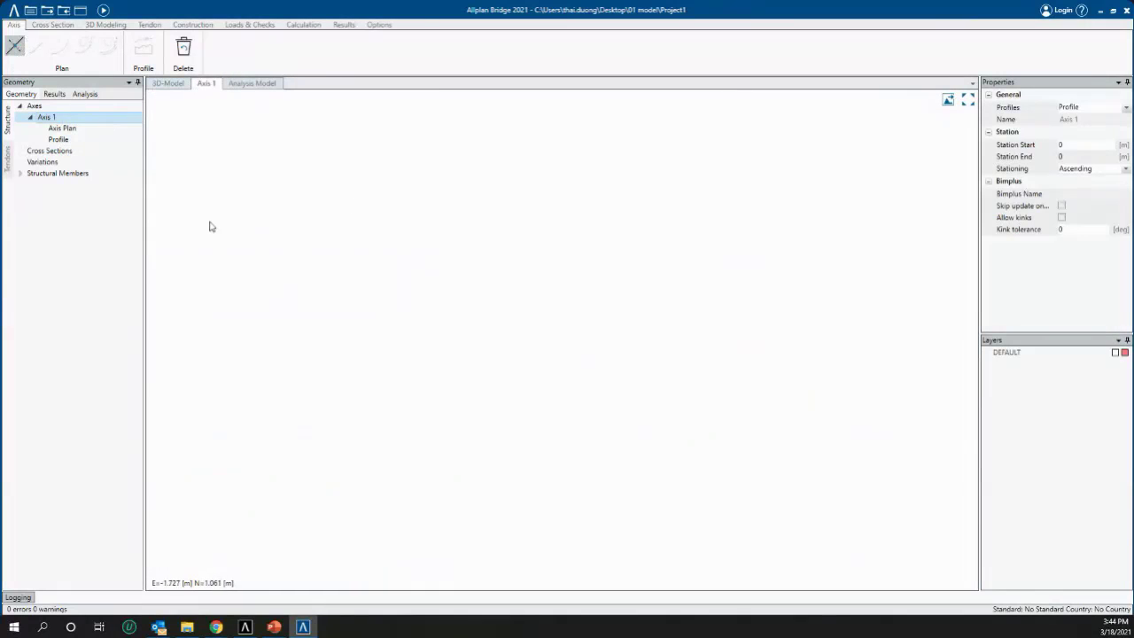
# Place the start point of the axis plan at East 0, North 0 with an angle of 0 degrees
pyautogui.moveTo(618, 262); pyautogui.dragTo(572, 219)
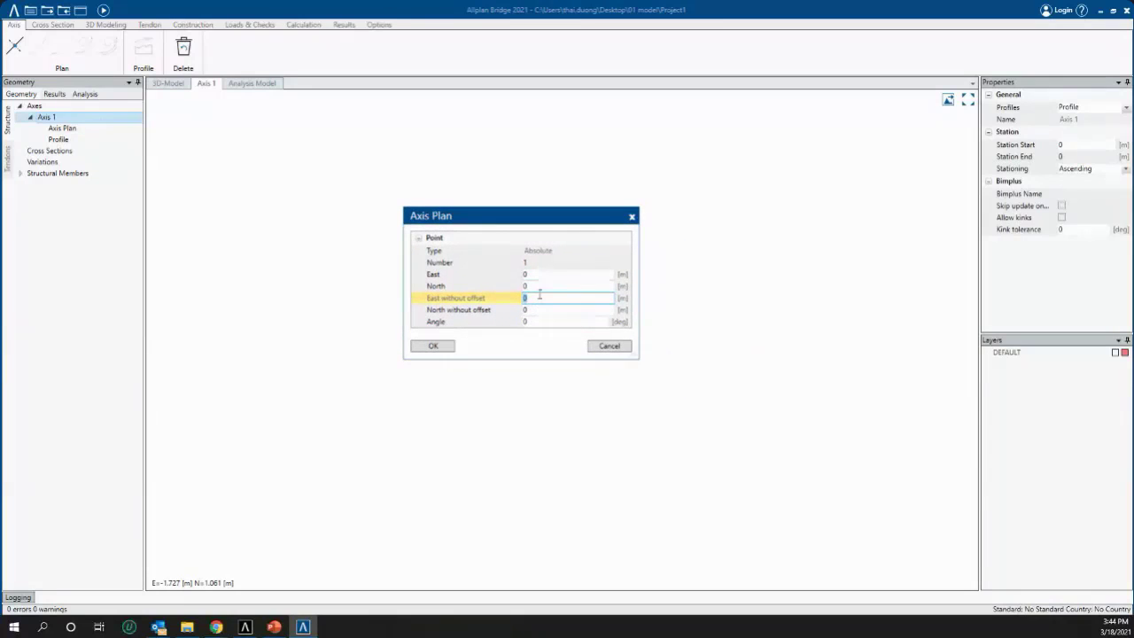
pyautogui.click(448, 347)
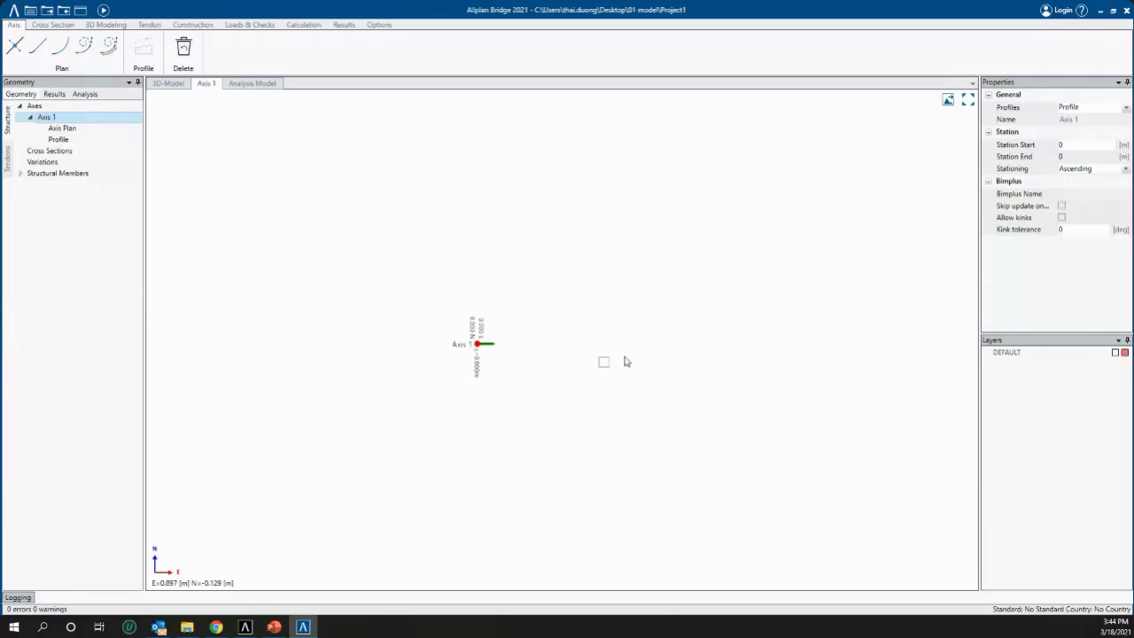
pyautogui.moveTo(577, 331)
pyautogui.mouseDown(button='middle')
pyautogui.moveTo(510, 257)
pyautogui.moveTo(455, 281)
pyautogui.mouseUp(button='middle')
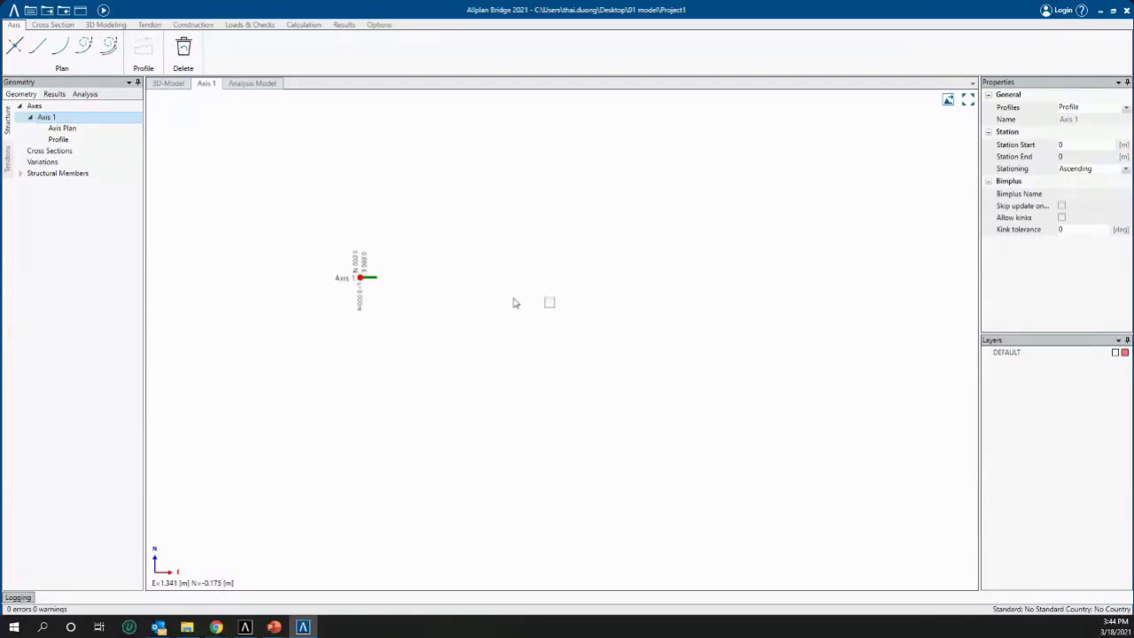
# Add a 100 m long straight line to the axis plan from the start point
pyautogui.click(648, 299)
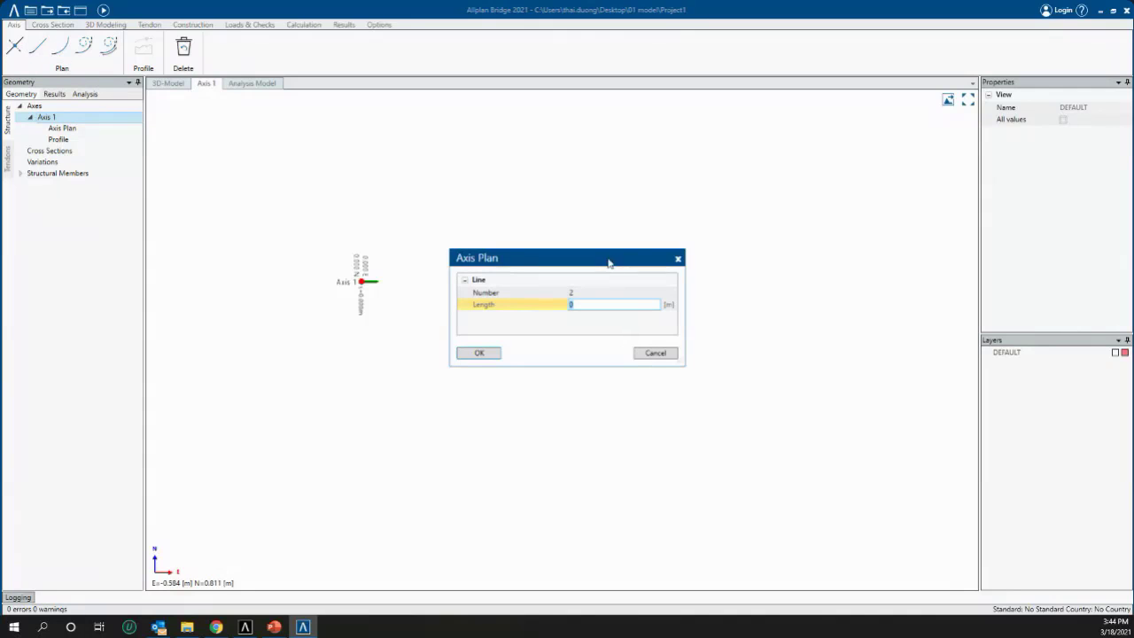
pyautogui.moveTo(610, 262); pyautogui.dragTo(672, 151)
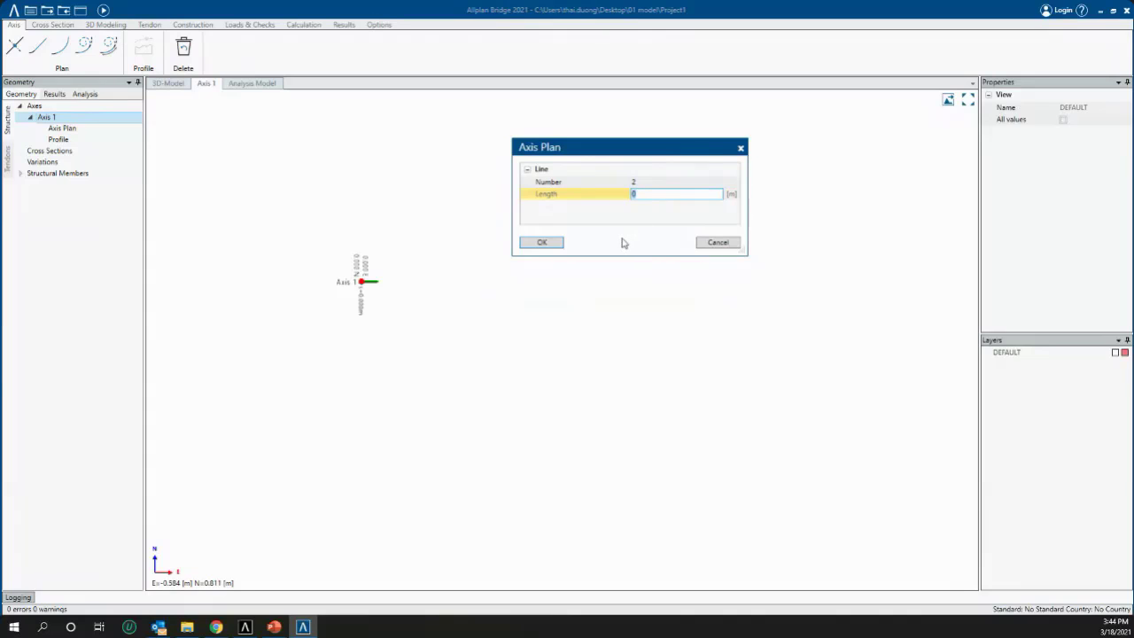
pyautogui.click(545, 243)
pyautogui.scroll(-2, 453, 339)
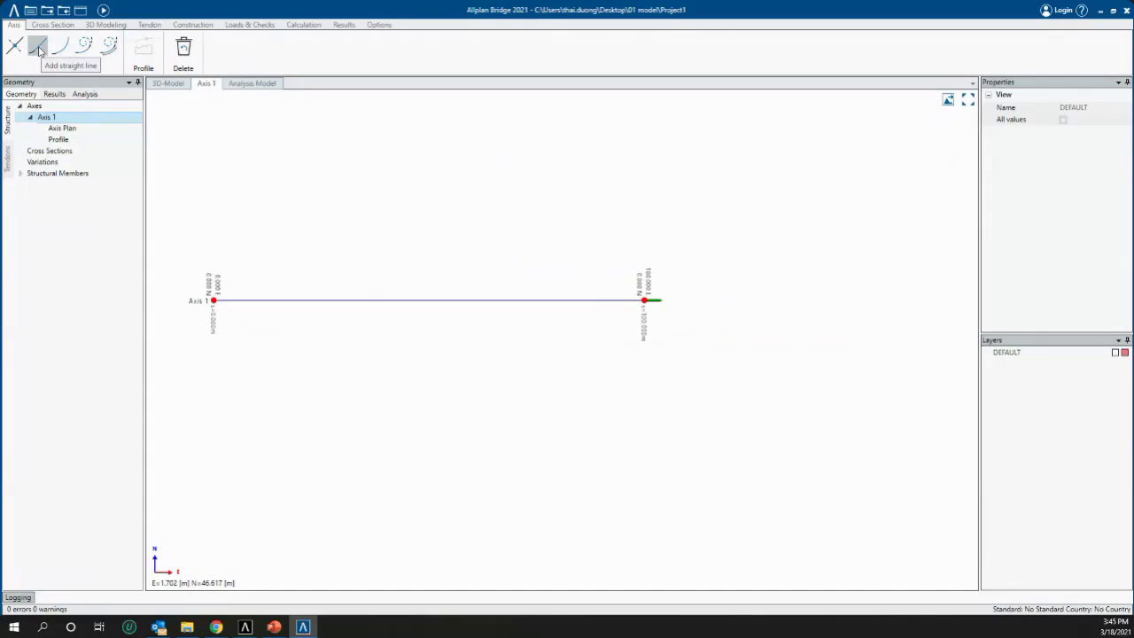
# Add a second straight line, 50 m long, to the end of the axis plan
pyautogui.click(38, 50)
pyautogui.click(642, 293)
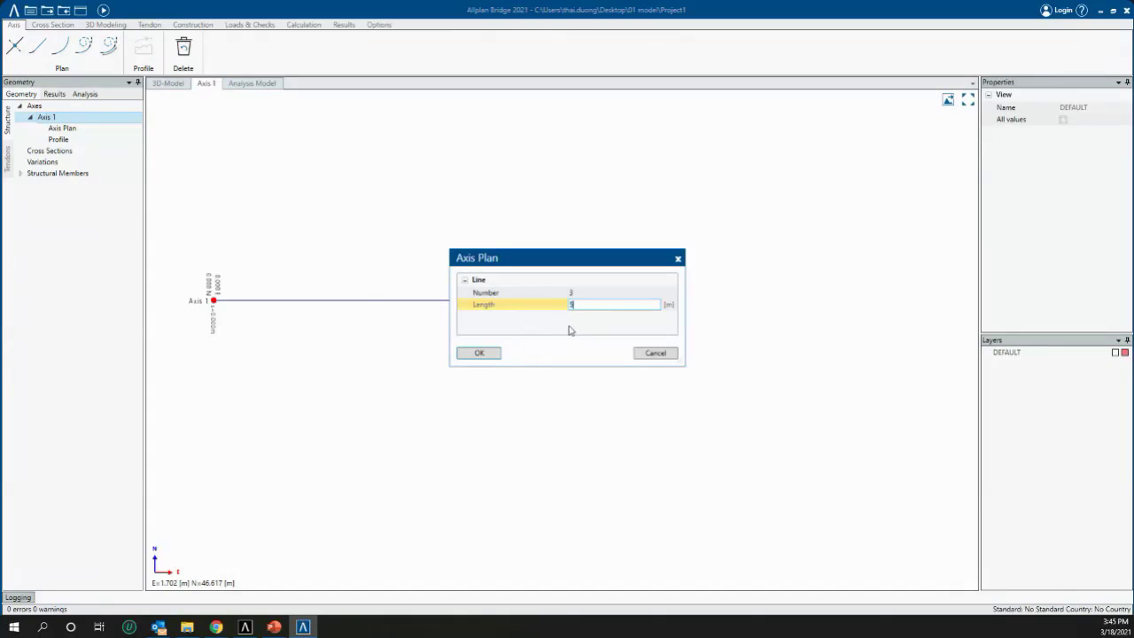
pyautogui.write('50')
pyautogui.click(478, 353)
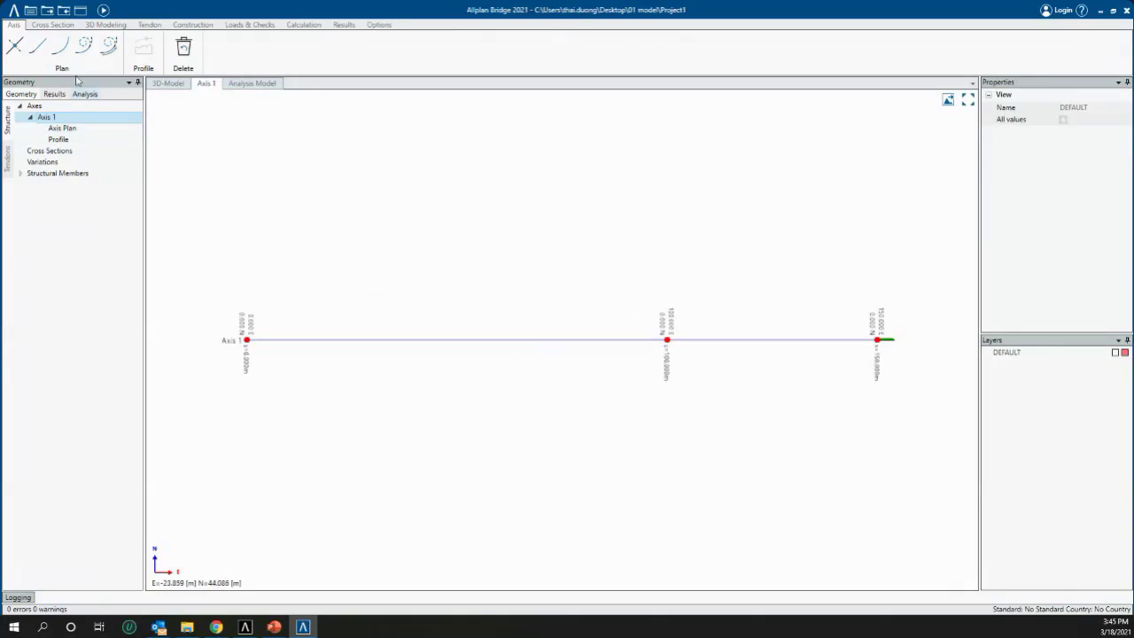
# Add a third straight line, 100 m long, to the end of the axis plan
pyautogui.click(553, 336)
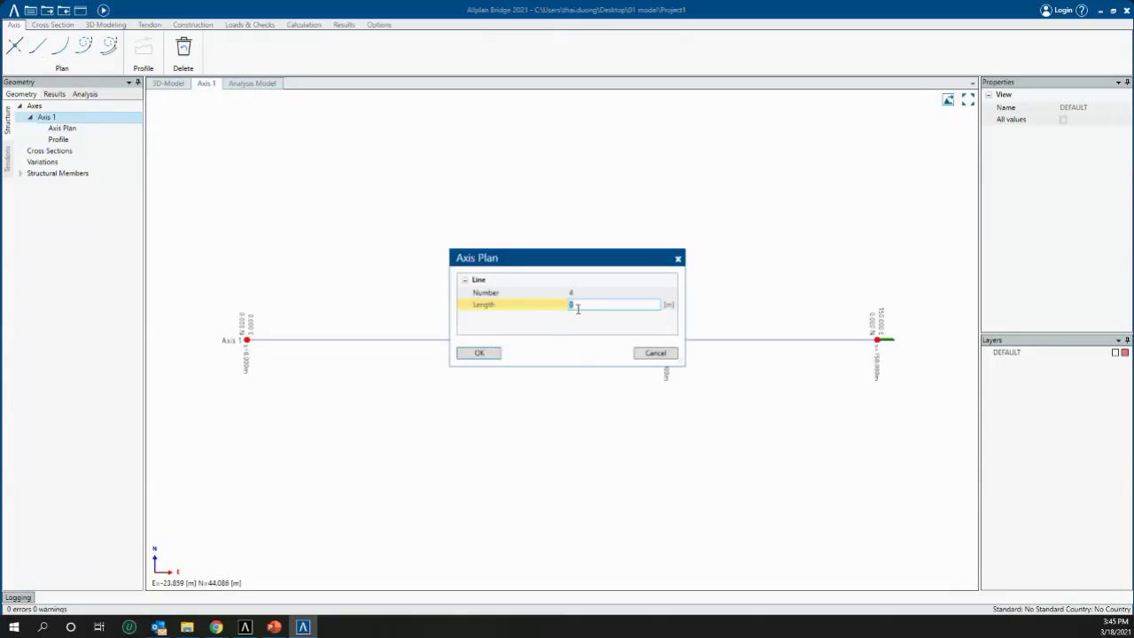
pyautogui.write('100')
pyautogui.click(487, 354)
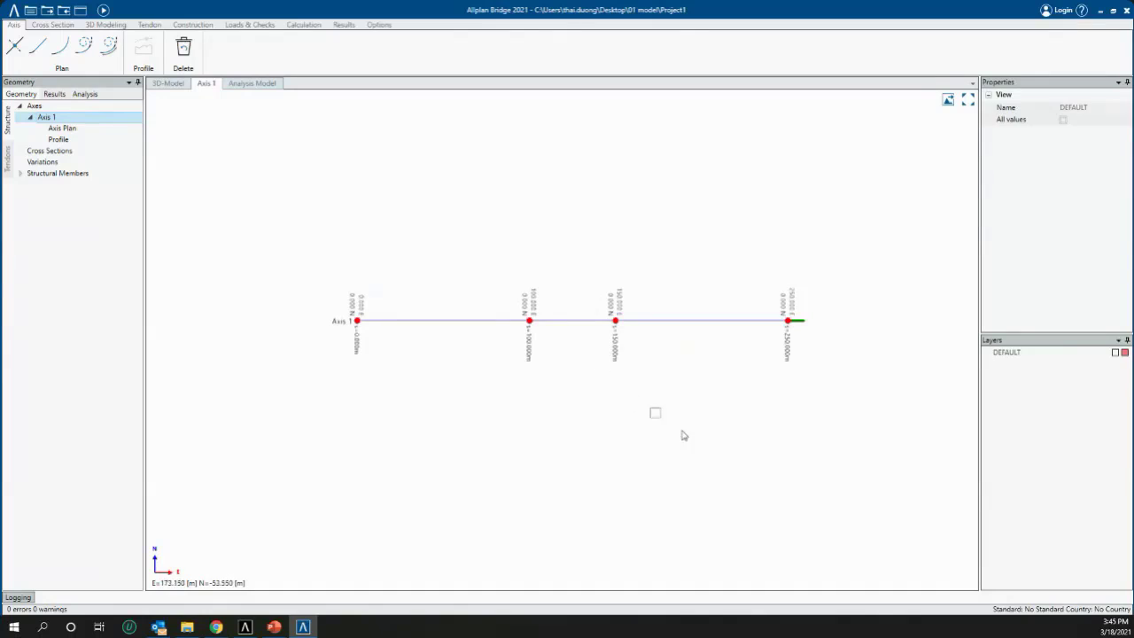
# Check the properties of Axis 1 and open its vertical profile for editing
pyautogui.click(53, 120)
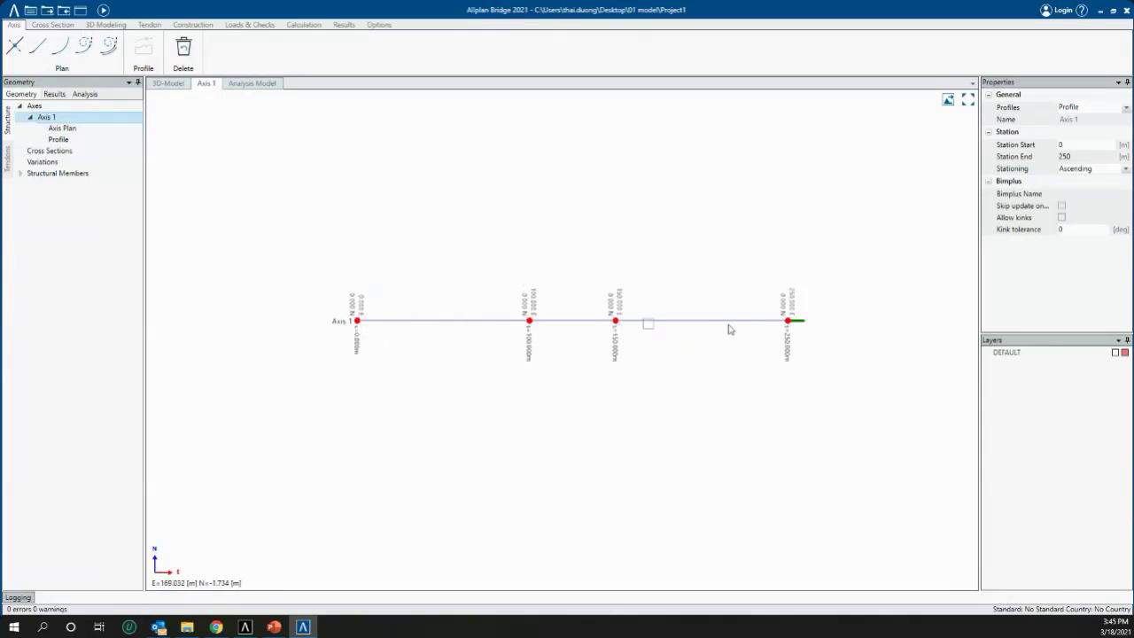
pyautogui.click(66, 141)
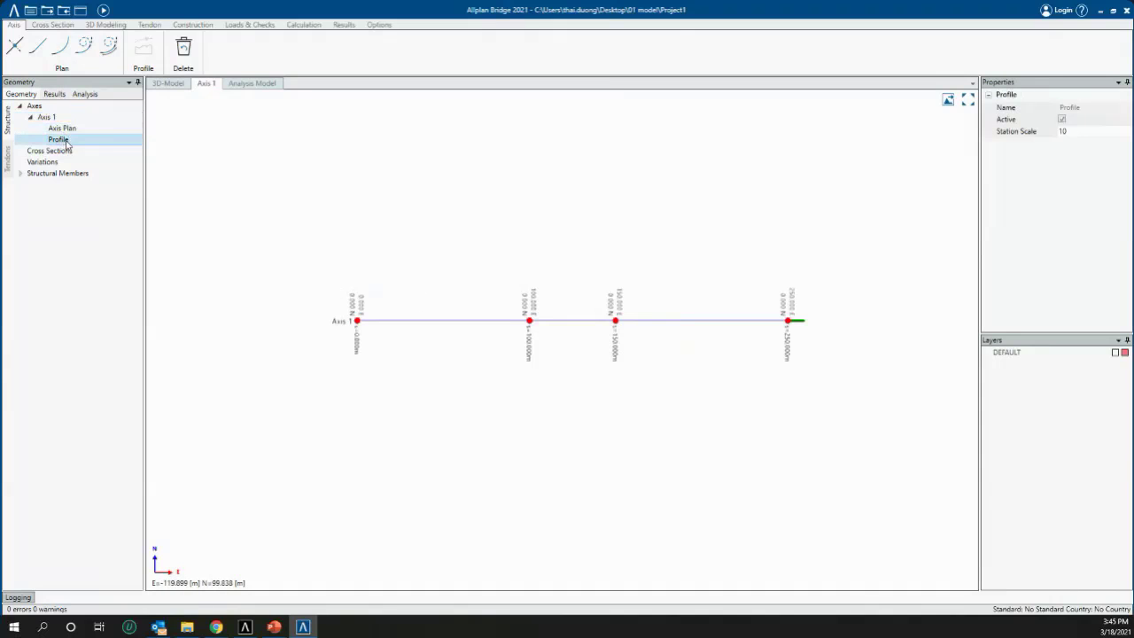
pyautogui.click(66, 140)
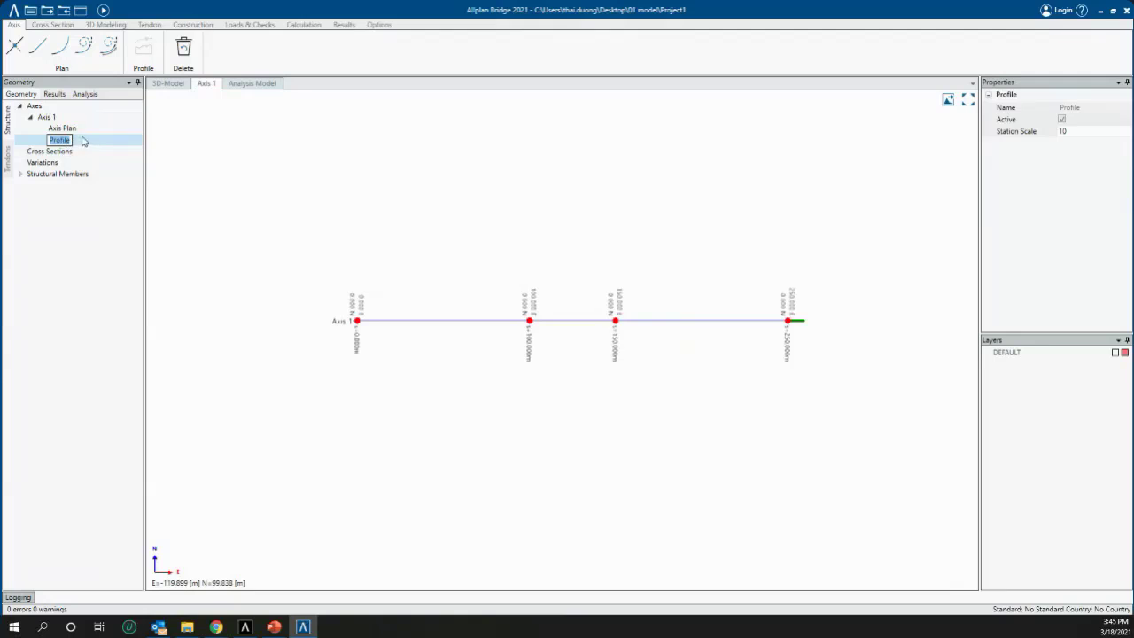
pyautogui.click(77, 119)
pyautogui.doubleClick(73, 140)
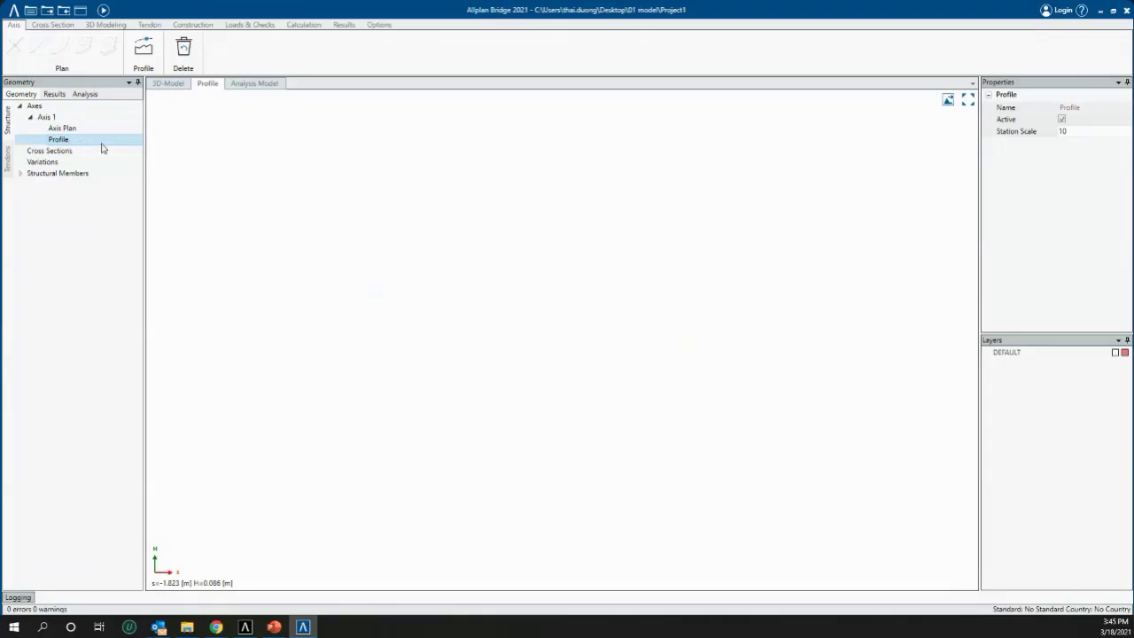
# Add the first polygon point of the axis profile at station 0 with height 0 and no rounding
pyautogui.click(548, 333)
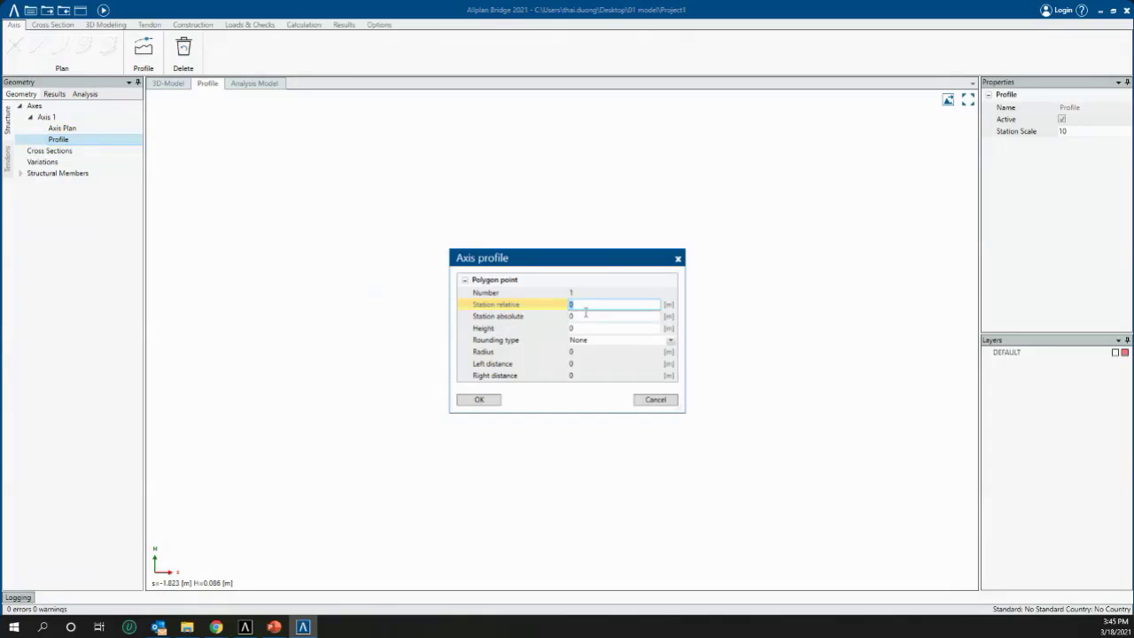
pyautogui.moveTo(603, 263); pyautogui.dragTo(526, 248)
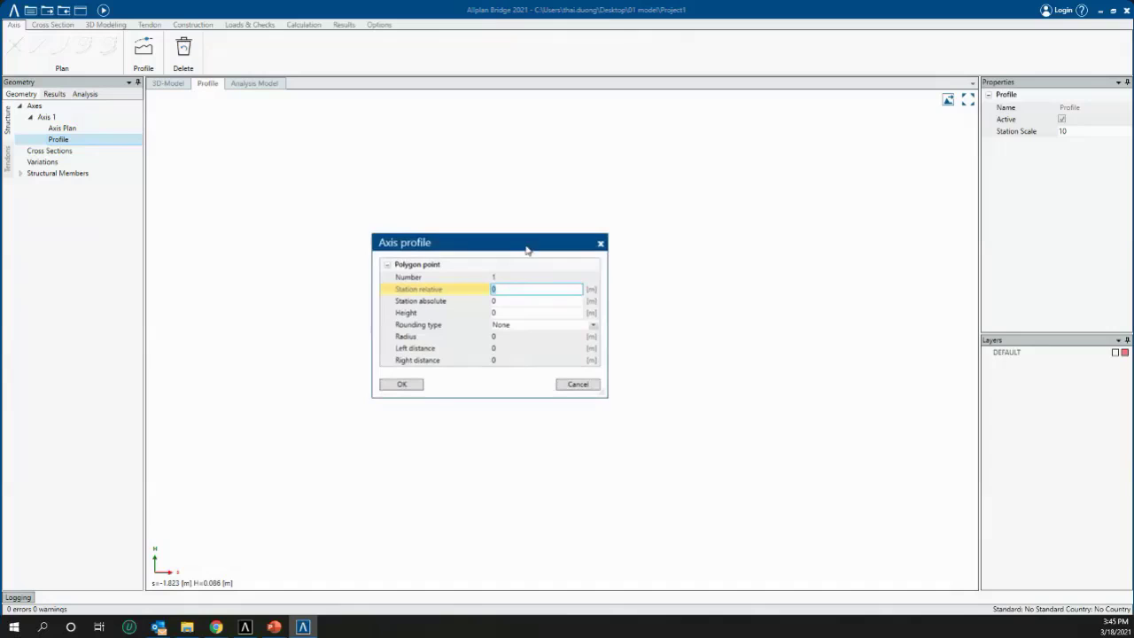
pyautogui.click(504, 313)
pyautogui.click(412, 389)
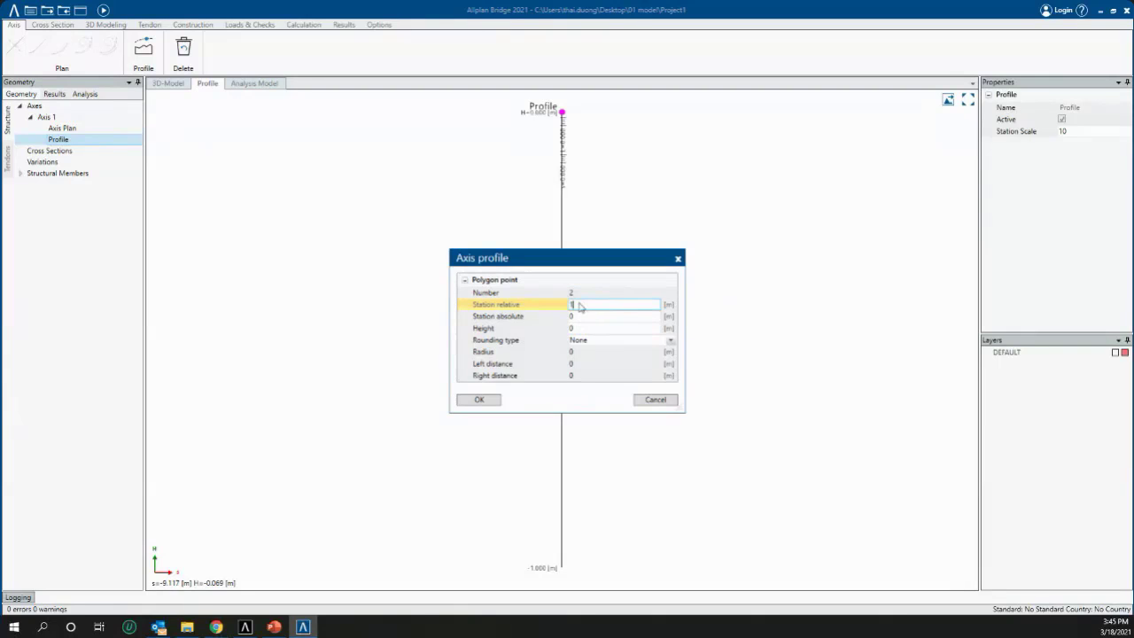
# Add the second polygon point of the axis profile at station 150 with height 0 and rounding type Intersection of tangents (R, Parabola)
pyautogui.write('150')
pyautogui.click(671, 341)
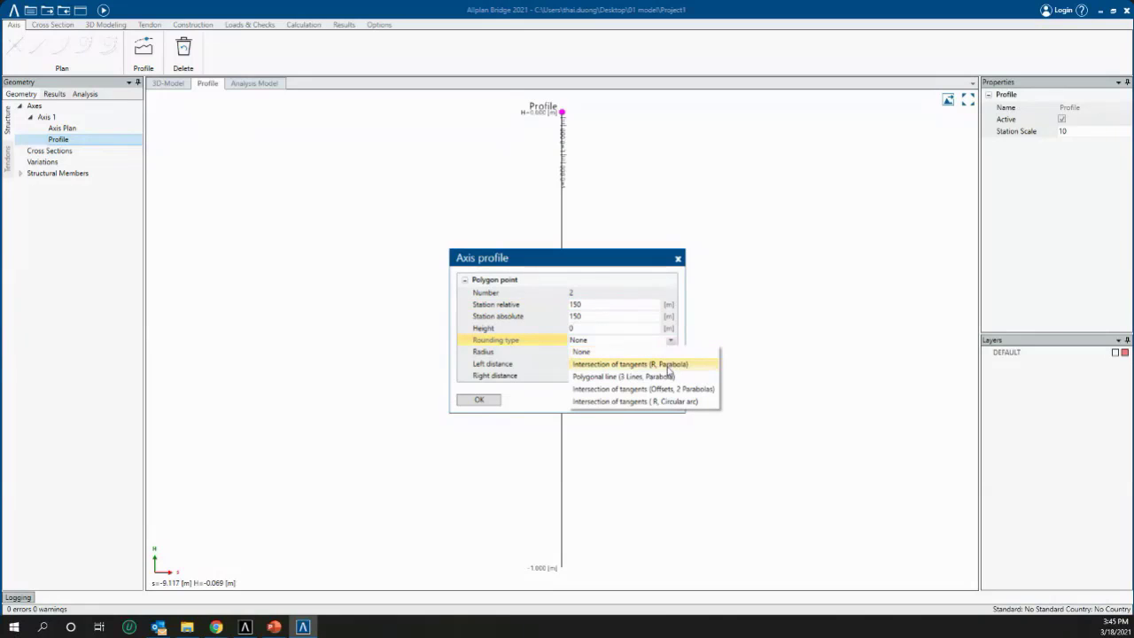
pyautogui.click(668, 365)
pyautogui.click(483, 400)
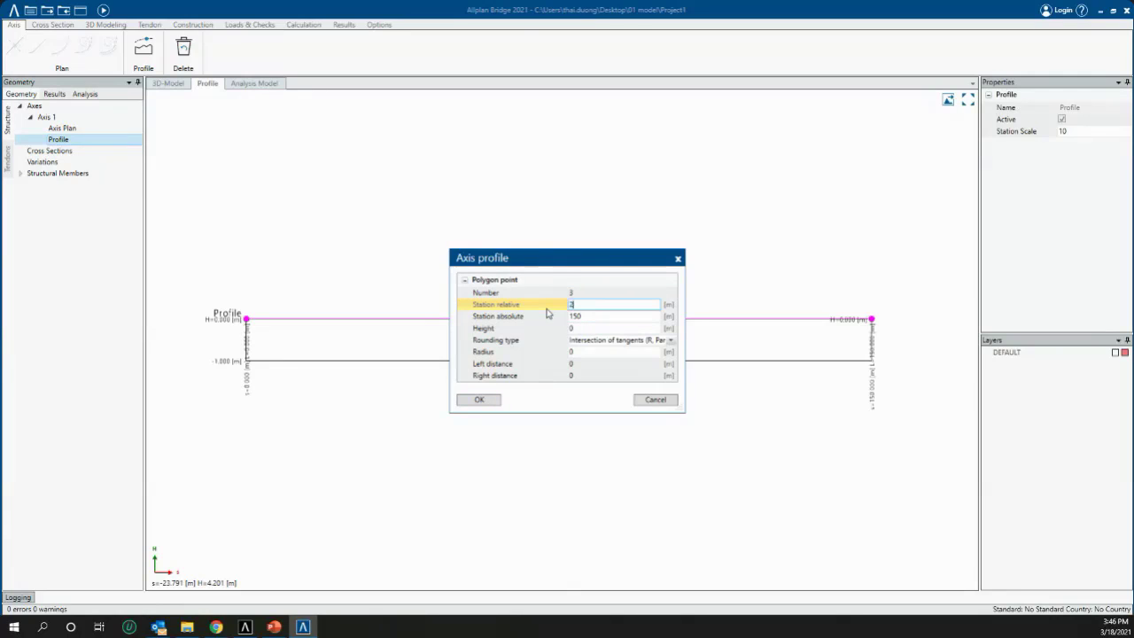
# Add the third polygon point of the axis profile at station 250 with height 0 and finish adding points
pyautogui.click(486, 401)
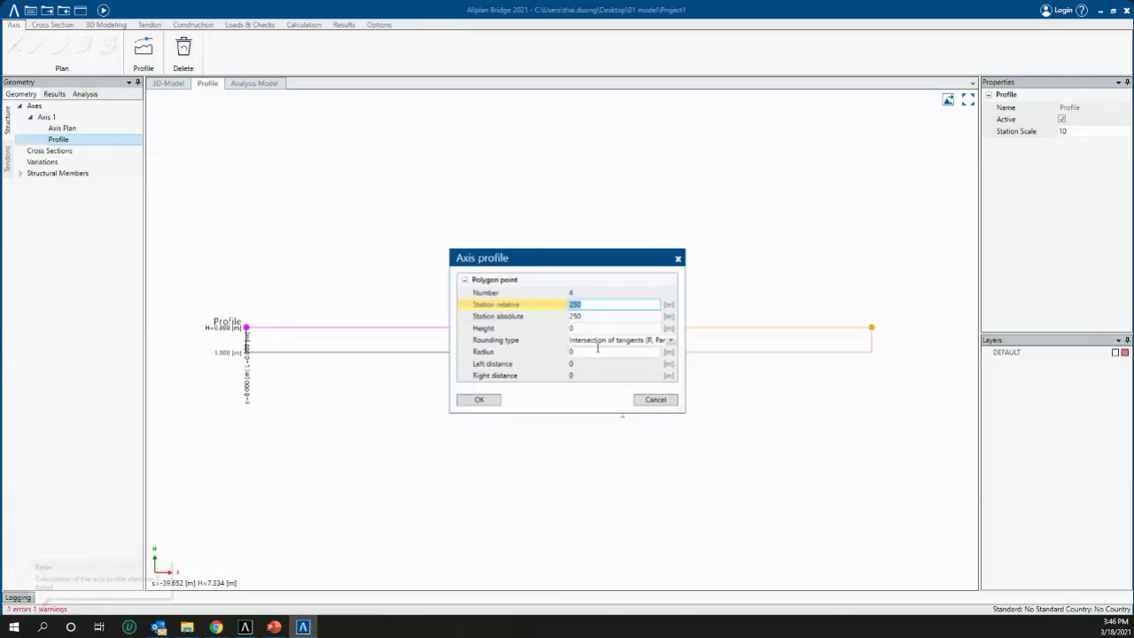
pyautogui.click(652, 400)
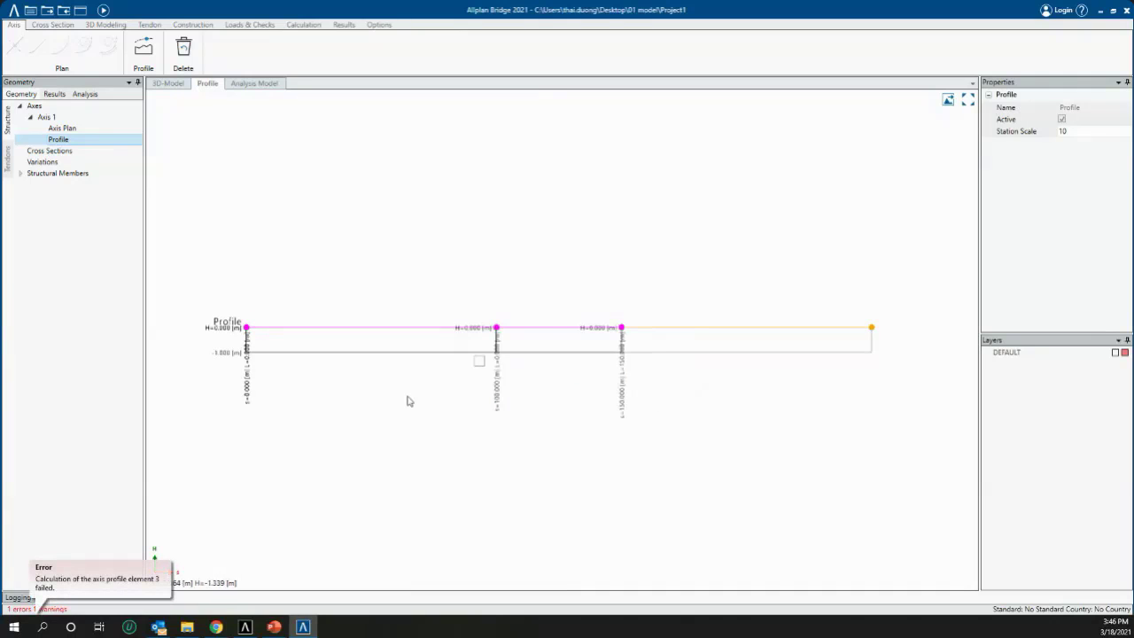
pyautogui.scroll(-1, 692, 317)
pyautogui.scroll(-2, 693, 316)
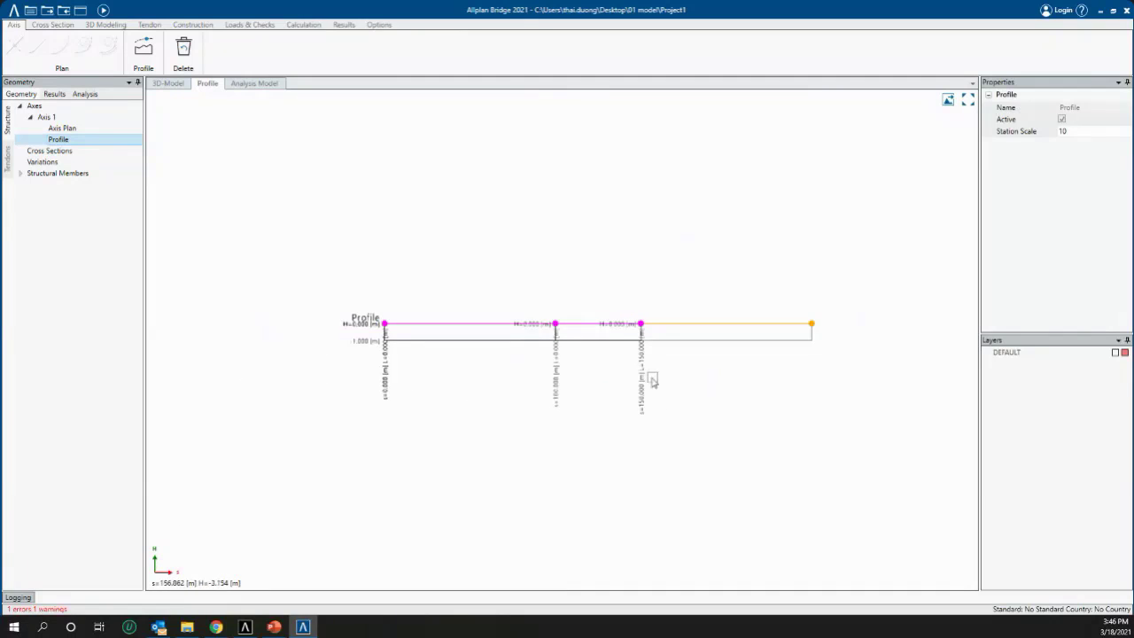
pyautogui.scroll(3, 575, 298)
pyautogui.moveTo(657, 329); pyautogui.dragTo(642, 284, button='middle')
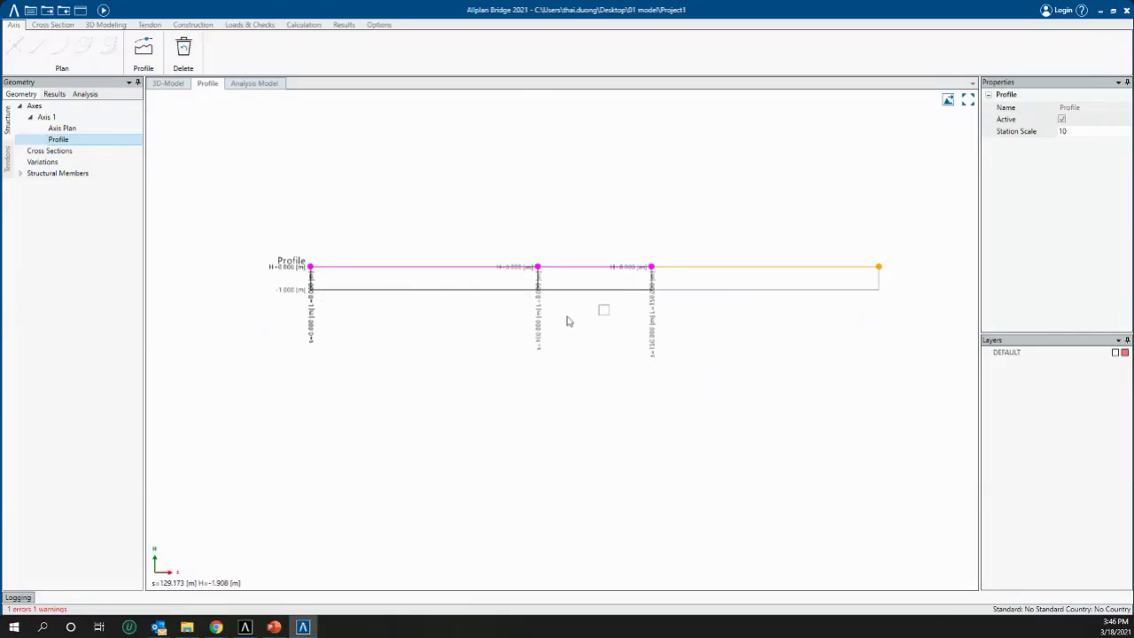
pyautogui.moveTo(568, 322); pyautogui.dragTo(544, 329, button='middle')
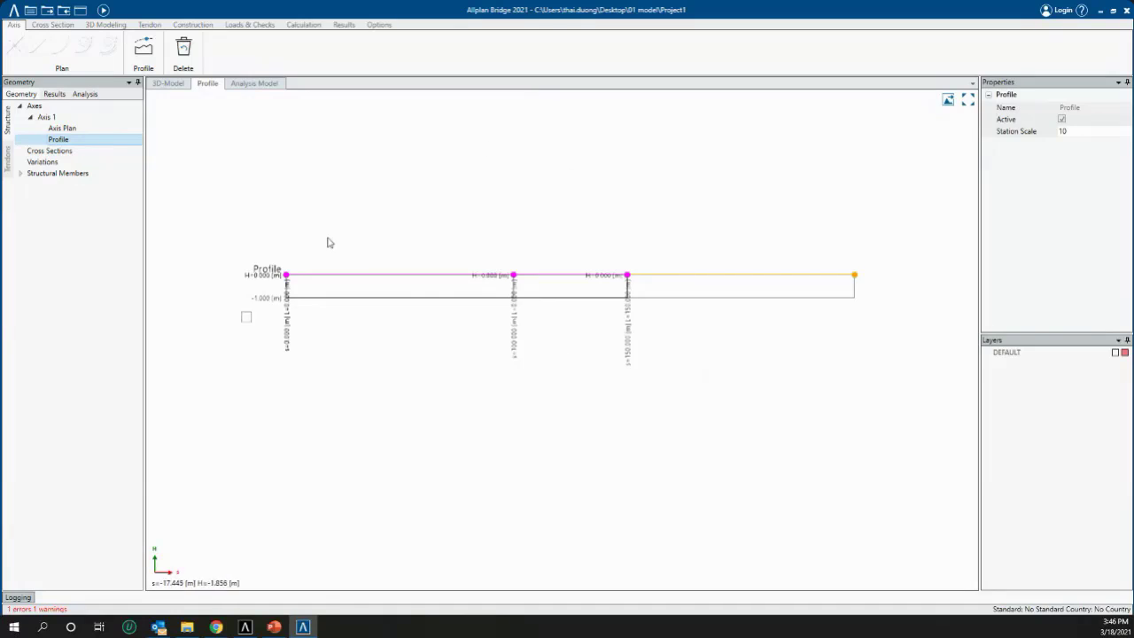
# Recalculate the project and inspect the resulting axis in the 3D model
pyautogui.click(103, 10)
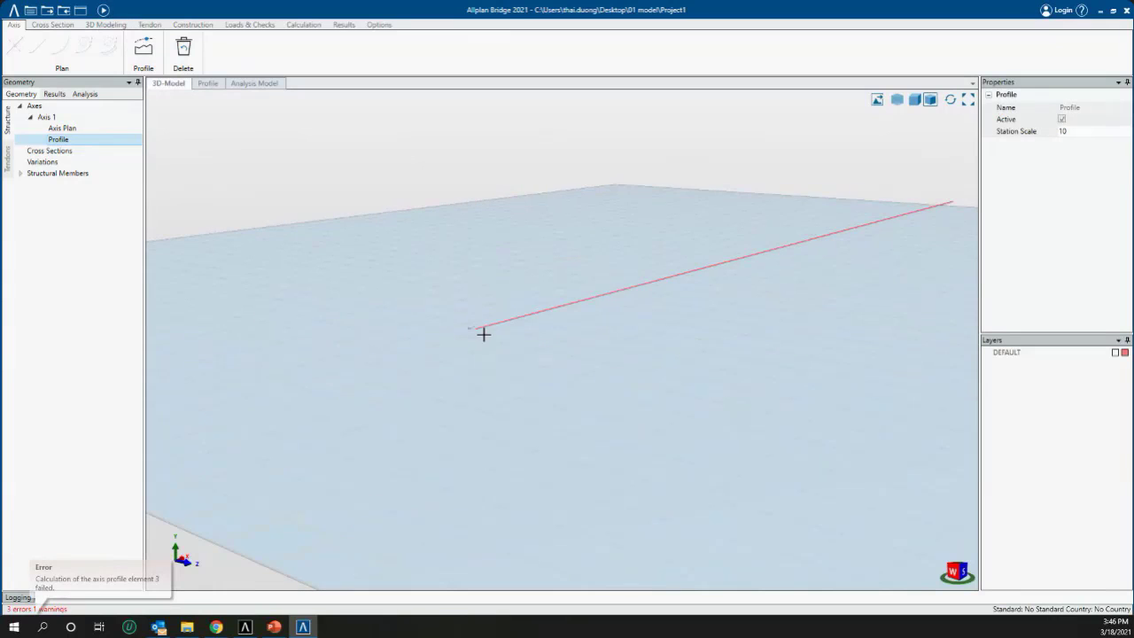
pyautogui.moveTo(484, 335); pyautogui.dragTo(365, 349, button='middle')
pyautogui.moveTo(651, 357); pyautogui.dragTo(638, 356)
pyautogui.moveTo(464, 335)
pyautogui.mouseDown()
pyautogui.moveTo(529, 387)
pyautogui.moveTo(540, 373)
pyautogui.moveTo(506, 362)
pyautogui.mouseUp()
pyautogui.scroll(1, 311, 368)
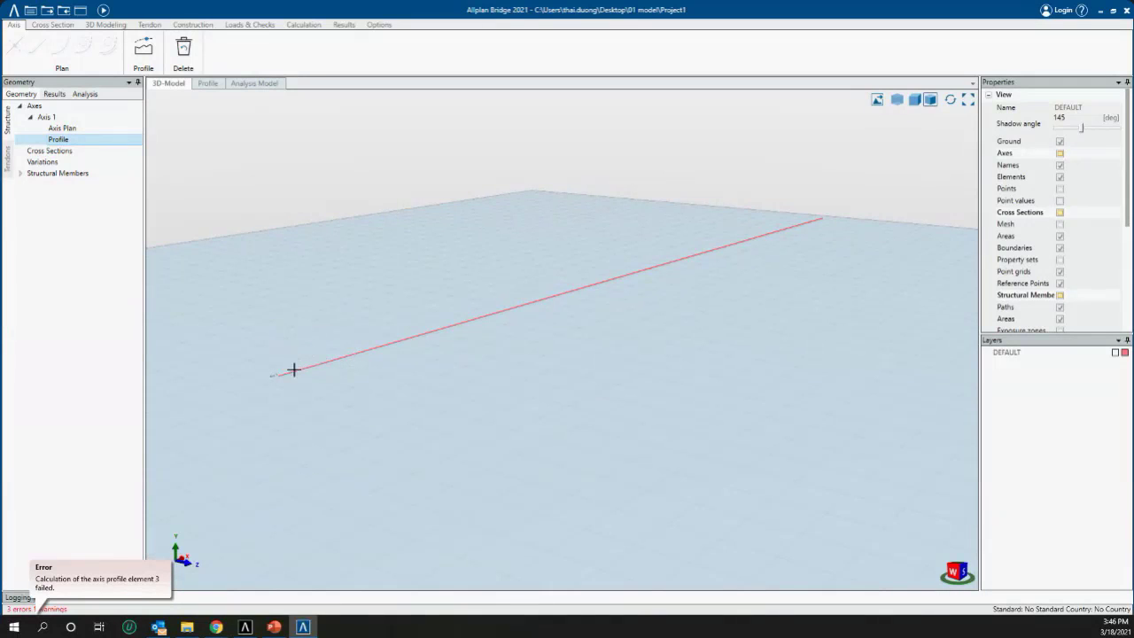
pyautogui.scroll(2, 294, 369)
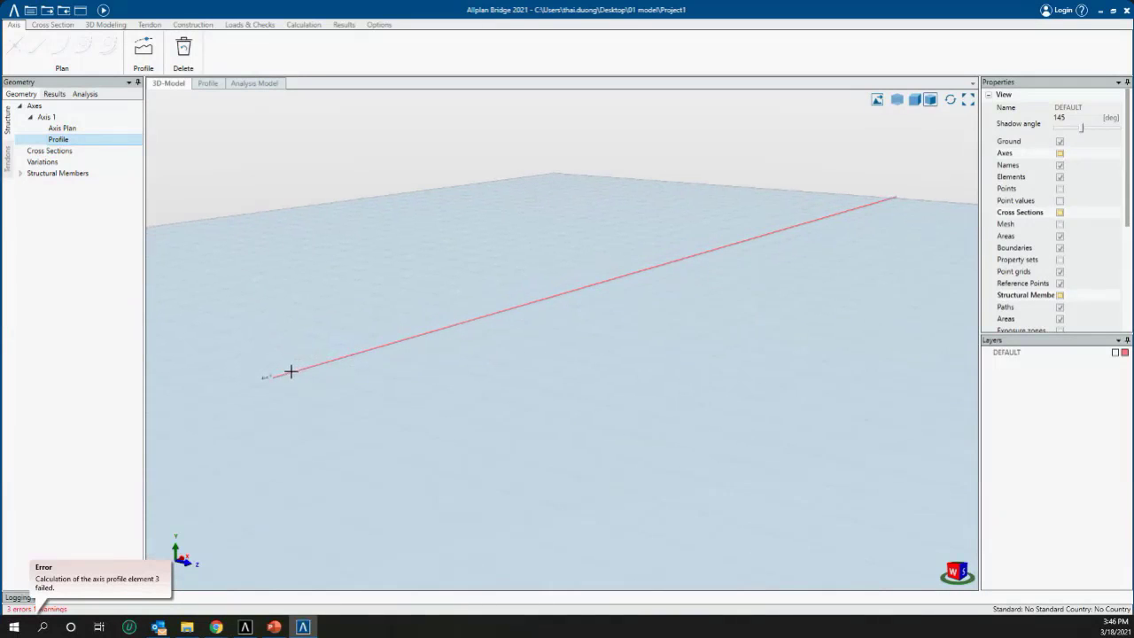
# Create a new cross section and name it Girder
pyautogui.click(36, 155)
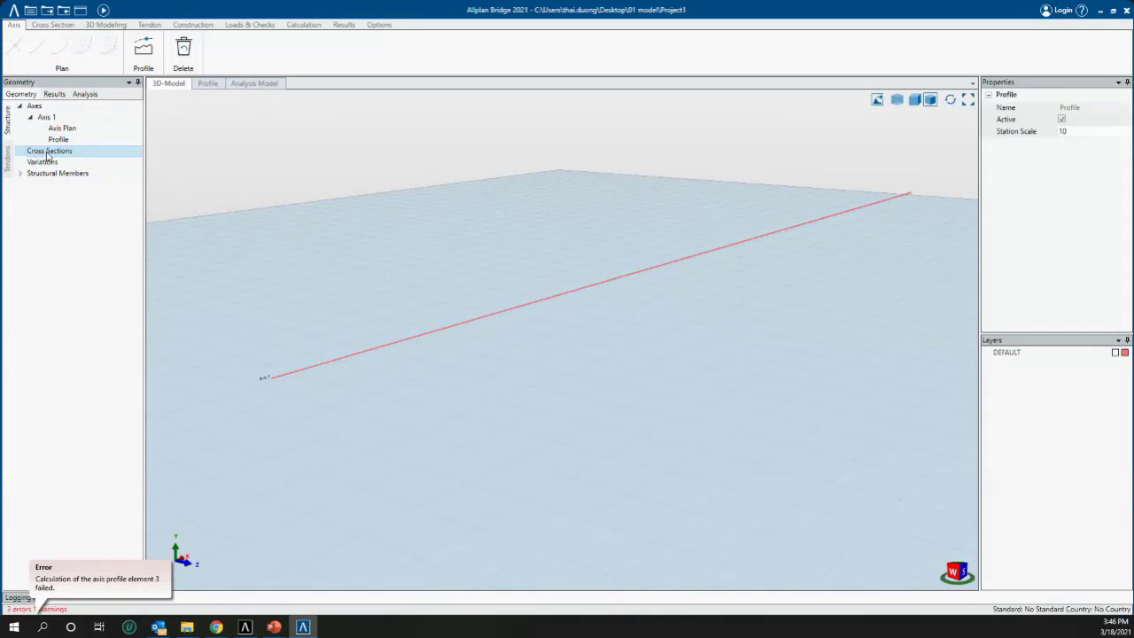
pyautogui.rightClick(48, 156)
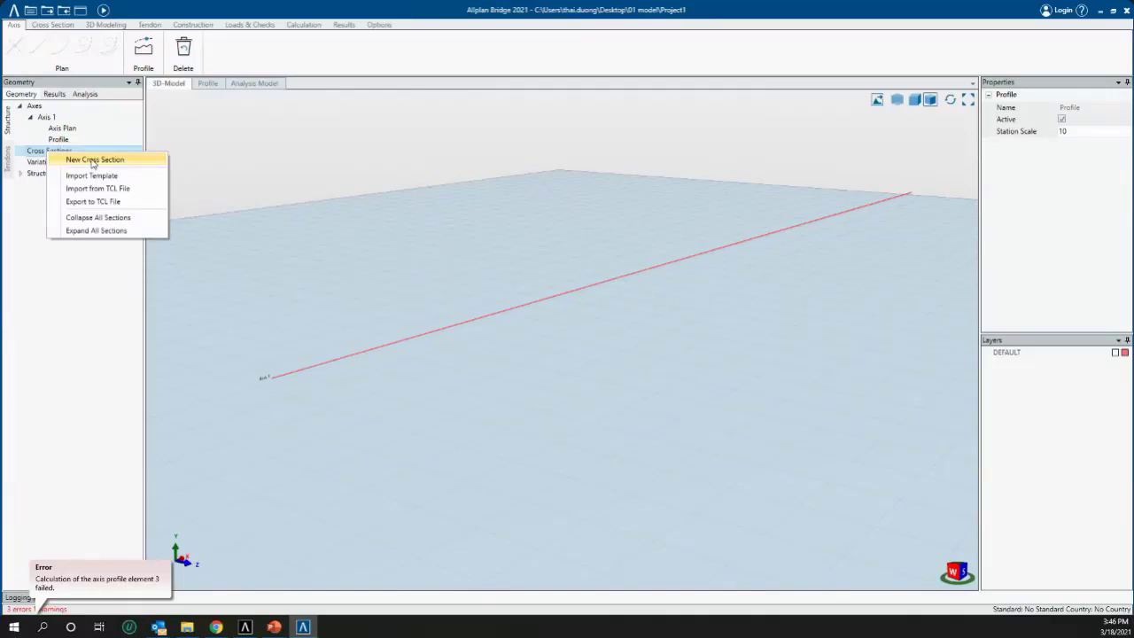
pyautogui.click(93, 160)
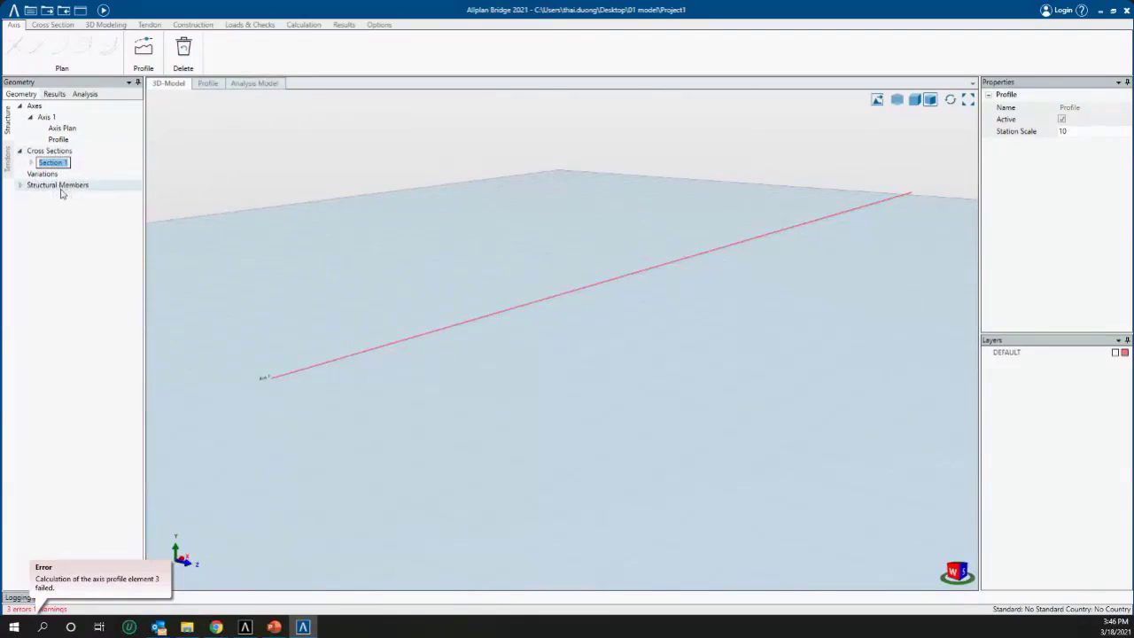
pyautogui.click(31, 163)
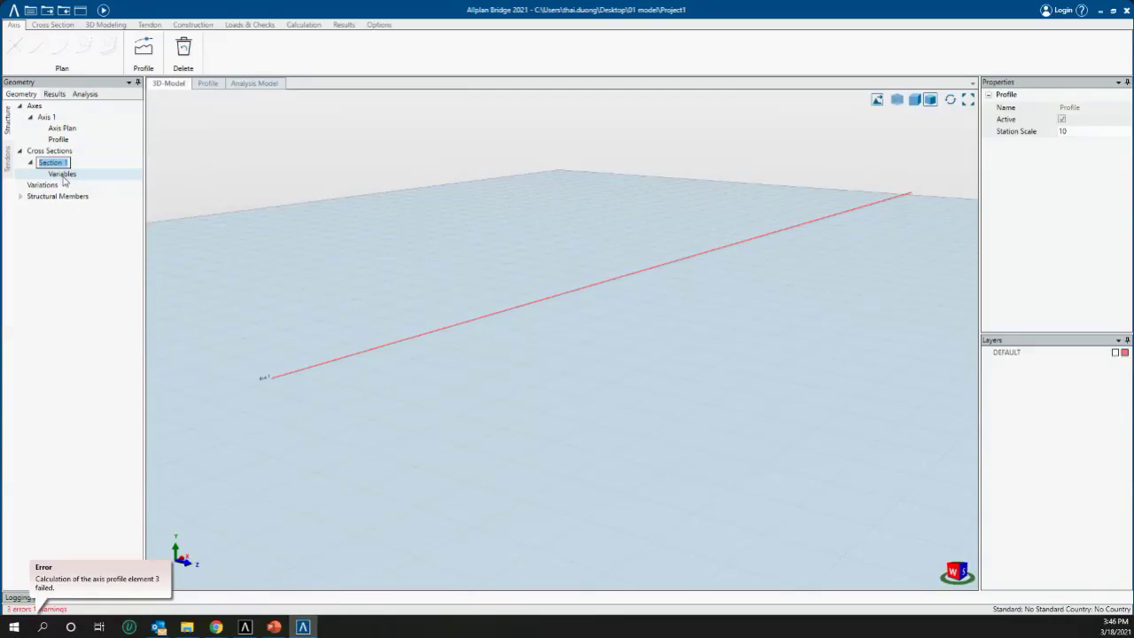
pyautogui.write('C')
pyautogui.write('ider')
pyautogui.press('Return')
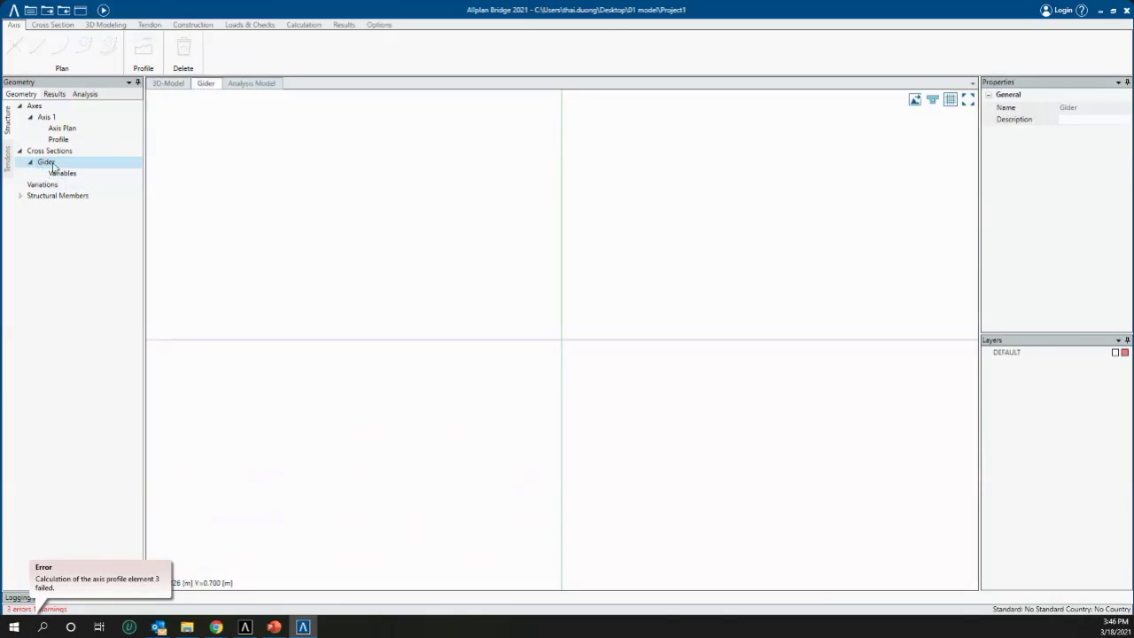
pyautogui.click(46, 163)
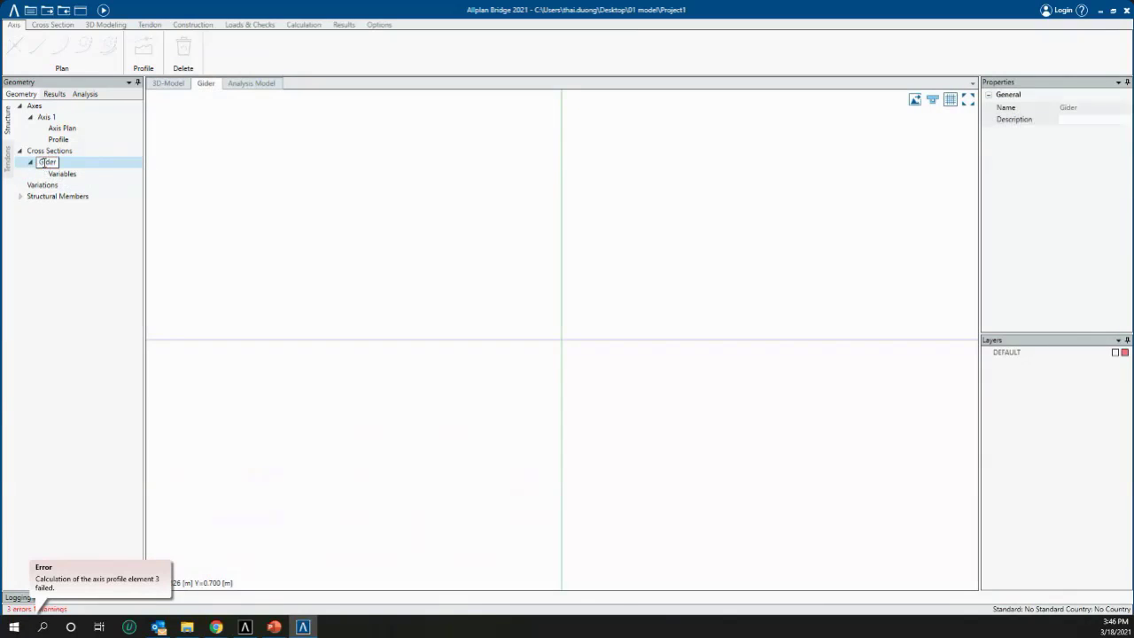
pyautogui.write('r')
# Examine the Girder section's drawing area, its vertical Yloc reference axis and the operations offered for the section
pyautogui.scroll(-2, 410, 292)
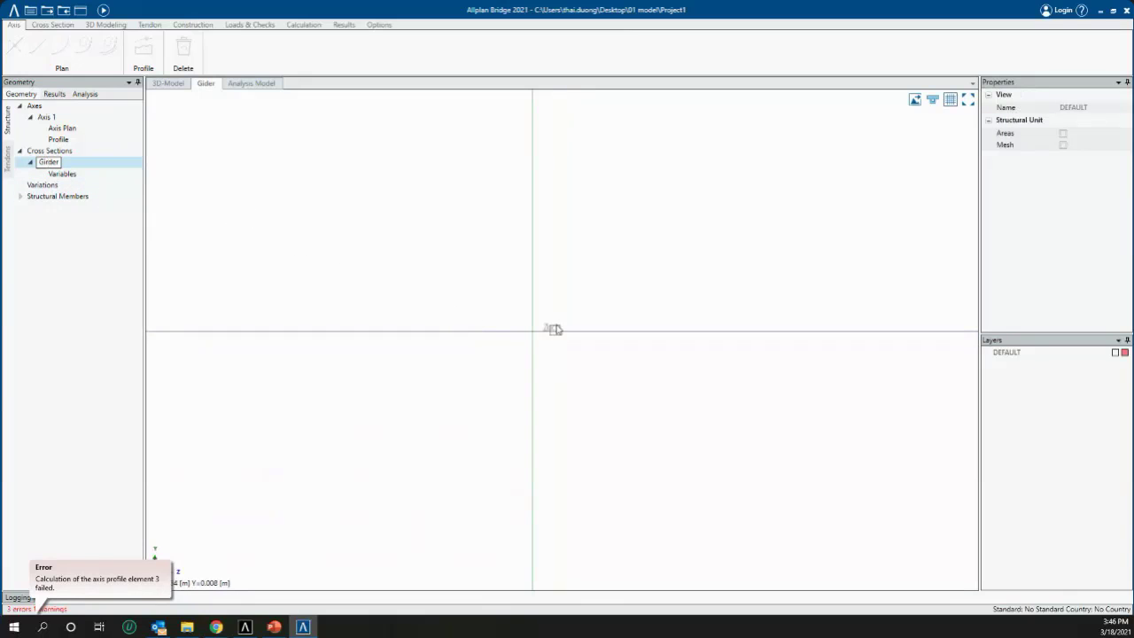
pyautogui.moveTo(608, 257); pyautogui.dragTo(545, 247, button='middle')
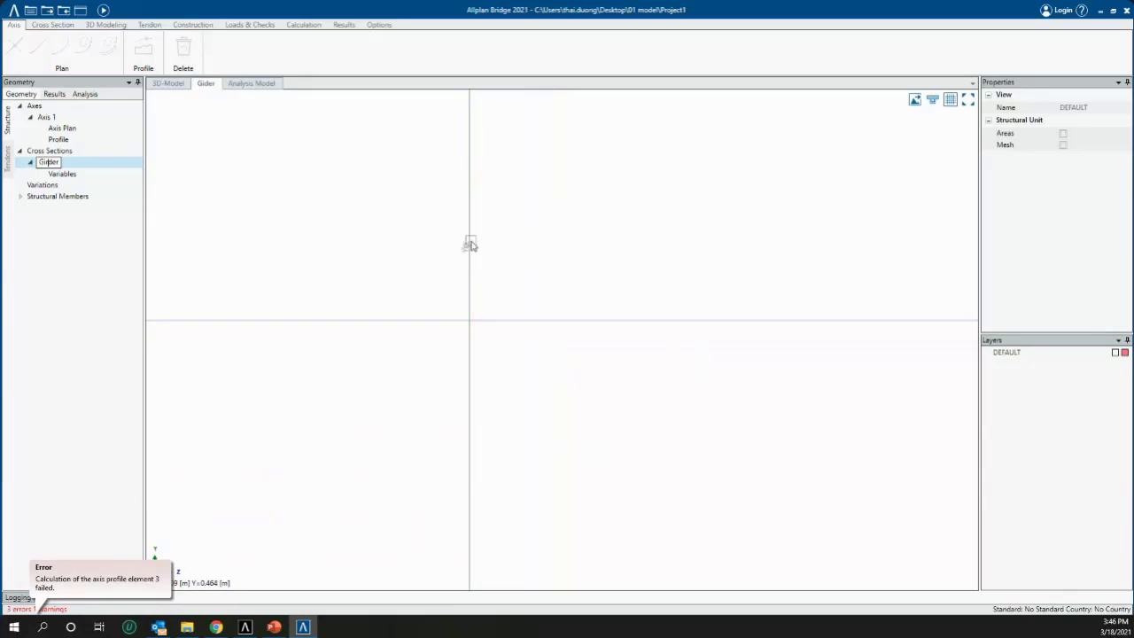
pyautogui.moveTo(469, 246); pyautogui.dragTo(499, 240, button='middle')
pyautogui.click(499, 221)
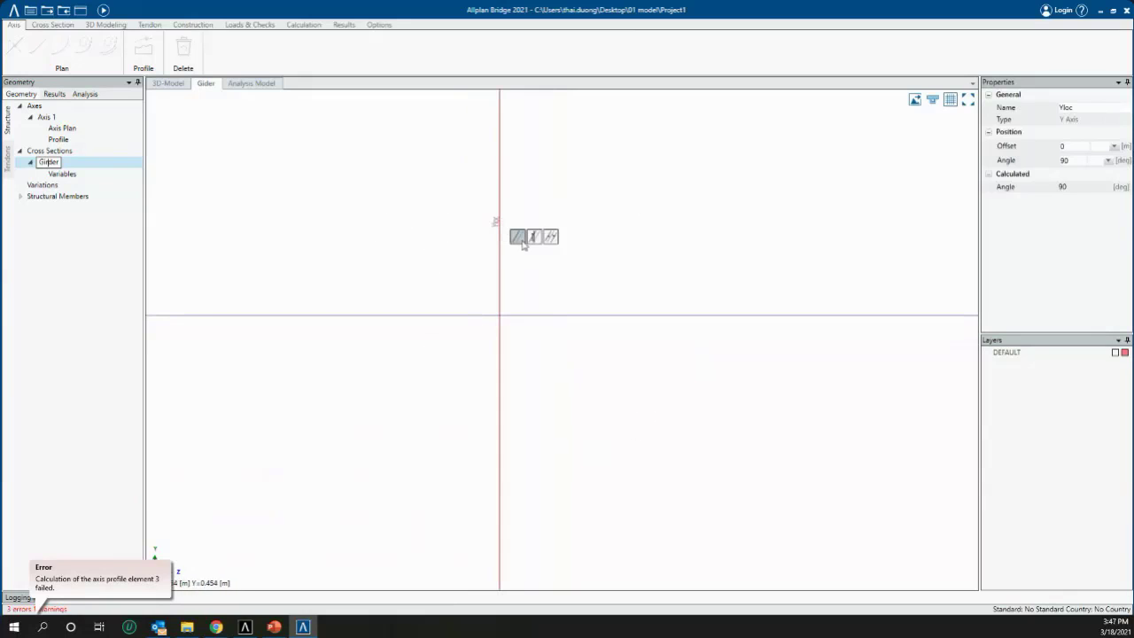
pyautogui.click(424, 231)
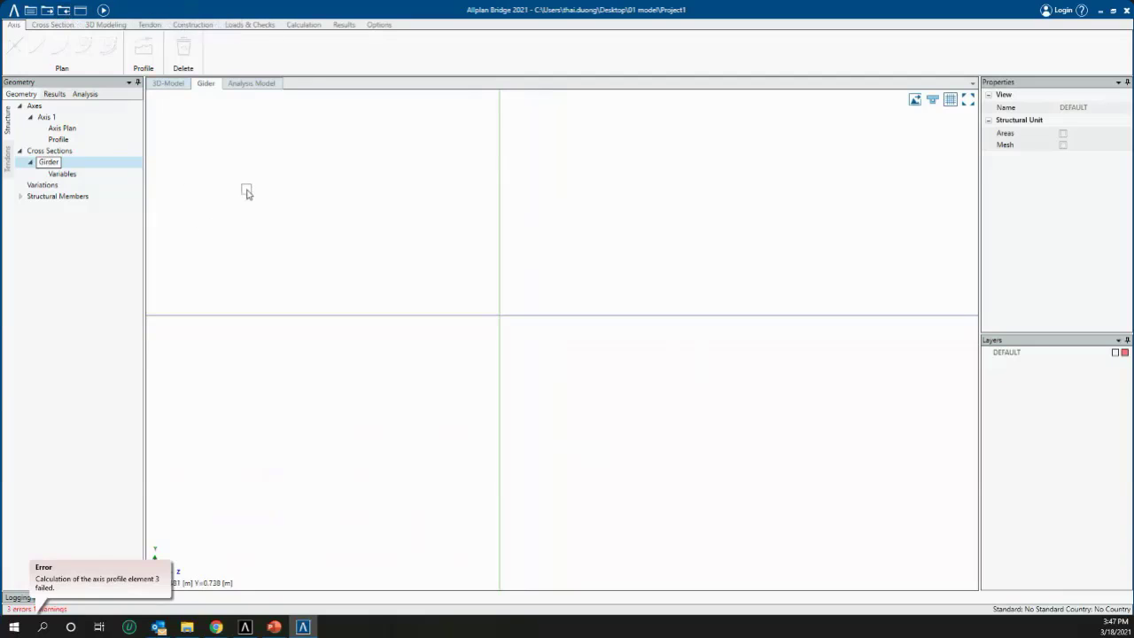
pyautogui.click(101, 175)
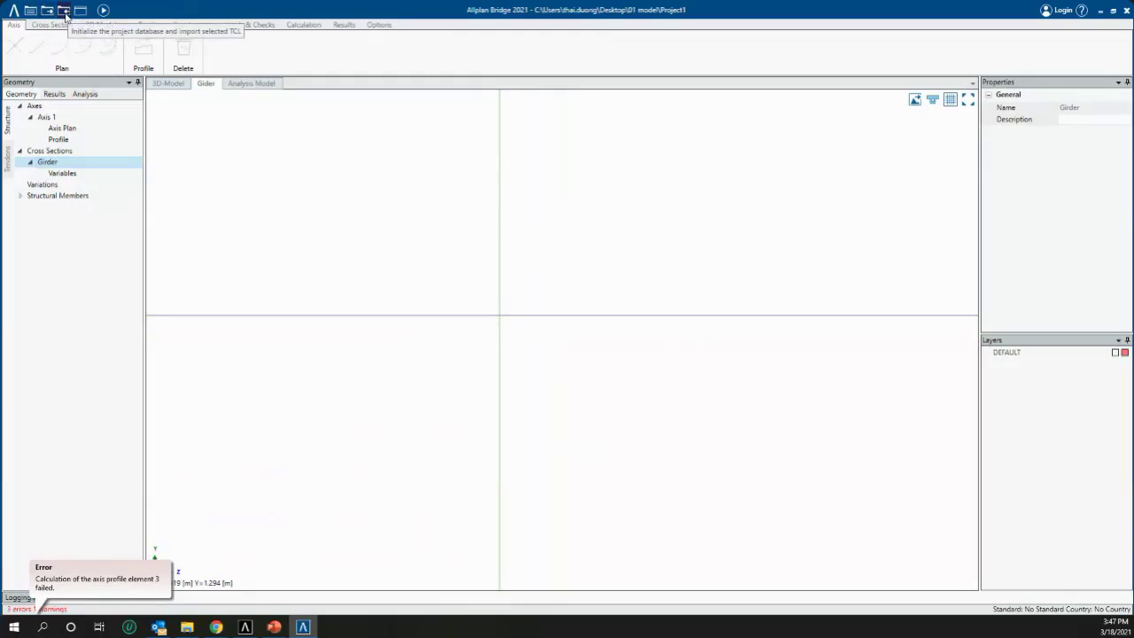
pyautogui.rightClick(51, 165)
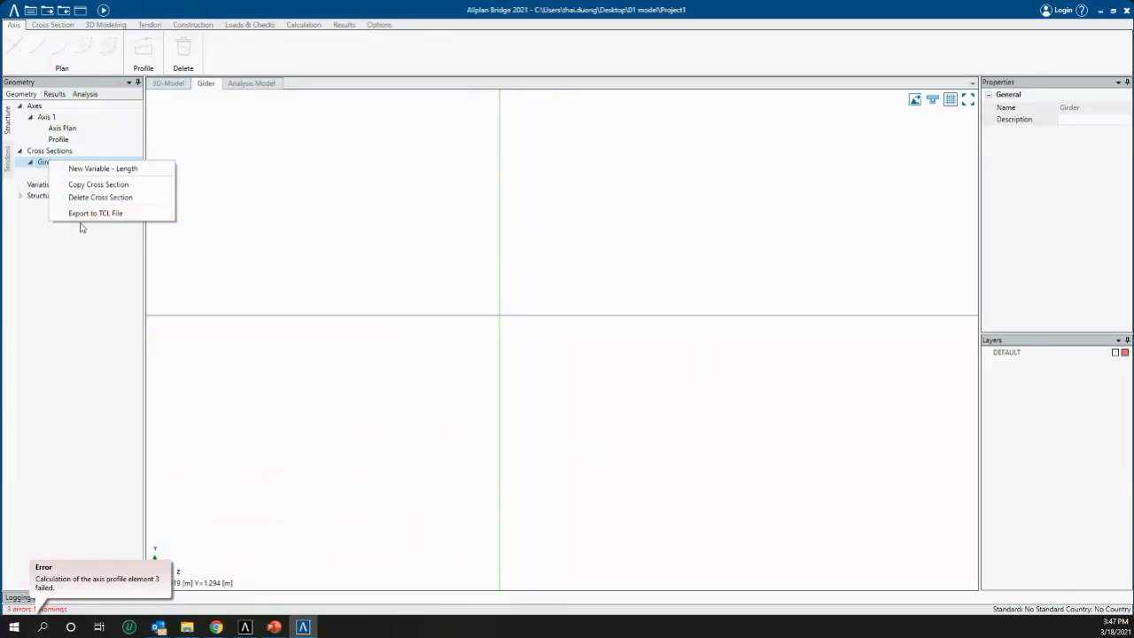
# Initialize the project database and import axis.tcl from the 2.Backup_file folder in 01 model
pyautogui.click(64, 12)
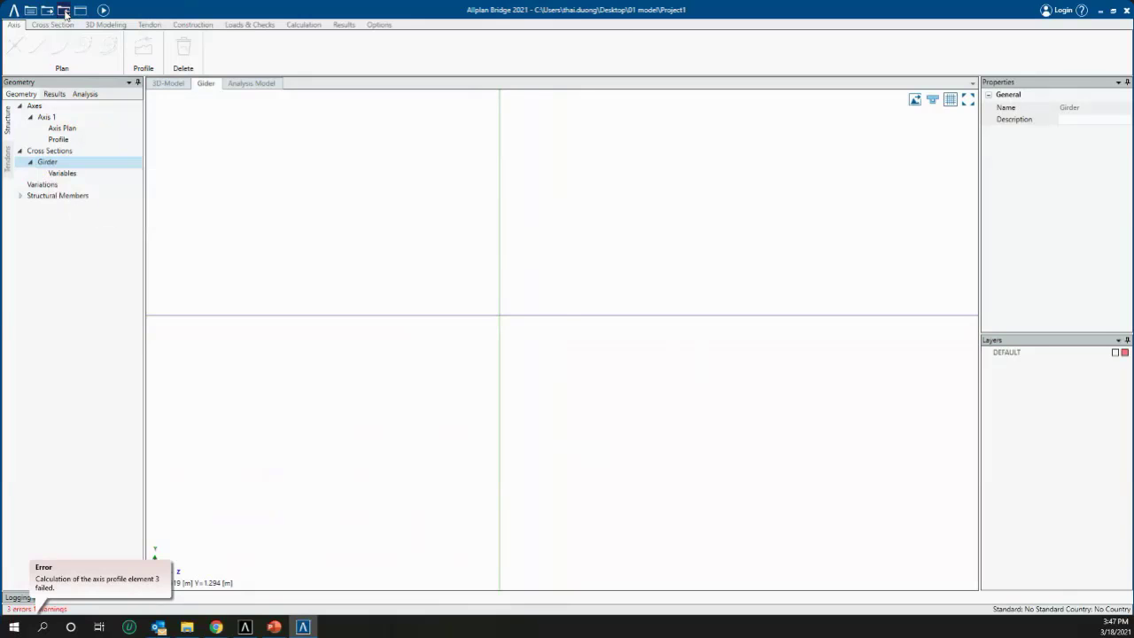
pyautogui.click(188, 33)
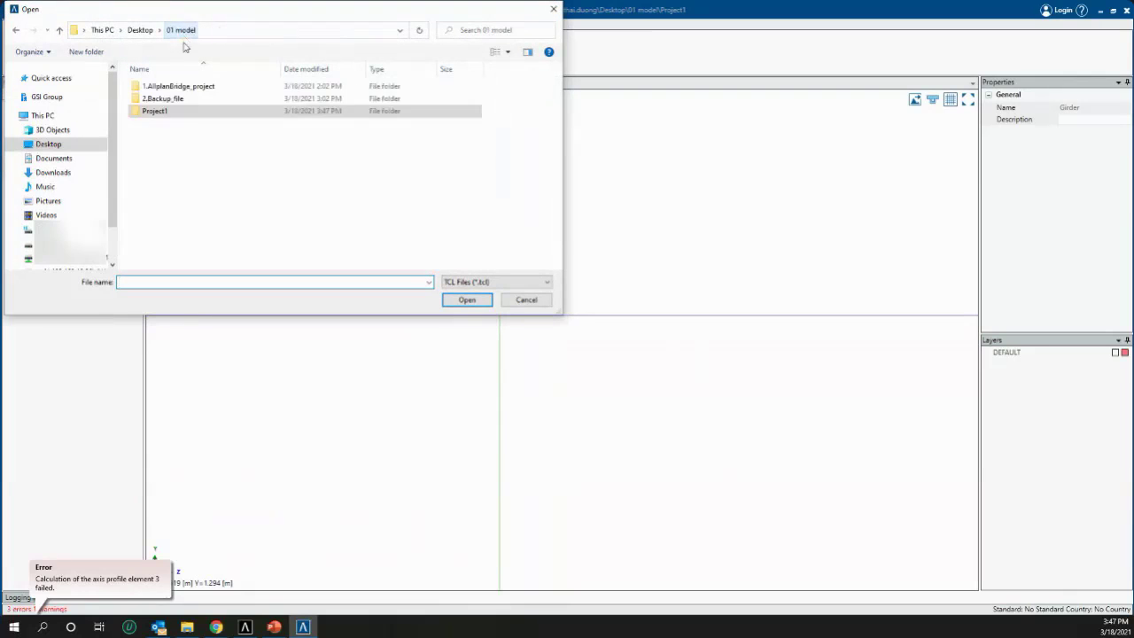
pyautogui.doubleClick(168, 98)
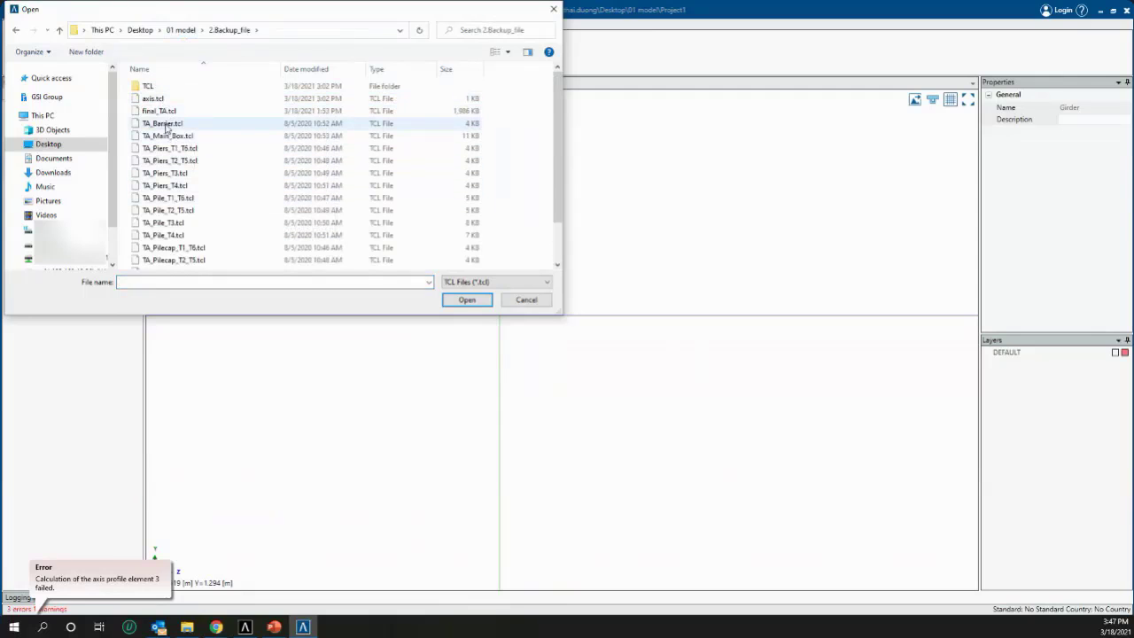
pyautogui.scroll(-1, 174, 165)
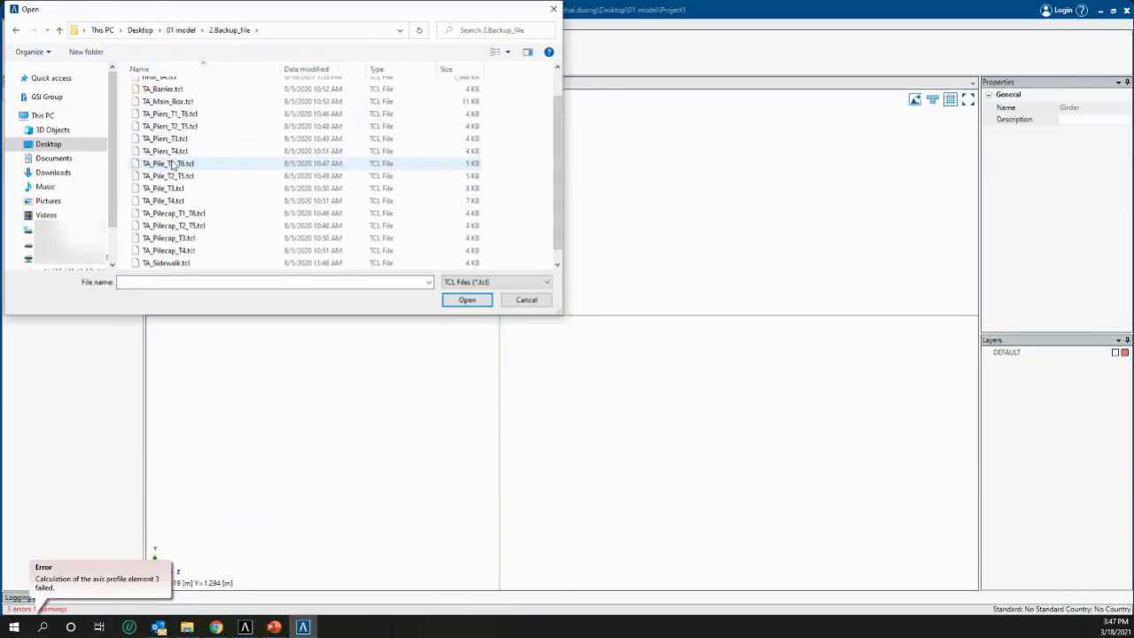
pyautogui.scroll(1, 173, 166)
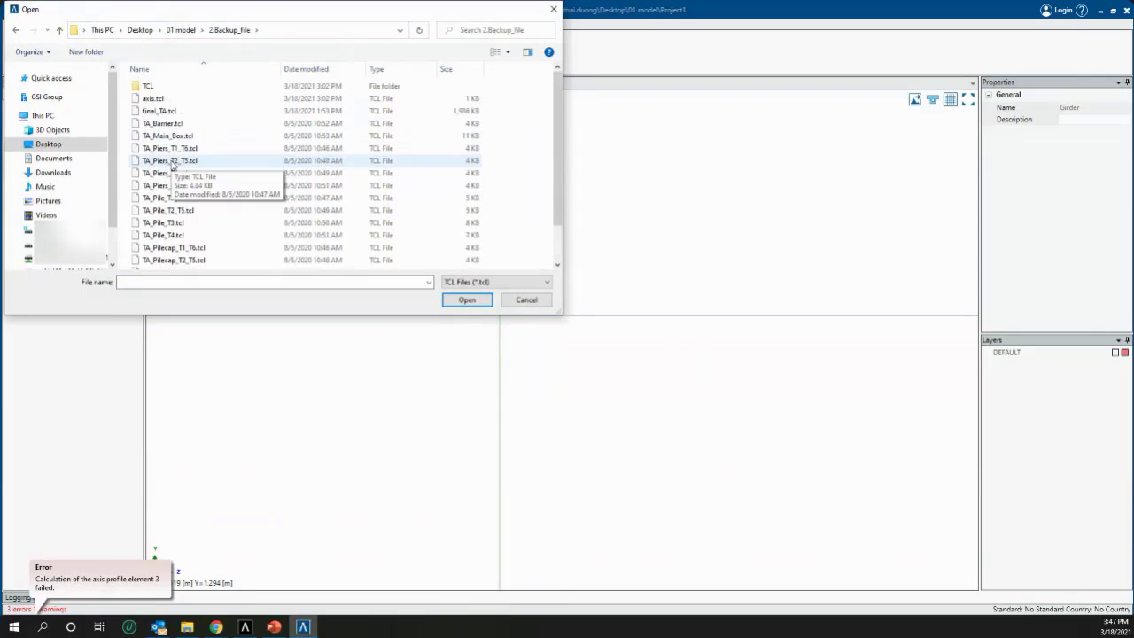
pyautogui.click(163, 101)
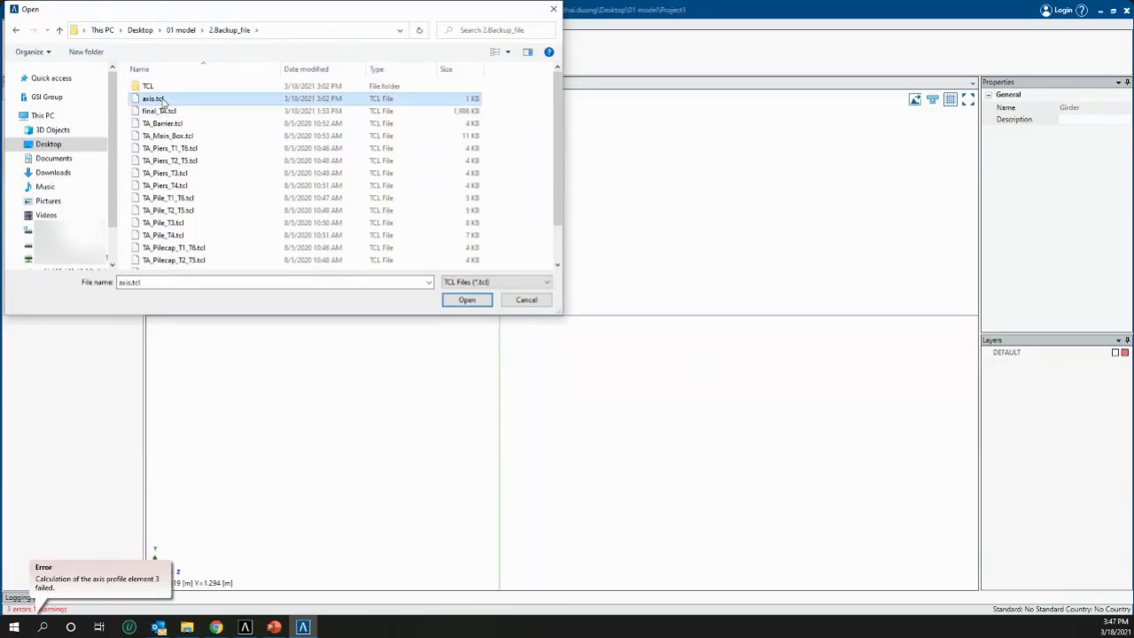
pyautogui.click(464, 301)
pyautogui.click(617, 358)
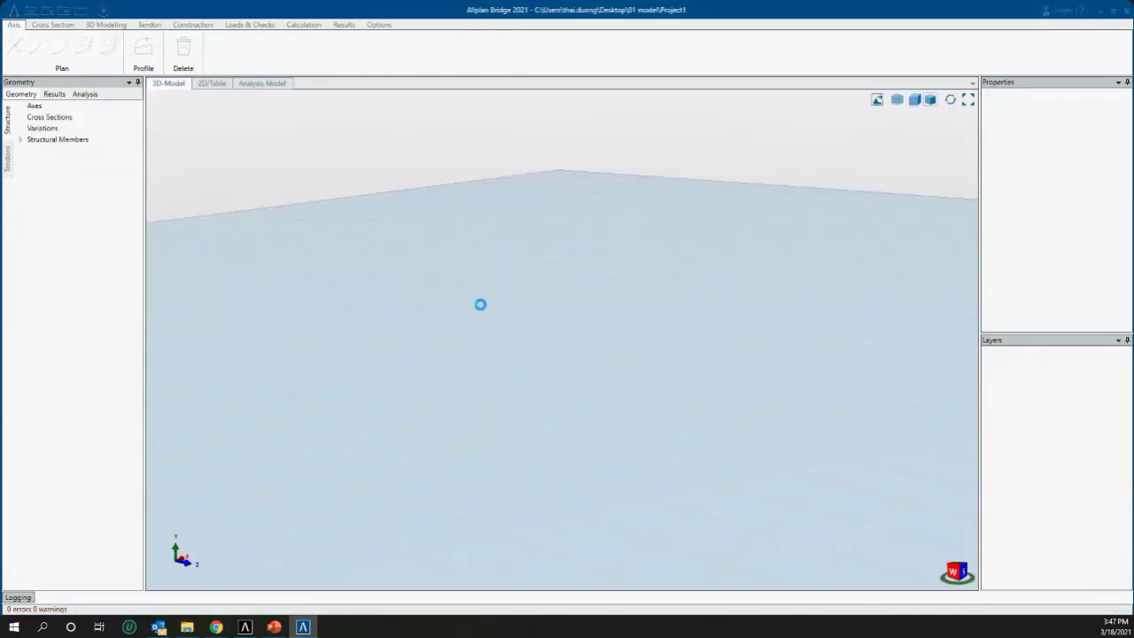
# Examine the imported main axis and its transverse axes along the bridge in the 3D model
pyautogui.scroll(-6, 489, 276)
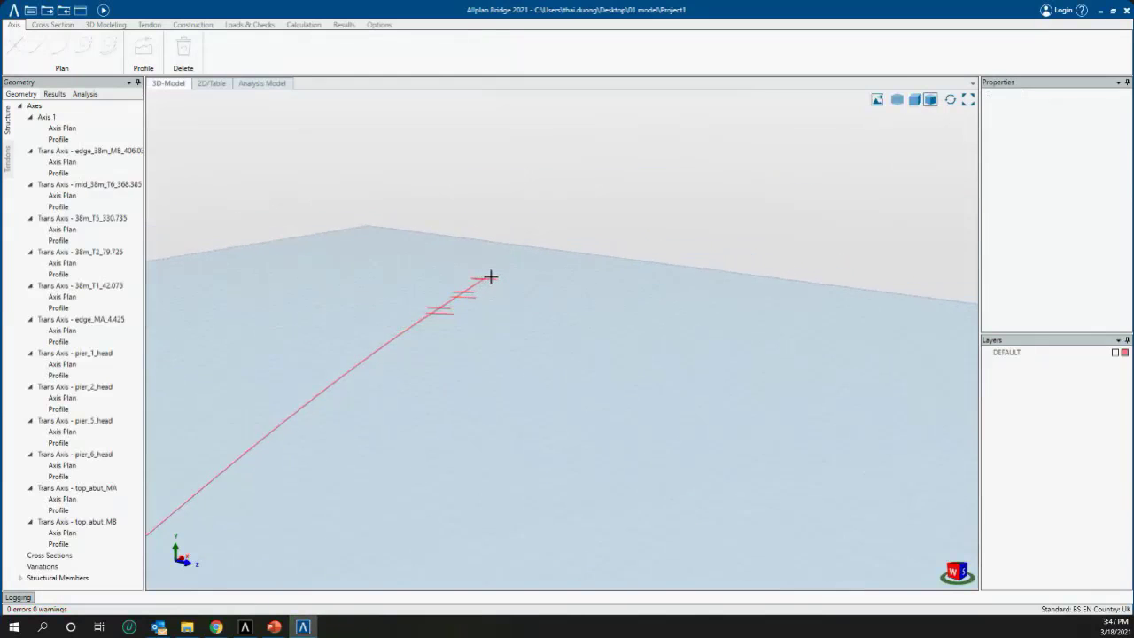
pyautogui.moveTo(413, 370)
pyautogui.mouseDown(button='middle')
pyautogui.moveTo(322, 311)
pyautogui.moveTo(357, 367)
pyautogui.moveTo(373, 365)
pyautogui.moveTo(324, 385)
pyautogui.moveTo(441, 387)
pyautogui.moveTo(370, 382)
pyautogui.moveTo(445, 251)
pyautogui.moveTo(393, 273)
pyautogui.moveTo(375, 268)
pyautogui.moveTo(557, 279)
pyautogui.moveTo(490, 294)
pyautogui.mouseUp(button='middle')
pyautogui.scroll(2, 336, 369)
pyautogui.moveTo(440, 334); pyautogui.dragTo(817, 344, button='middle')
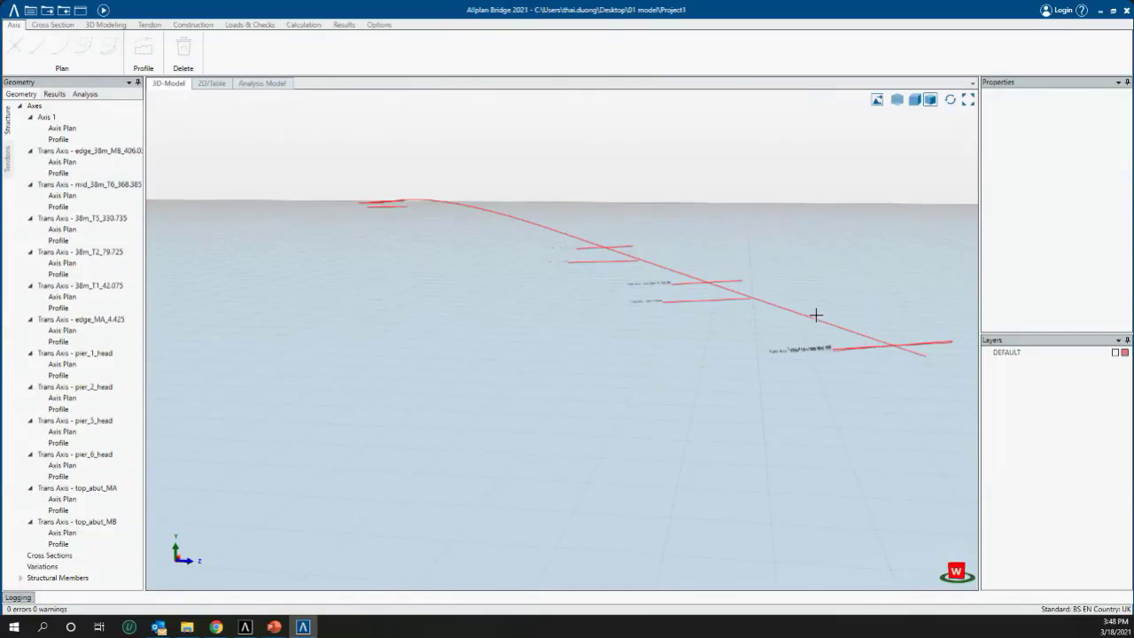
pyautogui.moveTo(786, 334); pyautogui.dragTo(551, 327, button='middle')
pyautogui.scroll(6, 653, 302)
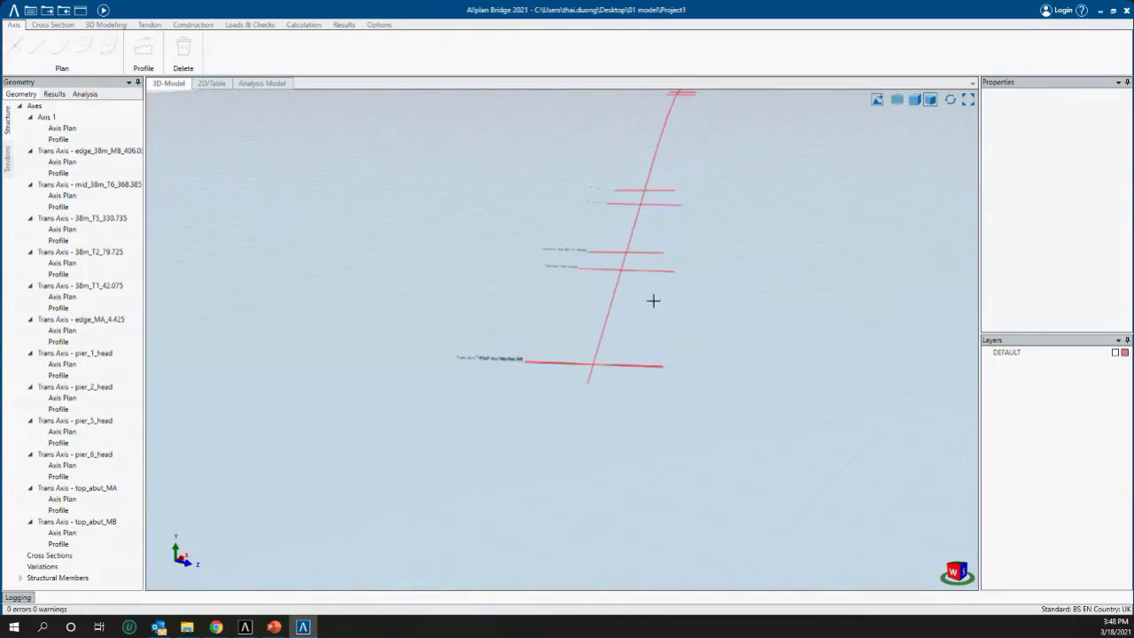
pyautogui.moveTo(449, 276); pyautogui.dragTo(570, 217, button='middle')
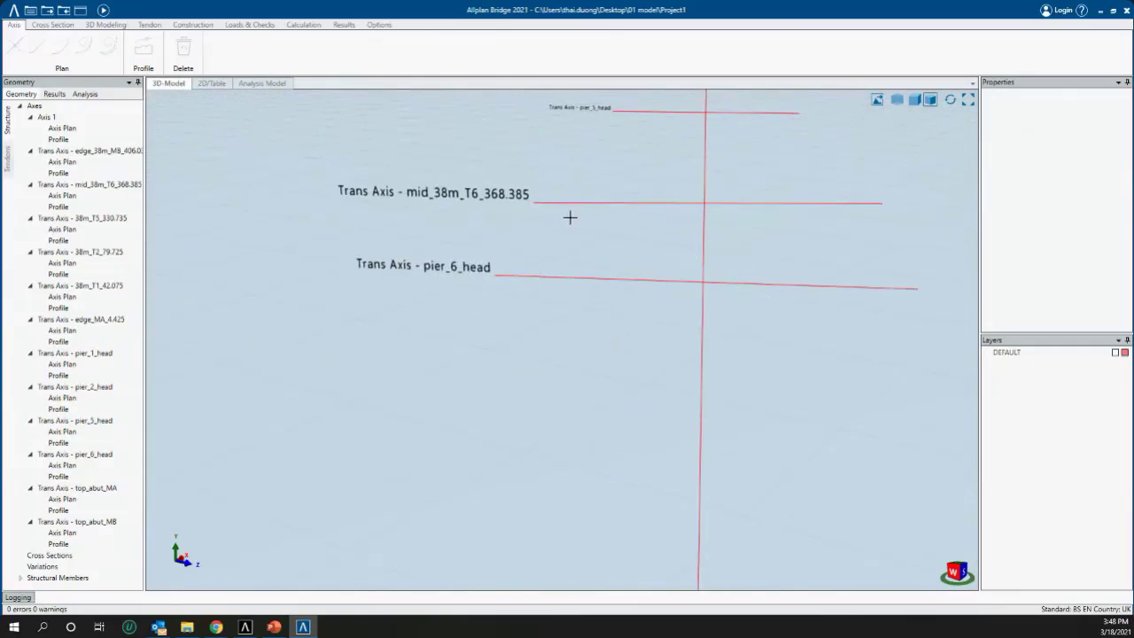
pyautogui.moveTo(709, 241); pyautogui.dragTo(383, 308, button='middle')
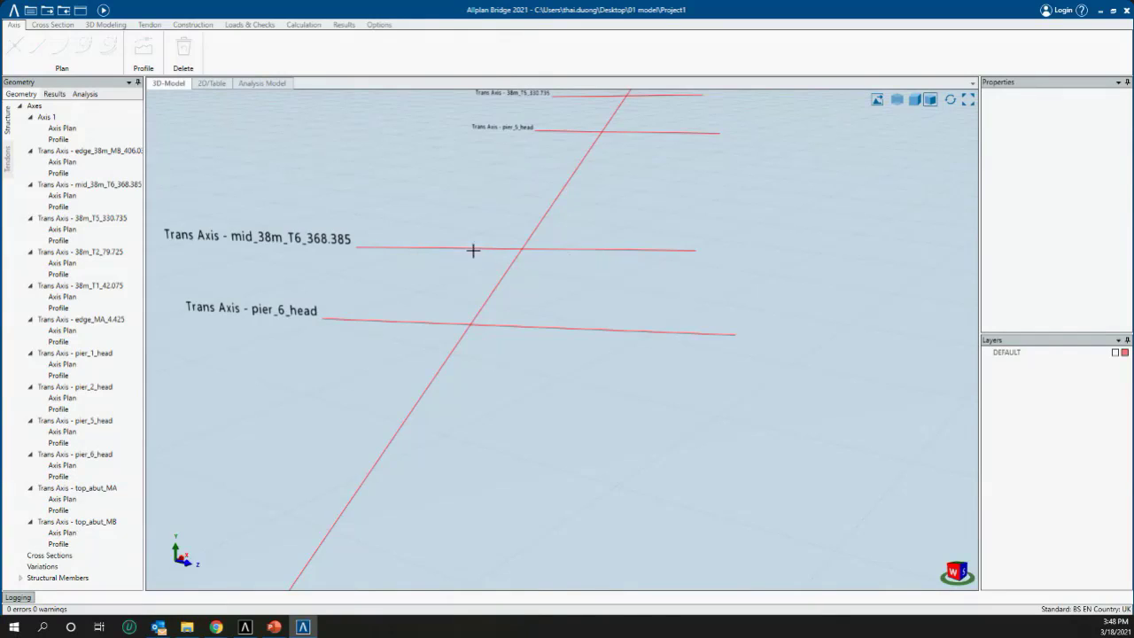
pyautogui.scroll(-5, 473, 251)
pyautogui.moveTo(562, 354)
pyautogui.mouseDown(button='middle')
pyautogui.moveTo(522, 347)
pyautogui.moveTo(540, 294)
pyautogui.mouseUp(button='middle')
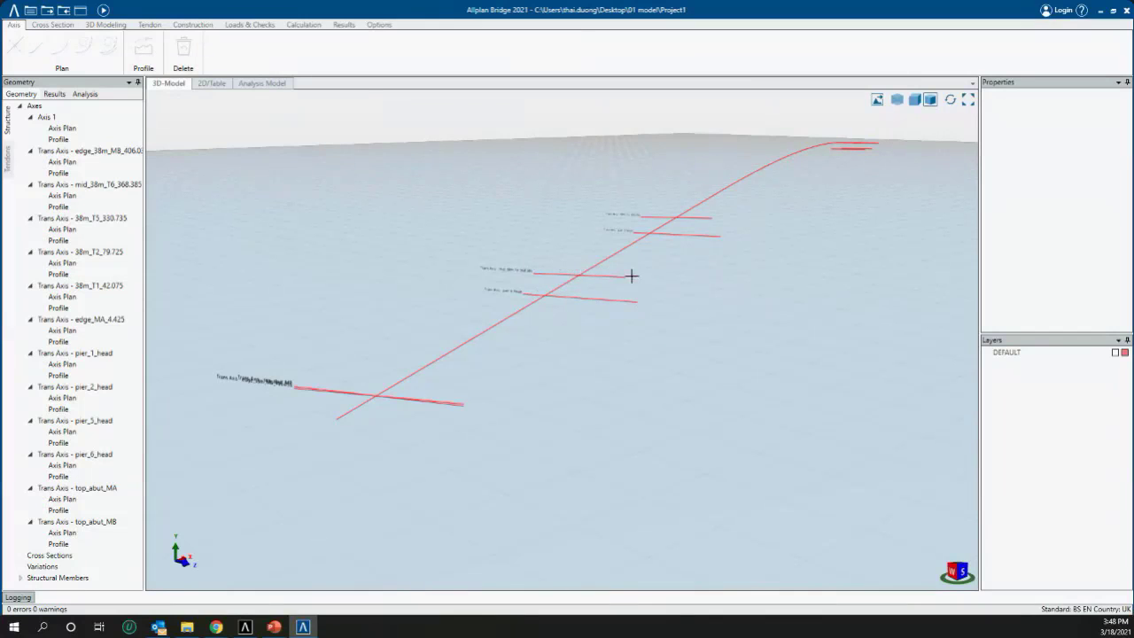
# Inspect the transverse axes grouped along the main axis toward its far end, and collapse the list of axes
pyautogui.moveTo(671, 278); pyautogui.dragTo(538, 297, button='middle')
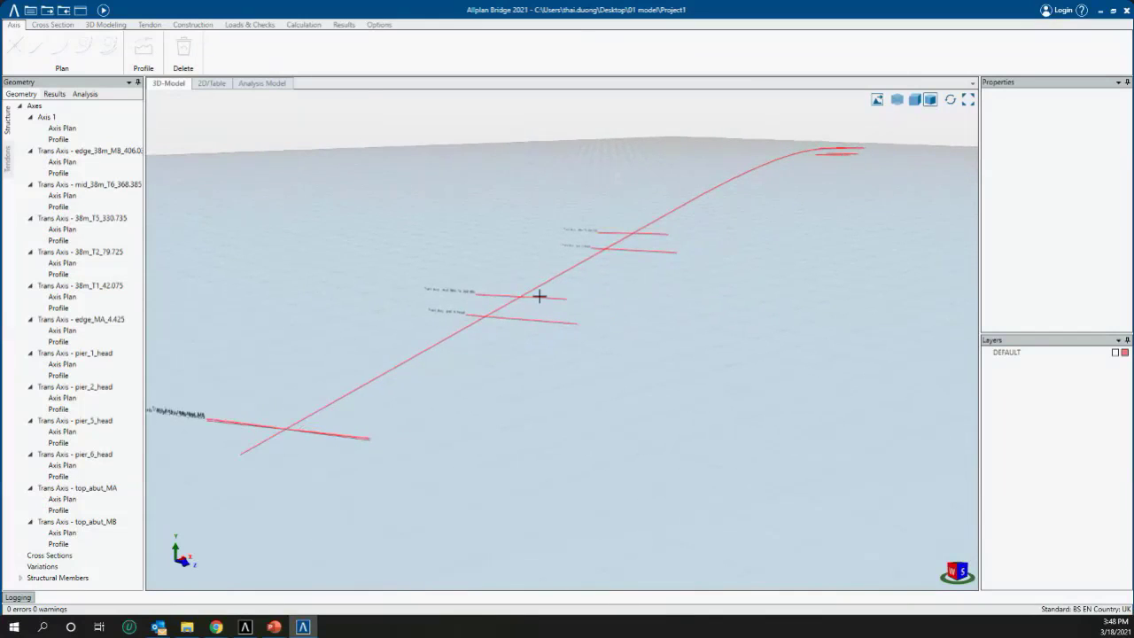
pyautogui.moveTo(632, 305); pyautogui.dragTo(499, 393, button='middle')
pyautogui.scroll(-4, 499, 392)
pyautogui.scroll(4, 788, 245)
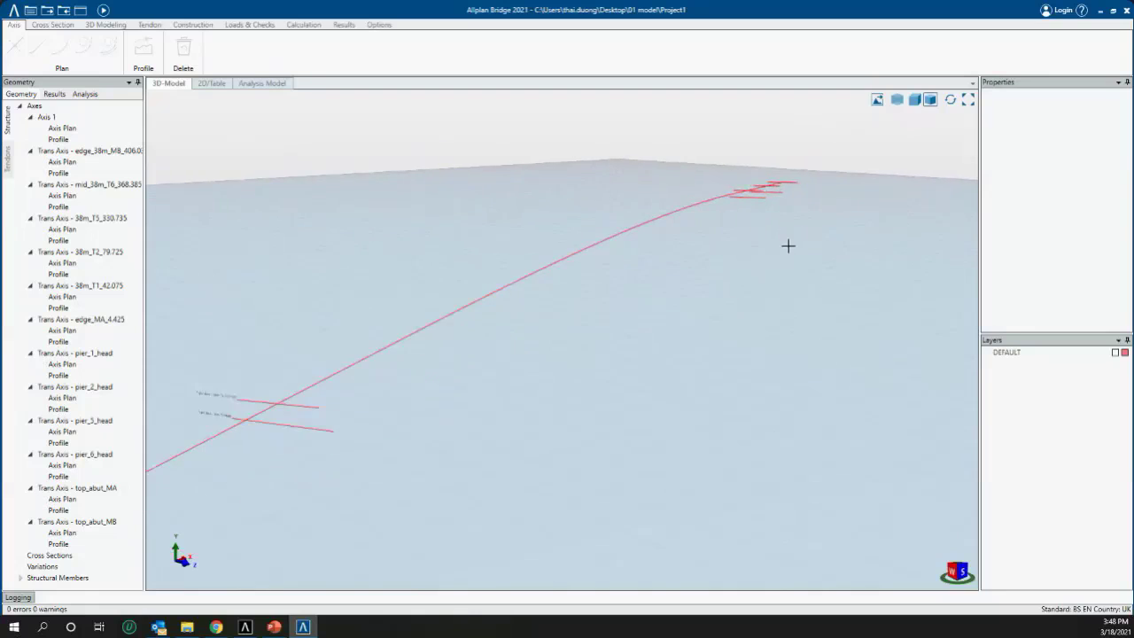
pyautogui.moveTo(788, 245)
pyautogui.mouseDown(button='middle')
pyautogui.moveTo(733, 237)
pyautogui.moveTo(792, 263)
pyautogui.mouseUp(button='middle')
pyautogui.scroll(-2, 792, 263)
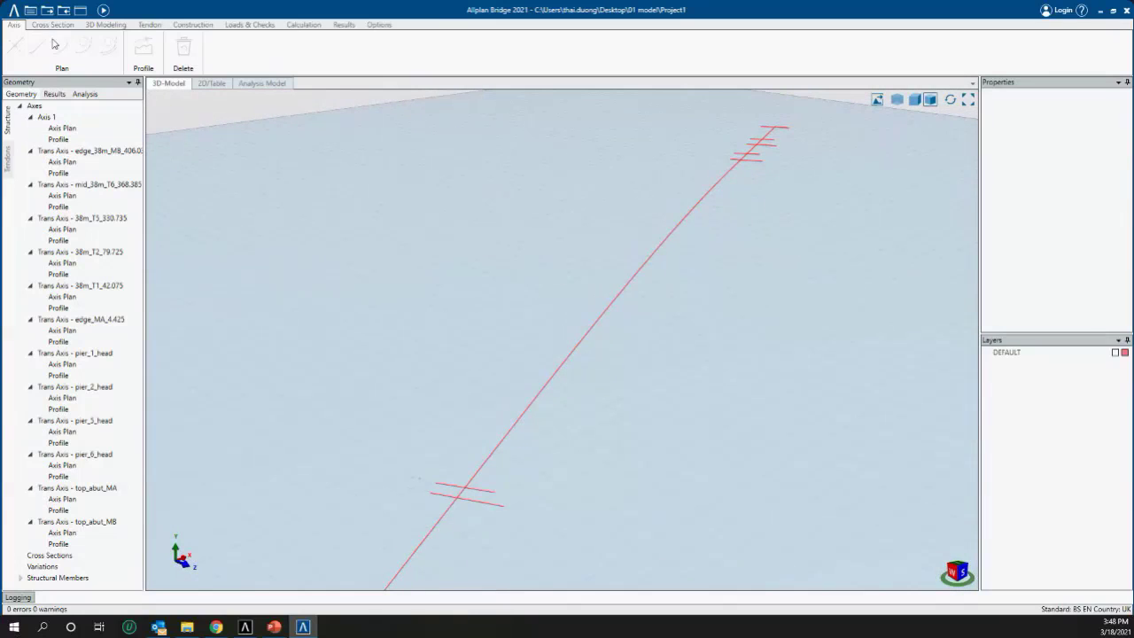
pyautogui.click(20, 106)
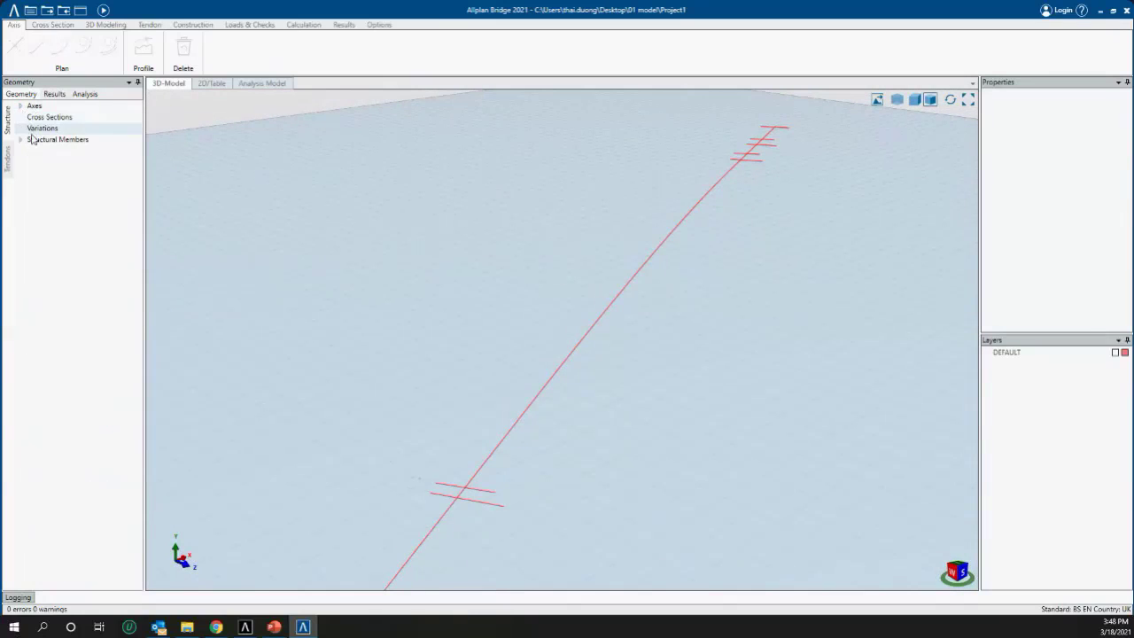
# Initialize the project database and import TA_Main_Box.tcl from the 2.Backup_file folder in 01 model
pyautogui.click(64, 11)
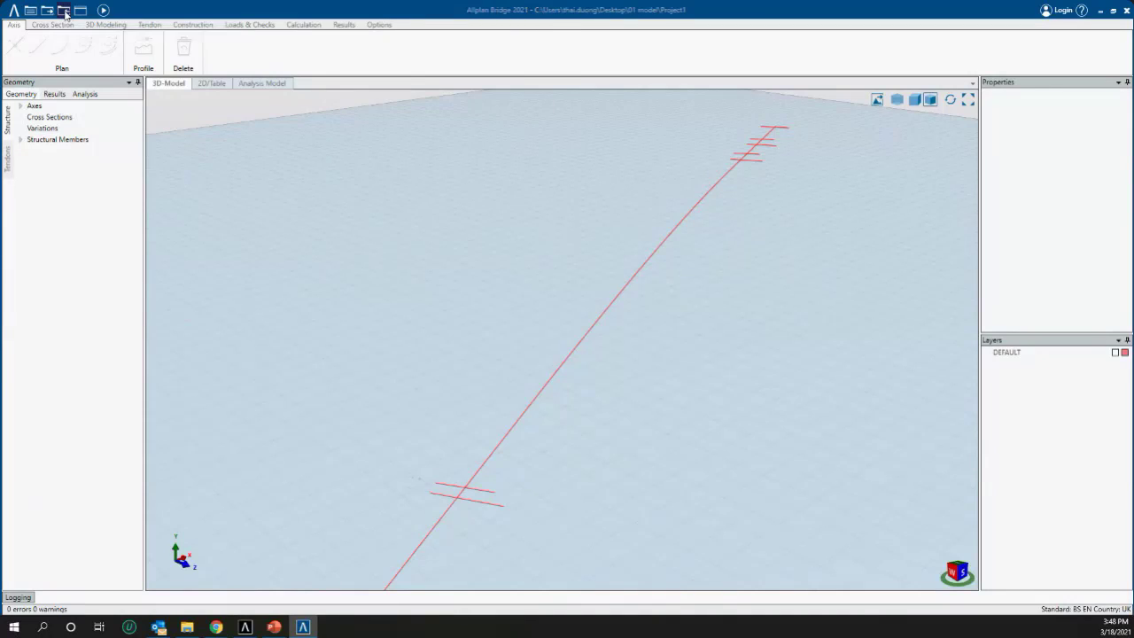
pyautogui.click(187, 32)
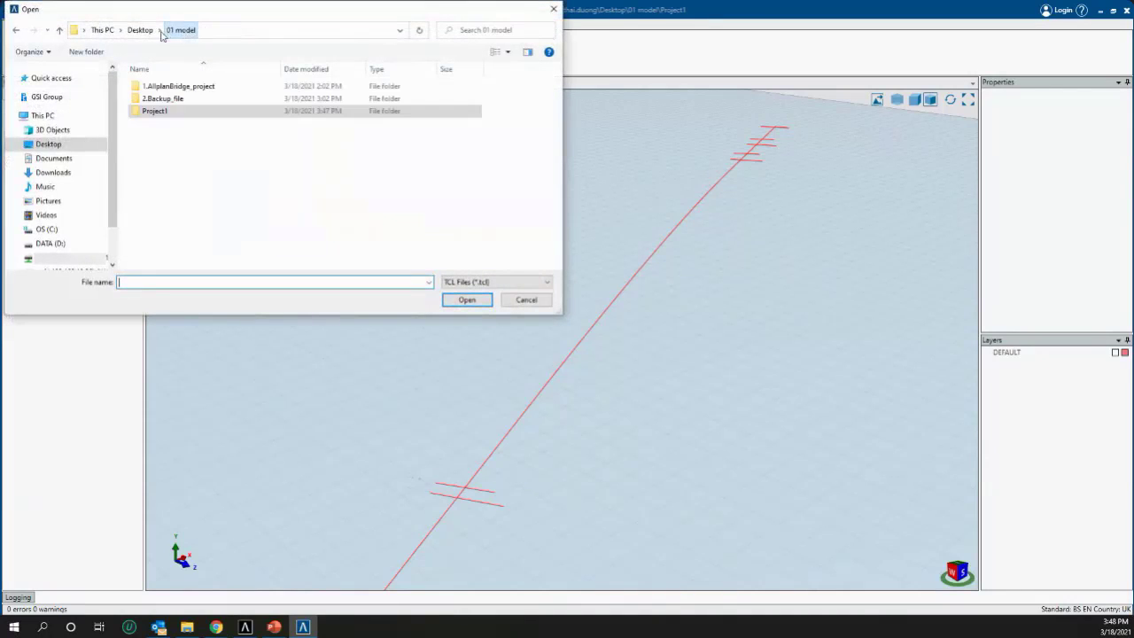
pyautogui.click(176, 101)
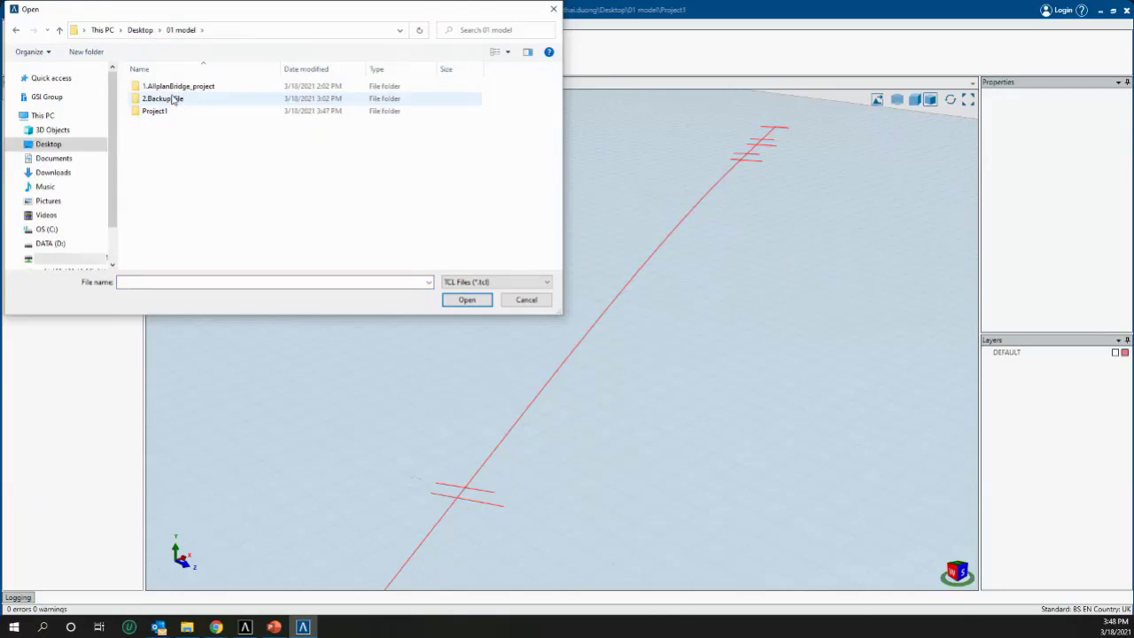
pyautogui.doubleClick(174, 100)
pyautogui.scroll(-5, 182, 173)
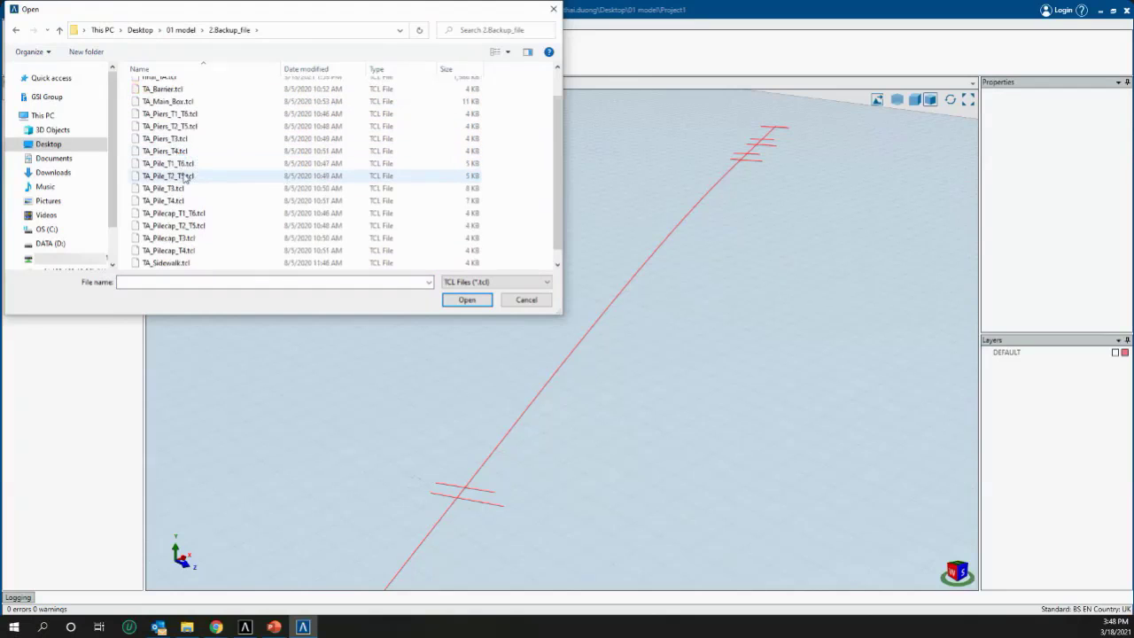
pyautogui.click(176, 103)
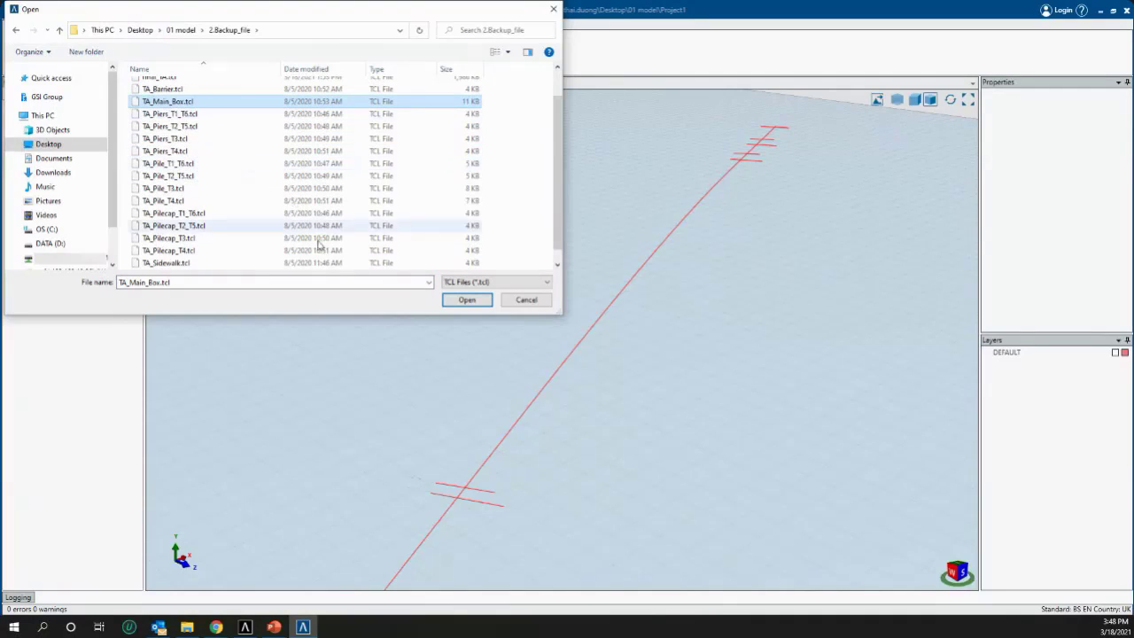
pyautogui.click(467, 300)
pyautogui.click(621, 356)
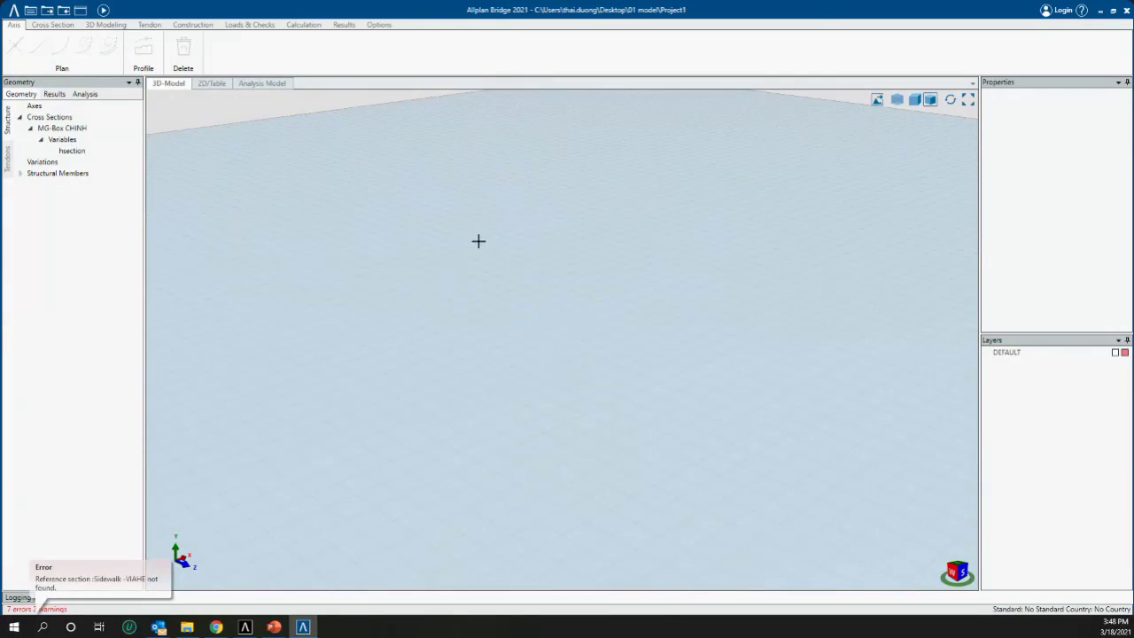
# Open the MG-Box CHINH cross section and examine its box girder outline, construction lines and reference points
pyautogui.scroll(-5, 500, 242)
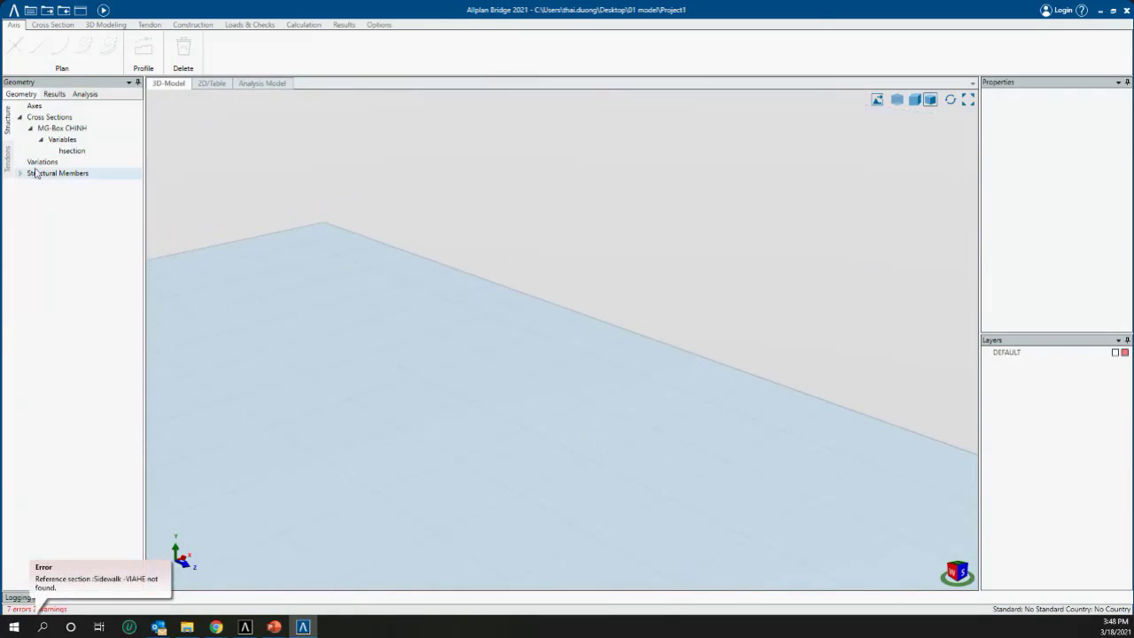
pyautogui.click(62, 128)
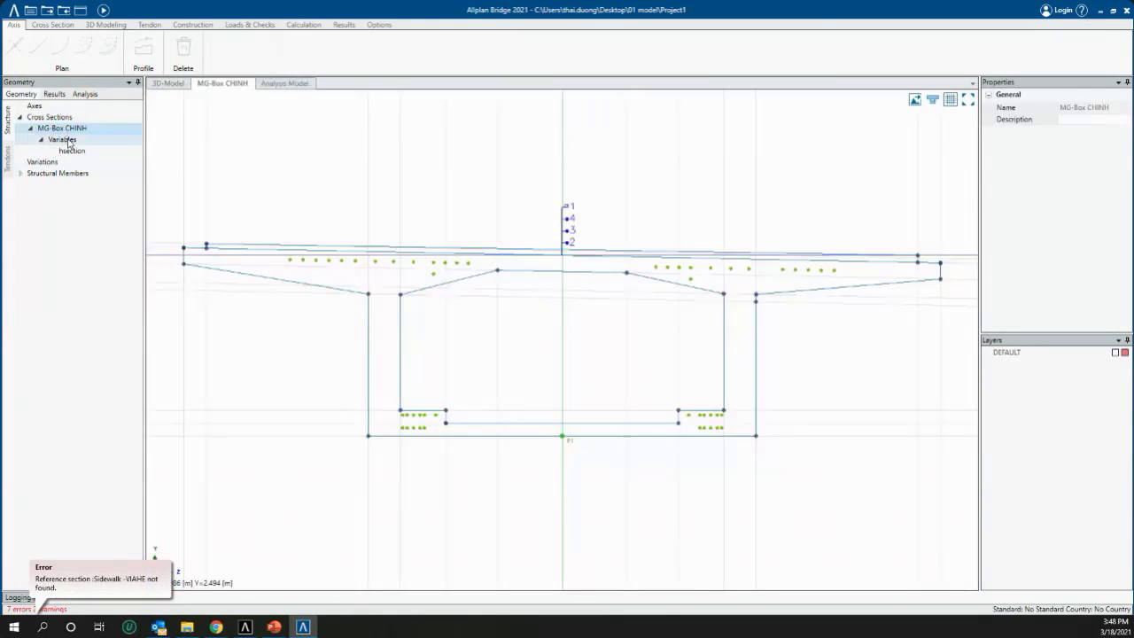
pyautogui.moveTo(606, 351); pyautogui.dragTo(623, 342, button='middle')
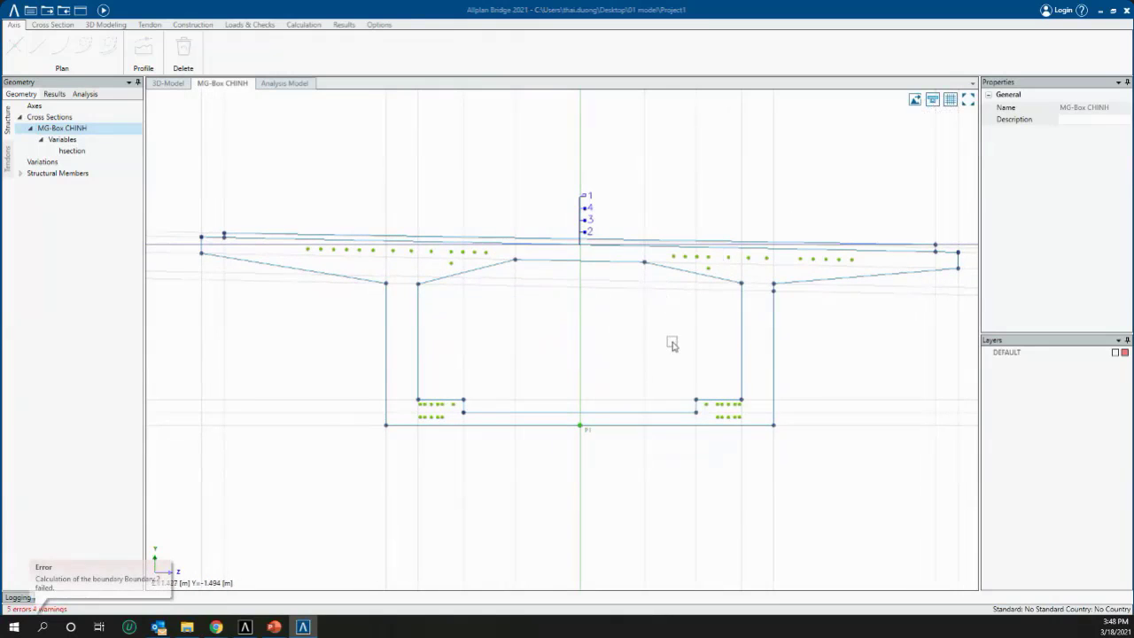
pyautogui.moveTo(671, 345); pyautogui.dragTo(628, 325, button='middle')
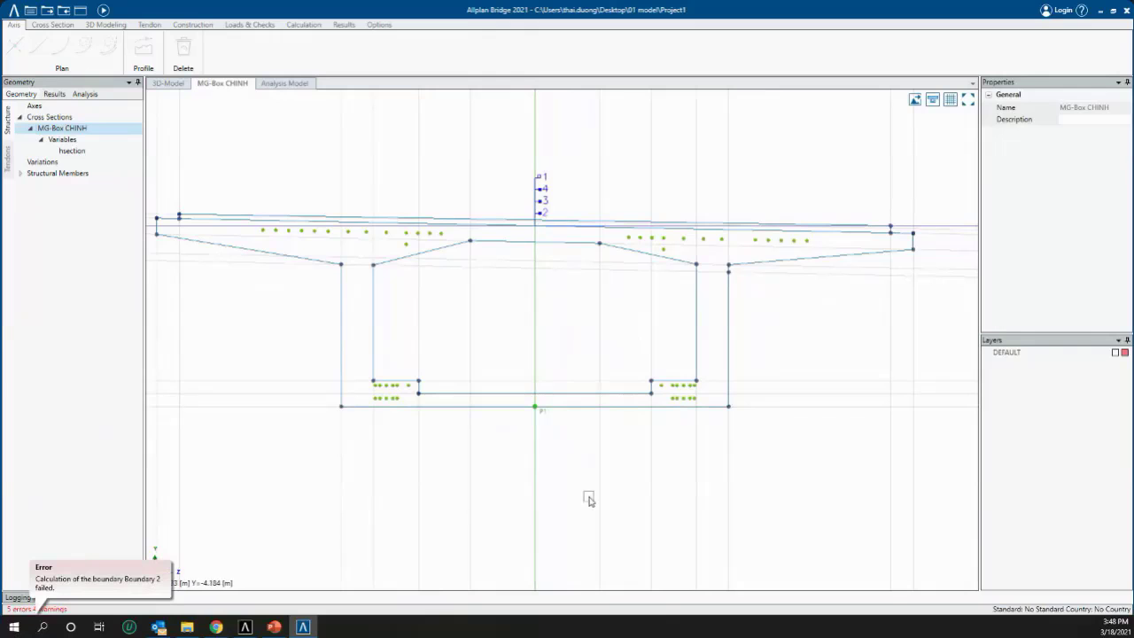
pyautogui.moveTo(760, 446); pyautogui.dragTo(673, 469, button='middle')
pyautogui.moveTo(612, 334); pyautogui.dragTo(713, 313, button='middle')
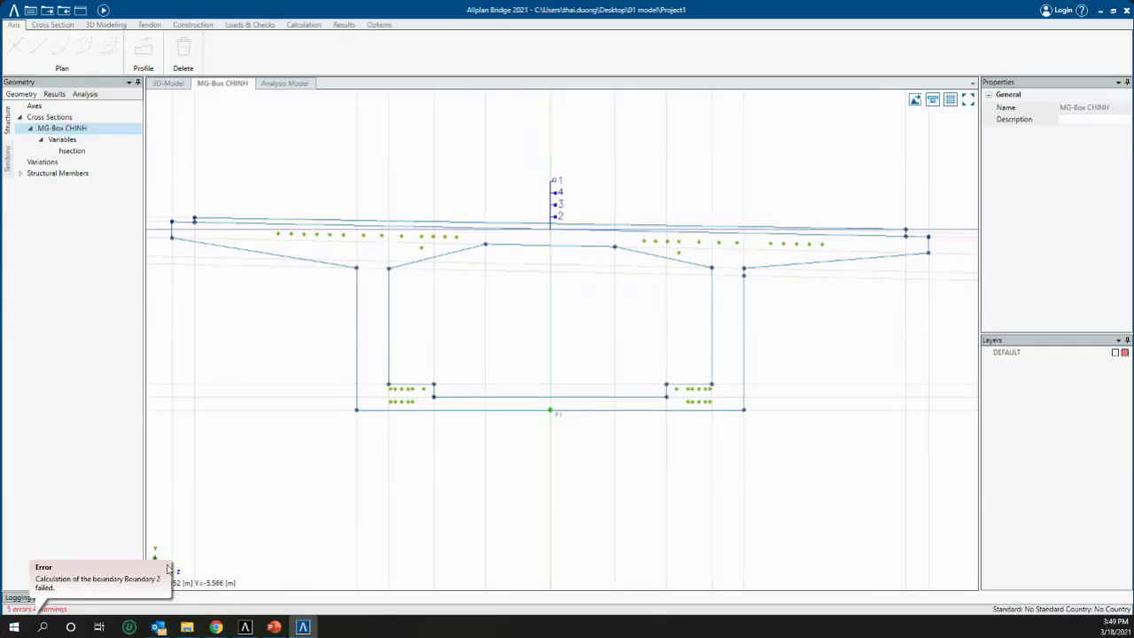
pyautogui.moveTo(241, 365); pyautogui.dragTo(261, 362, button='middle')
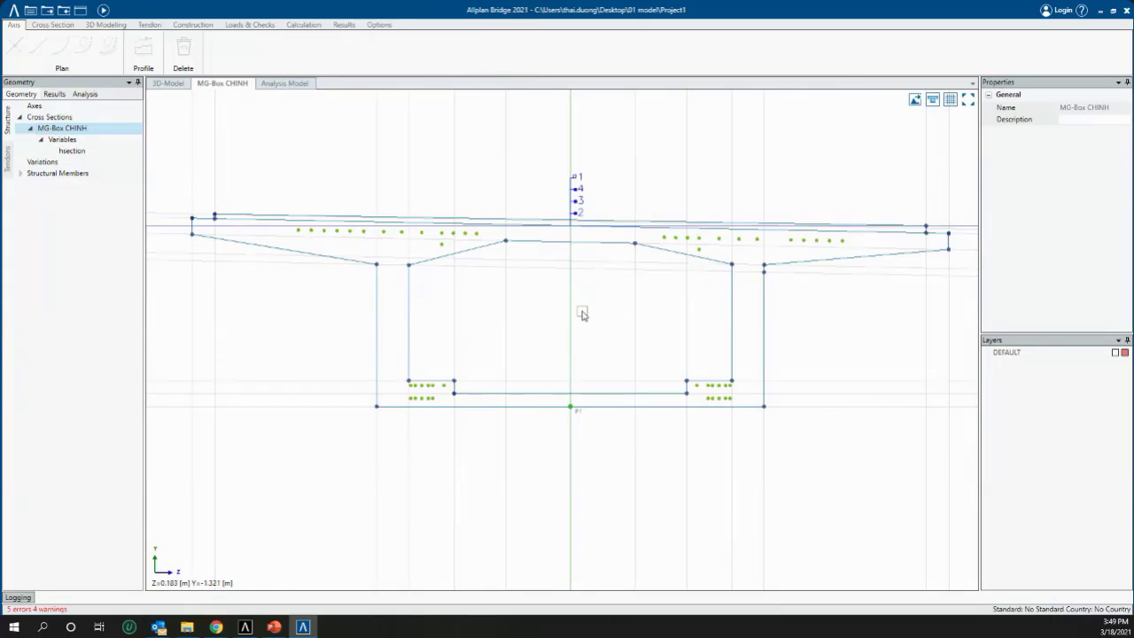
pyautogui.moveTo(598, 310); pyautogui.dragTo(565, 319, button='middle')
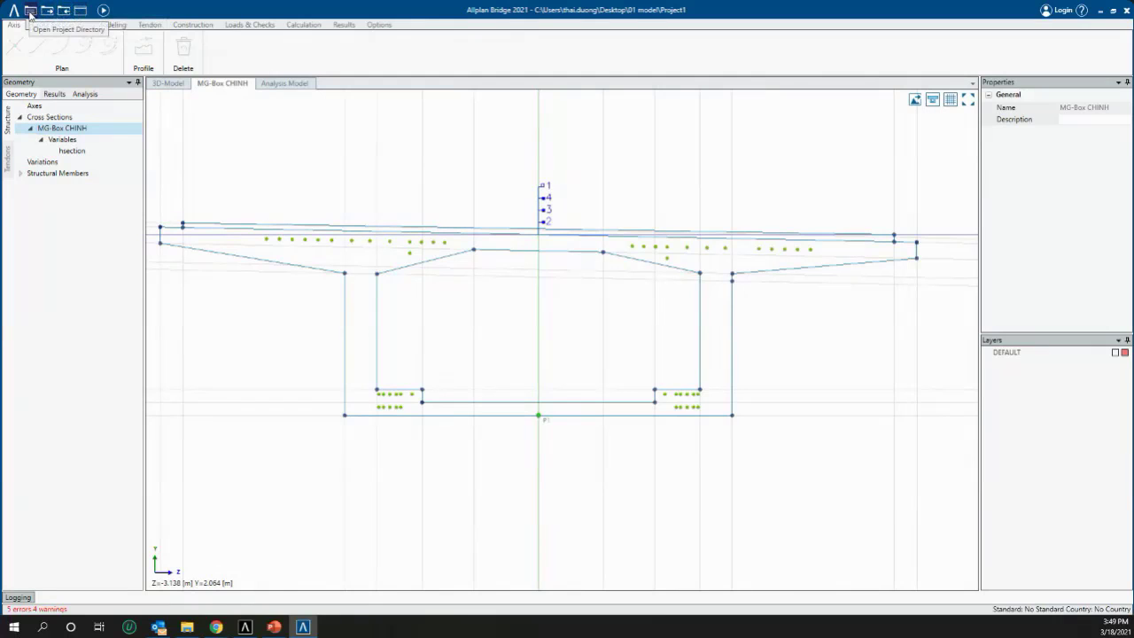
# Initialize the project database and import final_TA.tcl from the 2.Backup_file folder in 01 model
pyautogui.click(65, 10)
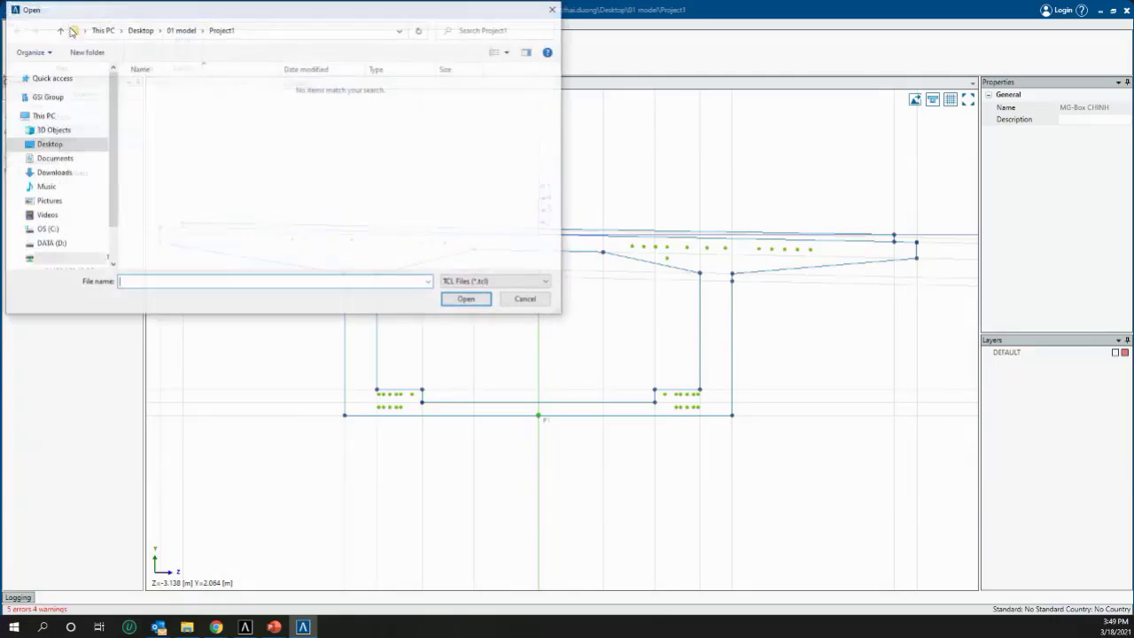
pyautogui.click(181, 32)
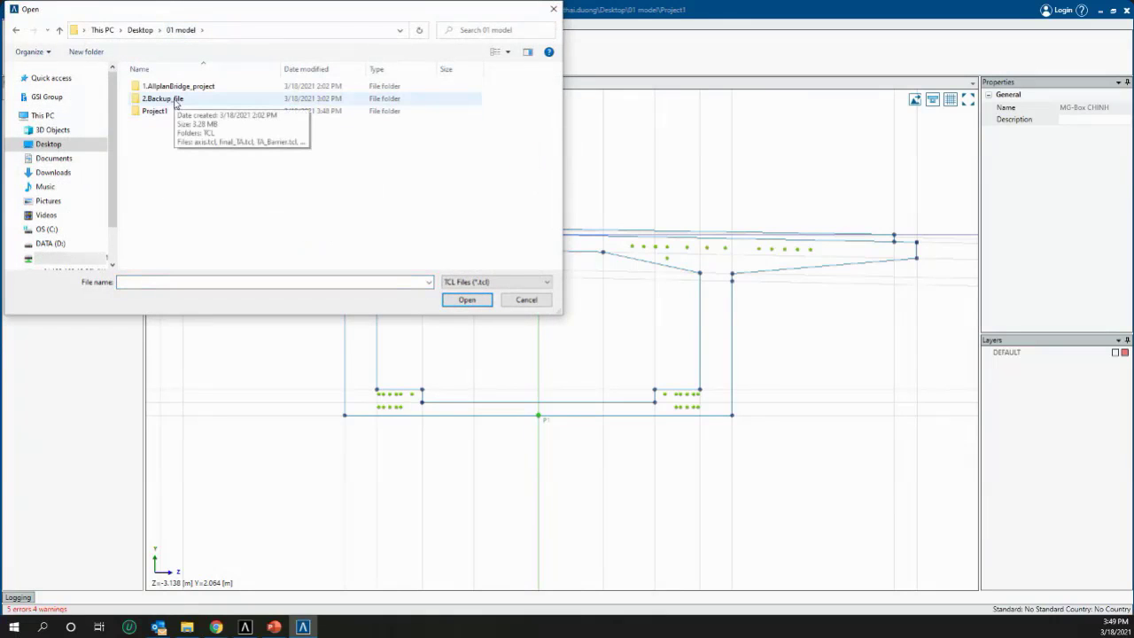
pyautogui.doubleClick(175, 103)
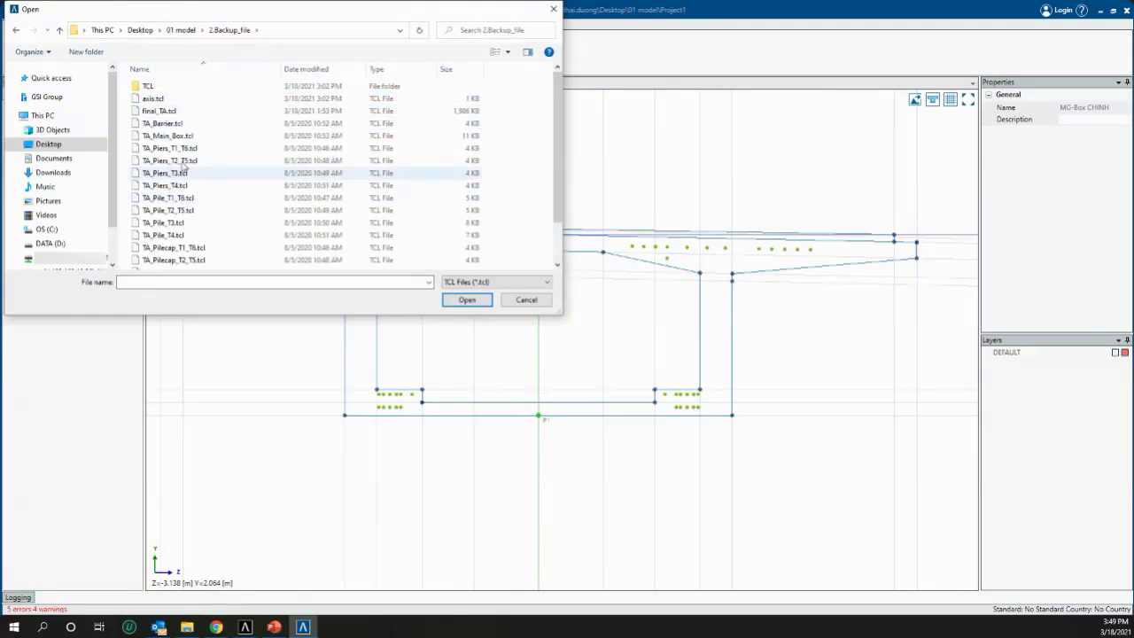
pyautogui.click(161, 112)
pyautogui.click(461, 303)
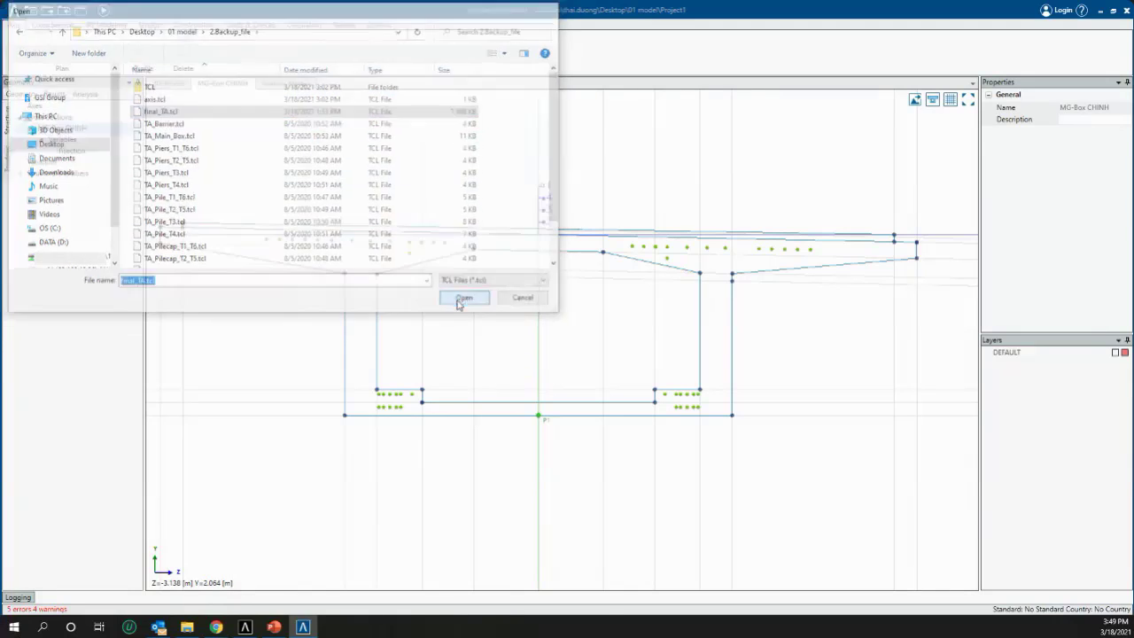
pyautogui.click(618, 356)
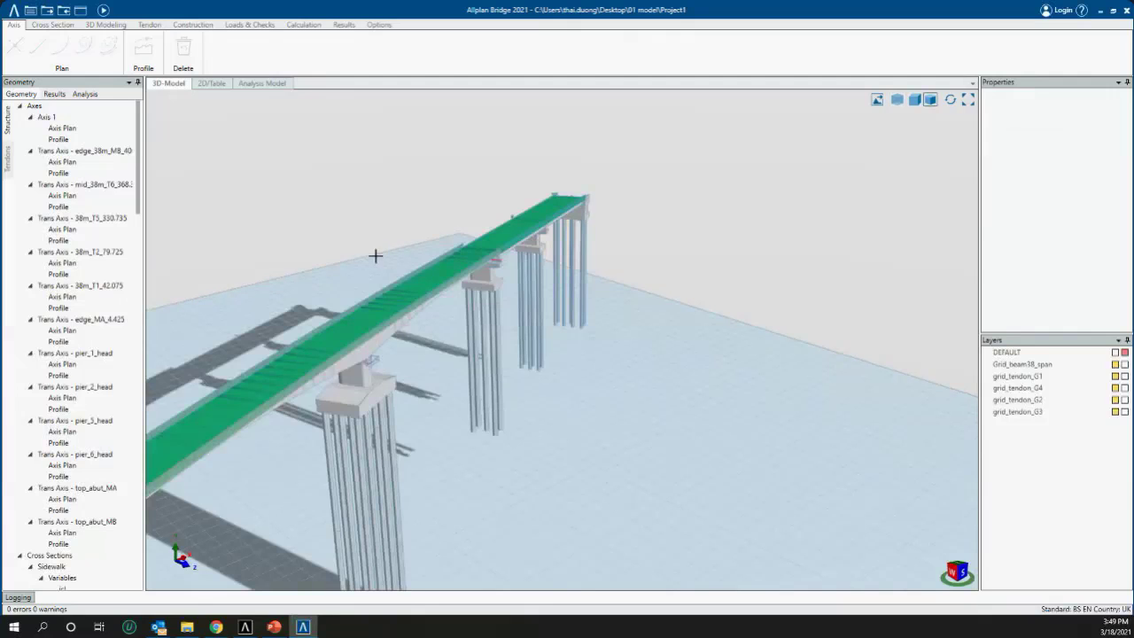
# Inspect the imported complete bridge model, including its deck, girders, piers and piles, from several sides in 3D
pyautogui.scroll(-2, 472, 238)
pyautogui.moveTo(361, 337); pyautogui.dragTo(498, 379, button='middle')
pyautogui.moveTo(477, 353); pyautogui.dragTo(502, 326, button='middle')
pyautogui.scroll(3, 501, 326)
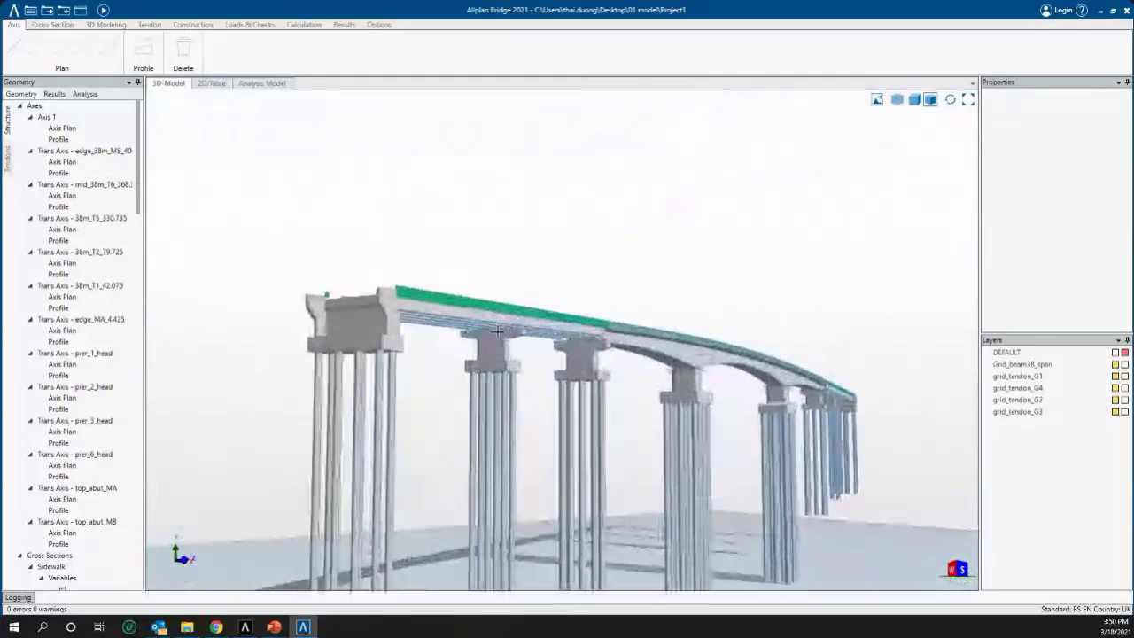
pyautogui.moveTo(562, 382); pyautogui.dragTo(473, 329, button='middle')
pyautogui.scroll(1, 598, 354)
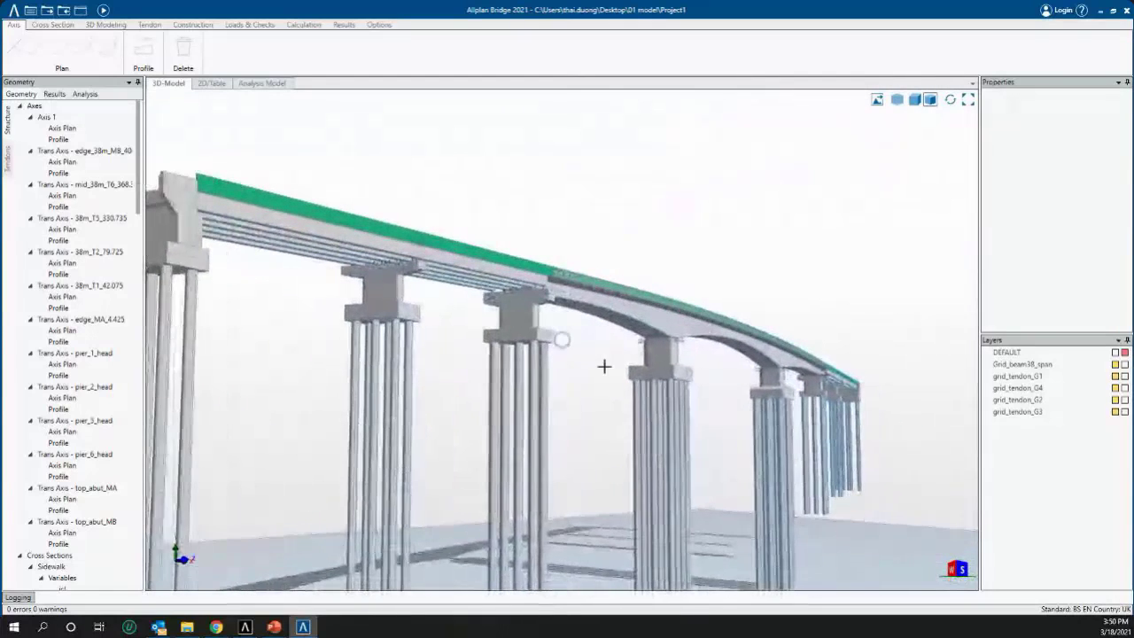
# In the 3D view settings, switch the structural member areas off and on again, and hide the cross section boundaries
pyautogui.click(679, 224)
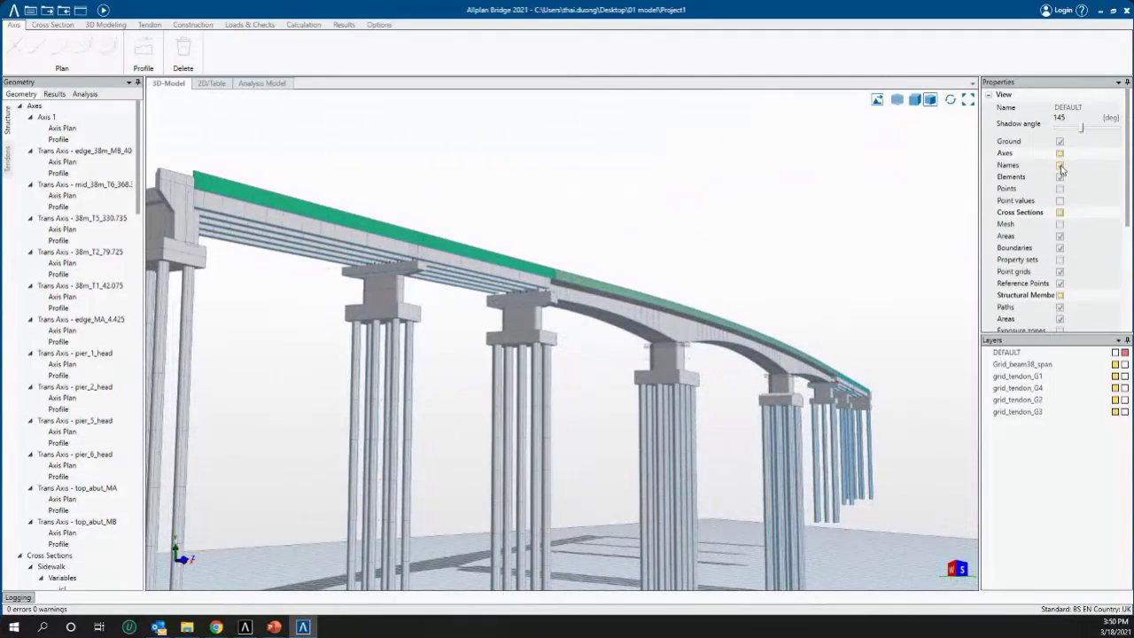
pyautogui.scroll(-2, 1064, 232)
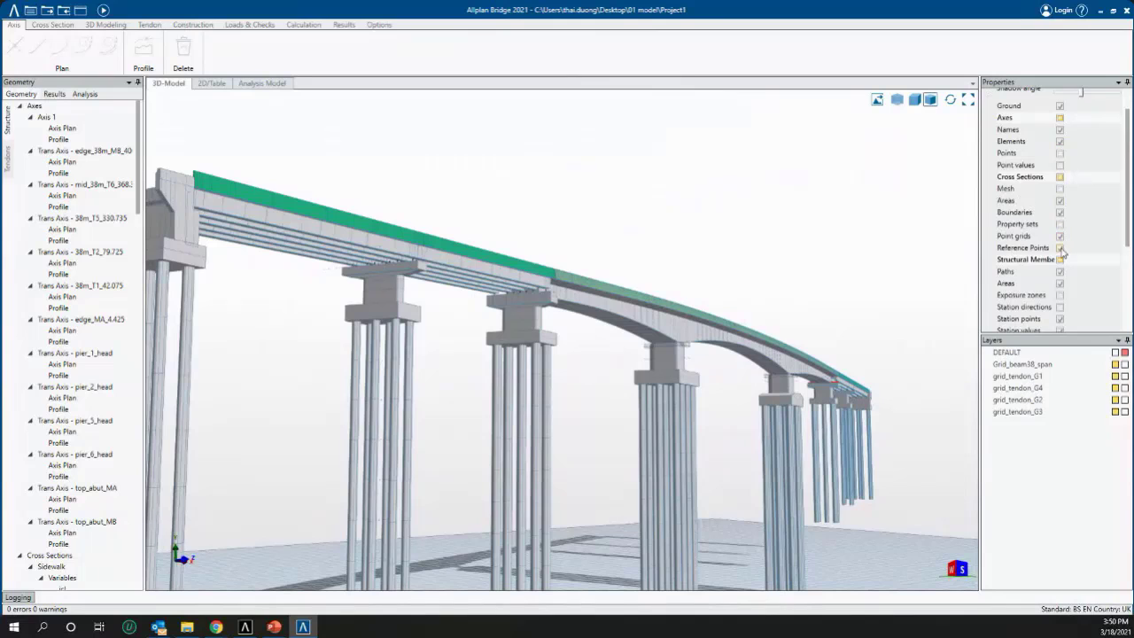
pyautogui.click(1060, 248)
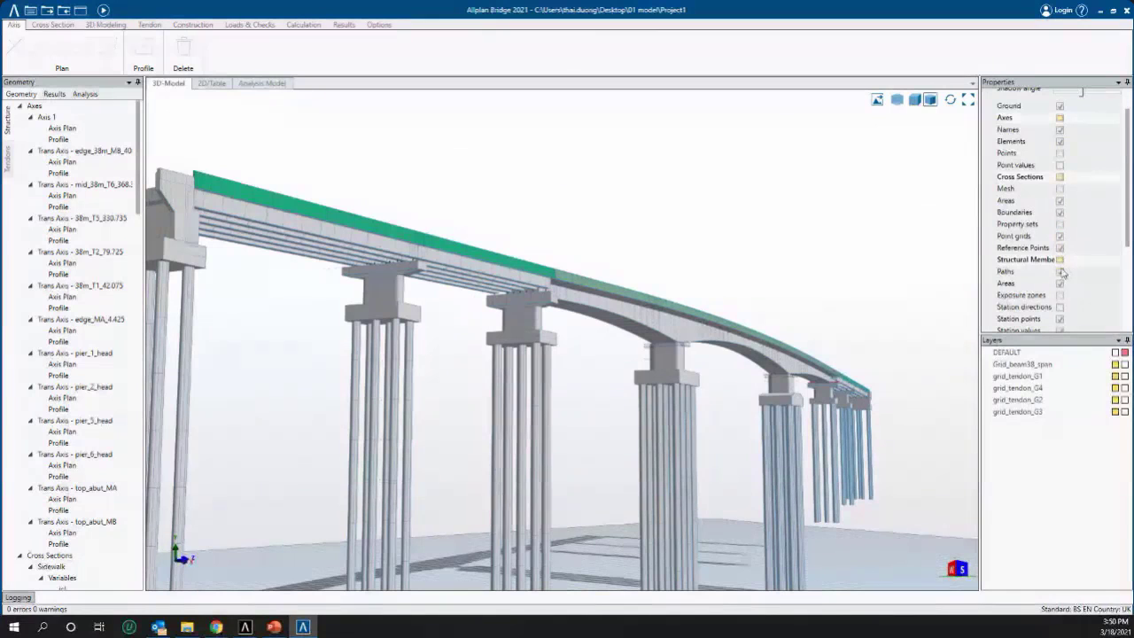
pyautogui.click(1061, 283)
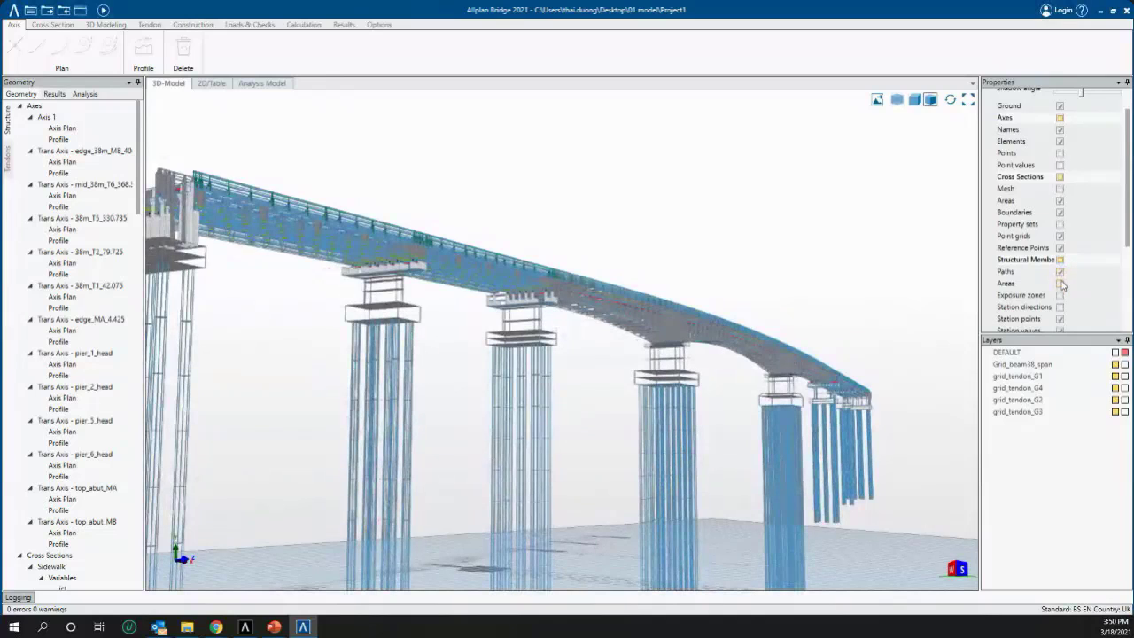
pyautogui.click(1060, 282)
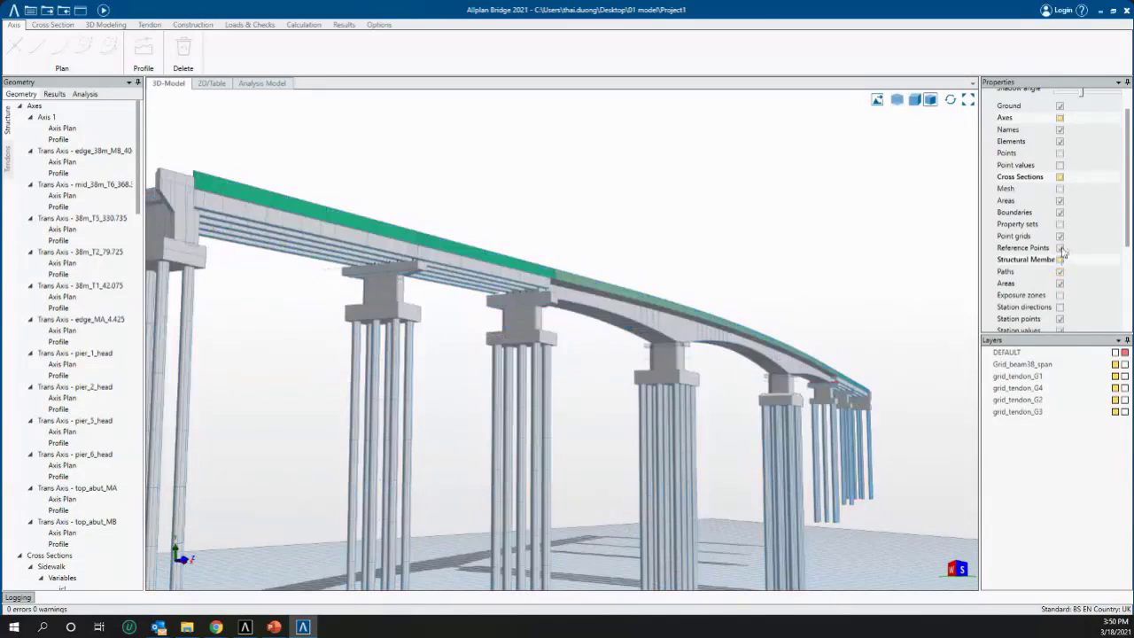
pyautogui.click(1060, 213)
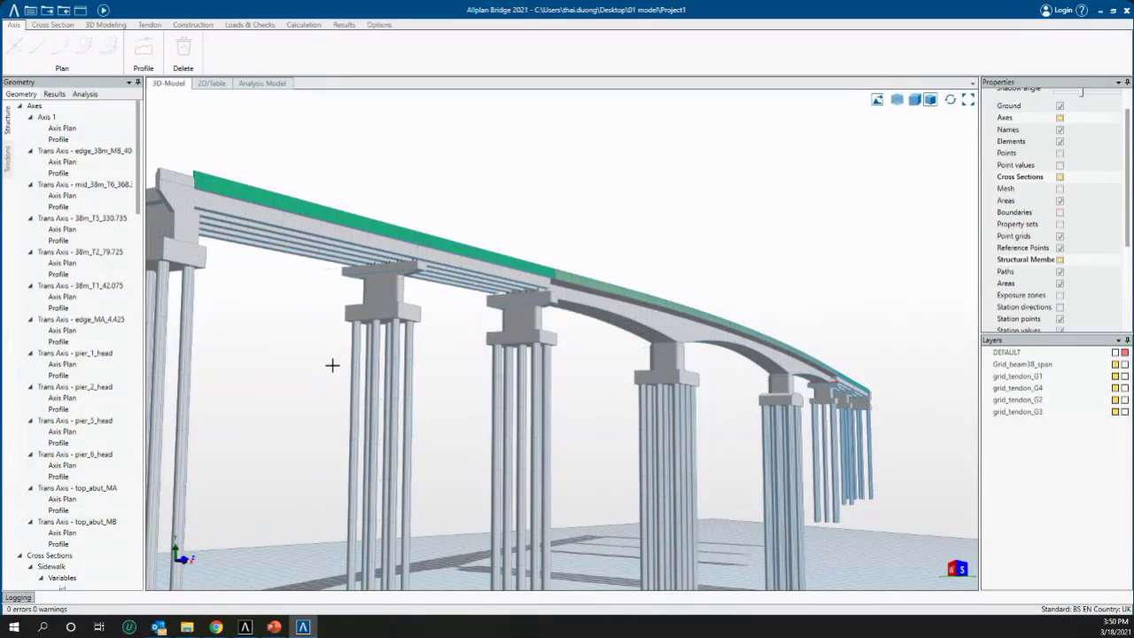
# Hide the ground in the 3D view and examine the bridge's piers, piles and the pier head under the deck
pyautogui.moveTo(334, 365); pyautogui.dragTo(328, 340, button='middle')
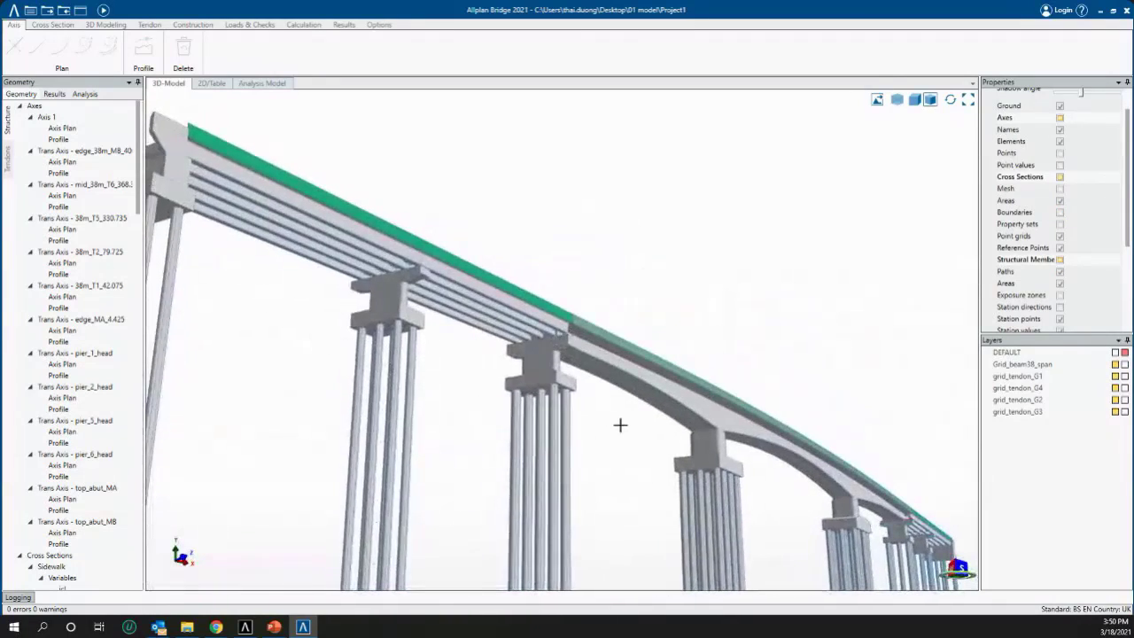
pyautogui.moveTo(620, 425); pyautogui.dragTo(591, 330, button='middle')
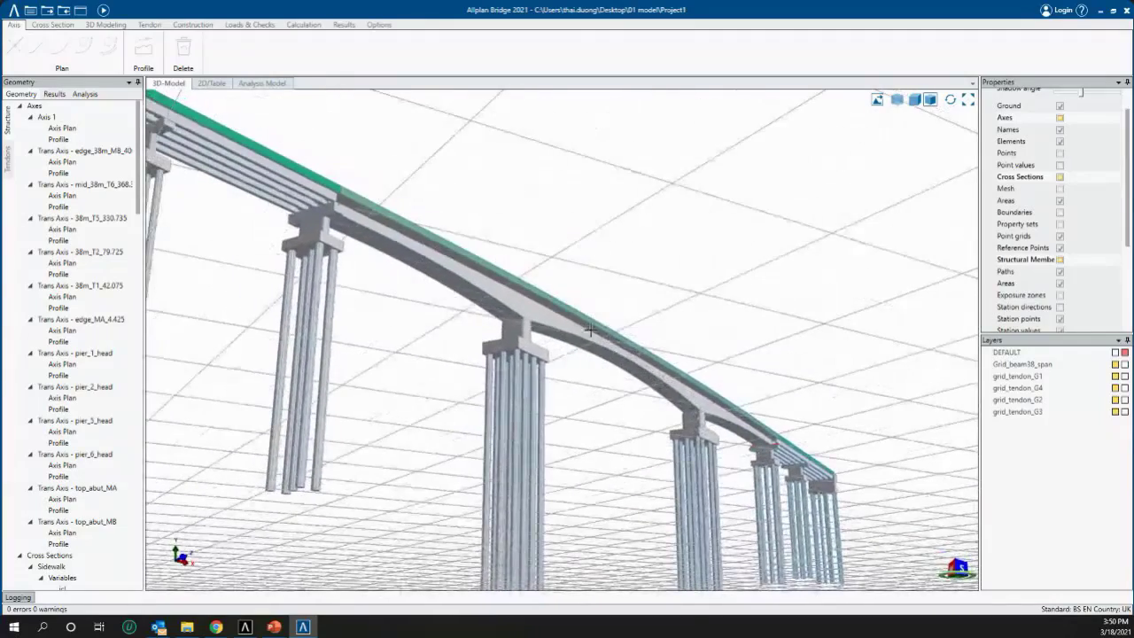
pyautogui.moveTo(500, 286); pyautogui.dragTo(316, 176, button='middle')
pyautogui.moveTo(396, 239); pyautogui.dragTo(666, 422, button='middle')
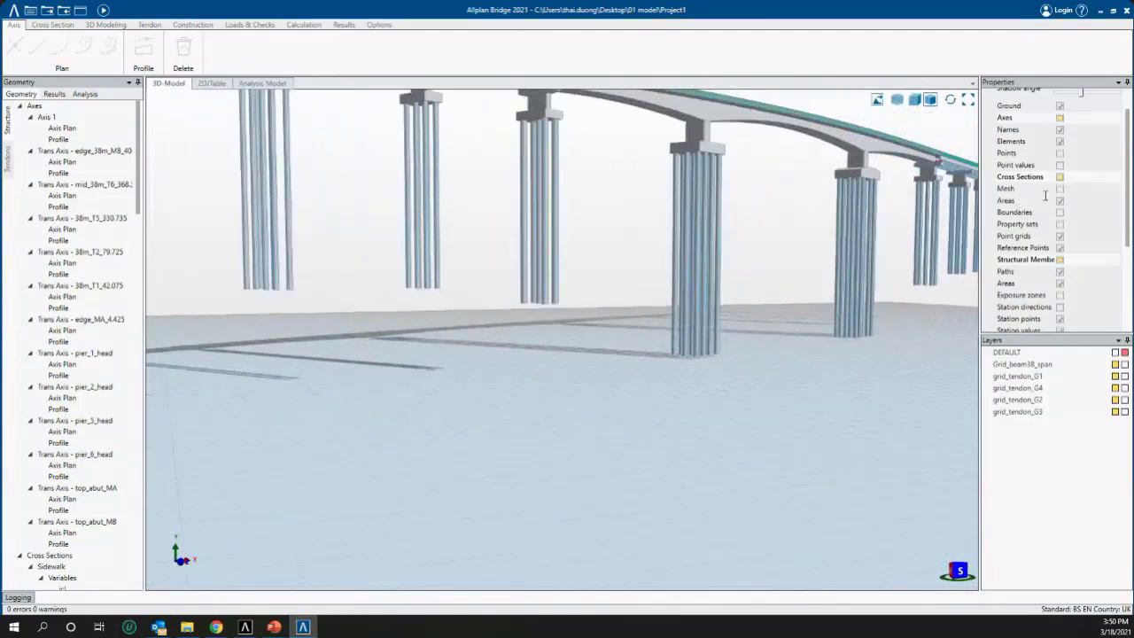
pyautogui.click(1060, 106)
pyautogui.moveTo(516, 416); pyautogui.dragTo(547, 274, button='middle')
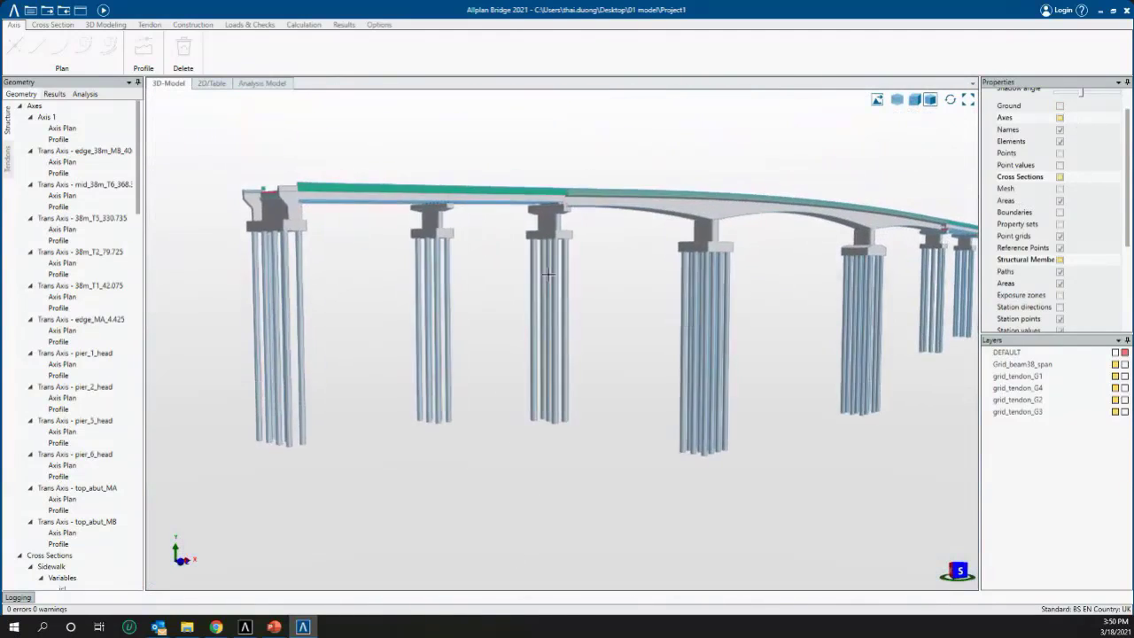
pyautogui.scroll(7, 565, 192)
pyautogui.scroll(2, 557, 195)
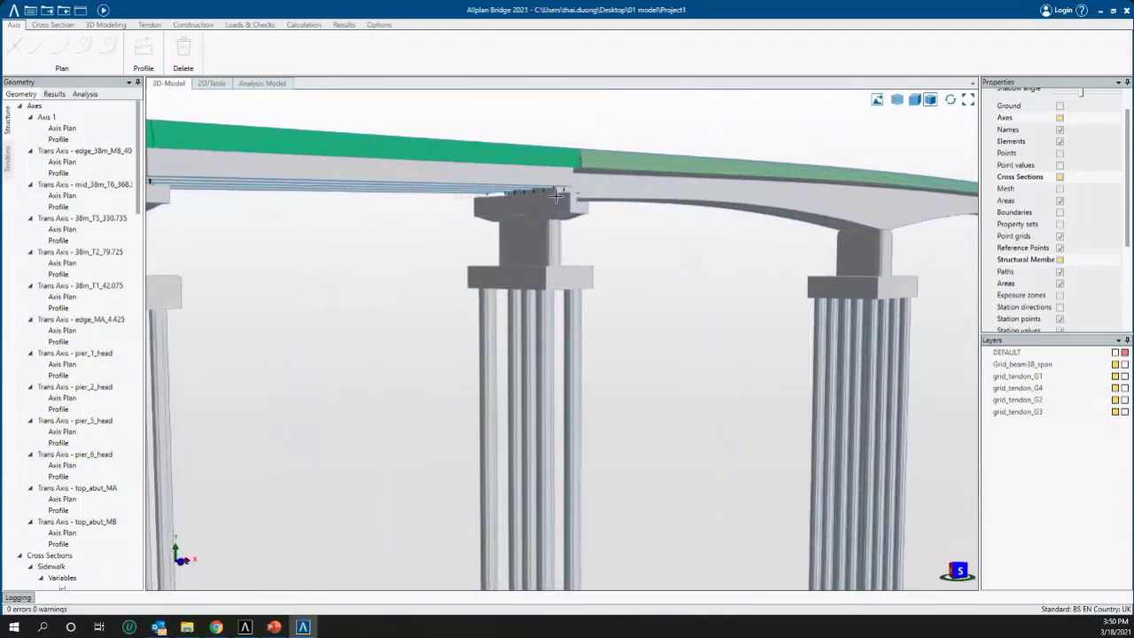
# Examine the pile cap and piles beneath the pier in 3D, selecting a Pile T2+T5 element to check its properties
pyautogui.moveTo(557, 195); pyautogui.dragTo(611, 378, button='middle')
pyautogui.moveTo(707, 369); pyautogui.dragTo(561, 406, button='middle')
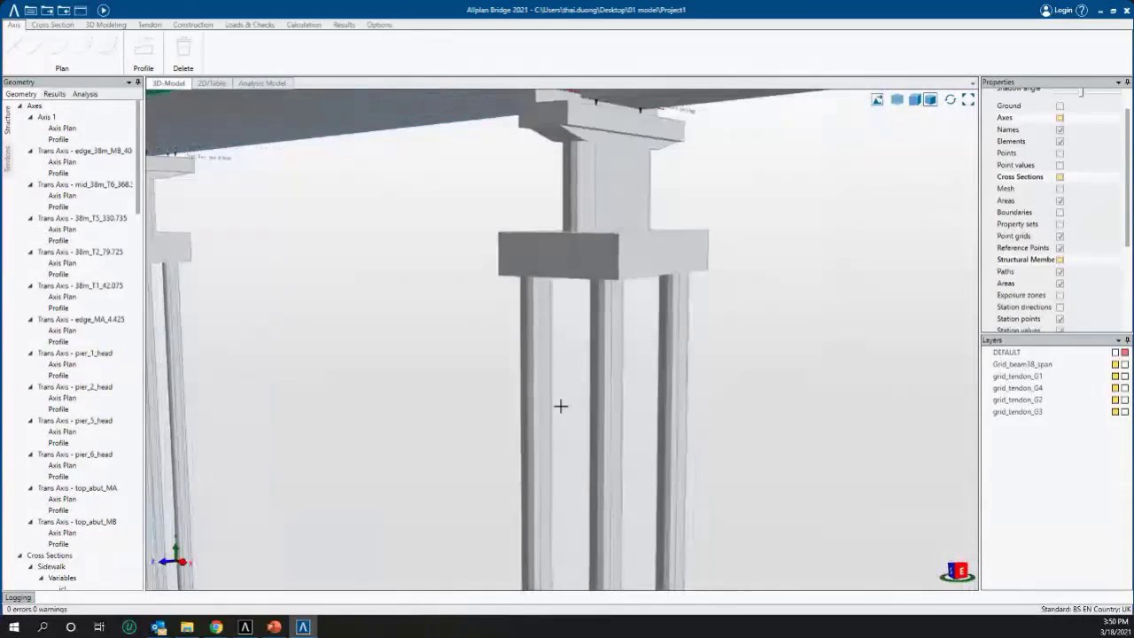
pyautogui.click(539, 411)
pyautogui.click(621, 396)
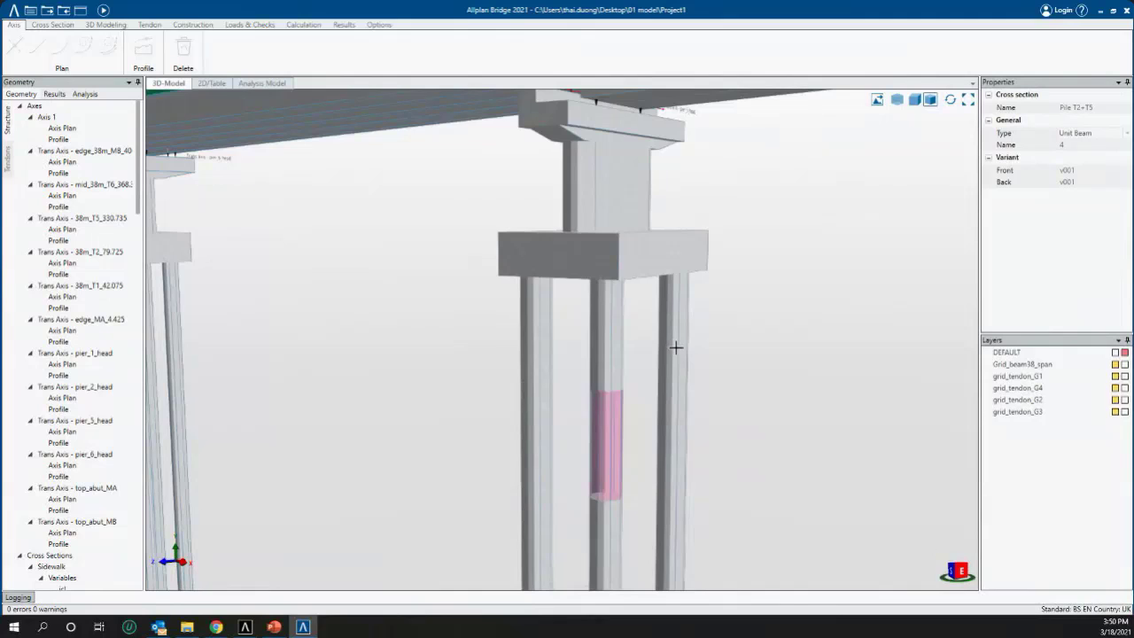
pyautogui.click(721, 355)
pyautogui.moveTo(790, 405); pyautogui.dragTo(552, 384, button='middle')
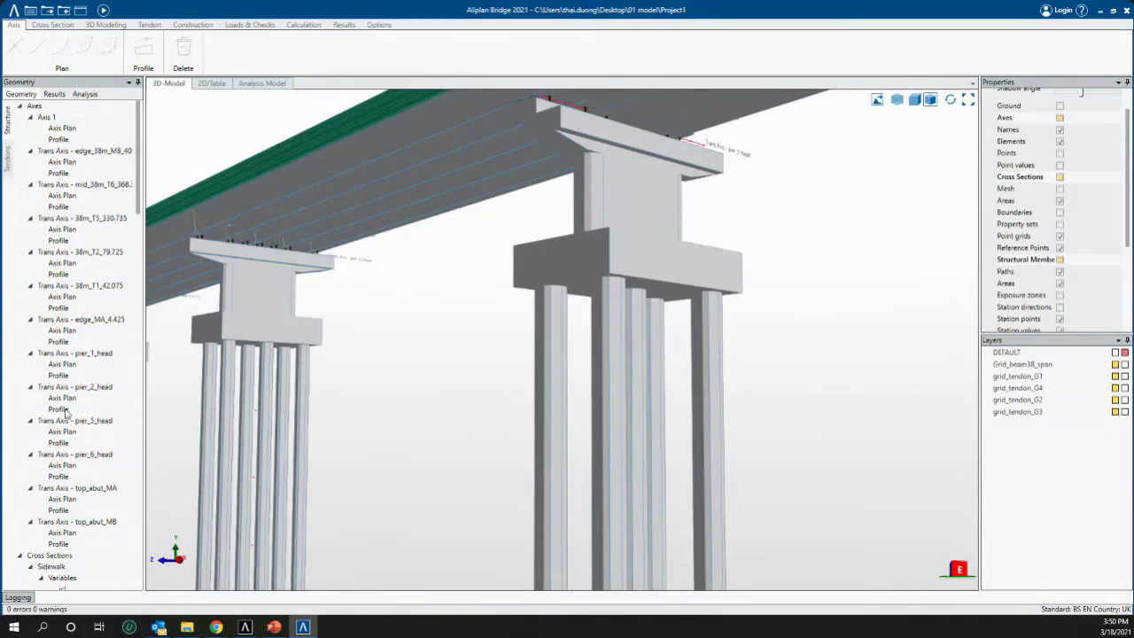
# Collapse the axes and all individual cross sections in the structure tree, and review the list of cross sections
pyautogui.click(20, 106)
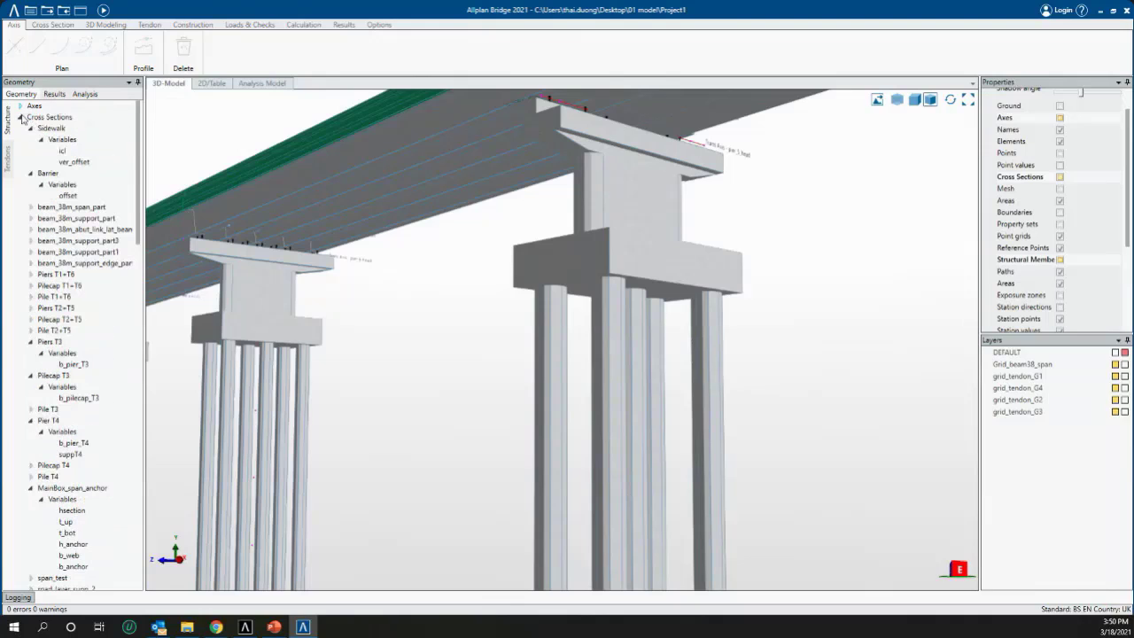
pyautogui.rightClick(47, 117)
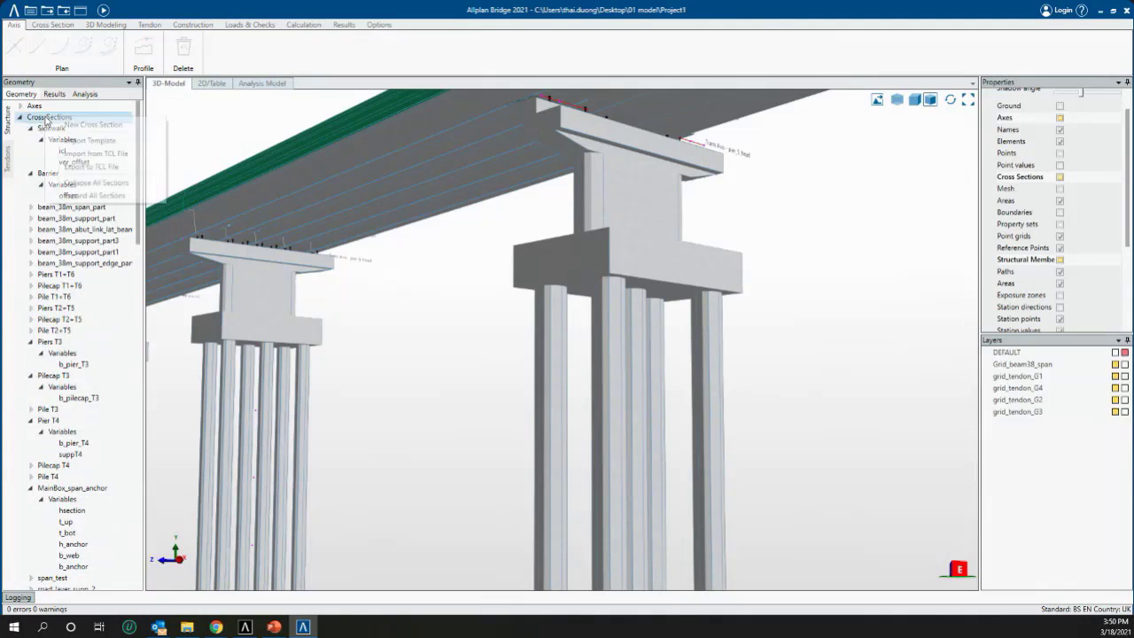
pyautogui.click(86, 183)
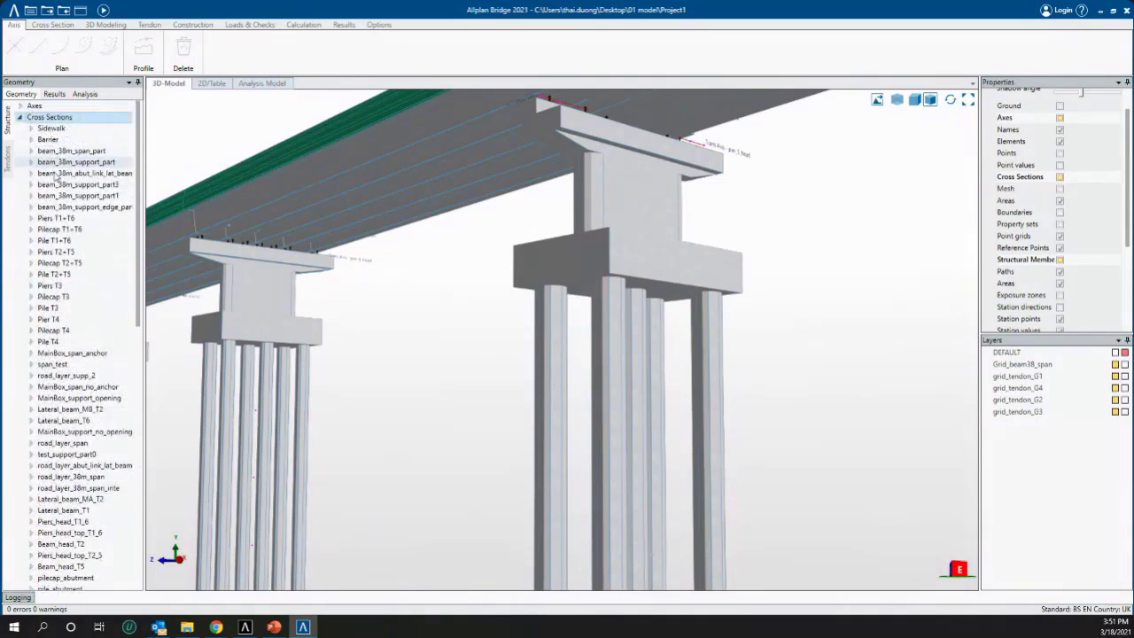
pyautogui.scroll(-2, 64, 292)
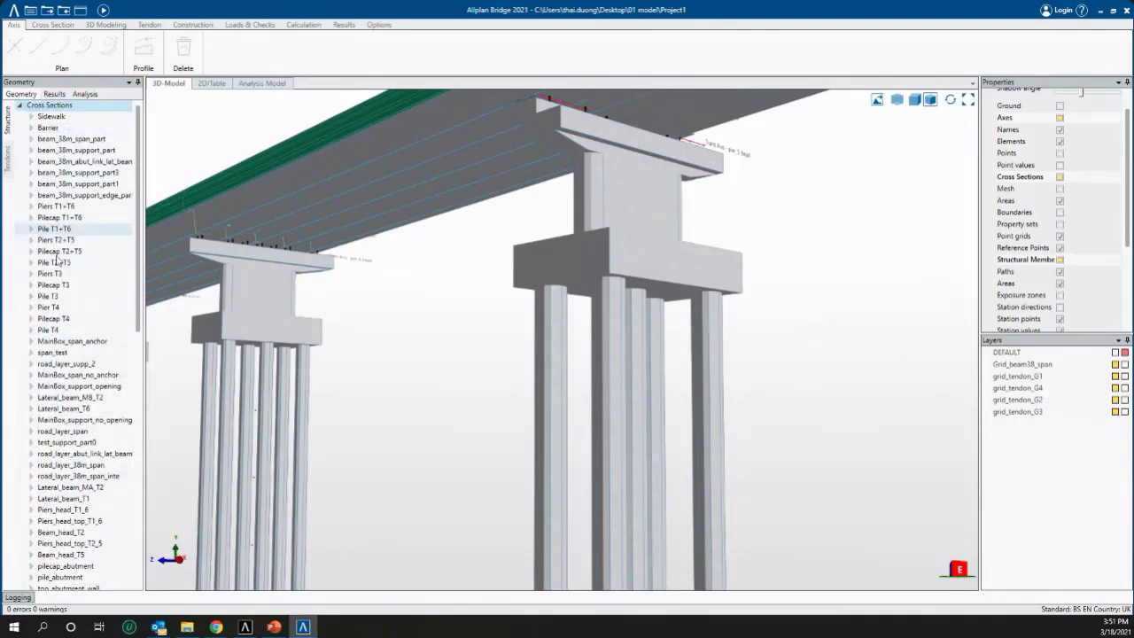
pyautogui.scroll(-2, 73, 521)
pyautogui.scroll(5, 14, 219)
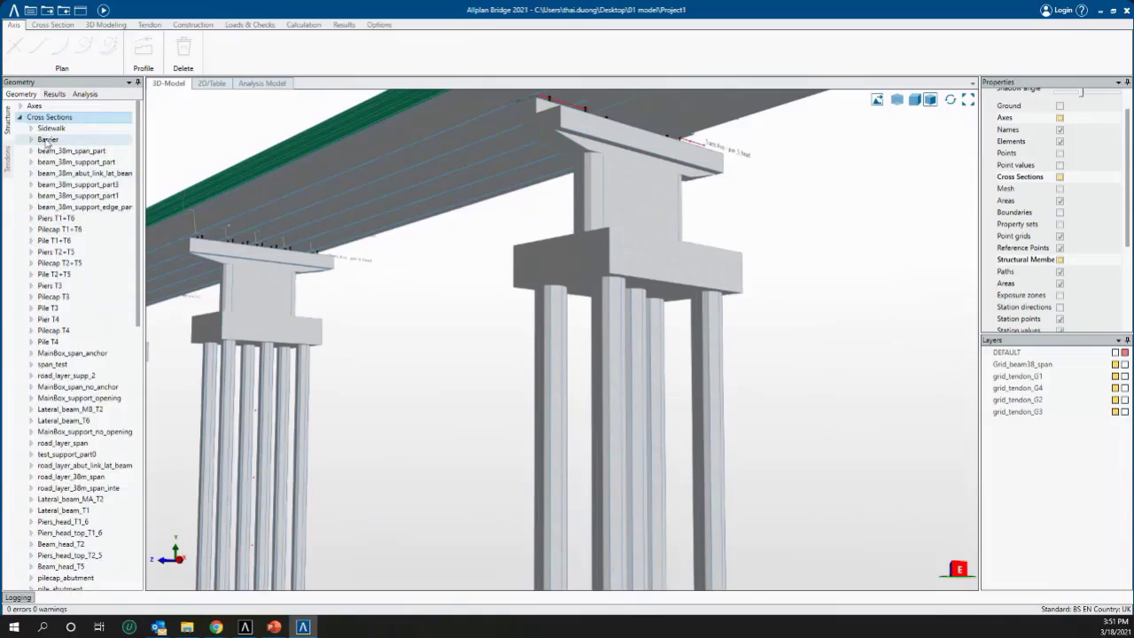
pyautogui.scroll(-1, 76, 188)
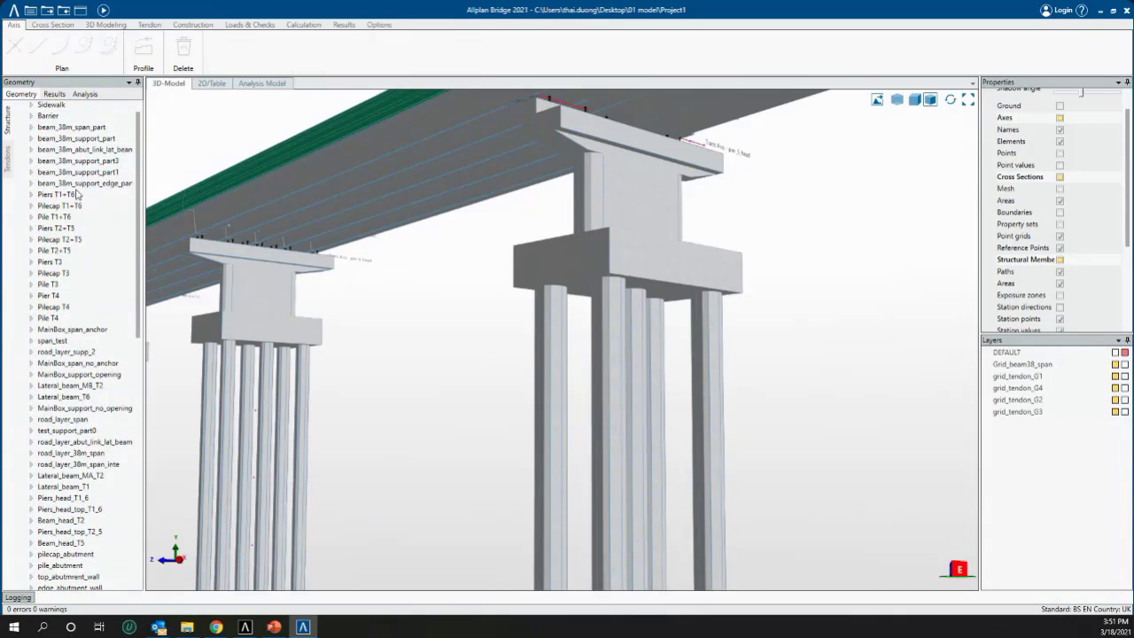
pyautogui.scroll(-1, 53, 173)
pyautogui.scroll(2, 27, 153)
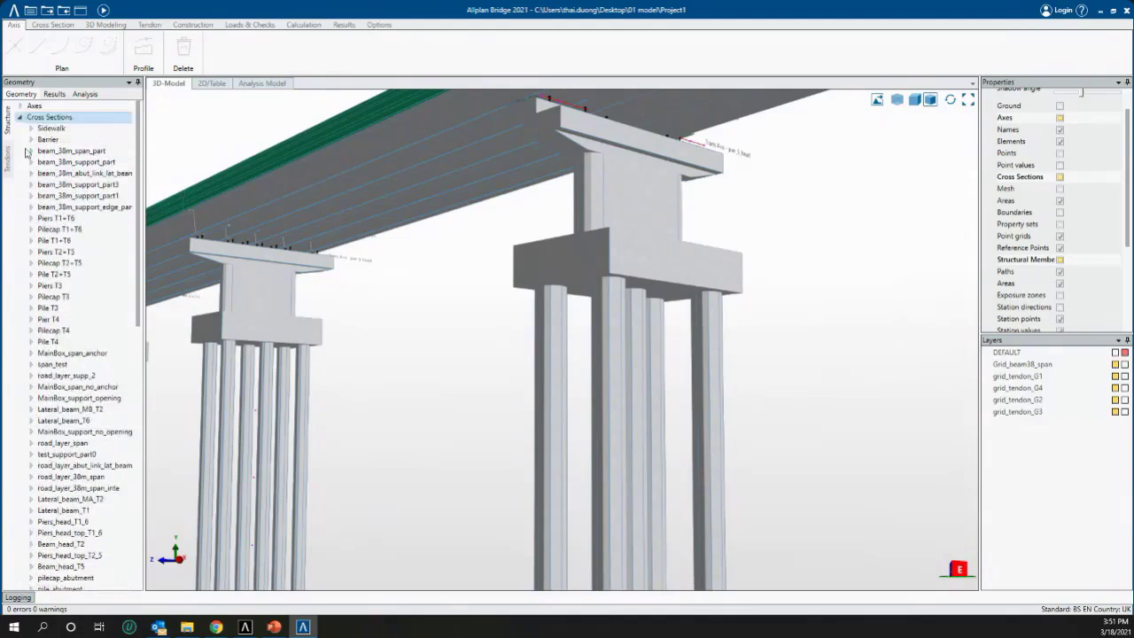
# Collapse the cross sections, open the variation fx_t_bot_box, and examine its graph and value table
pyautogui.click(18, 118)
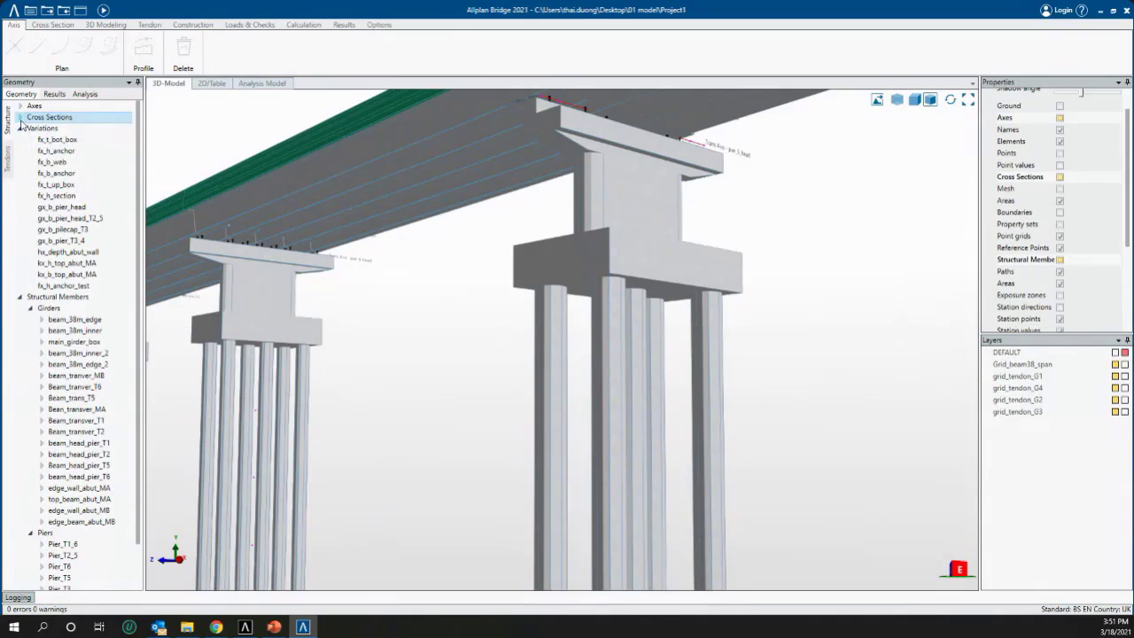
pyautogui.click(57, 140)
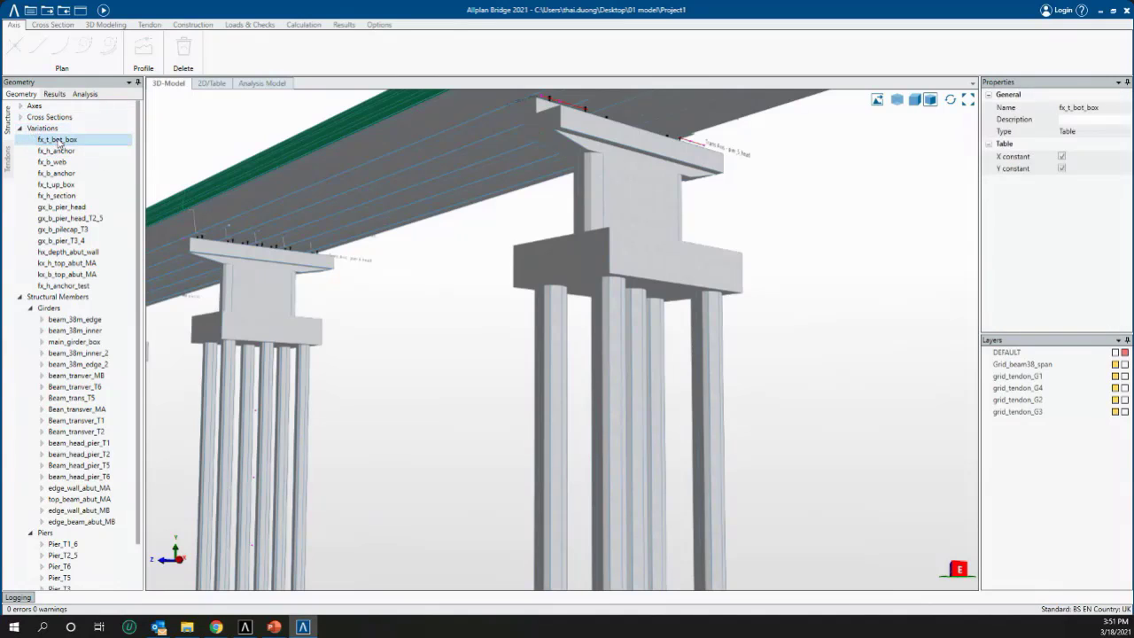
pyautogui.doubleClick(58, 142)
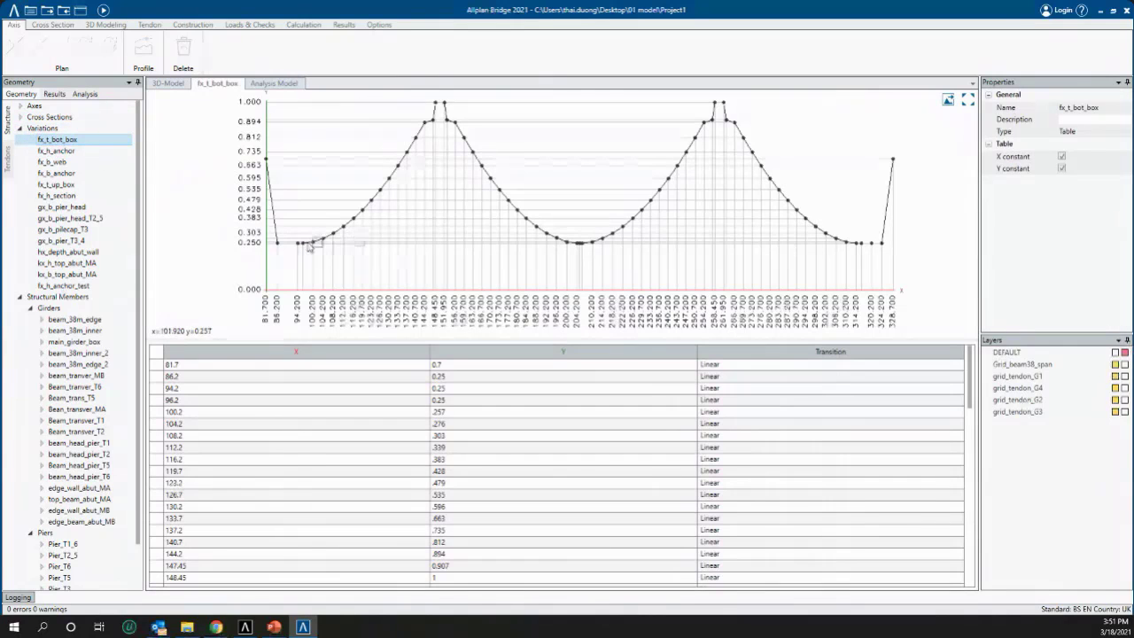
pyautogui.scroll(-2, 306, 244)
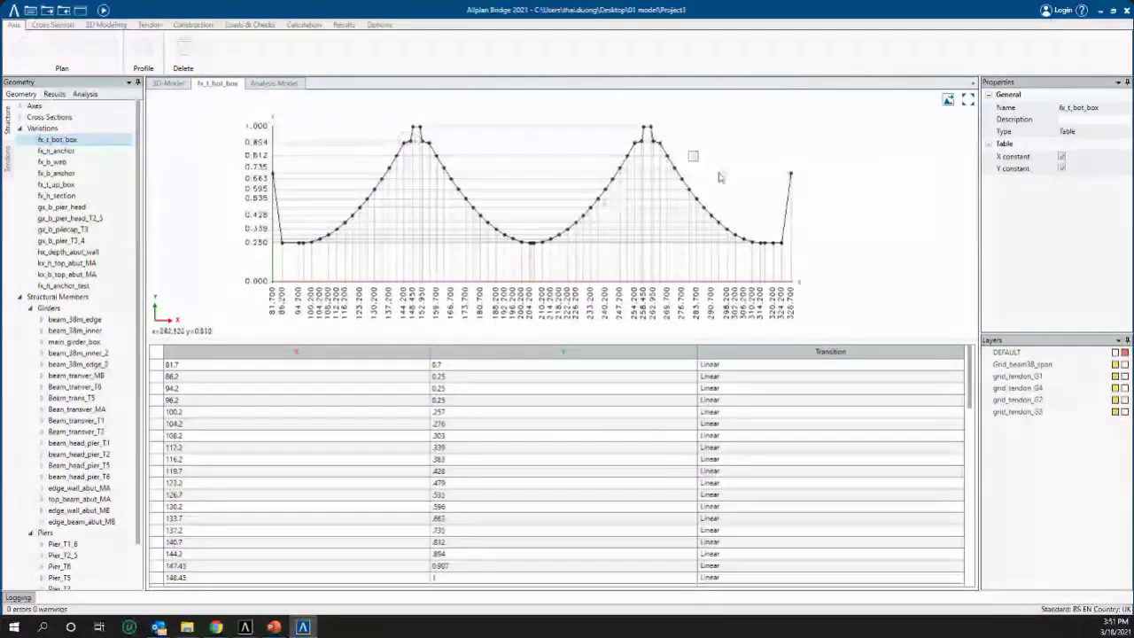
pyautogui.click(897, 237)
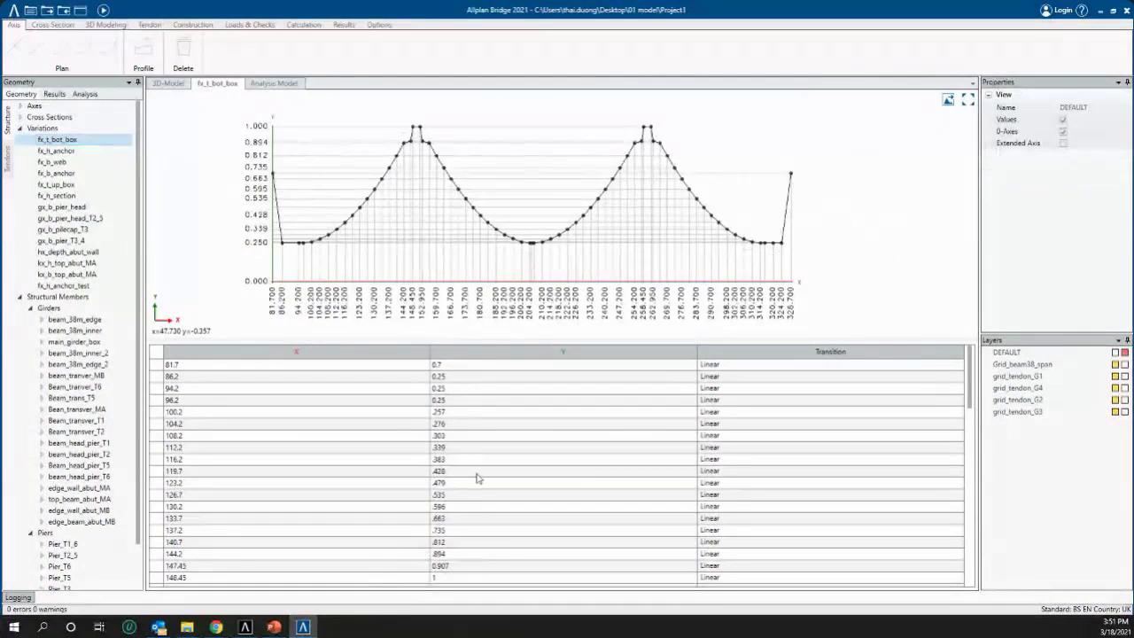
pyautogui.scroll(-2, 266, 408)
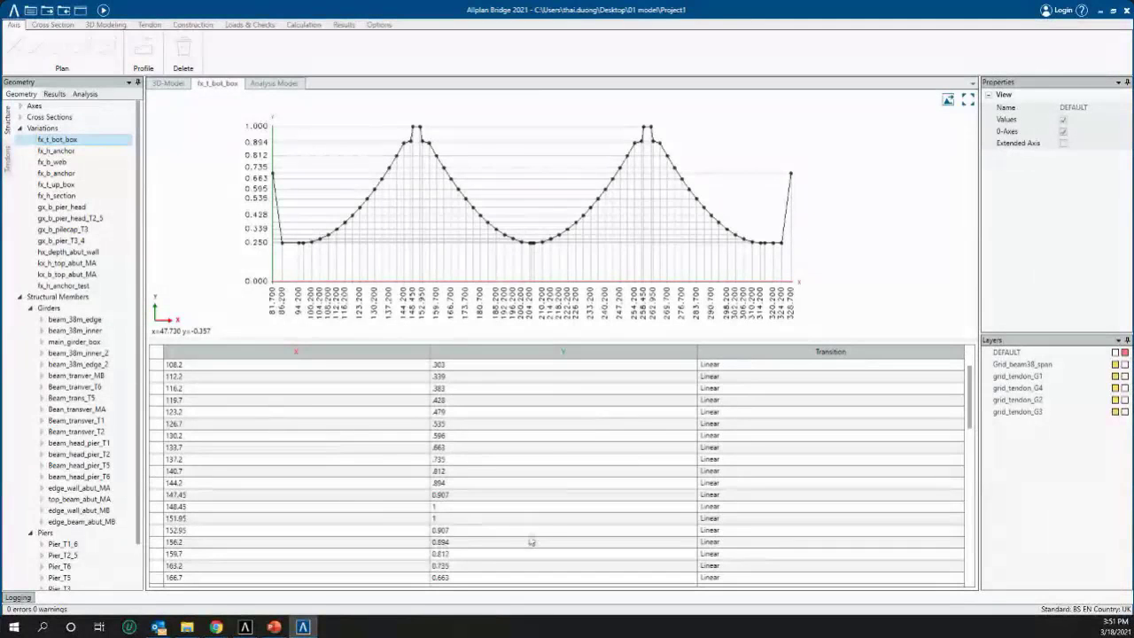
pyautogui.scroll(2, 491, 505)
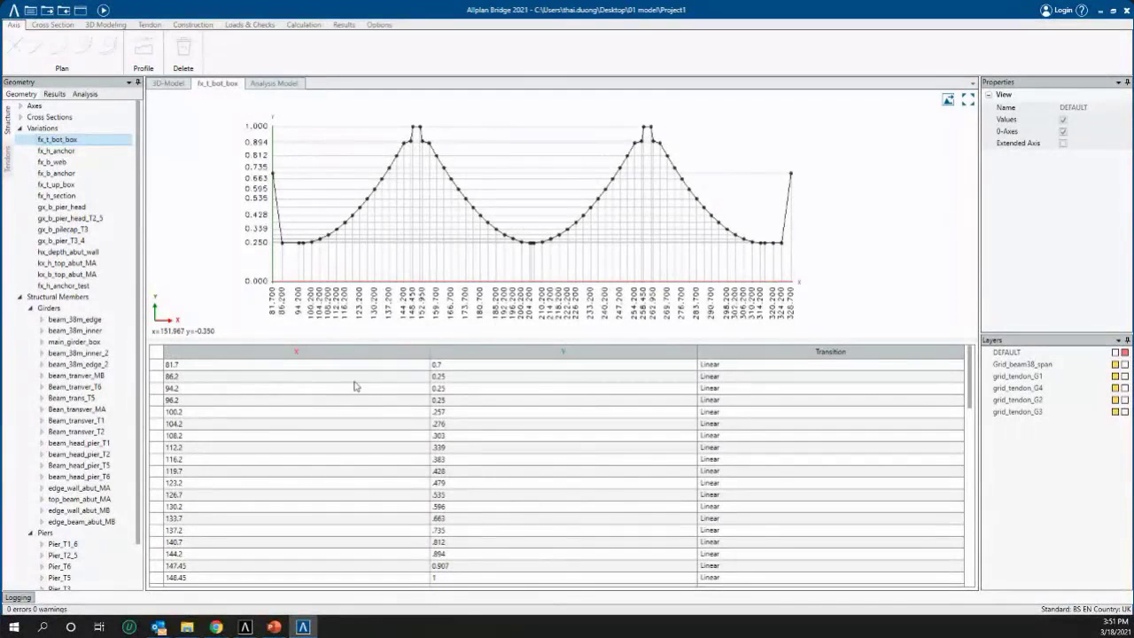
pyautogui.scroll(1, 514, 319)
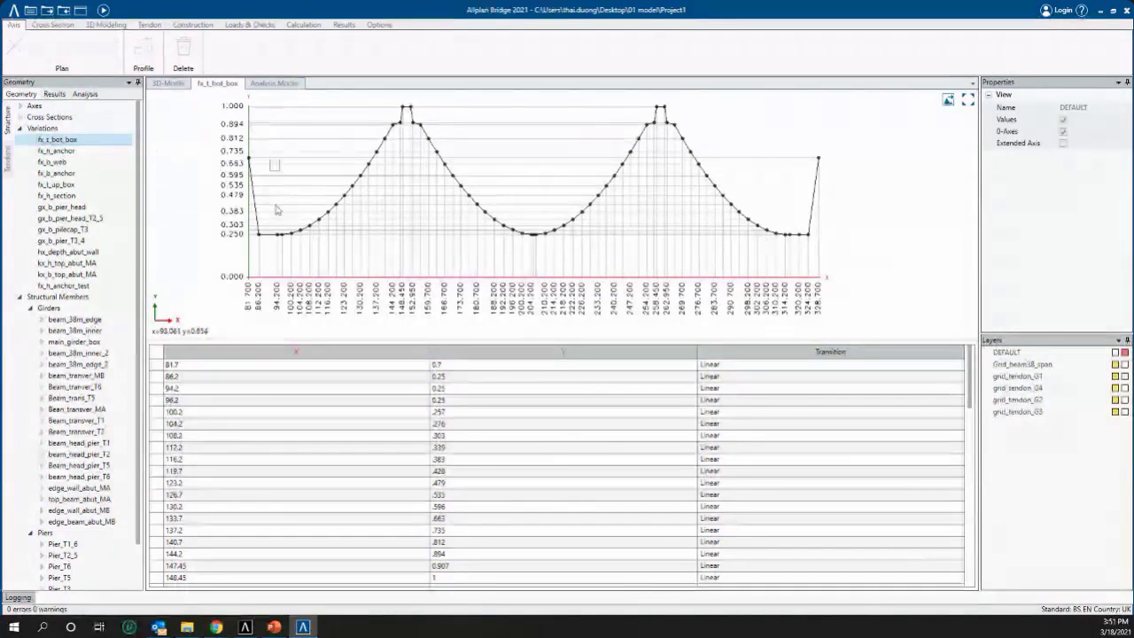
# Review the variations fx_h_anchor, fx_b_web, fx_b_anchor, fx_t_up_box and kx_b_top_abut_MA in turn
pyautogui.click(55, 151)
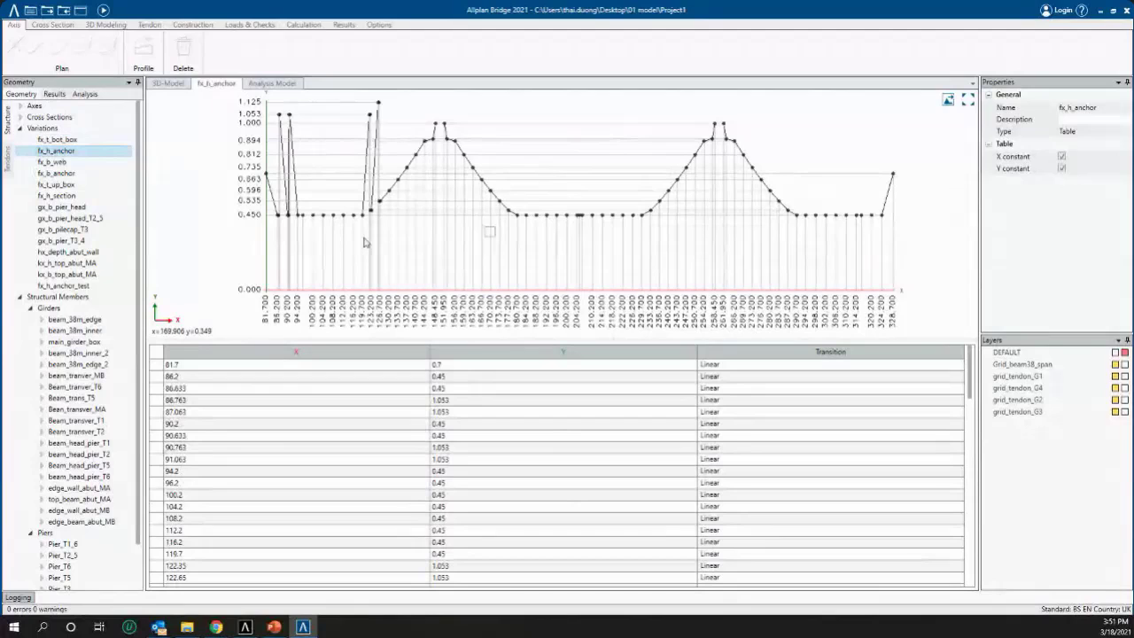
pyautogui.click(60, 163)
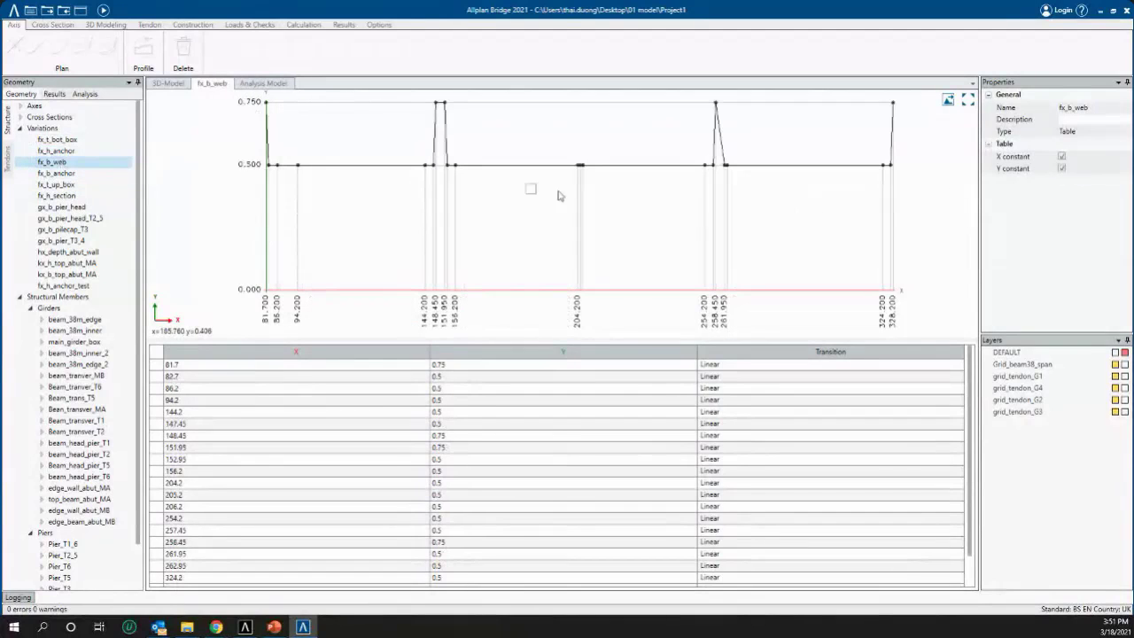
pyautogui.click(55, 173)
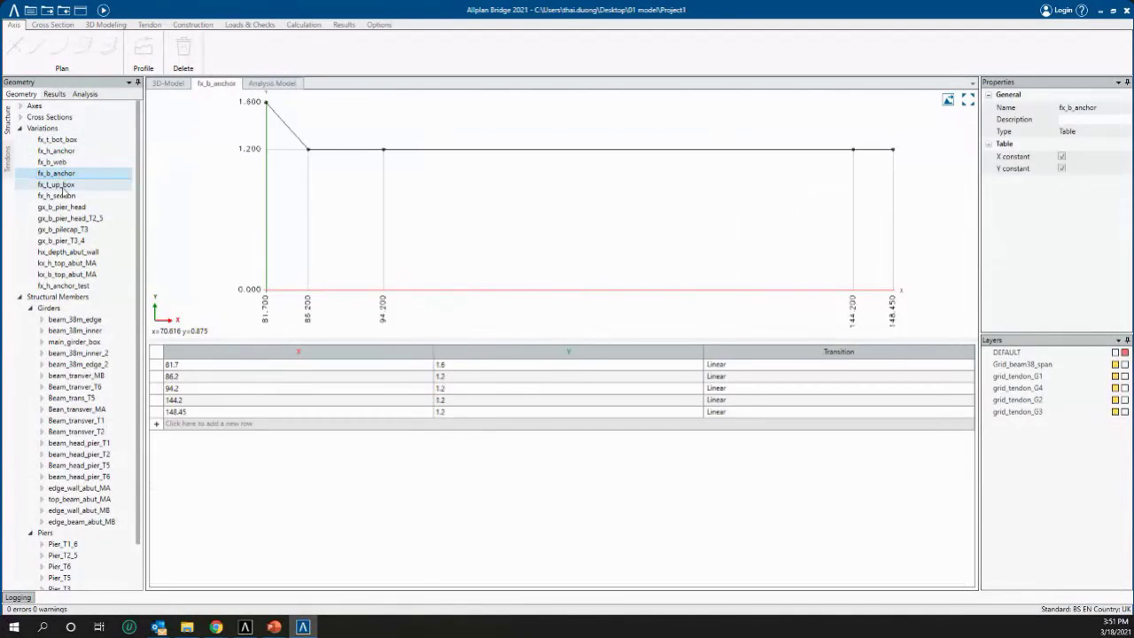
pyautogui.click(62, 185)
pyautogui.click(63, 229)
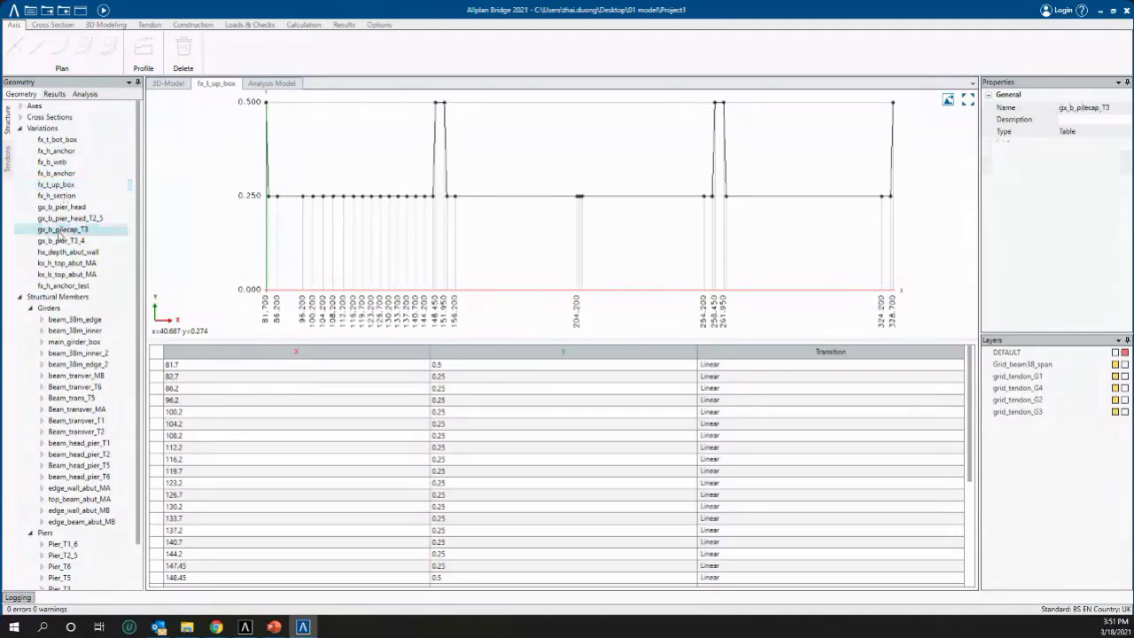
pyautogui.click(66, 274)
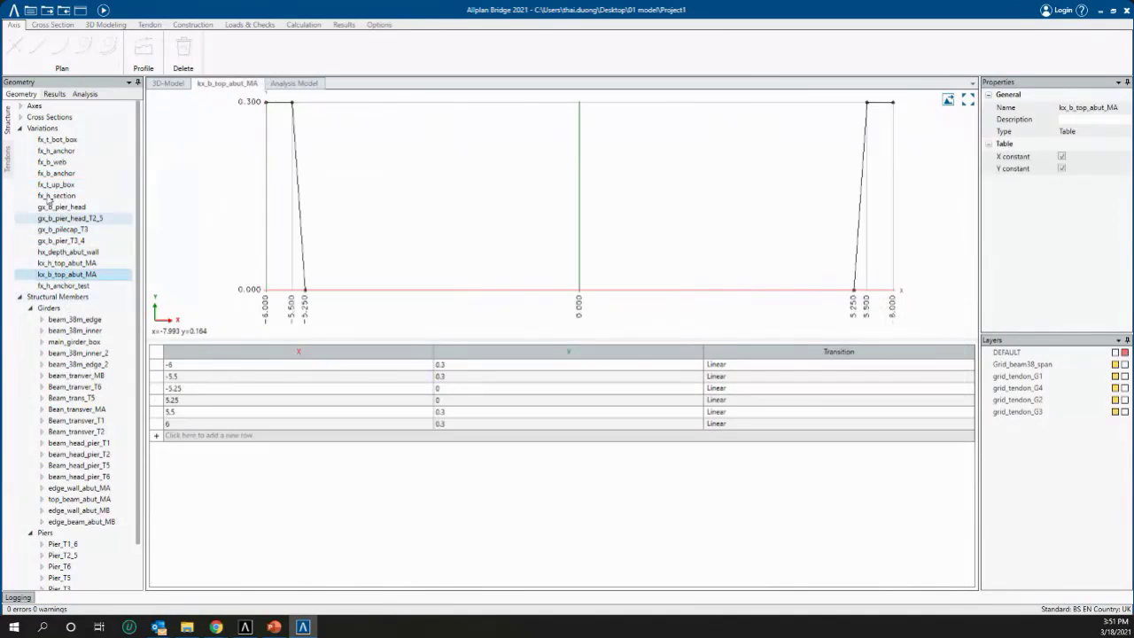
# Review the axes, cross sections and variations in the structure tree, collapsing each group, and look over the girders and piers
pyautogui.click(20, 129)
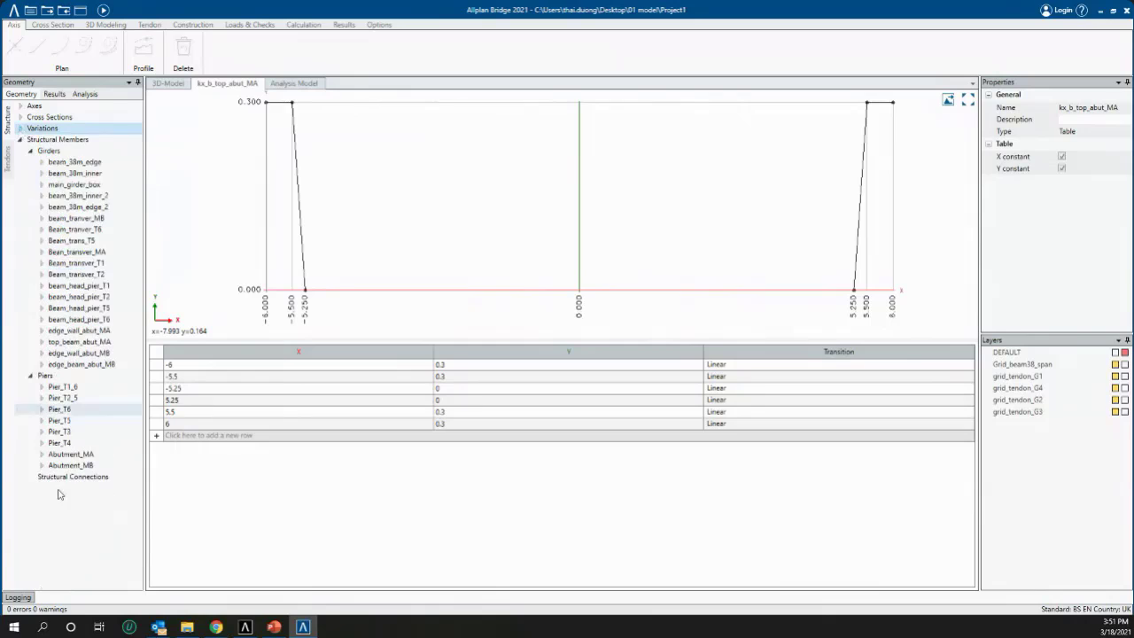
pyautogui.click(20, 106)
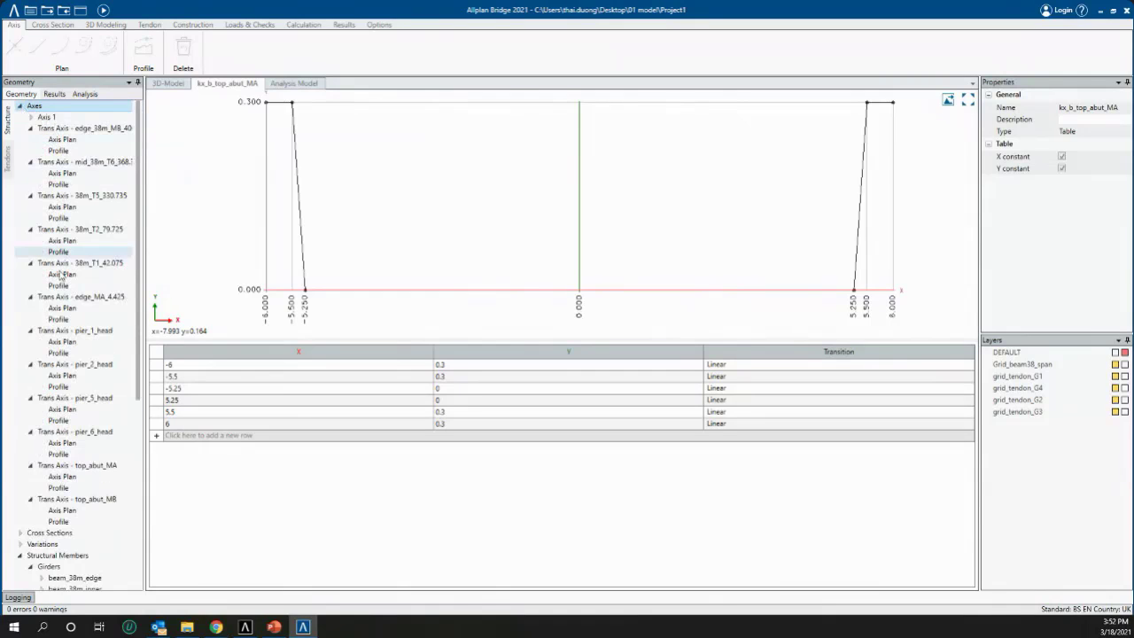
pyautogui.click(21, 106)
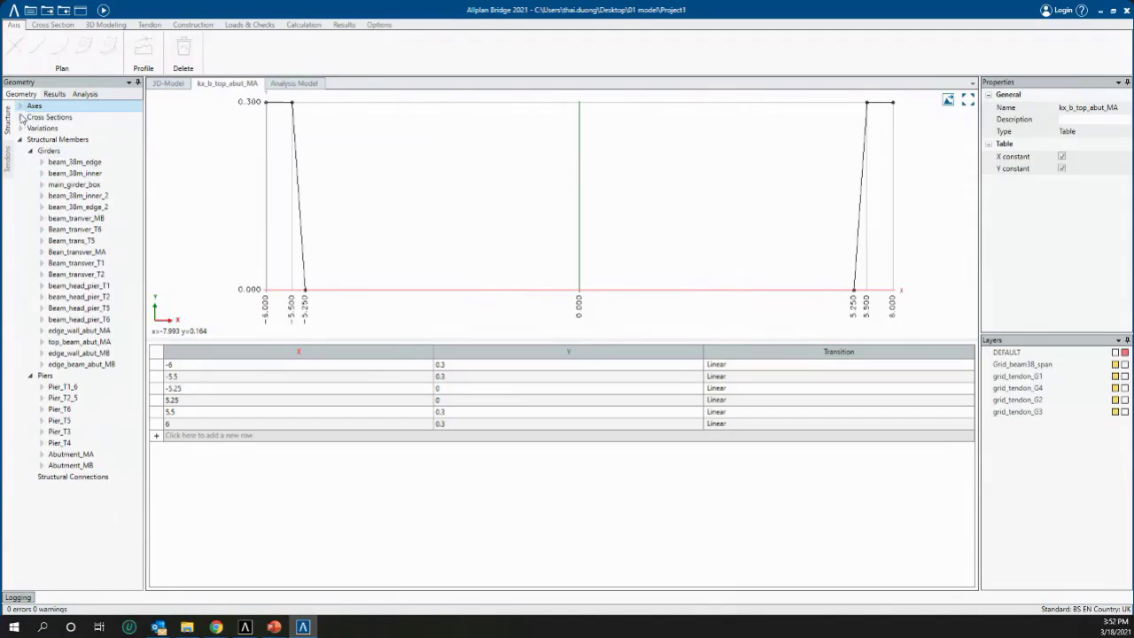
pyautogui.click(22, 117)
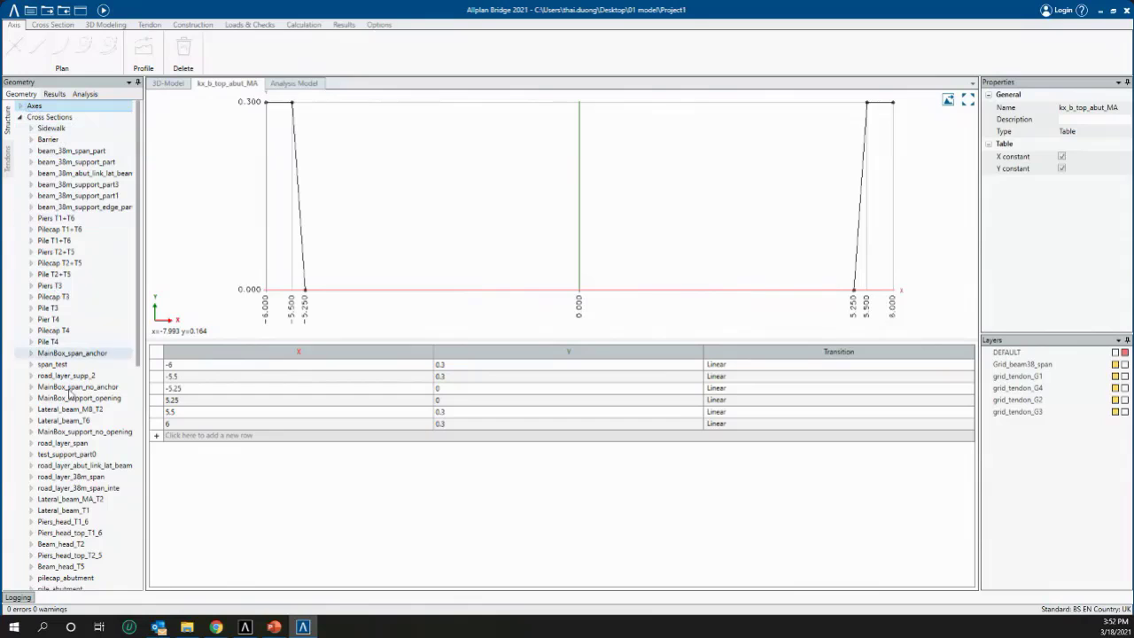
pyautogui.click(19, 117)
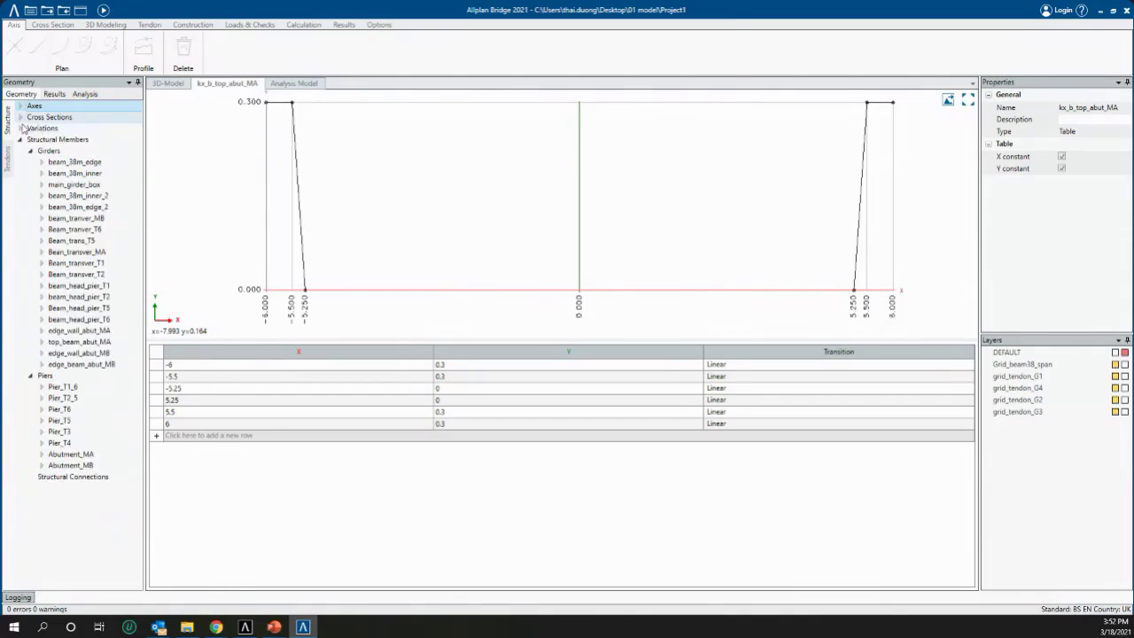
pyautogui.click(20, 128)
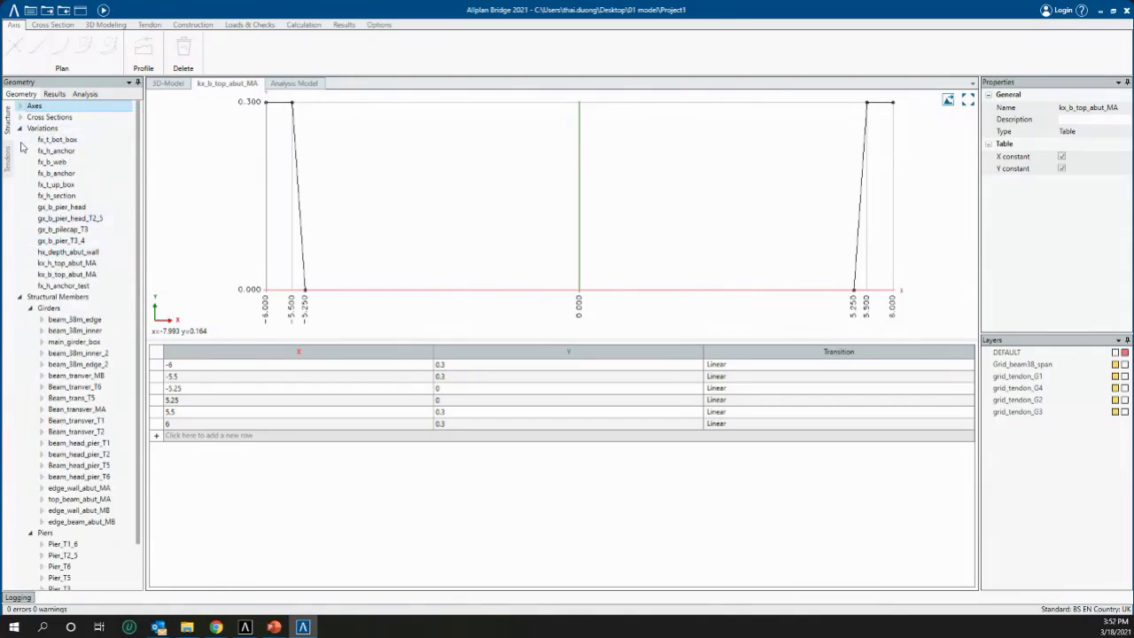
pyautogui.click(20, 129)
pyautogui.click(42, 140)
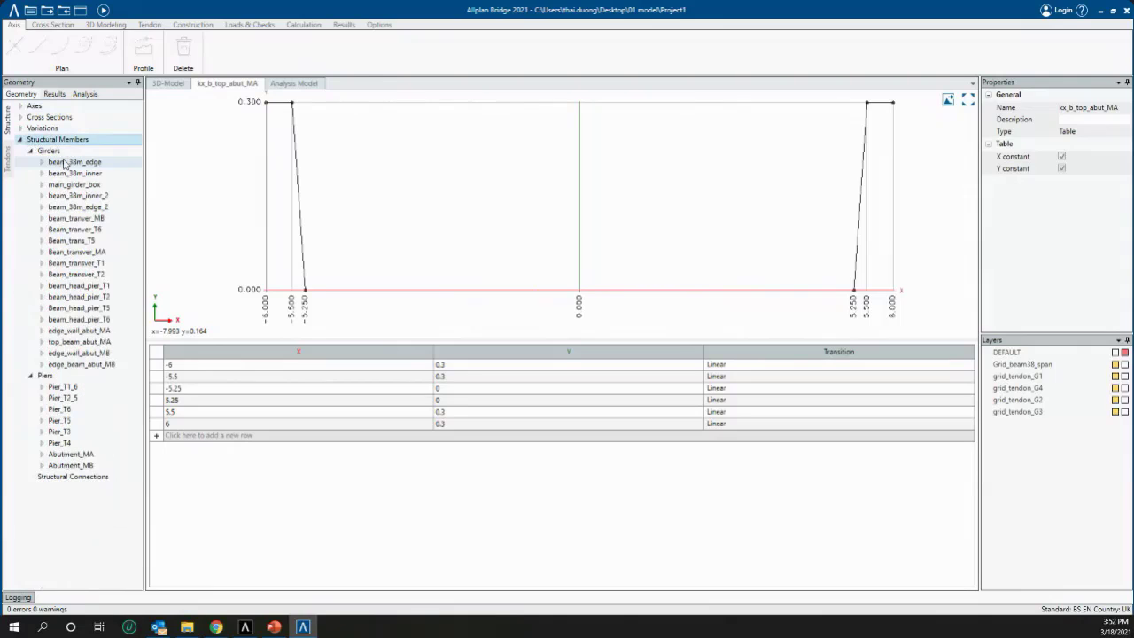
pyautogui.click(47, 378)
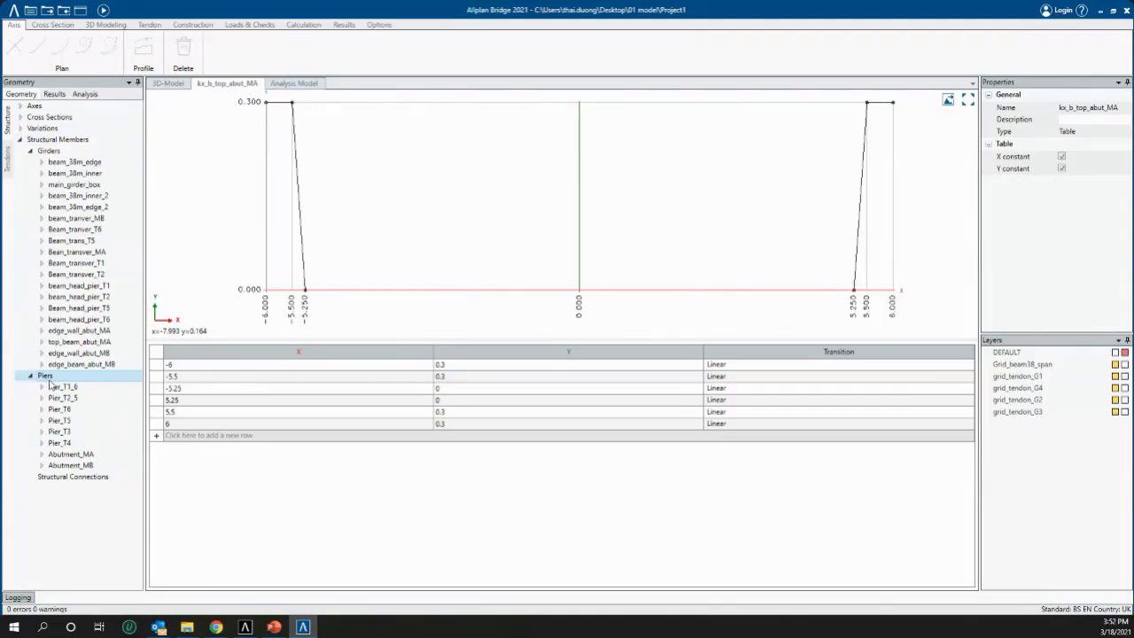
# Return to the 3D model, select Pier_T2_5 among the piers, and view the row of piers under the deck
pyautogui.click(177, 87)
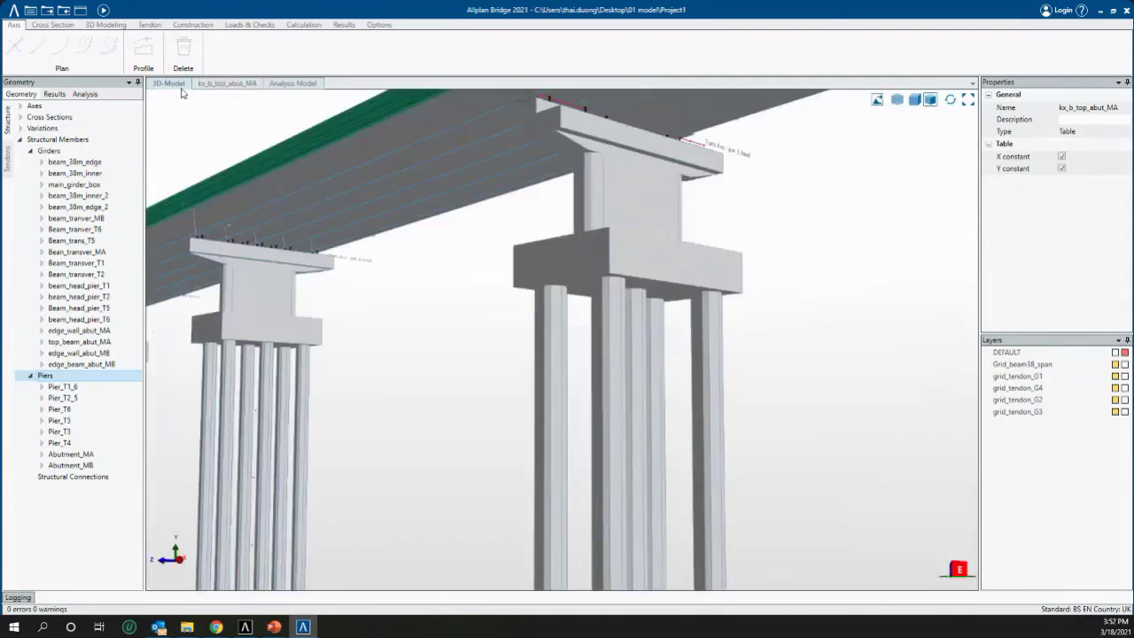
pyautogui.scroll(-2, 496, 264)
pyautogui.click(62, 399)
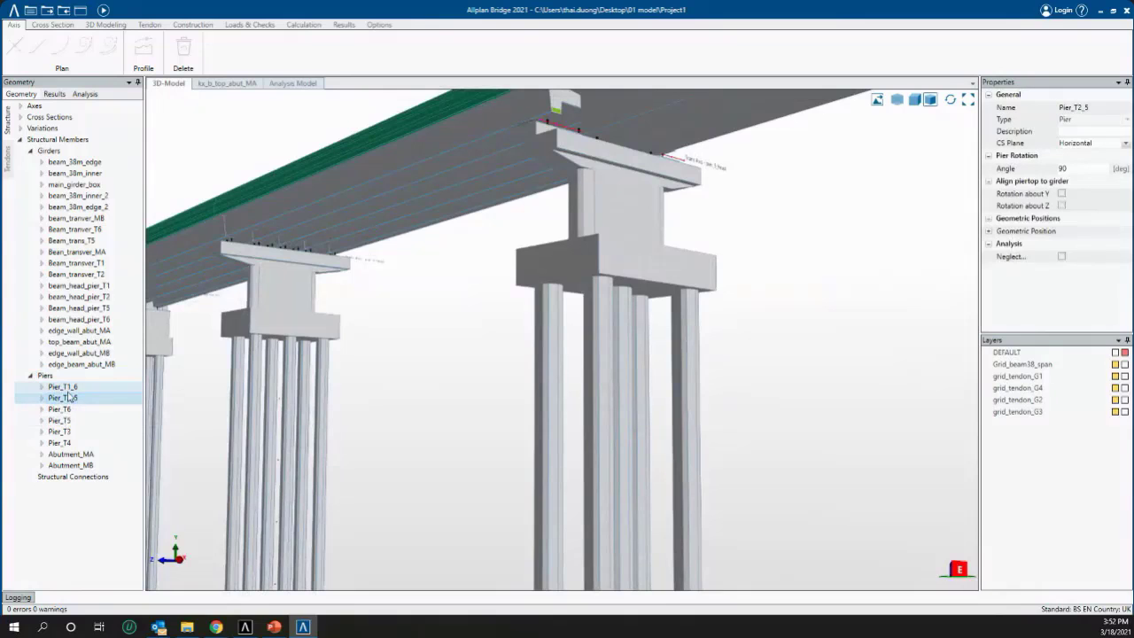
pyautogui.scroll(-1, 740, 257)
pyautogui.scroll(-1, 740, 257)
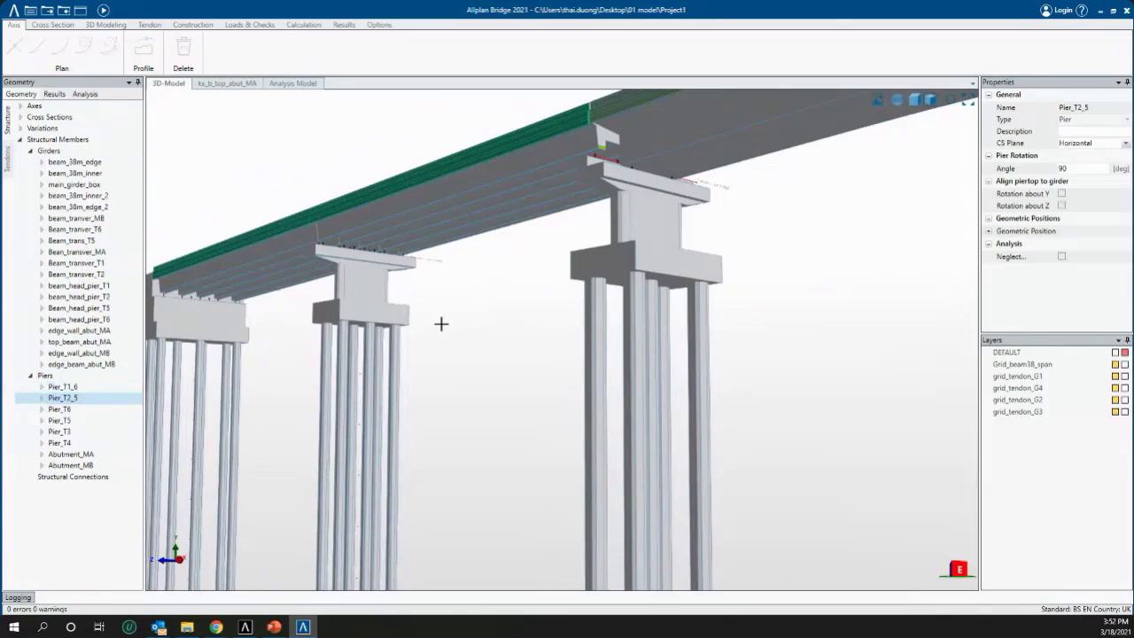
pyautogui.scroll(-2, 757, 288)
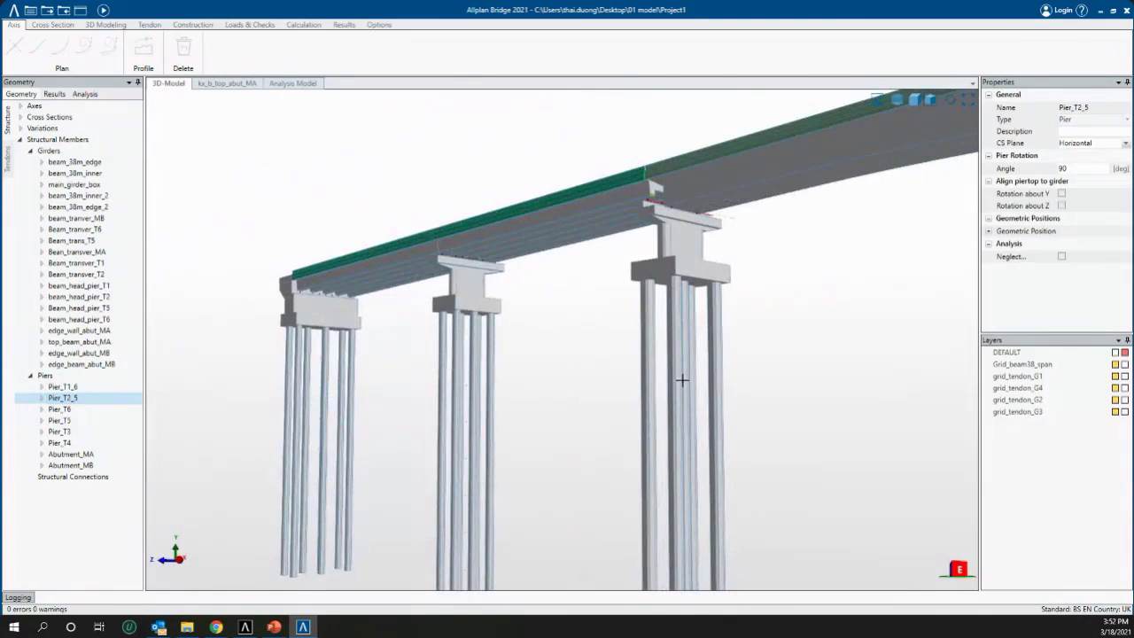
# Inspect the row of piers beneath the deck, following it along the bridge to the abutment at the far end
pyautogui.moveTo(682, 380); pyautogui.dragTo(695, 346, button='middle')
pyautogui.scroll(-2, 529, 339)
pyautogui.scroll(-2, 519, 332)
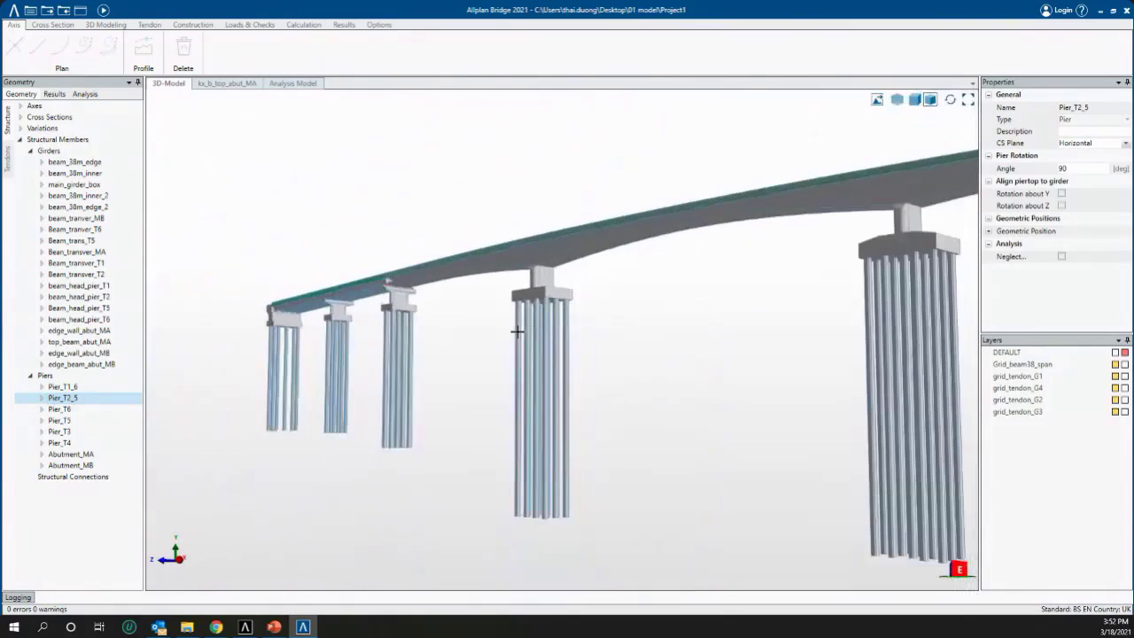
pyautogui.moveTo(886, 360); pyautogui.dragTo(588, 352, button='middle')
pyautogui.scroll(-2, 587, 352)
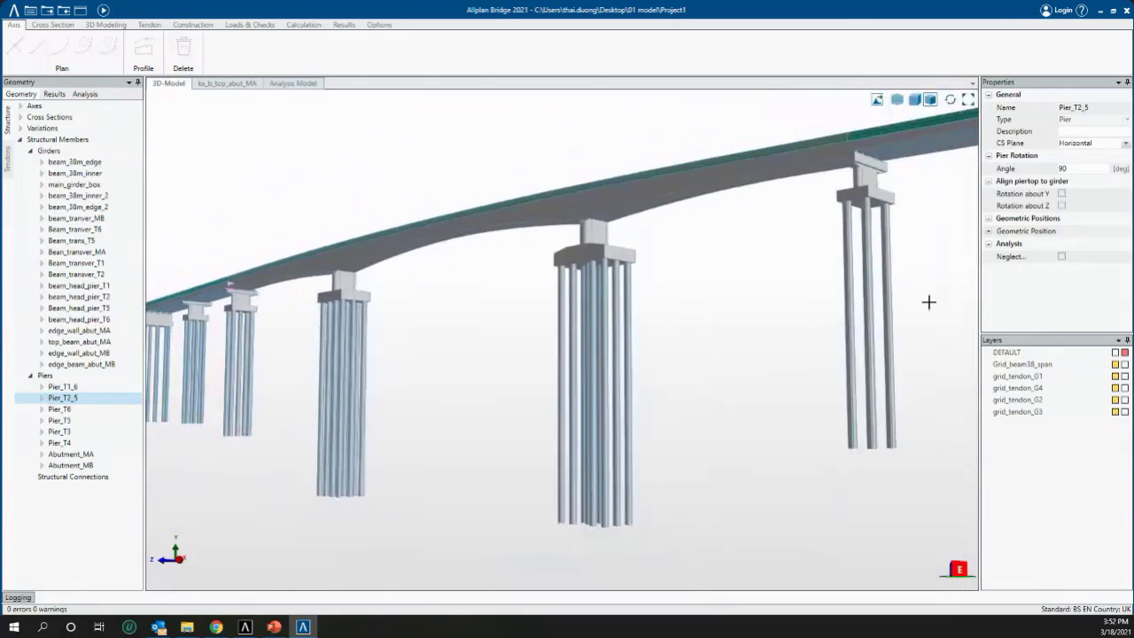
pyautogui.moveTo(894, 303); pyautogui.dragTo(642, 307, button='middle')
pyautogui.moveTo(733, 285); pyautogui.dragTo(653, 336, button='middle')
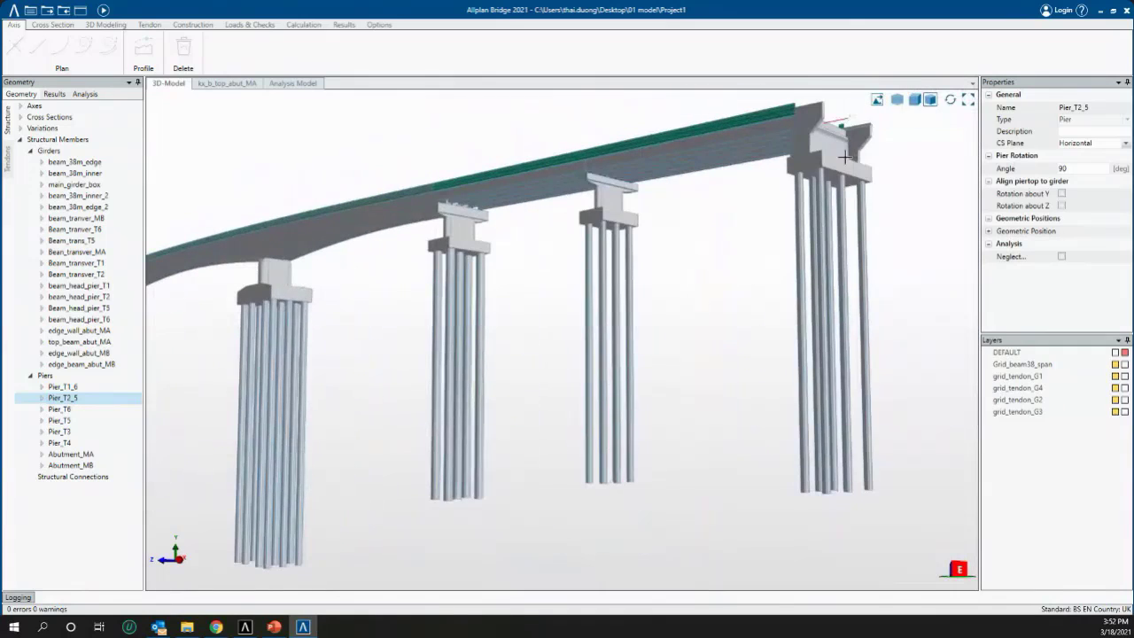
pyautogui.scroll(-2, 857, 227)
pyautogui.keyDown('shift'); pyautogui.moveTo(856, 227); pyautogui.dragTo(405, 228, button='middle'); pyautogui.keyUp('shift')
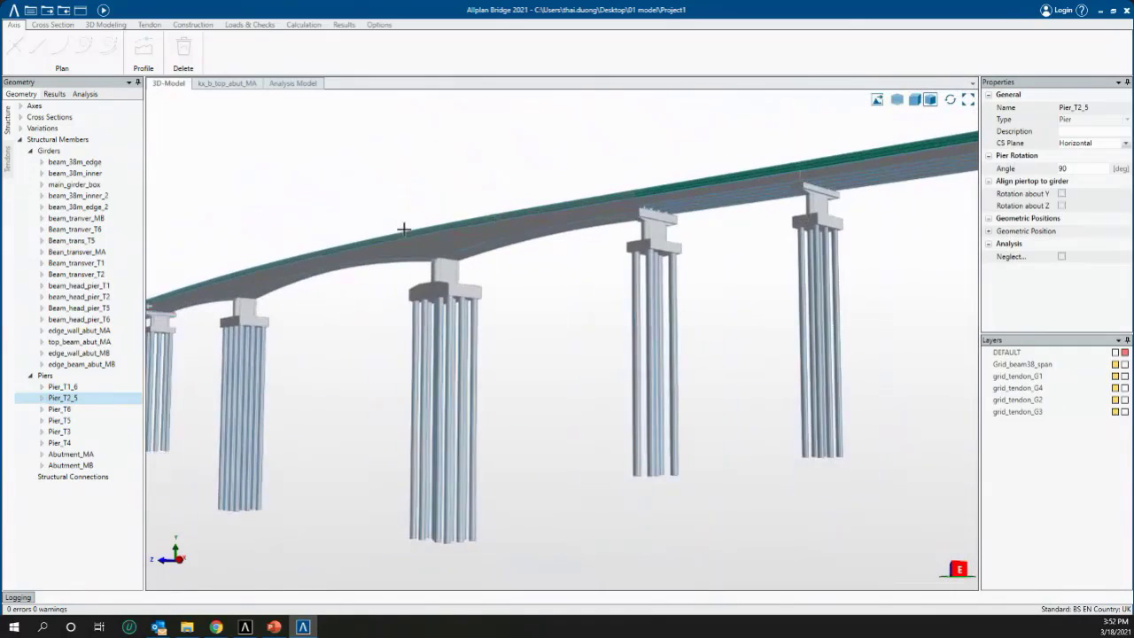
# Go back along the bridge to compare the piers and the abutments at its two ends
pyautogui.scroll(2, 412, 285)
pyautogui.moveTo(413, 286); pyautogui.dragTo(476, 289, button='middle')
pyautogui.scroll(2, 280, 312)
pyautogui.scroll(3, 290, 327)
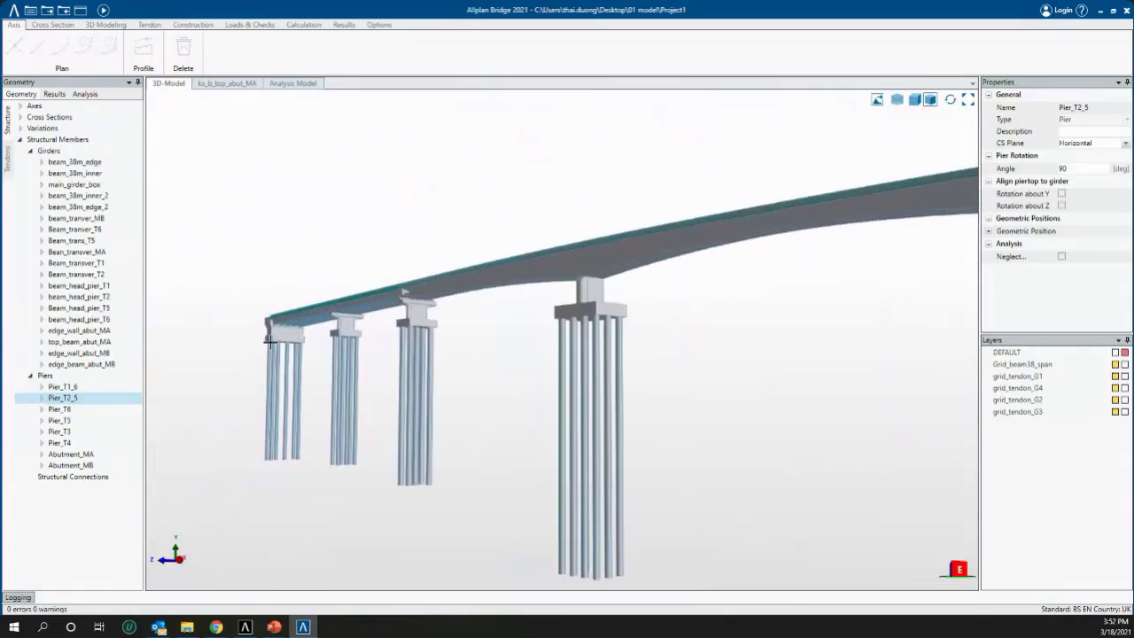
pyautogui.scroll(2, 270, 341)
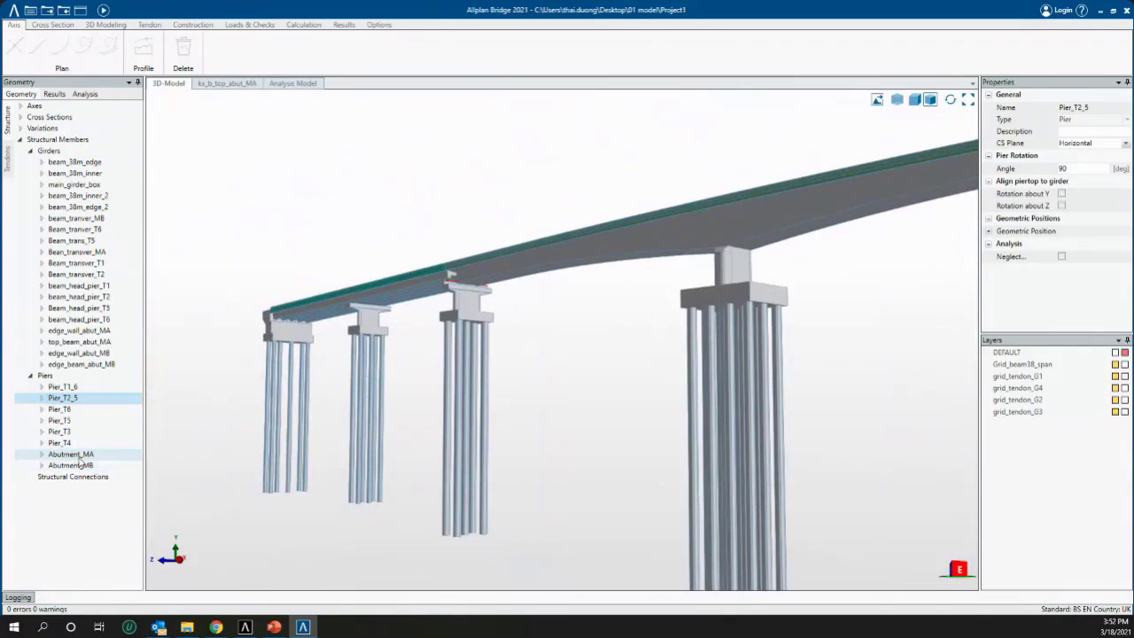
pyautogui.keyDown('shift'); pyautogui.moveTo(277, 328); pyautogui.dragTo(689, 277, button='middle'); pyautogui.keyUp('shift')
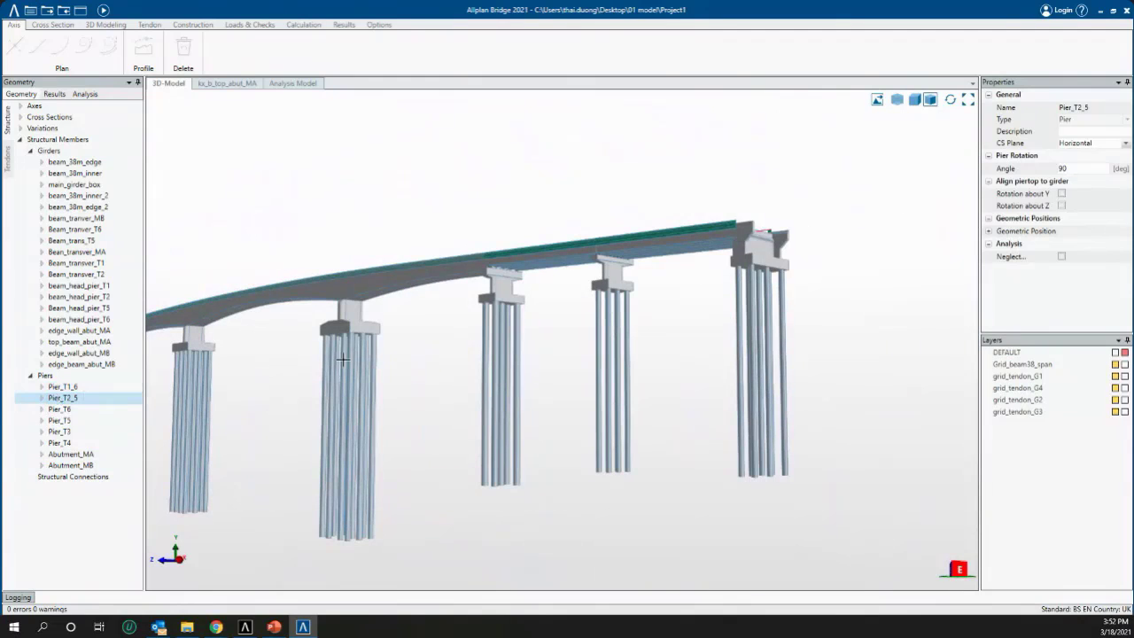
pyautogui.keyDown('shift'); pyautogui.moveTo(348, 359); pyautogui.dragTo(242, 355, button='middle'); pyautogui.keyUp('shift')
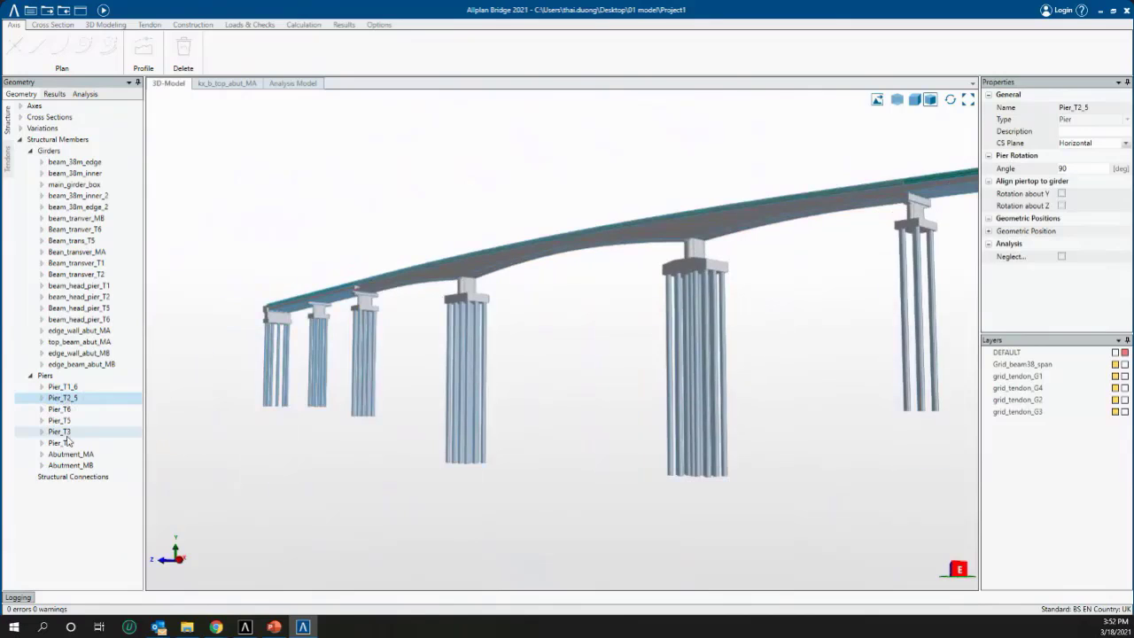
# Expand Abutment_MA and Pier_T3 in the structure tree and examine the end abutment and its pile cap up close
pyautogui.click(41, 455)
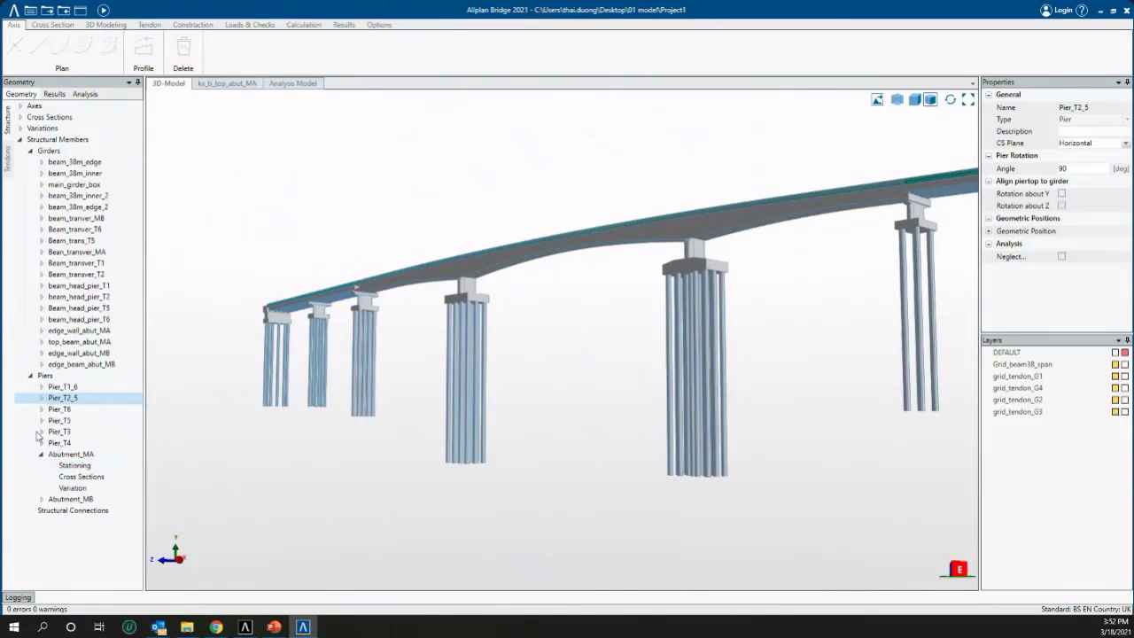
pyautogui.click(40, 432)
pyautogui.keyDown('shift'); pyautogui.moveTo(282, 348); pyautogui.dragTo(266, 321, button='middle'); pyautogui.keyUp('shift')
pyautogui.scroll(3, 267, 322)
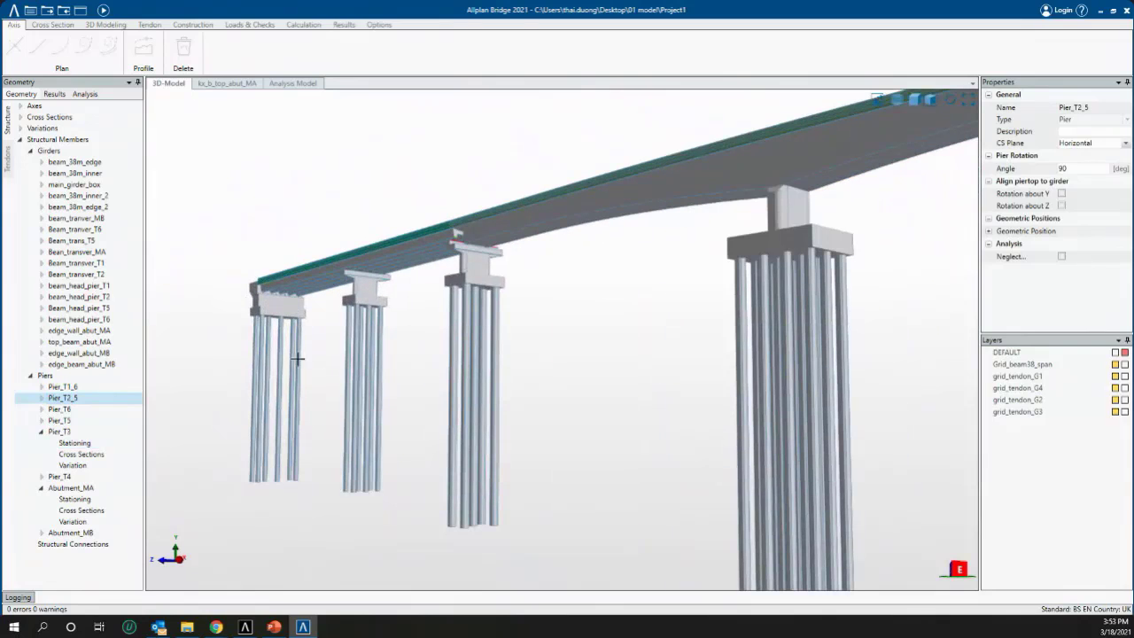
pyautogui.keyDown('shift'); pyautogui.moveTo(289, 307); pyautogui.dragTo(287, 306, button='middle'); pyautogui.keyUp('shift')
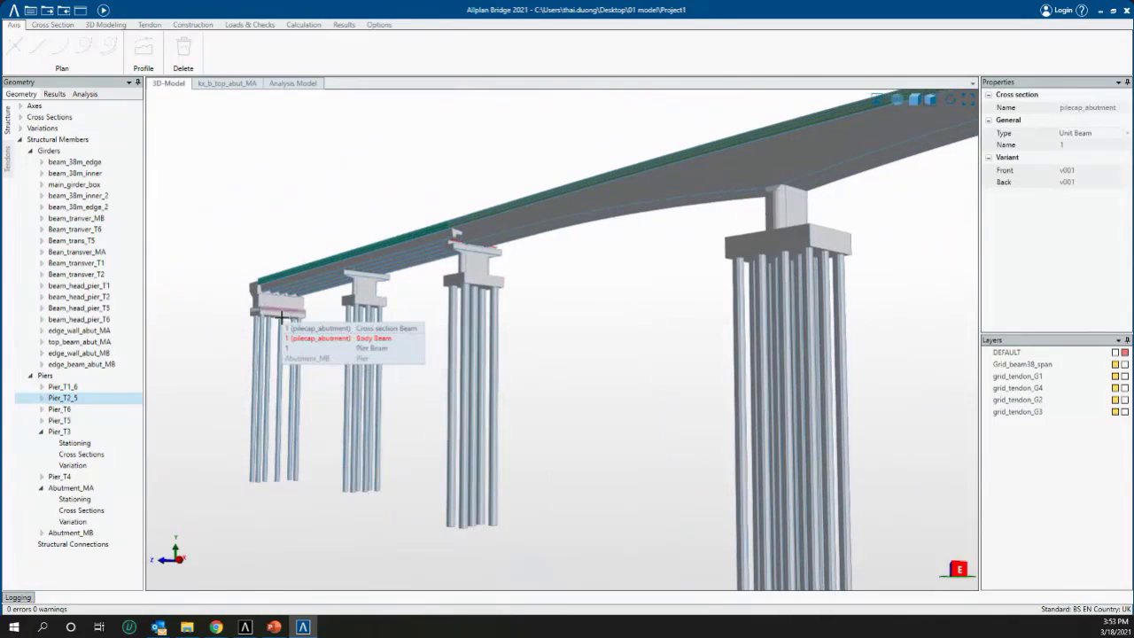
pyautogui.scroll(4, 270, 299)
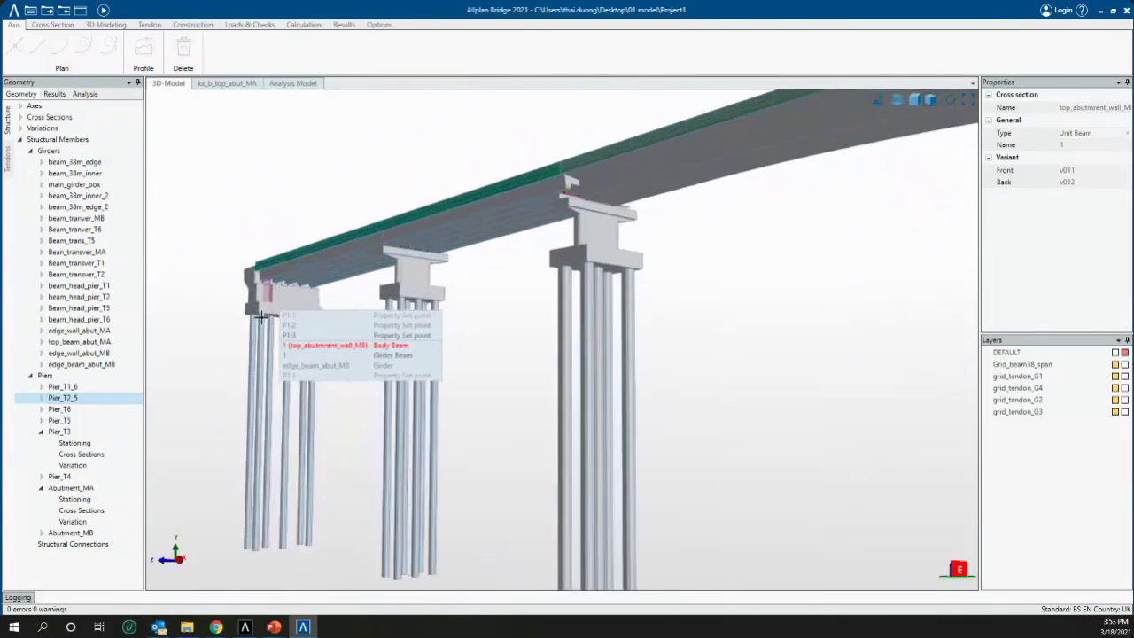
pyautogui.click(309, 228)
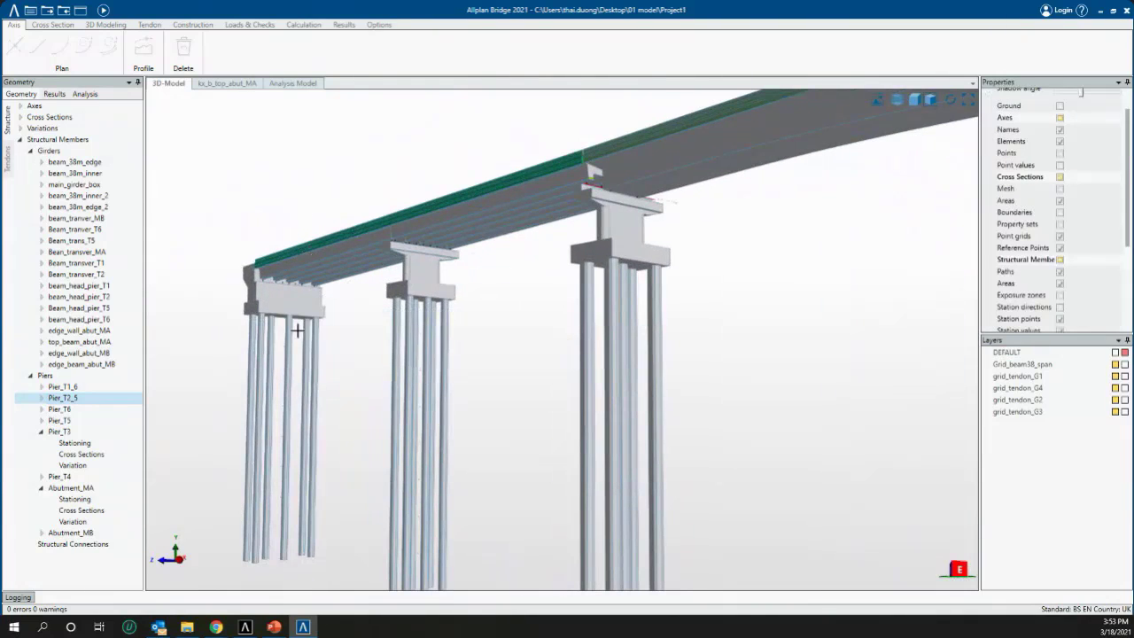
pyautogui.keyDown('shift'); pyautogui.moveTo(320, 254); pyautogui.dragTo(304, 284, button='middle'); pyautogui.keyUp('shift')
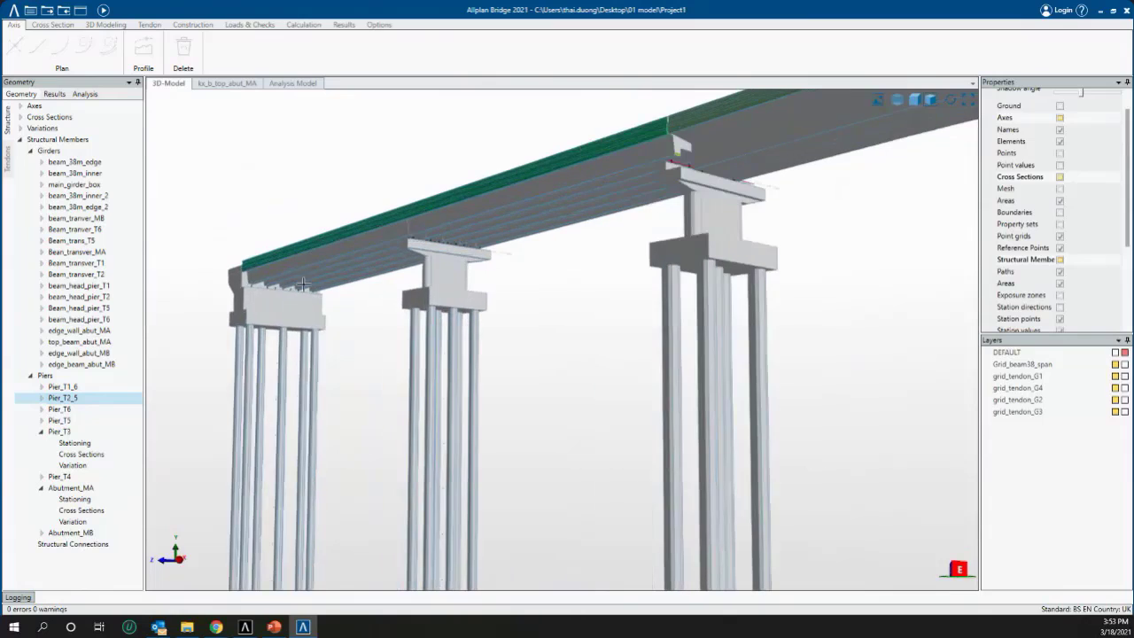
# Collapse the piers, select the Girders group, and view the parallel girders of the end span from below
pyautogui.click(31, 376)
pyautogui.click(49, 151)
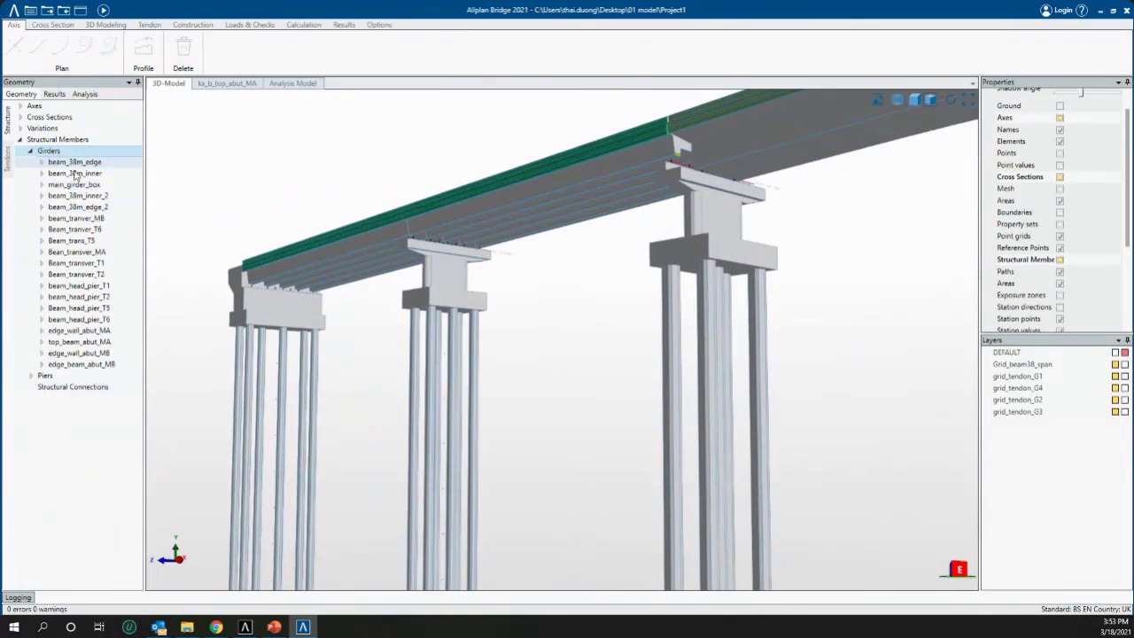
pyautogui.keyDown('shift'); pyautogui.moveTo(345, 332); pyautogui.dragTo(486, 270, button='middle'); pyautogui.keyUp('shift')
pyautogui.moveTo(320, 216); pyautogui.dragTo(285, 322, button='middle')
pyautogui.scroll(4, 302, 299)
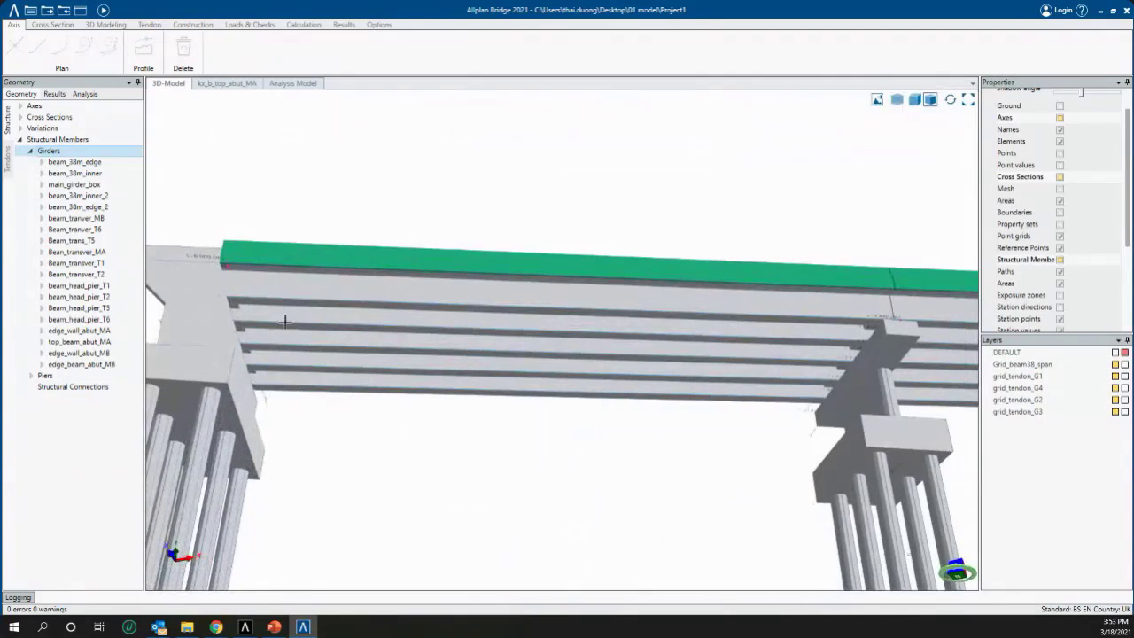
pyautogui.click(381, 302)
pyautogui.click(469, 208)
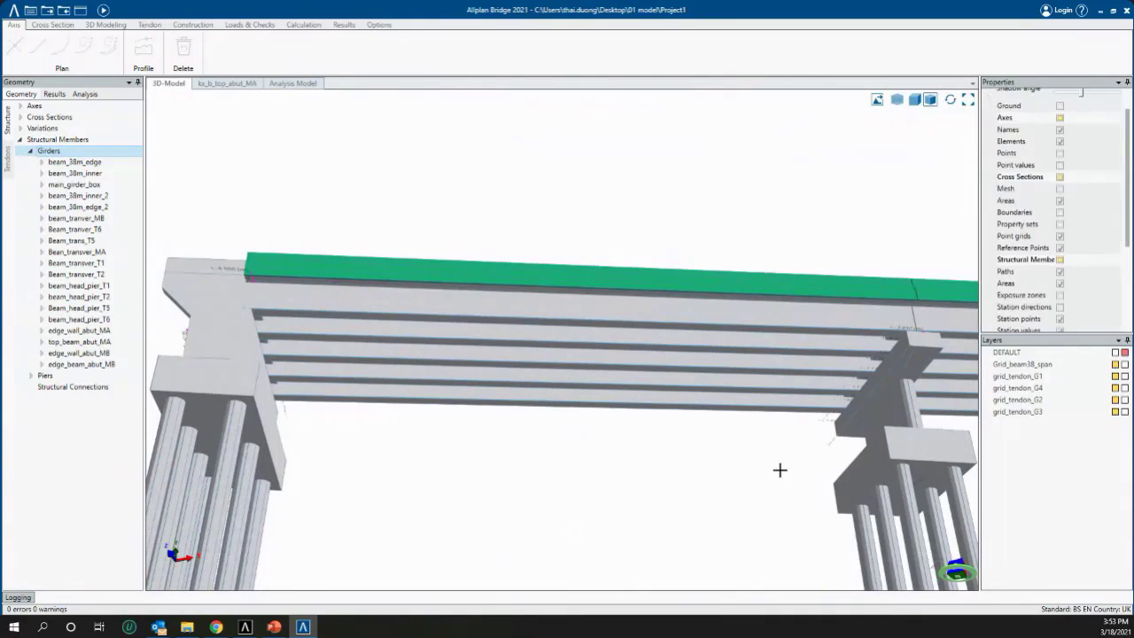
# Review the properties of the girders beam_38m_edge, beam_38m_inner, beam_38m_inner_2 and beam_38m_edge_2 in turn
pyautogui.click(72, 164)
pyautogui.moveTo(347, 432); pyautogui.dragTo(403, 463, button='middle')
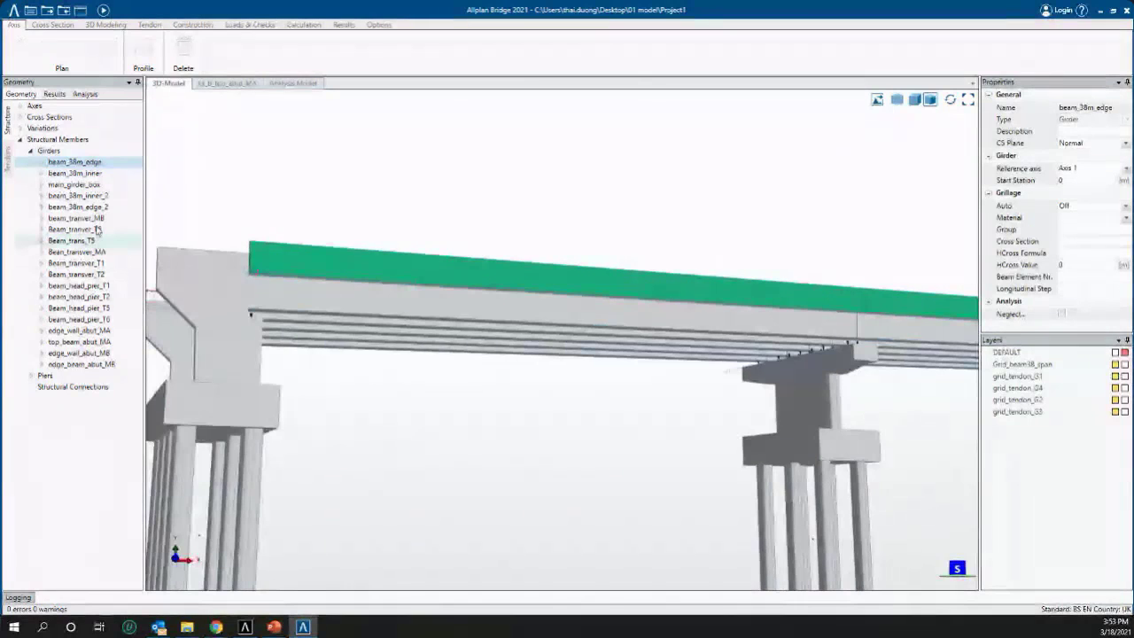
pyautogui.moveTo(346, 402); pyautogui.dragTo(428, 387, button='middle')
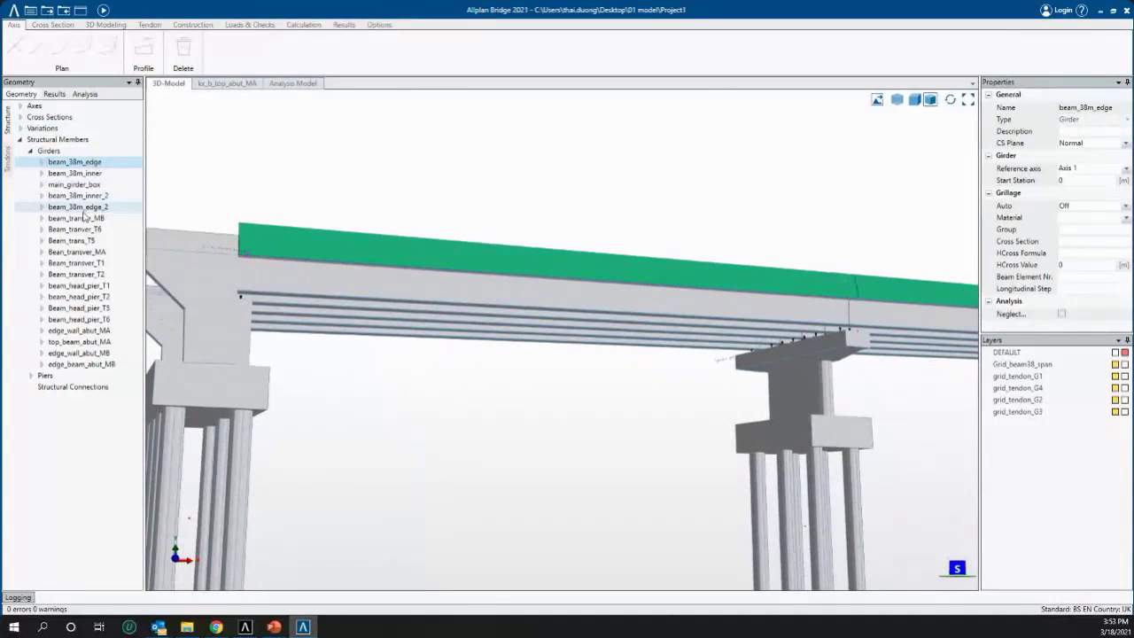
pyautogui.click(84, 175)
pyautogui.click(89, 196)
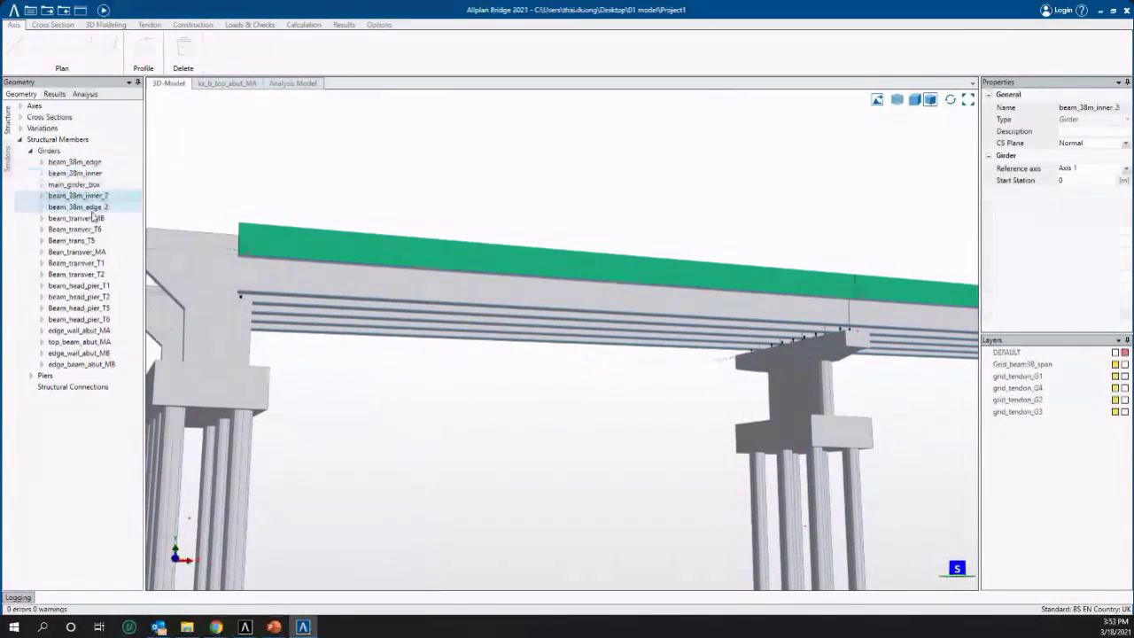
pyautogui.click(89, 208)
# Examine the girder joint and the support points on the pier head next to the end span
pyautogui.moveTo(440, 404); pyautogui.dragTo(719, 292, button='middle')
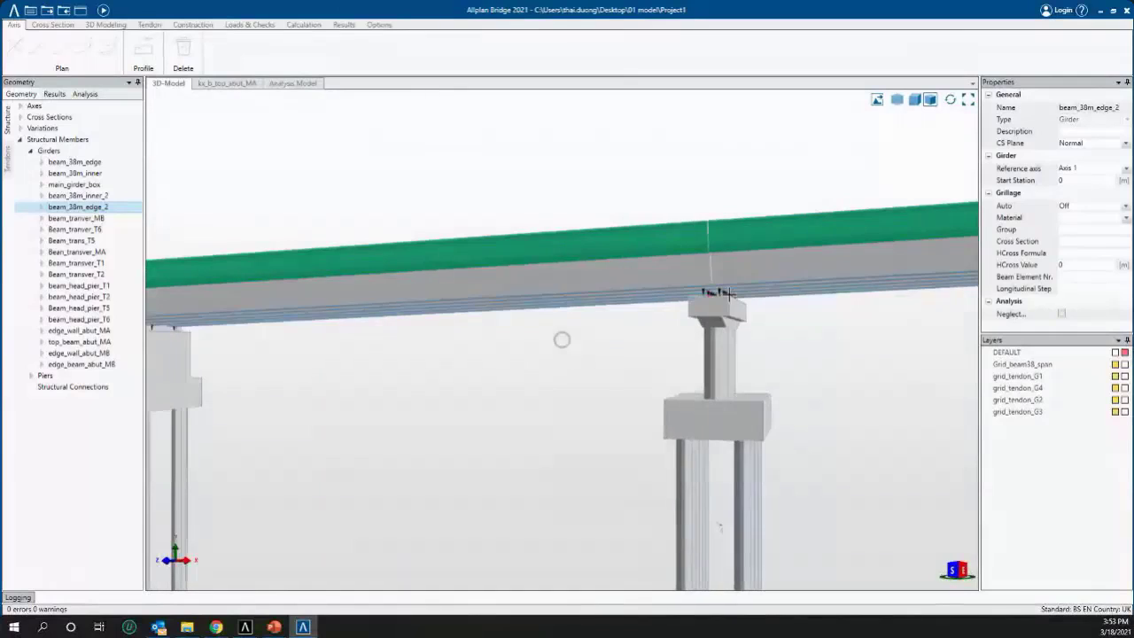
pyautogui.scroll(6, 717, 273)
pyautogui.scroll(4, 716, 291)
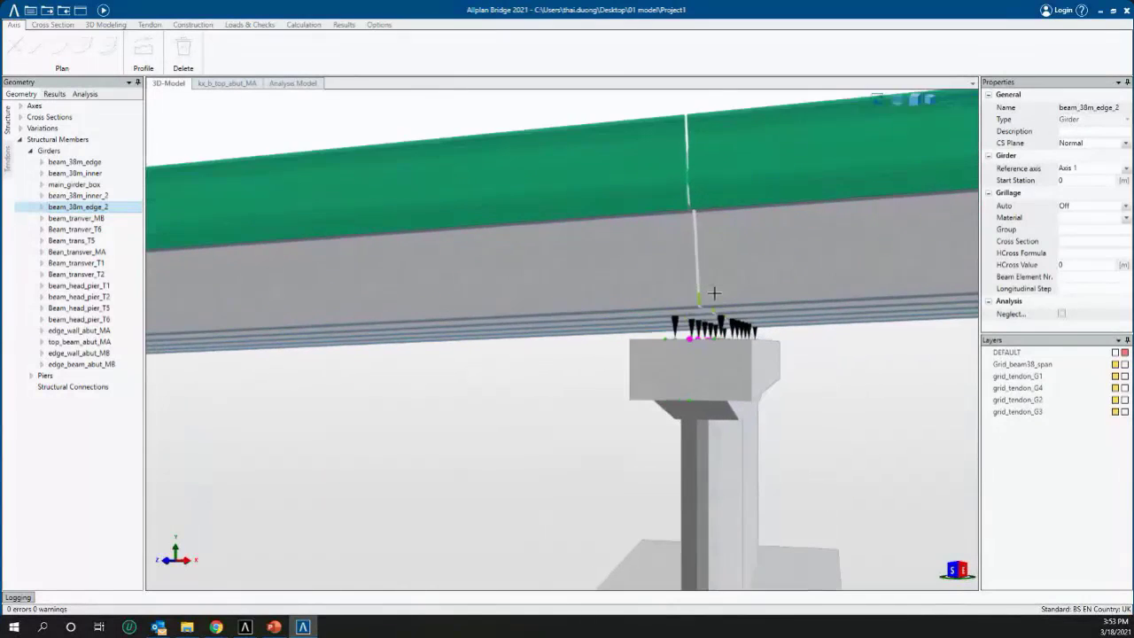
pyautogui.moveTo(717, 298); pyautogui.dragTo(638, 327, button='middle')
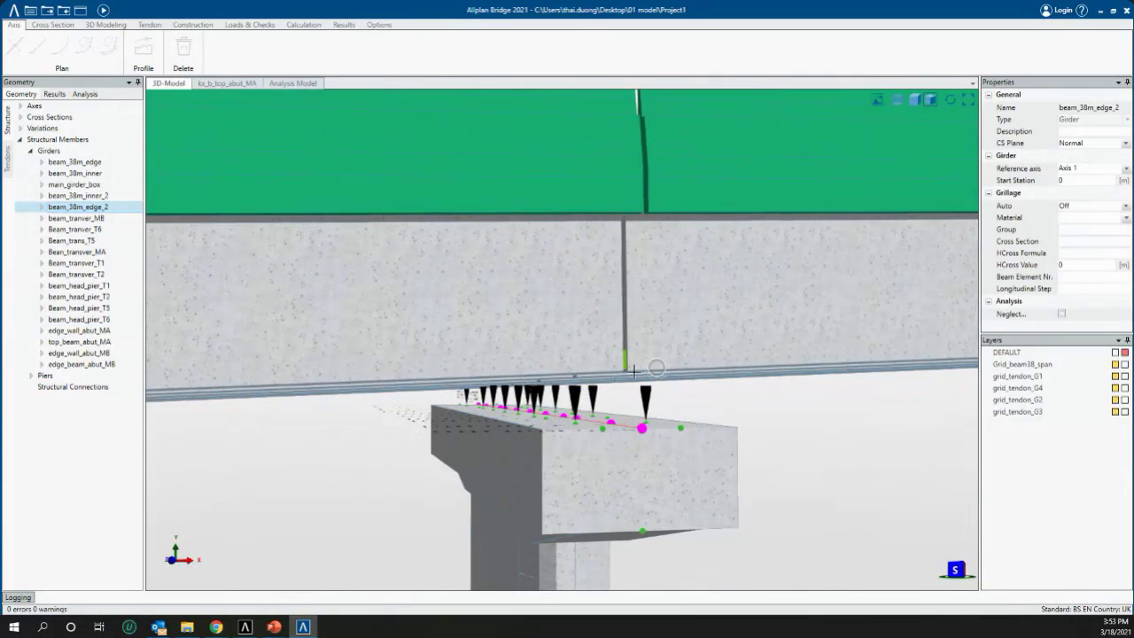
pyautogui.moveTo(634, 370); pyautogui.dragTo(610, 344, button='middle')
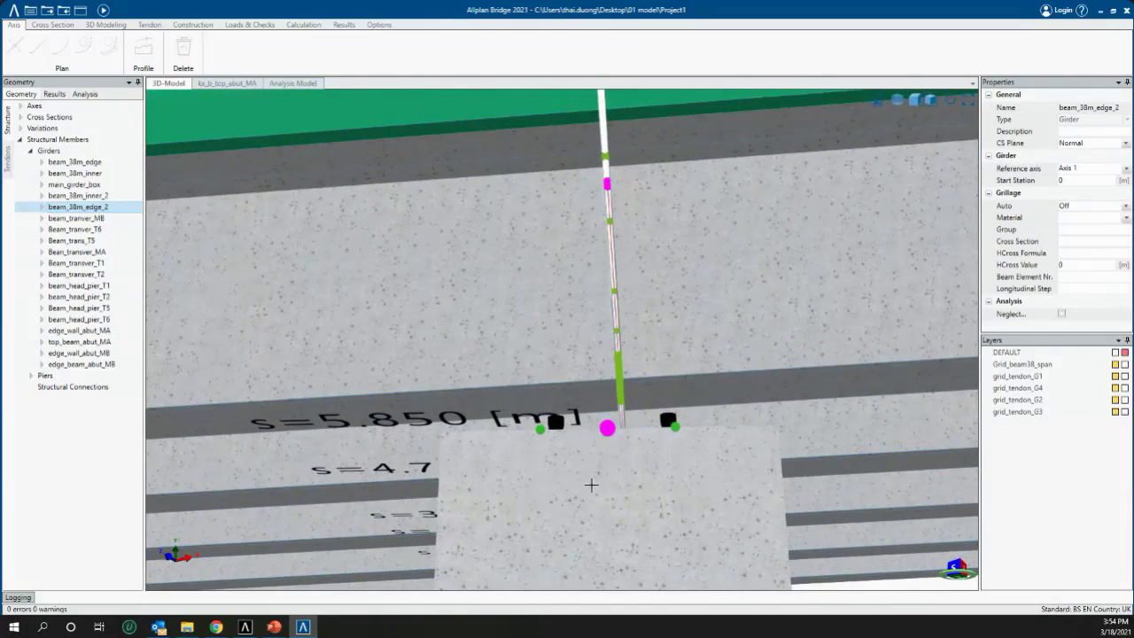
pyautogui.moveTo(549, 509)
pyautogui.mouseDown(button='middle')
pyautogui.moveTo(571, 380)
pyautogui.moveTo(555, 497)
pyautogui.mouseUp(button='middle')
pyautogui.moveTo(585, 319); pyautogui.dragTo(560, 349, button='middle')
pyautogui.moveTo(564, 458)
pyautogui.mouseDown(button='middle')
pyautogui.moveTo(608, 430)
pyautogui.moveTo(565, 456)
pyautogui.moveTo(659, 450)
pyautogui.moveTo(661, 424)
pyautogui.moveTo(505, 399)
pyautogui.moveTo(497, 409)
pyautogui.moveTo(633, 491)
pyautogui.mouseUp(button='middle')
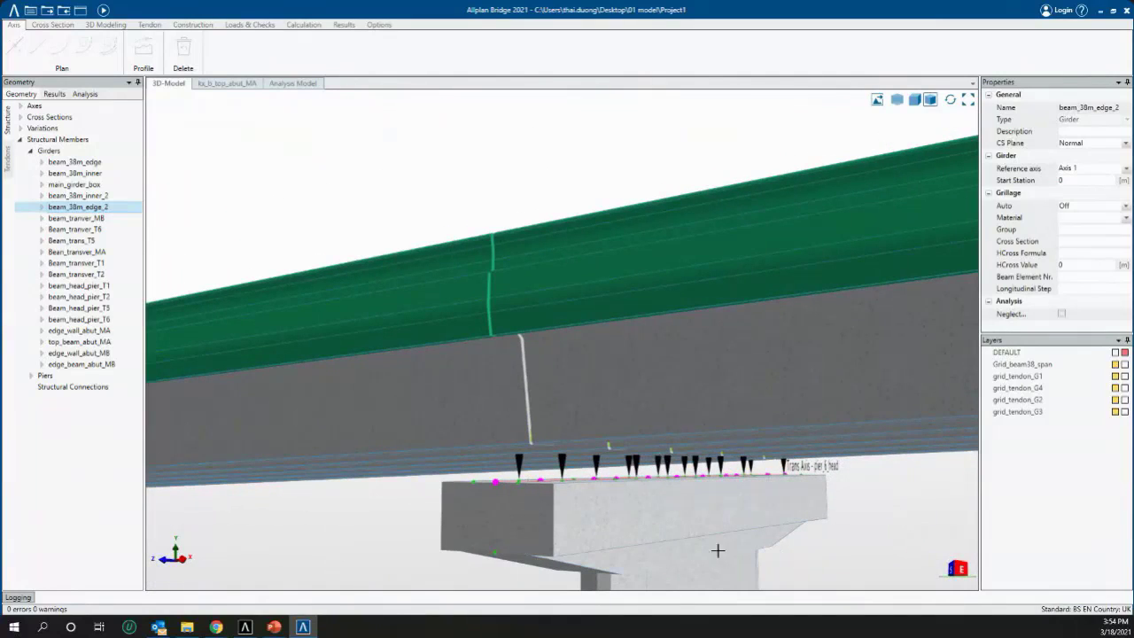
# Inspect the underside of the deck above the pier head, including the transverse members between the girders
pyautogui.moveTo(706, 510); pyautogui.dragTo(613, 409, button='middle')
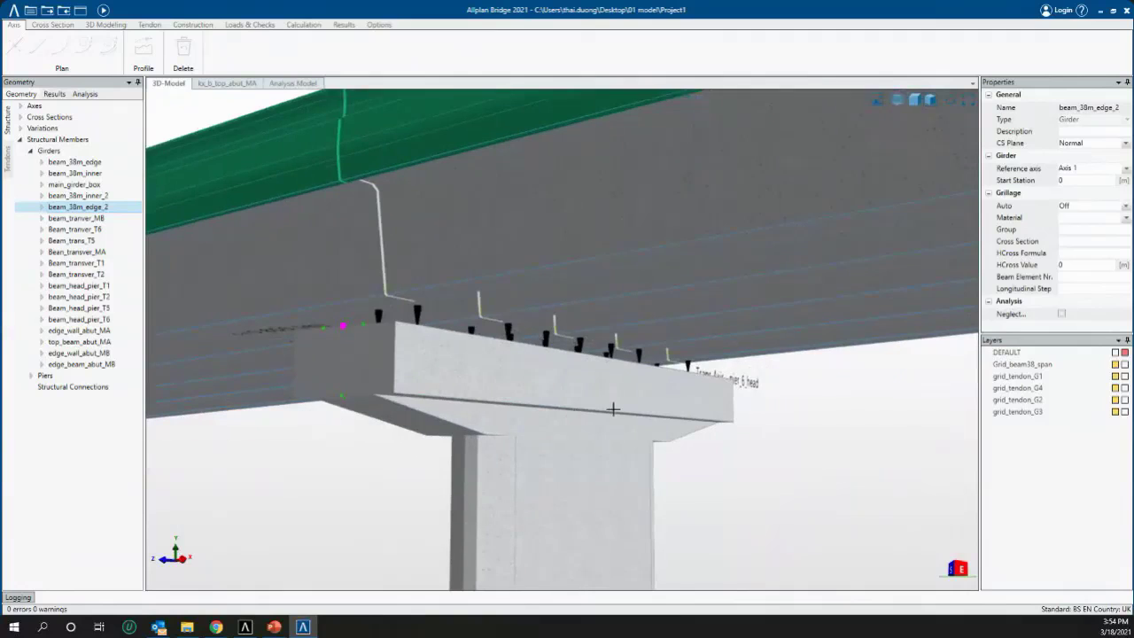
pyautogui.moveTo(549, 381); pyautogui.dragTo(594, 473, button='middle')
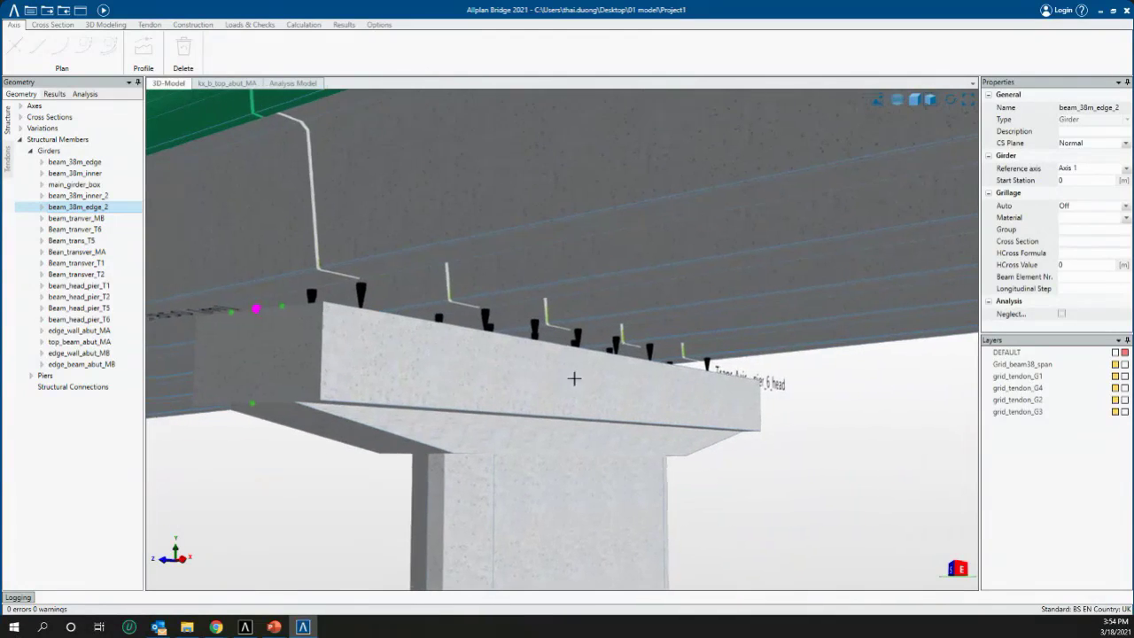
pyautogui.moveTo(576, 378); pyautogui.dragTo(423, 239, button='middle')
pyautogui.scroll(5, 423, 239)
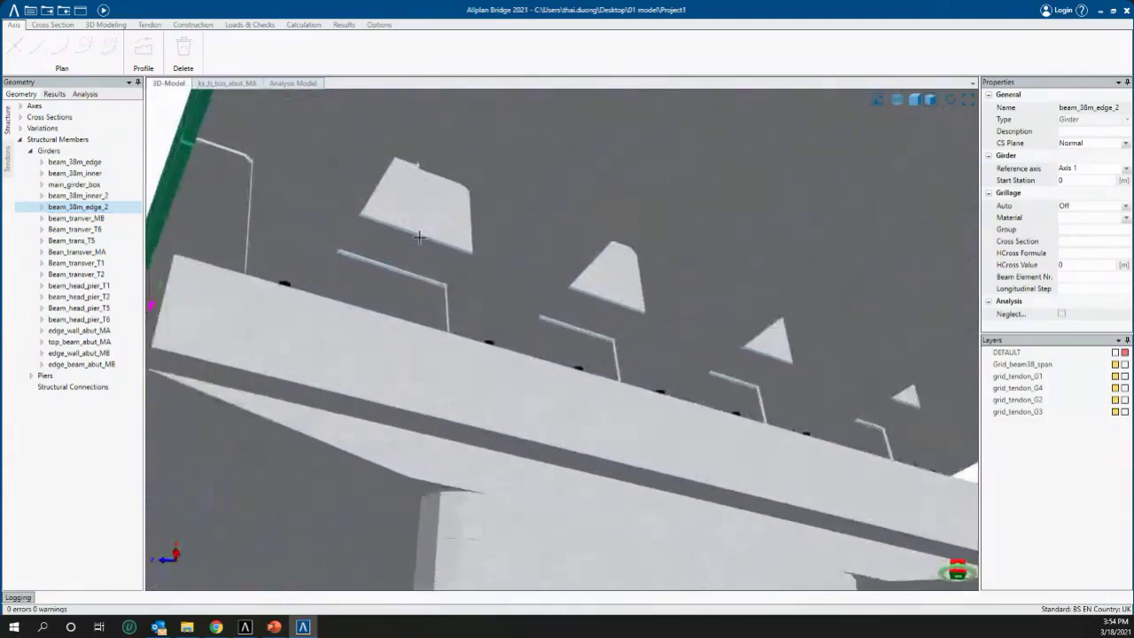
pyautogui.scroll(-5, 458, 292)
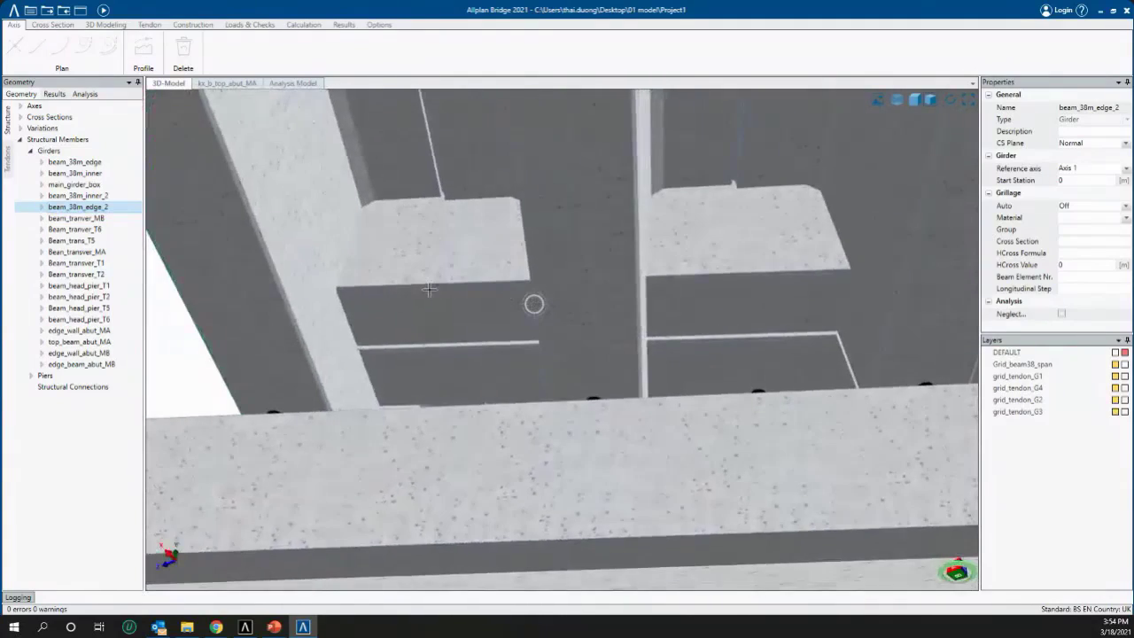
pyautogui.scroll(-8, 456, 298)
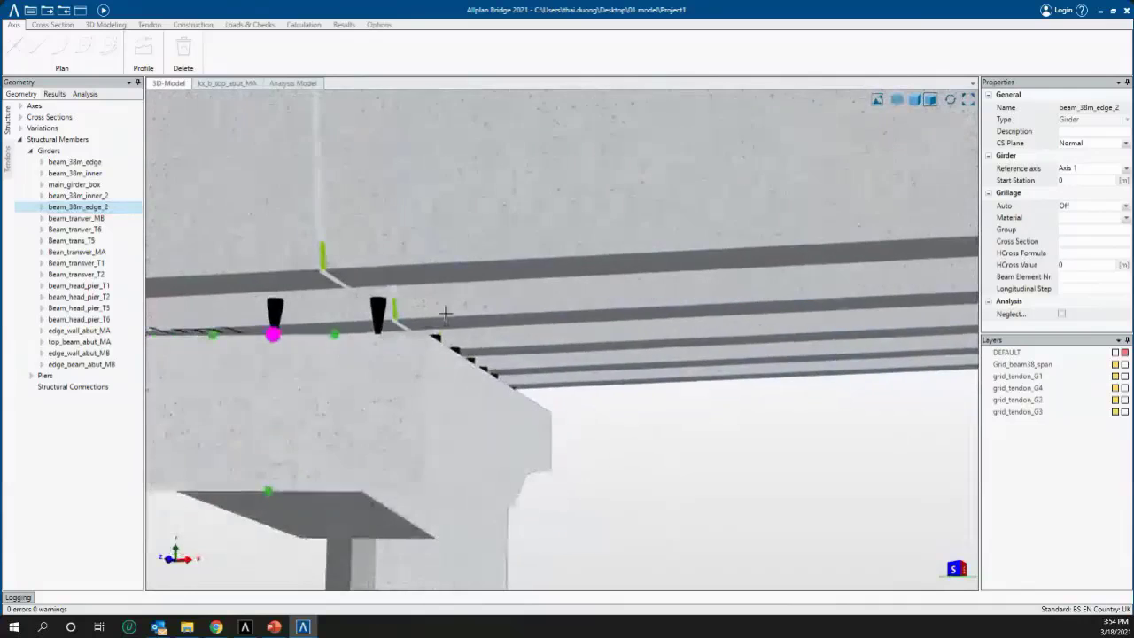
# Follow the deck to the next pier and examine the stepped pier head where the 38 m beams meet the box girder
pyautogui.scroll(-3, 454, 335)
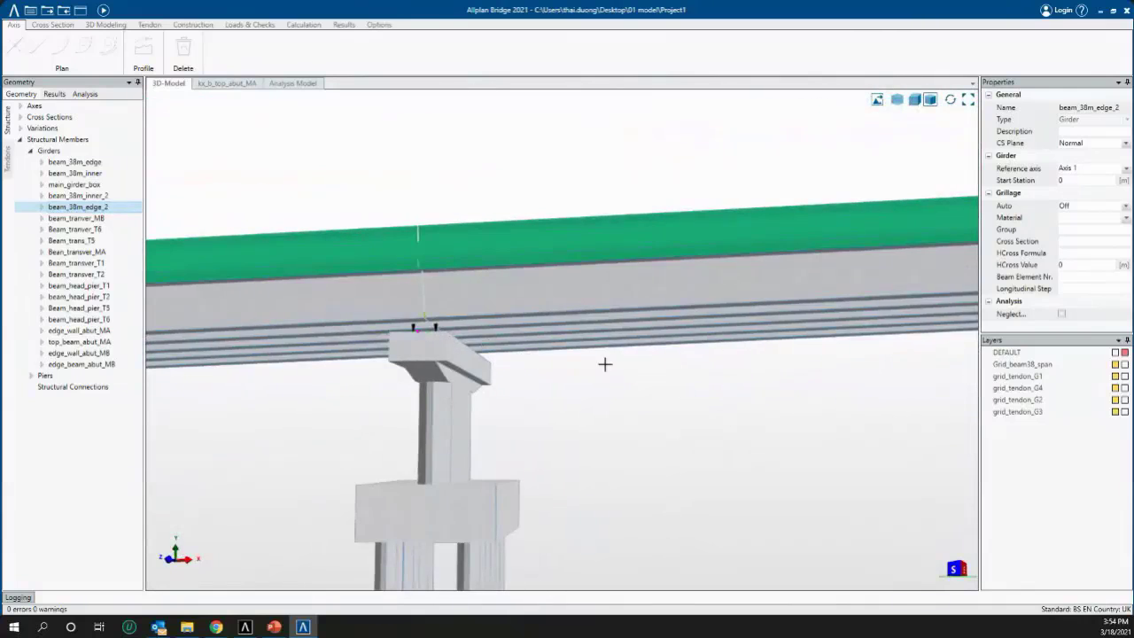
pyautogui.moveTo(605, 365); pyautogui.dragTo(294, 342, button='middle')
pyautogui.scroll(-3, 352, 334)
pyautogui.moveTo(719, 350); pyautogui.dragTo(501, 342, button='middle')
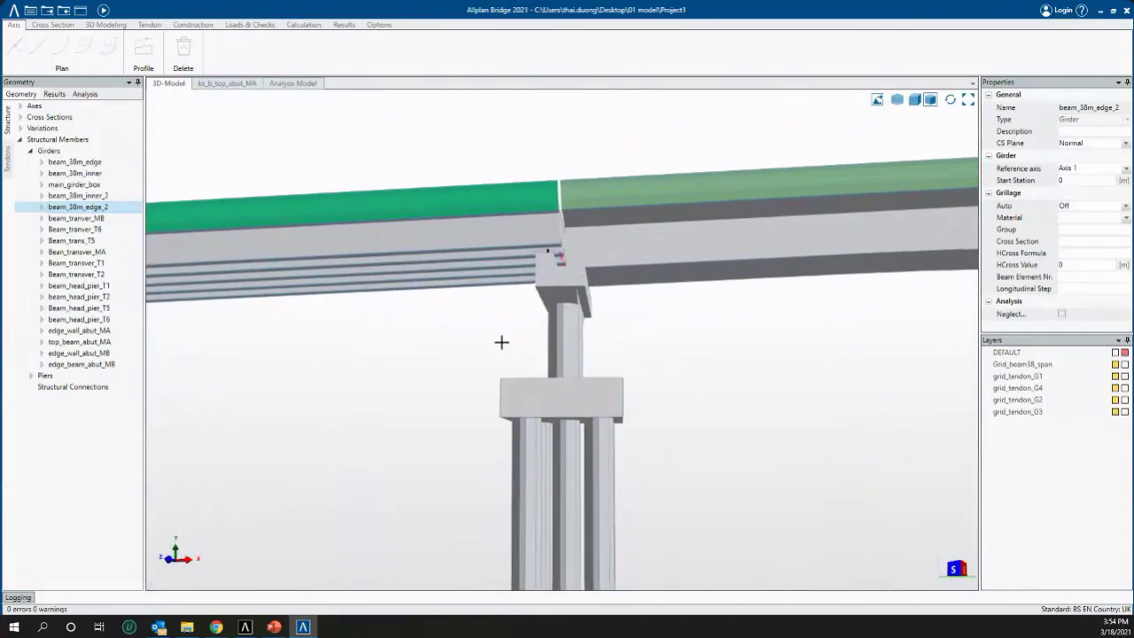
pyautogui.moveTo(667, 346); pyautogui.dragTo(502, 344, button='middle')
pyautogui.scroll(5, 408, 273)
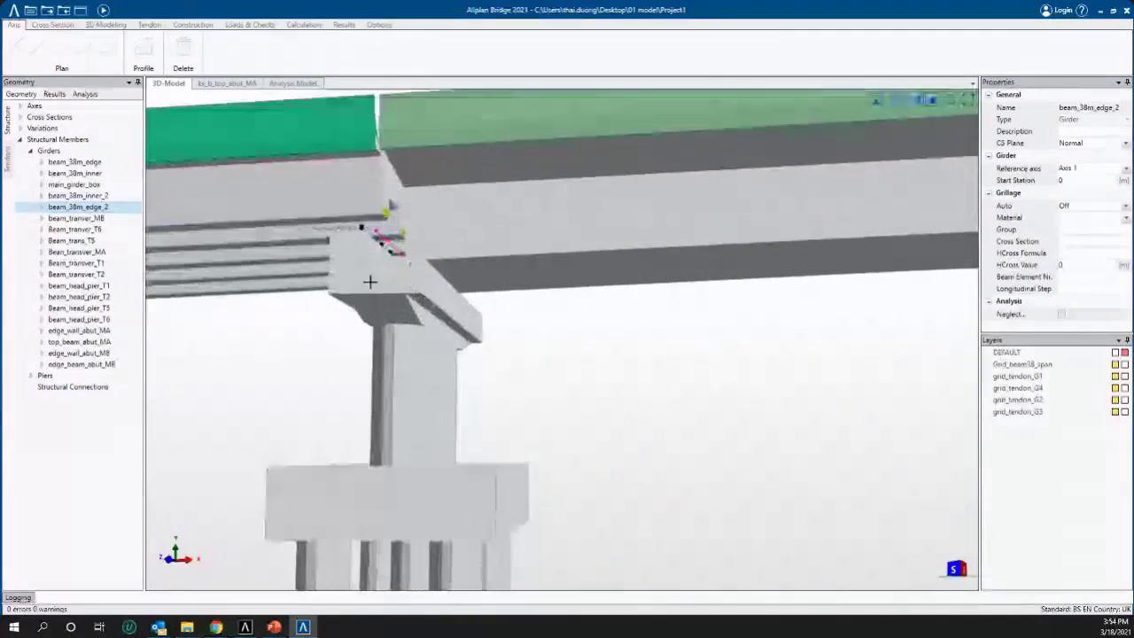
pyautogui.moveTo(369, 282)
pyautogui.mouseDown(button='middle')
pyautogui.moveTo(396, 313)
pyautogui.moveTo(386, 311)
pyautogui.moveTo(402, 303)
pyautogui.mouseUp(button='middle')
pyautogui.scroll(2, 374, 257)
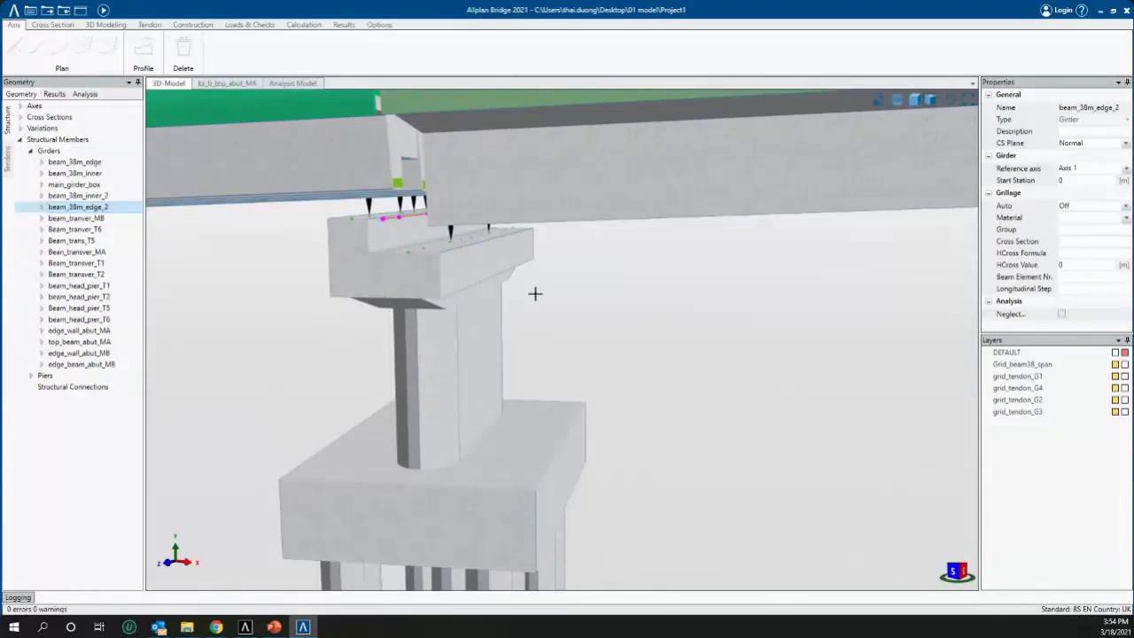
pyautogui.moveTo(535, 293); pyautogui.dragTo(473, 304, button='middle')
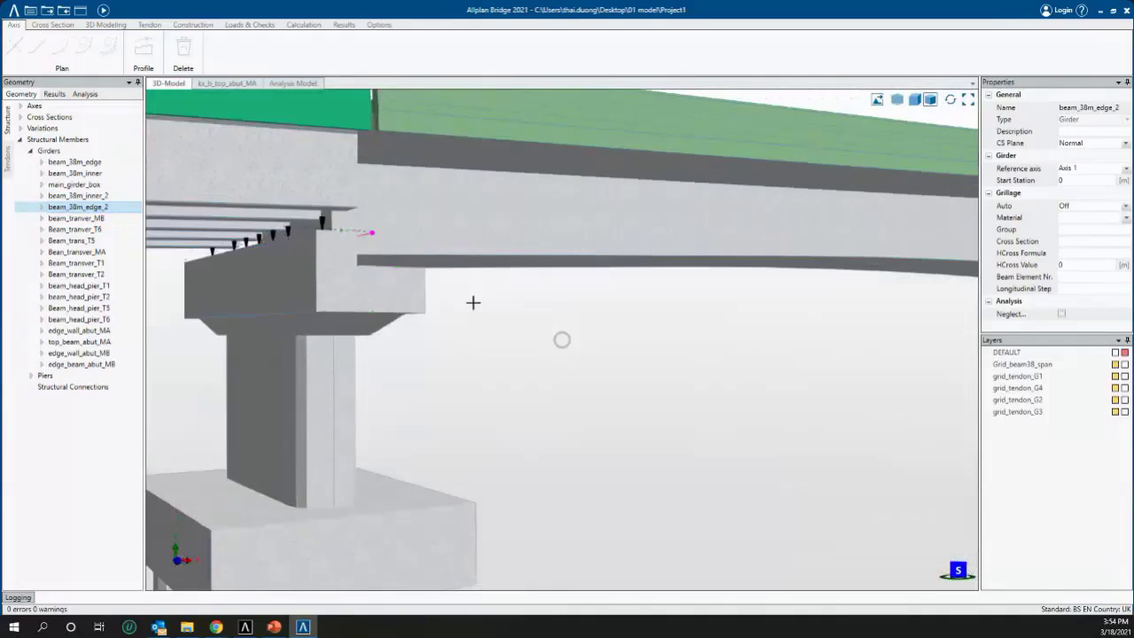
# Follow the box girder from the stepped pier head across the main spans and examine the haunches above the piers
pyautogui.moveTo(617, 326); pyautogui.dragTo(357, 301, button='middle')
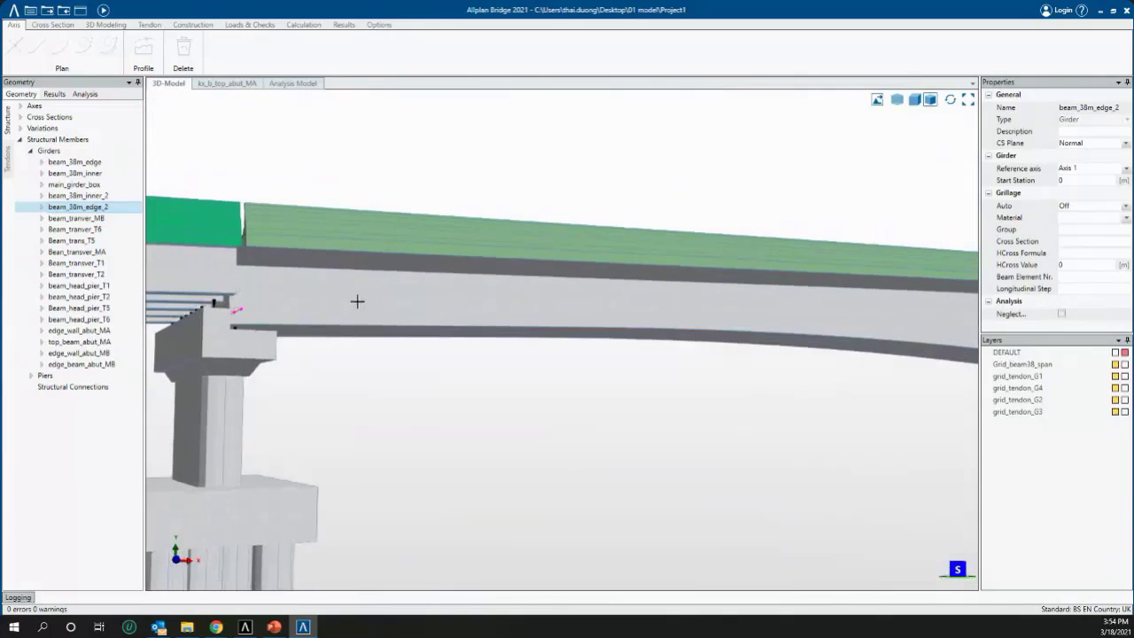
pyautogui.moveTo(556, 371); pyautogui.dragTo(733, 349, button='middle')
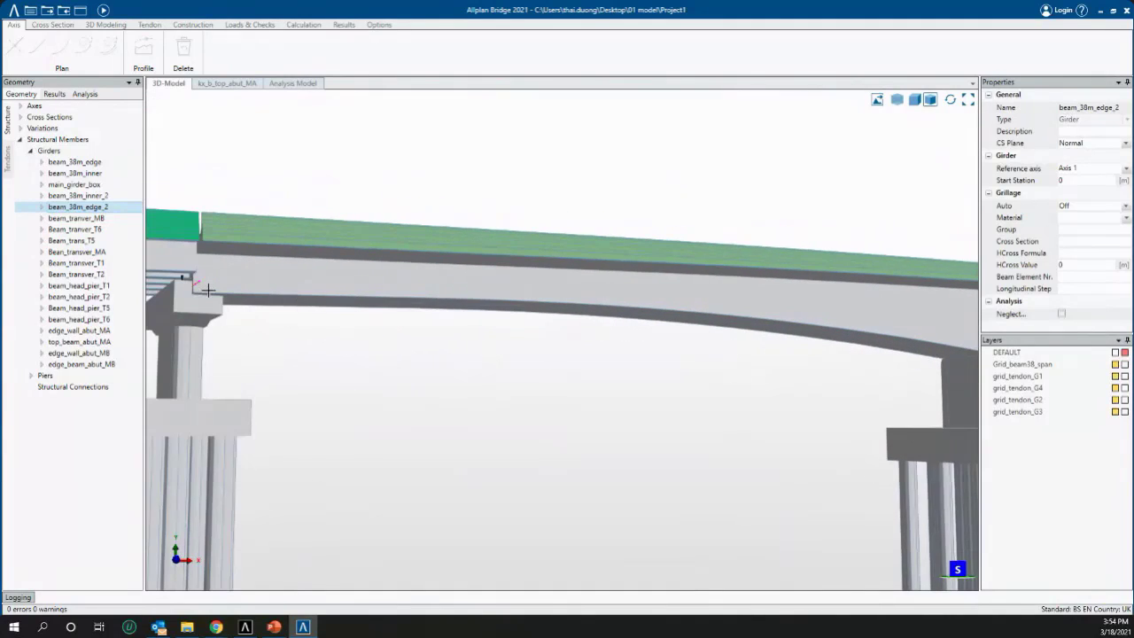
pyautogui.moveTo(207, 289); pyautogui.dragTo(560, 328, button='middle')
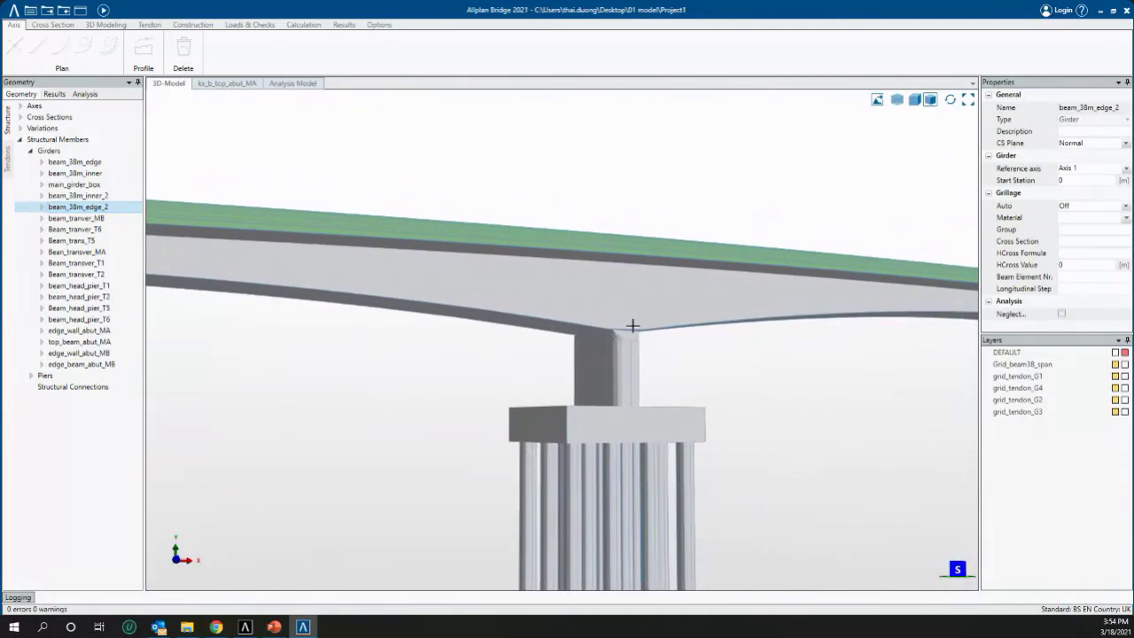
pyautogui.moveTo(633, 327)
pyautogui.mouseDown(button='middle')
pyautogui.moveTo(797, 342)
pyautogui.moveTo(618, 349)
pyautogui.moveTo(653, 339)
pyautogui.moveTo(357, 329)
pyautogui.moveTo(772, 349)
pyautogui.moveTo(534, 342)
pyautogui.mouseUp(button='middle')
pyautogui.moveTo(841, 355)
pyautogui.mouseDown(button='middle')
pyautogui.moveTo(580, 354)
pyautogui.moveTo(848, 358)
pyautogui.moveTo(816, 387)
pyautogui.moveTo(736, 314)
pyautogui.moveTo(689, 324)
pyautogui.moveTo(379, 302)
pyautogui.moveTo(316, 316)
pyautogui.moveTo(577, 342)
pyautogui.moveTo(636, 292)
pyautogui.moveTo(632, 249)
pyautogui.mouseUp(button='middle')
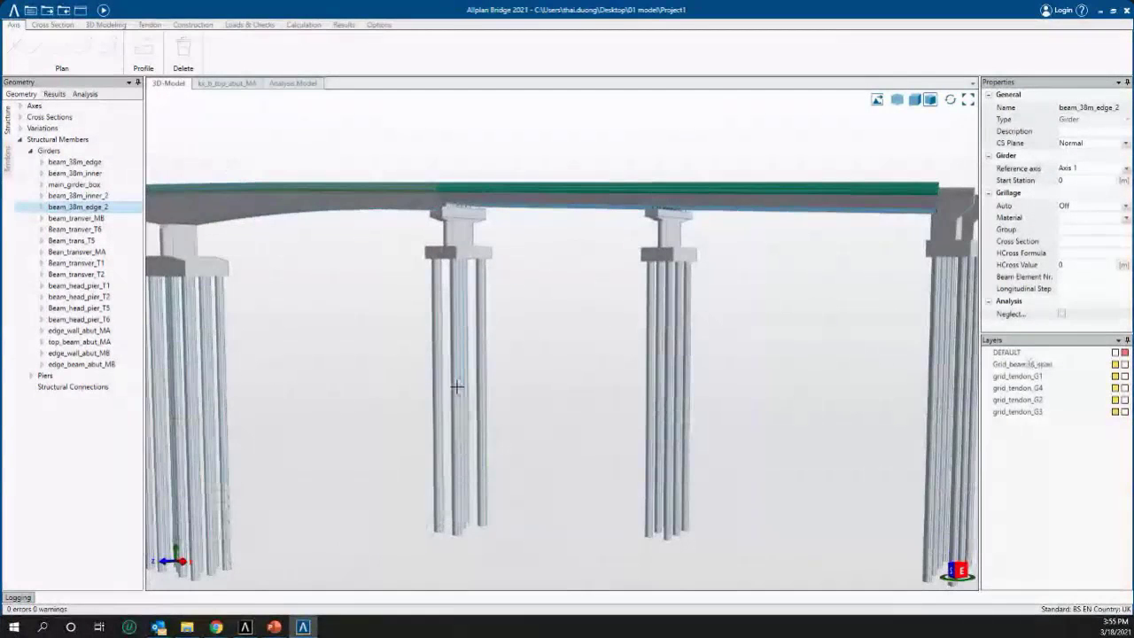
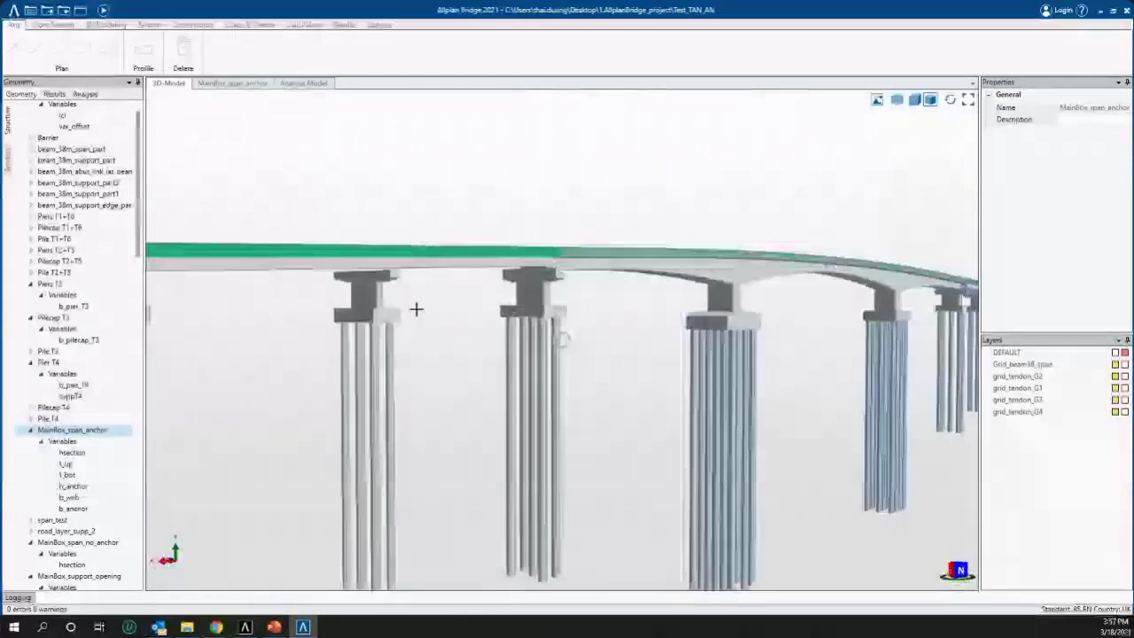
# Turn on the display of structural member placements and examine the supports on the stepped pier head at the girder joint
pyautogui.scroll(4, 569, 281)
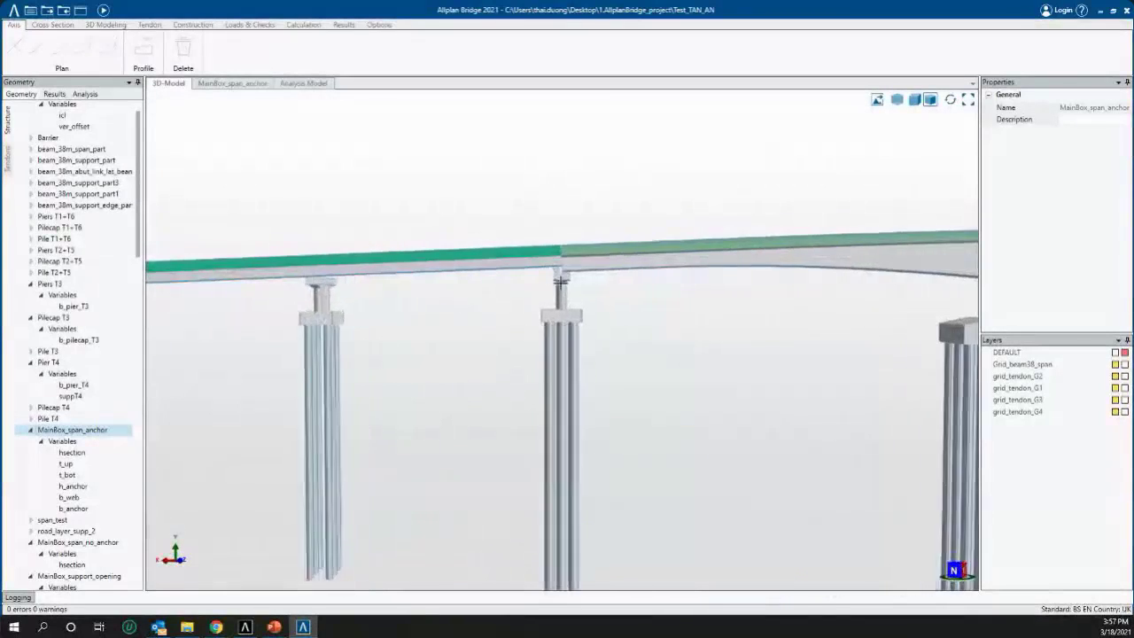
pyautogui.click(803, 329)
pyautogui.scroll(-1, 1065, 230)
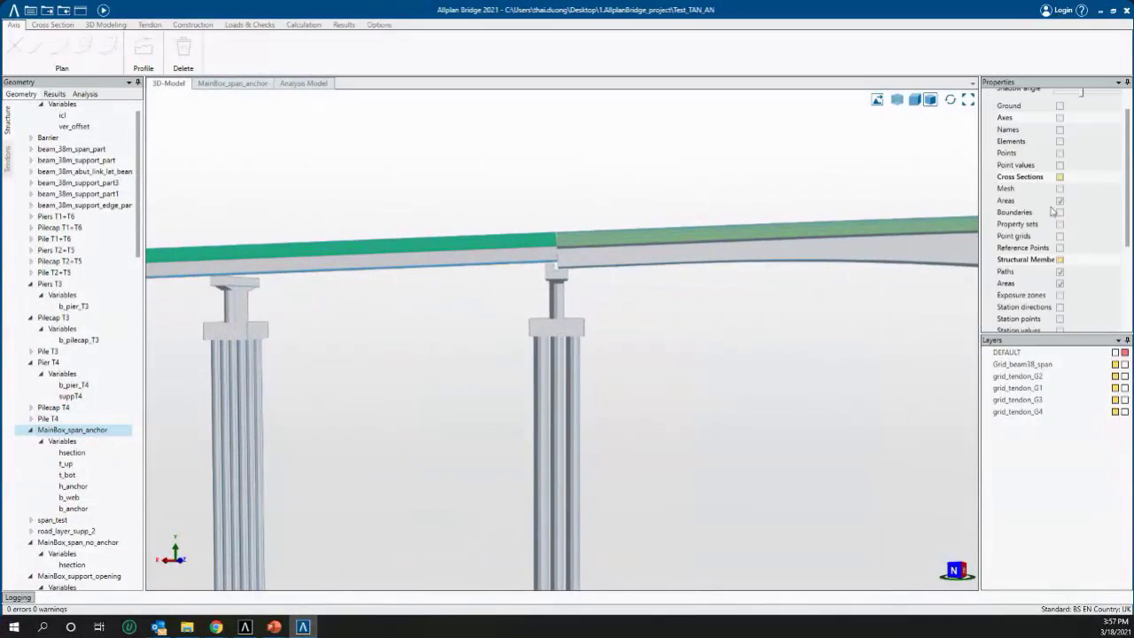
pyautogui.scroll(-2, 1060, 236)
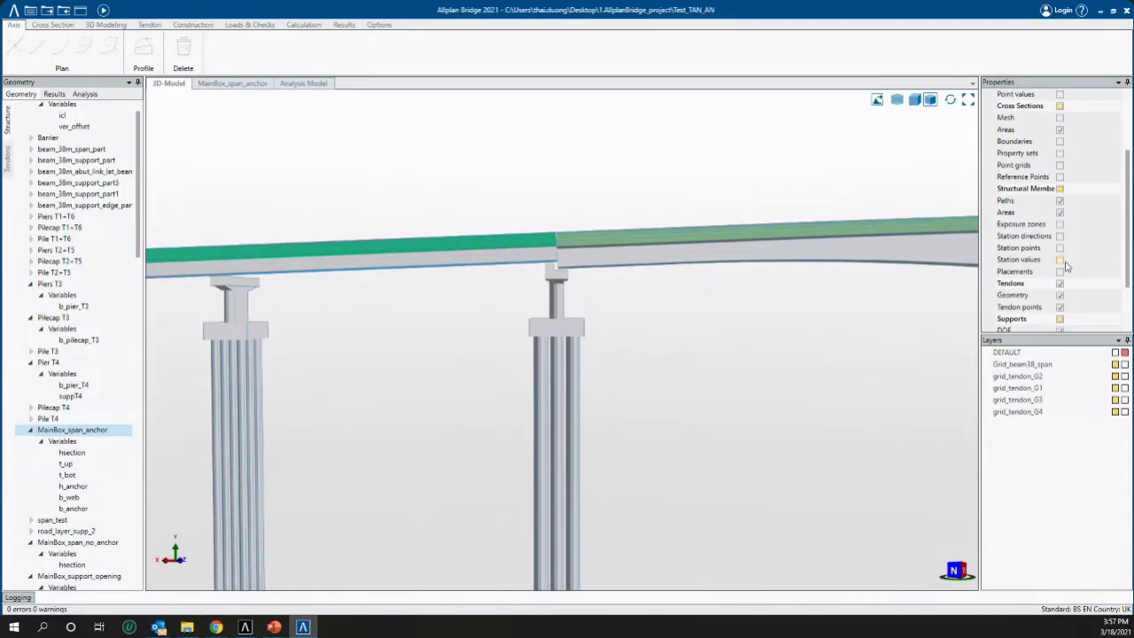
pyautogui.click(1061, 272)
pyautogui.scroll(1, 566, 267)
pyautogui.scroll(3, 565, 267)
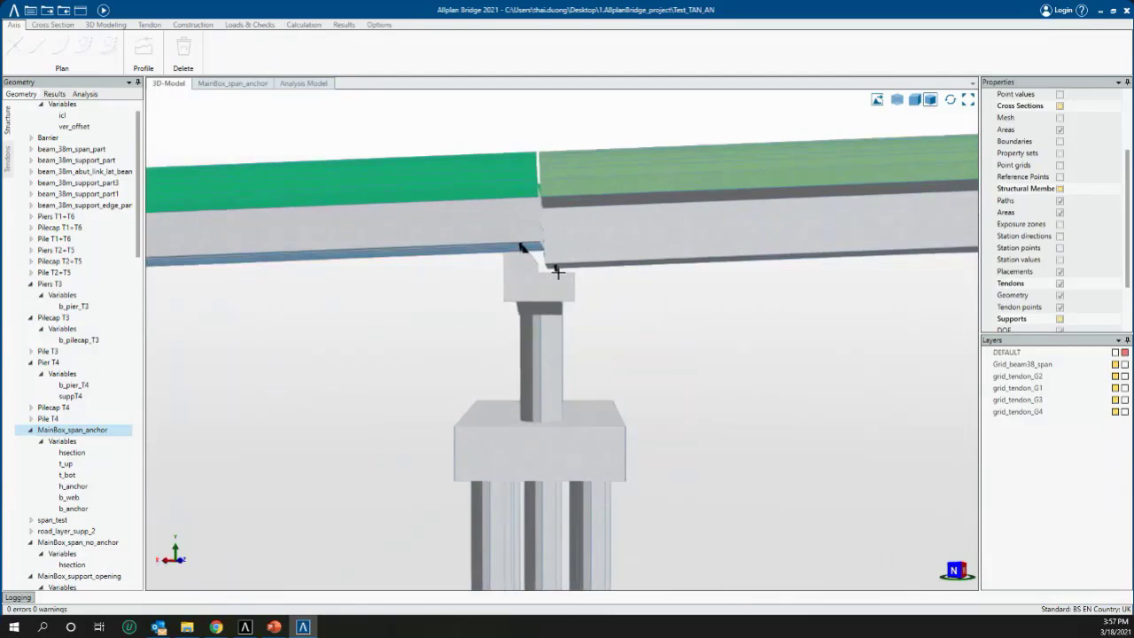
pyautogui.scroll(2, 476, 278)
pyautogui.scroll(3, 476, 278)
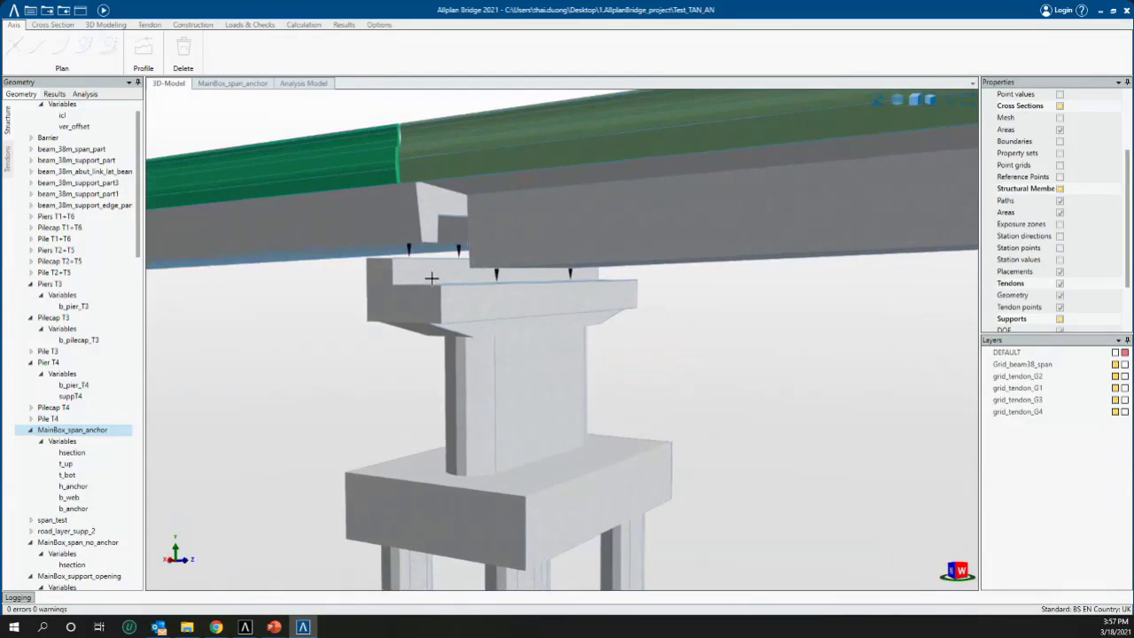
# Open the Pier T4 and Pilecap T4 cross sections in turn to examine their outlines and reference points
pyautogui.scroll(-1, 71, 417)
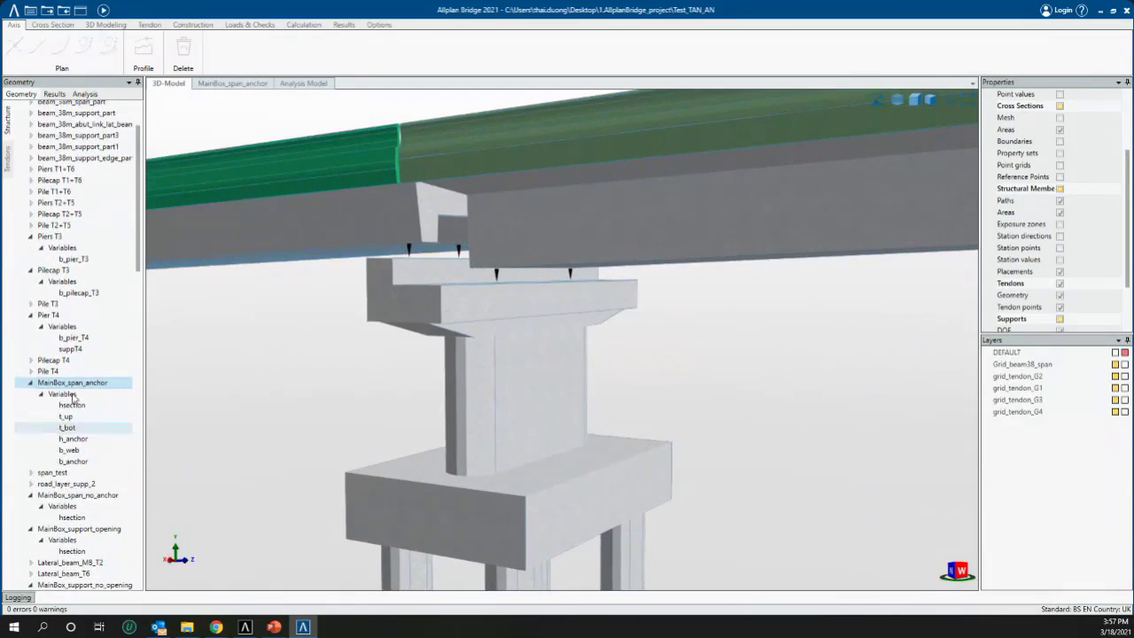
pyautogui.scroll(2, 64, 303)
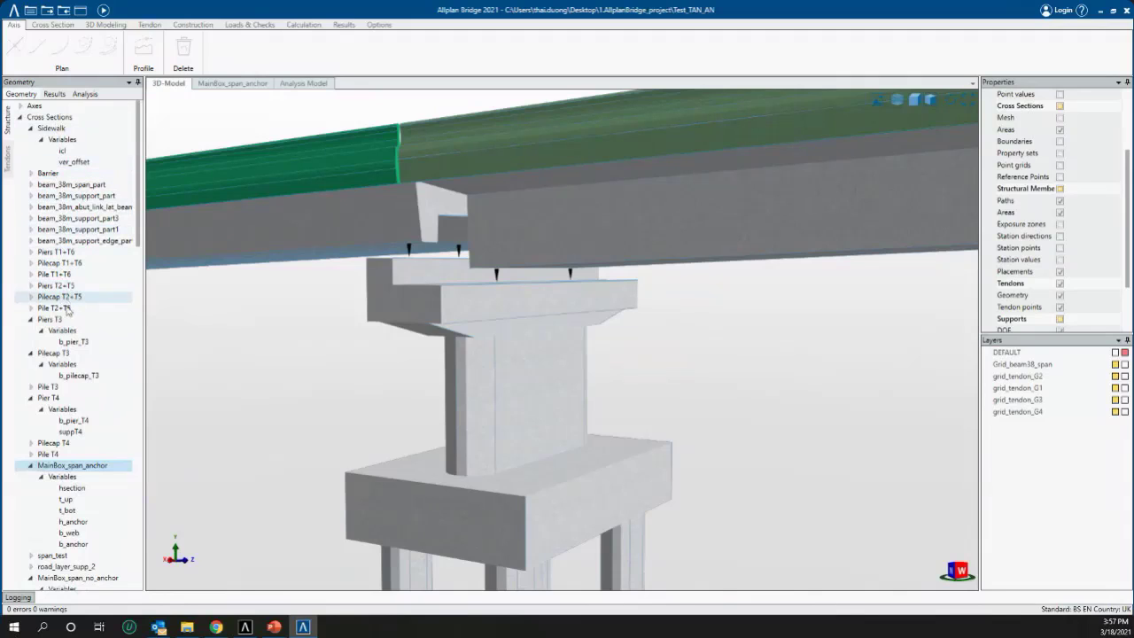
pyautogui.click(51, 398)
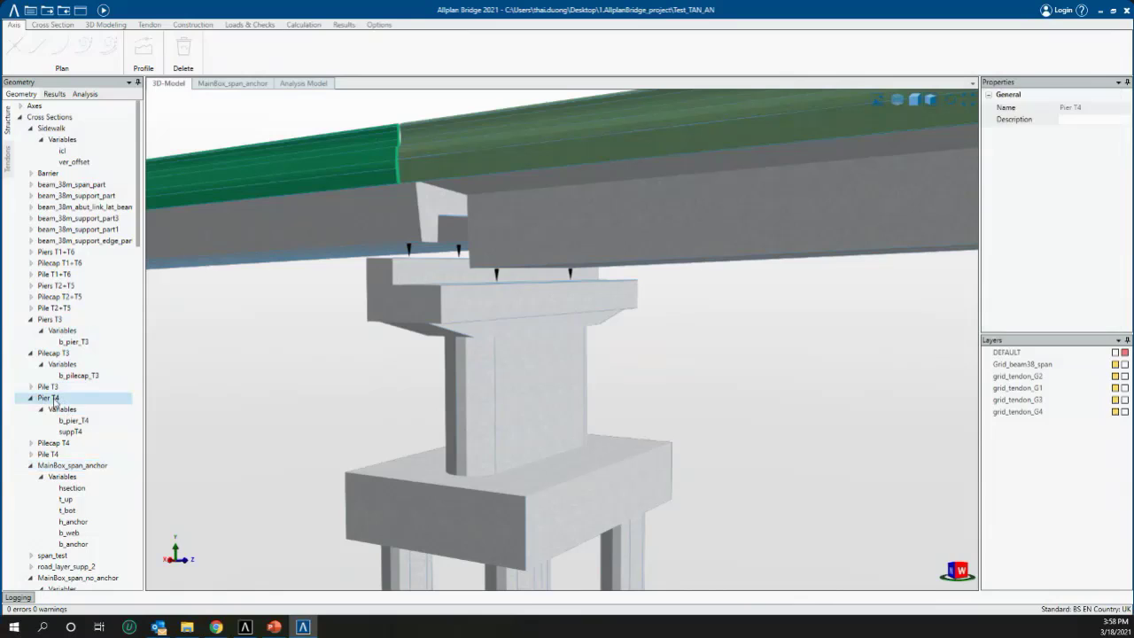
pyautogui.doubleClick(54, 399)
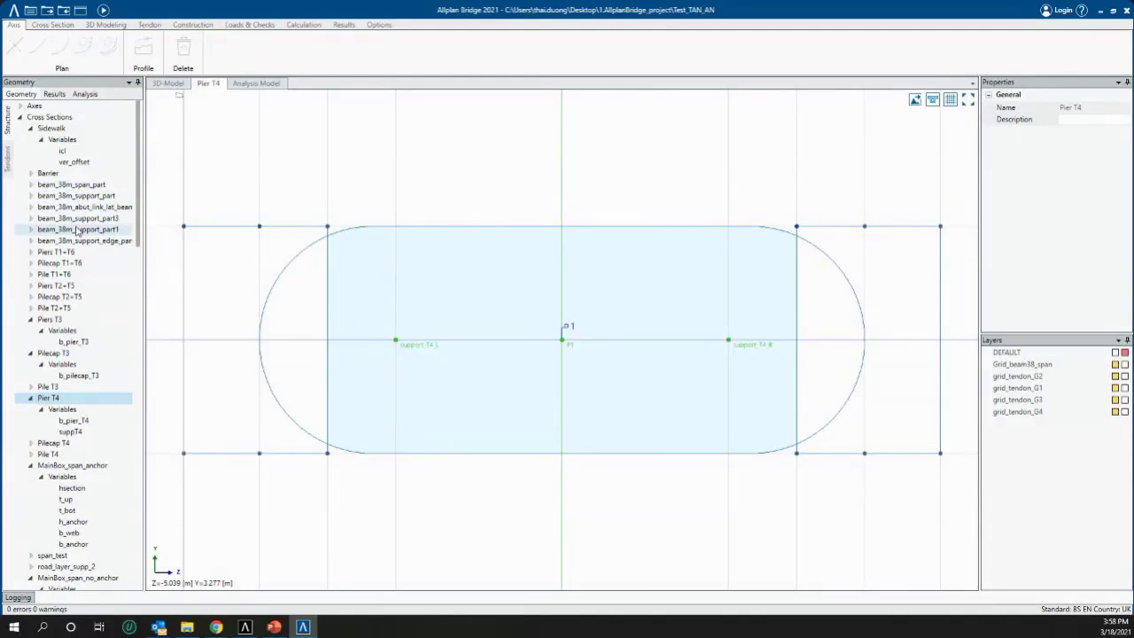
pyautogui.doubleClick(55, 445)
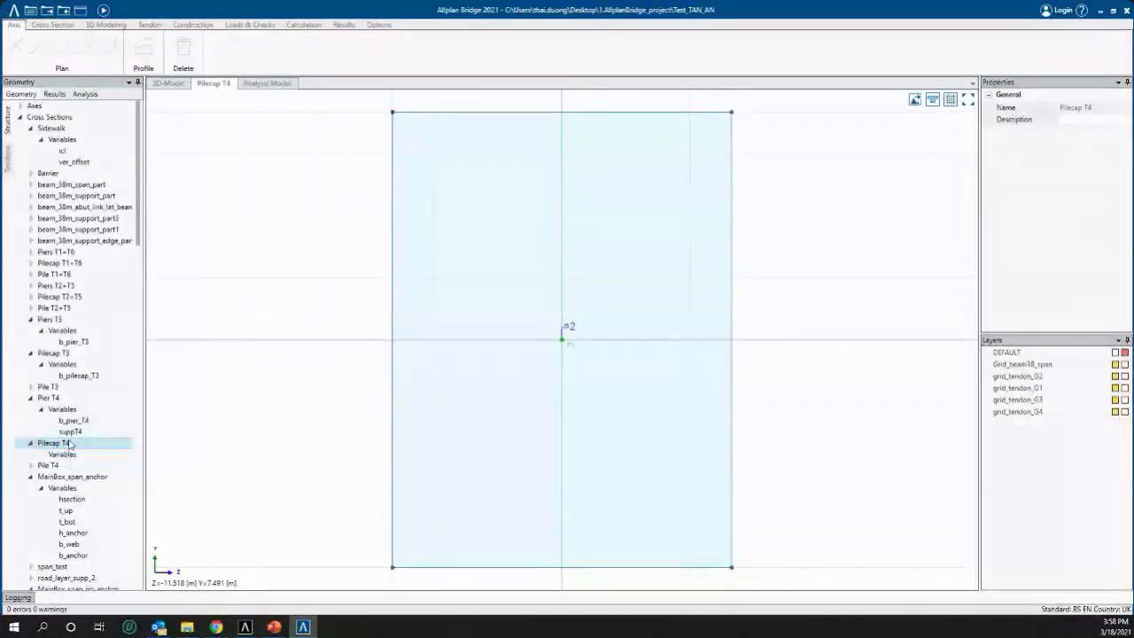
# Review the Pier T4, Pilecap T3, Piers T1+T6 and Pile T4 entries, and return to the Pilecap T4 cross section
pyautogui.click(53, 399)
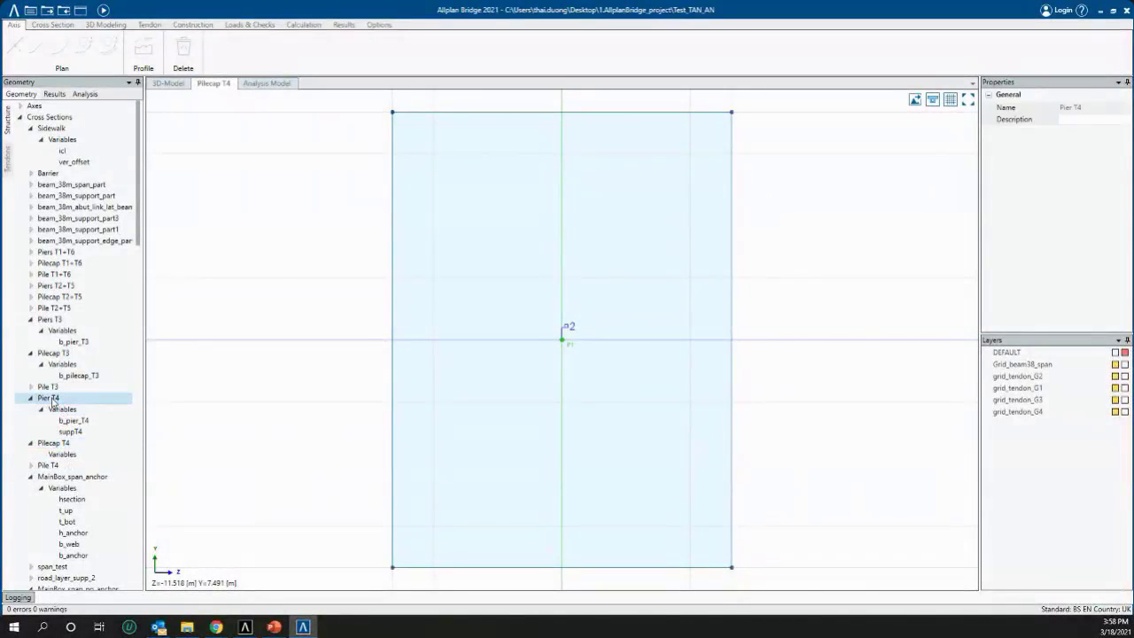
pyautogui.click(55, 353)
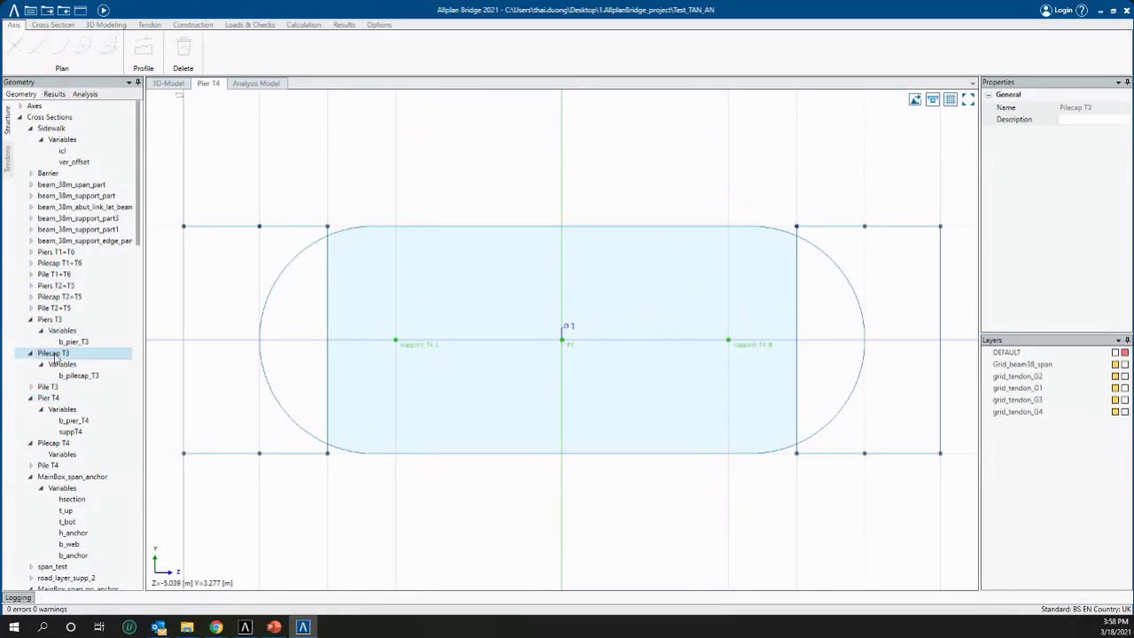
pyautogui.click(62, 255)
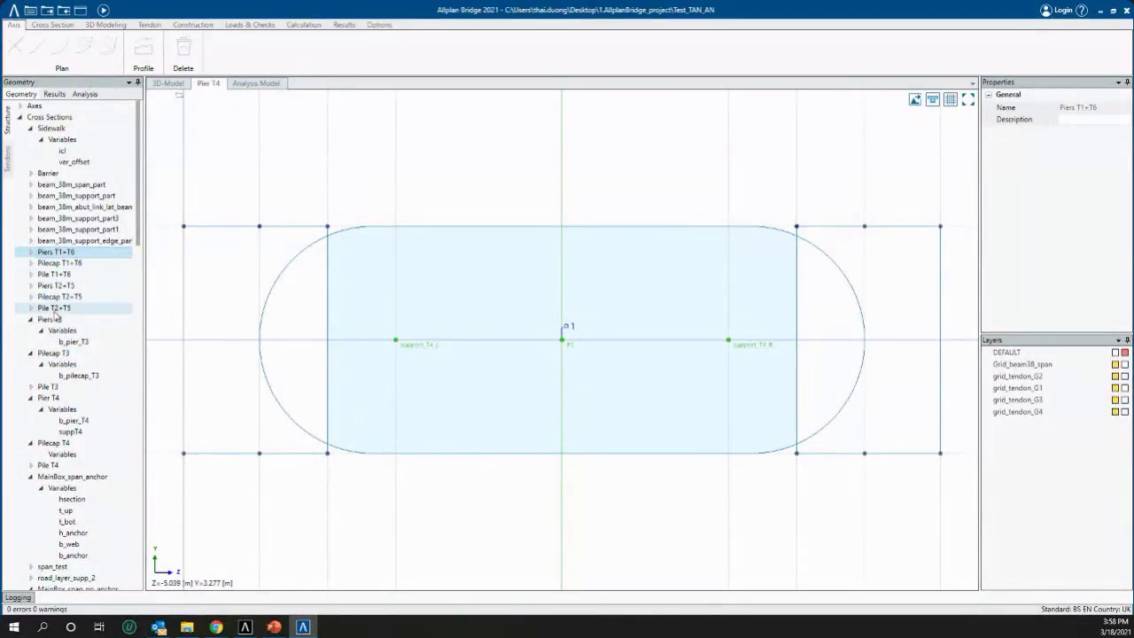
pyautogui.scroll(-2, 55, 372)
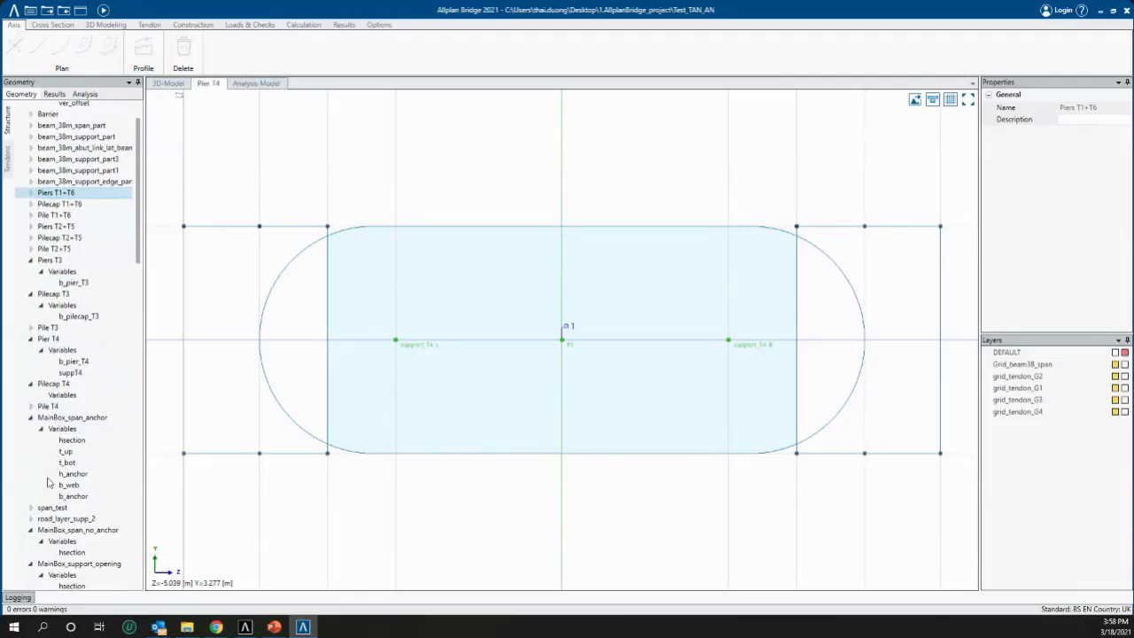
pyautogui.click(54, 406)
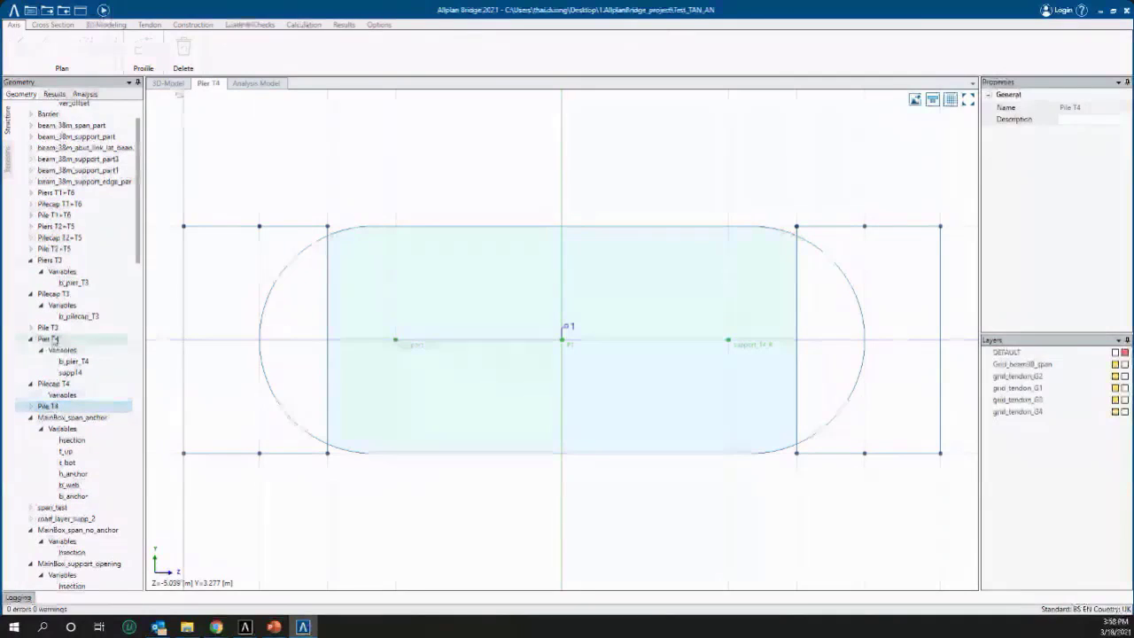
pyautogui.click(53, 340)
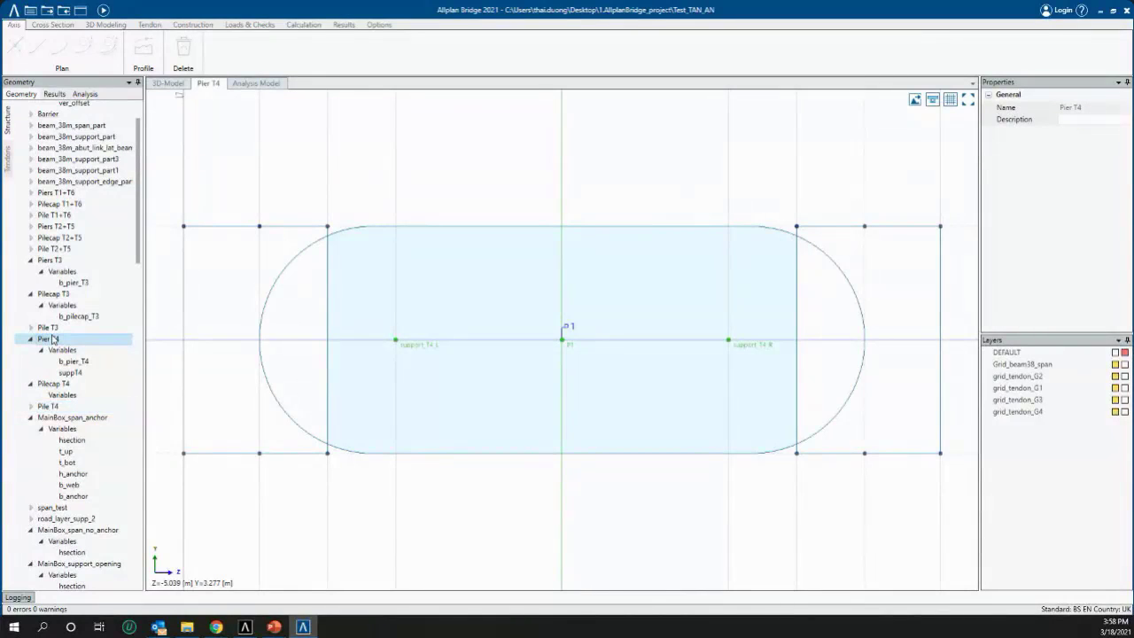
pyautogui.click(49, 385)
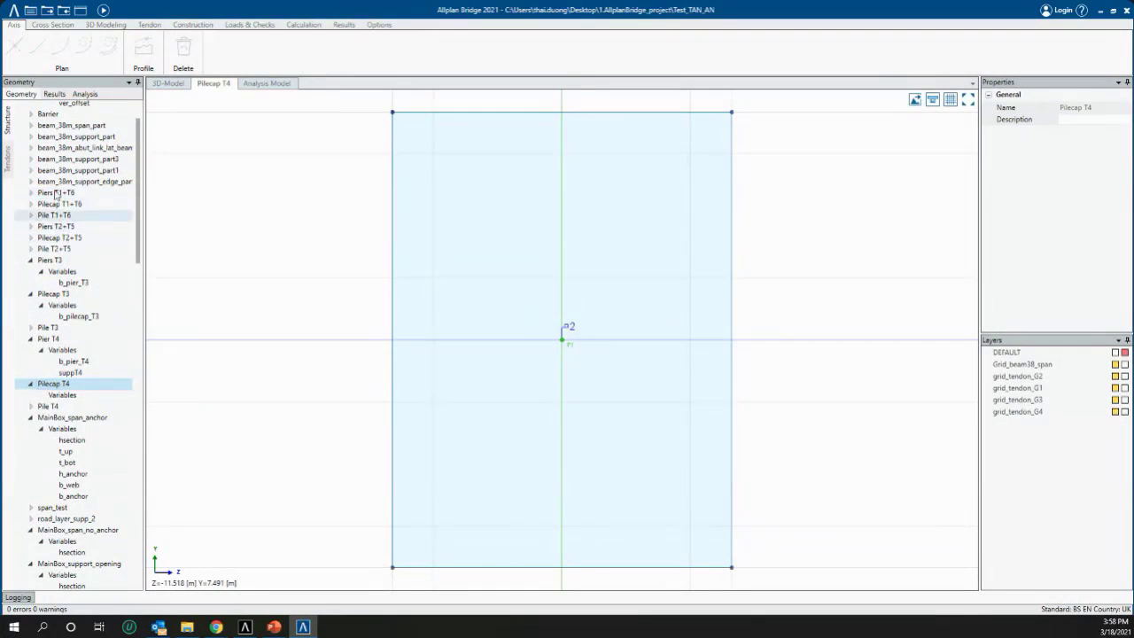
# Open the transverse beam cross sections Lateral_beam_T1 and Lateral_beam_MA_T2 in turn
pyautogui.scroll(3, 49, 168)
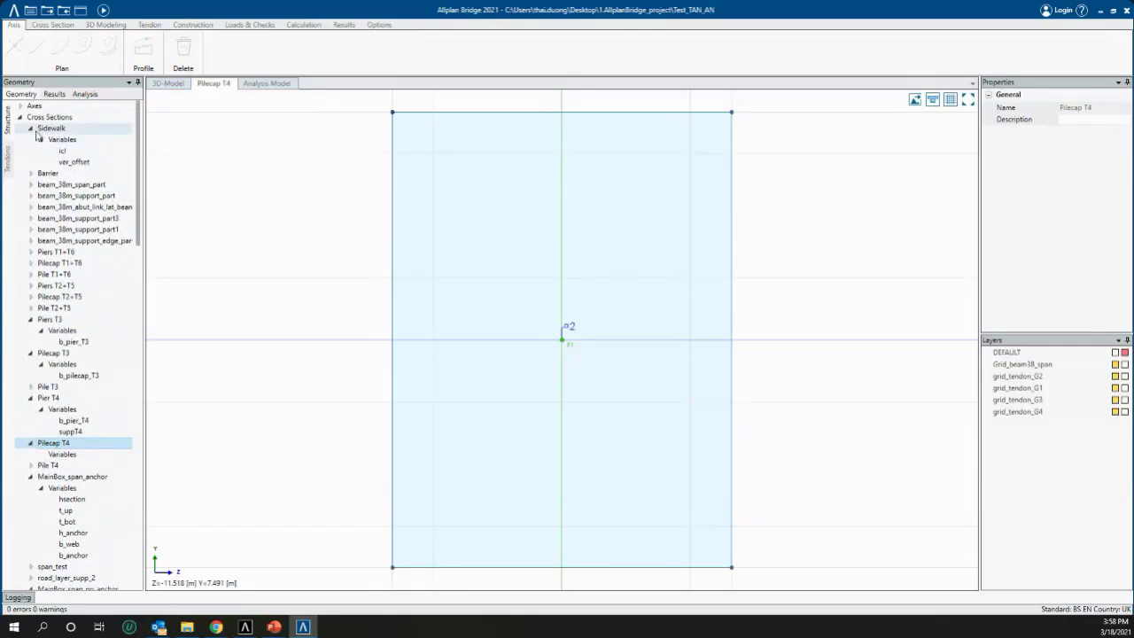
pyautogui.scroll(-9, 48, 266)
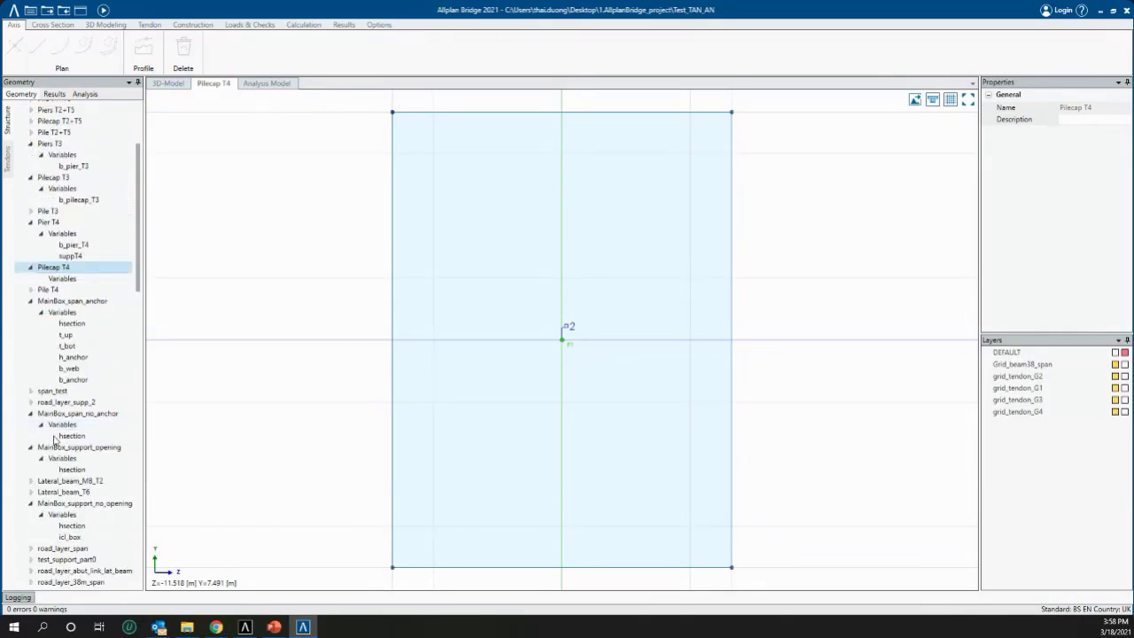
pyautogui.scroll(-5, 55, 441)
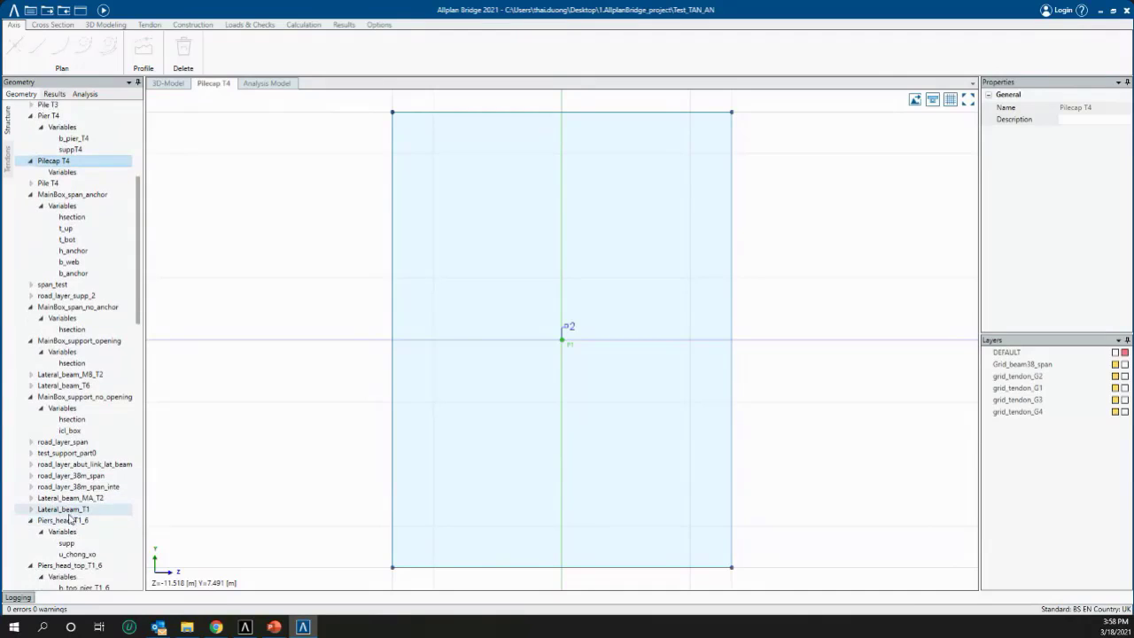
pyautogui.doubleClick(69, 510)
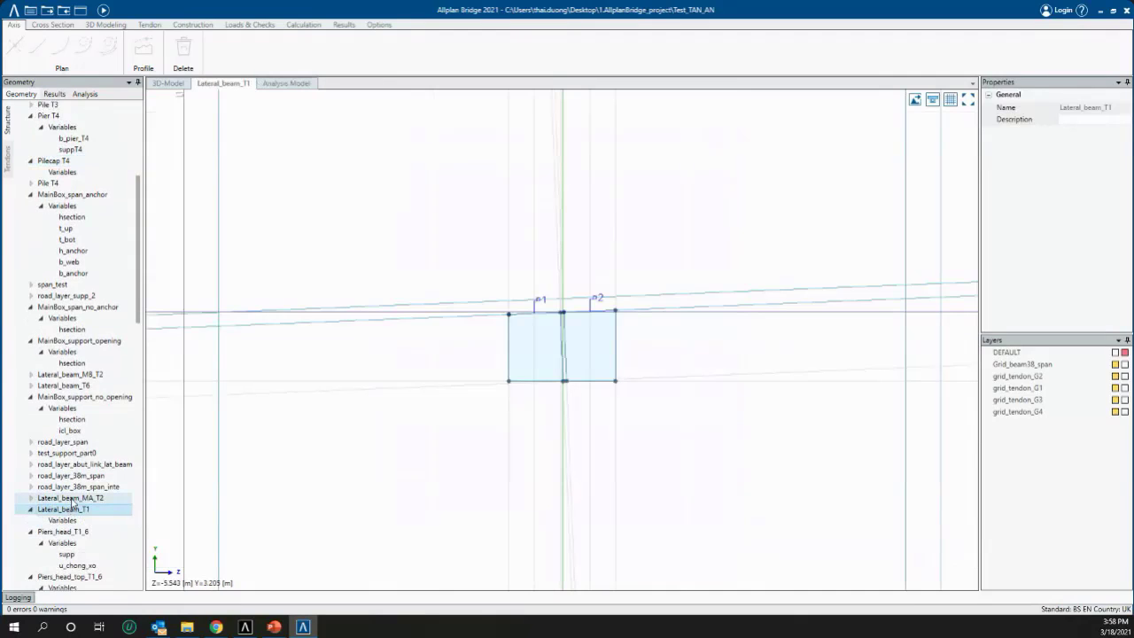
pyautogui.click(70, 499)
pyautogui.doubleClick(71, 499)
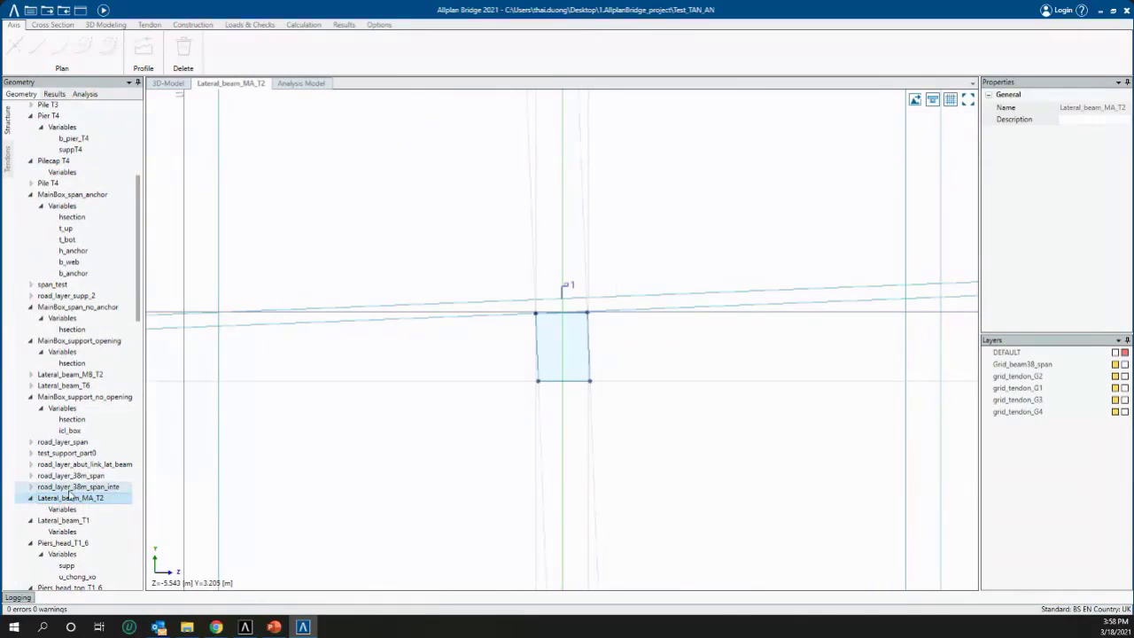
# Review the cross sections road_layer_38m_span_inte, road_layer_38m_span, road_layer_abut_link_lat_beam and road_layer_span in turn
pyautogui.click(74, 487)
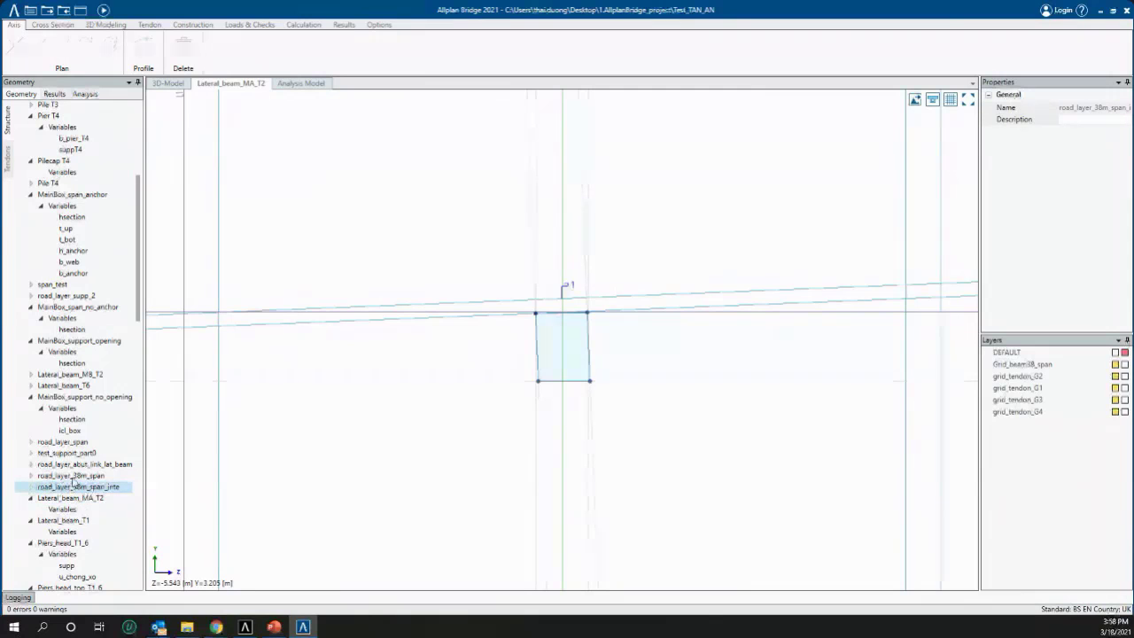
pyautogui.doubleClick(77, 486)
pyautogui.doubleClick(75, 476)
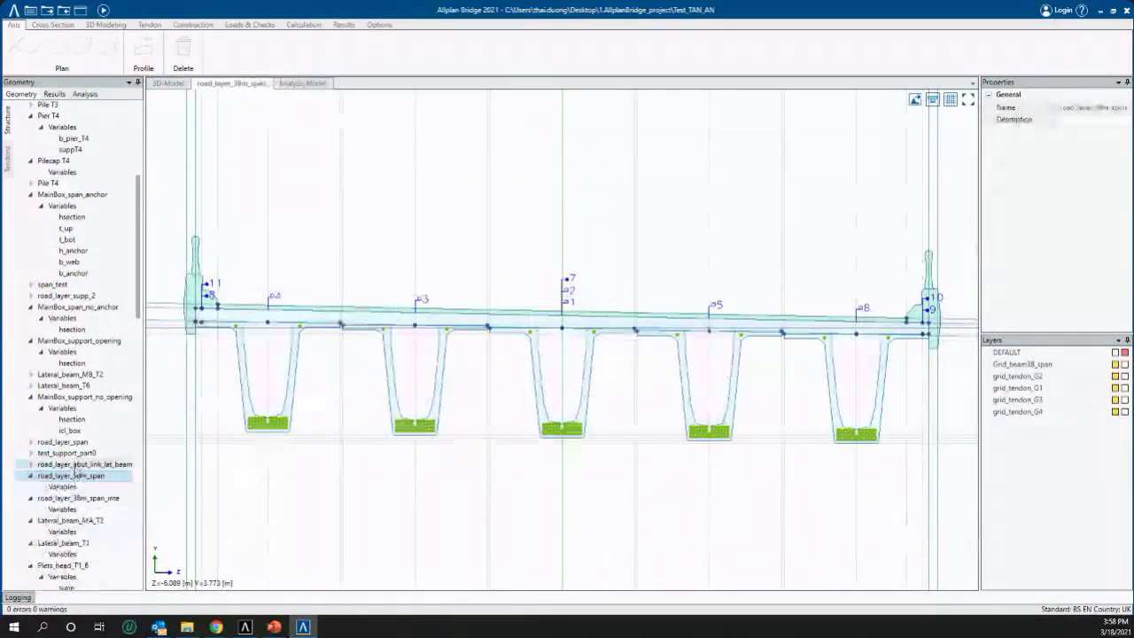
pyautogui.doubleClick(77, 463)
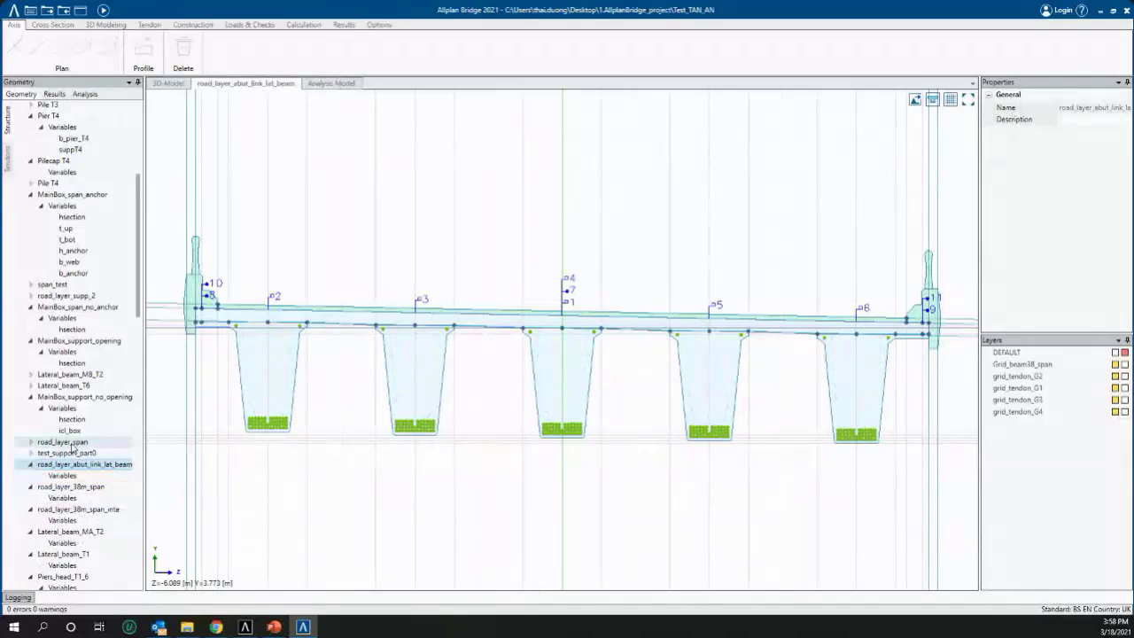
pyautogui.doubleClick(73, 443)
# Open the Lateral_beam_T6 cross section and collapse the variables of MainBox_support_no_opening
pyautogui.doubleClick(44, 387)
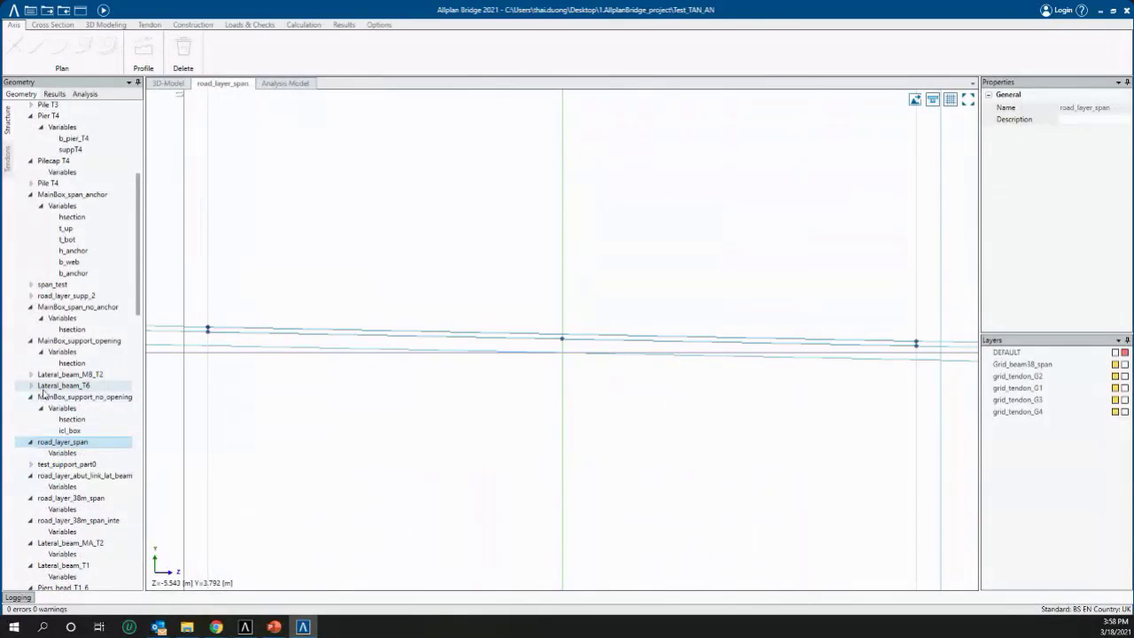
pyautogui.click(31, 388)
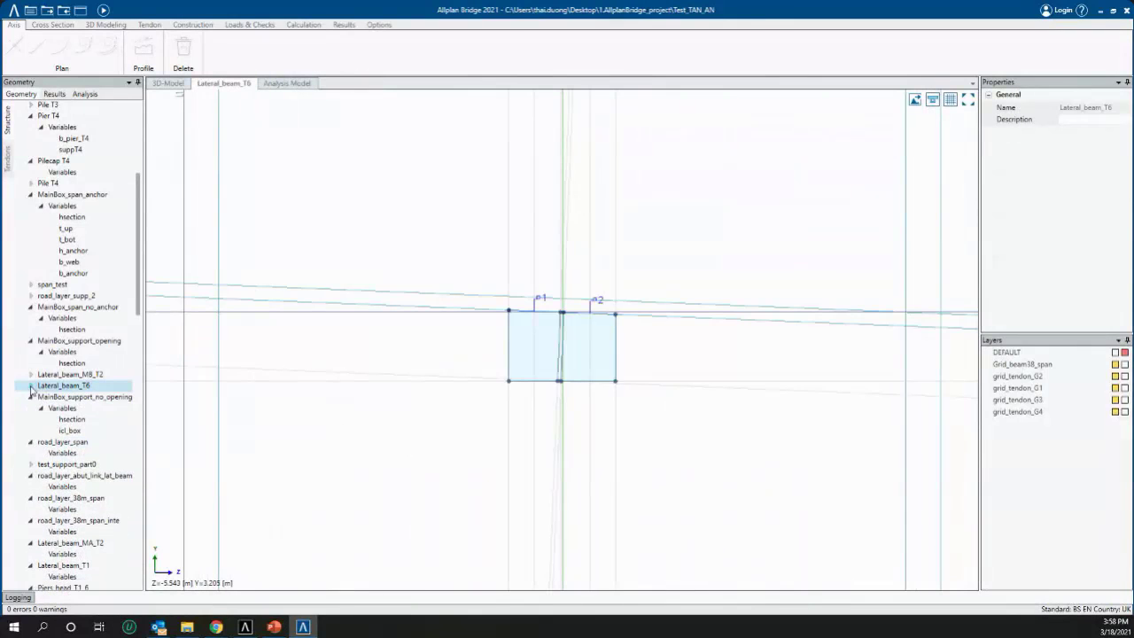
pyautogui.click(31, 397)
# Open the Beam_head_T2 cross section and examine the support points on its two step levels
pyautogui.scroll(-3, 36, 505)
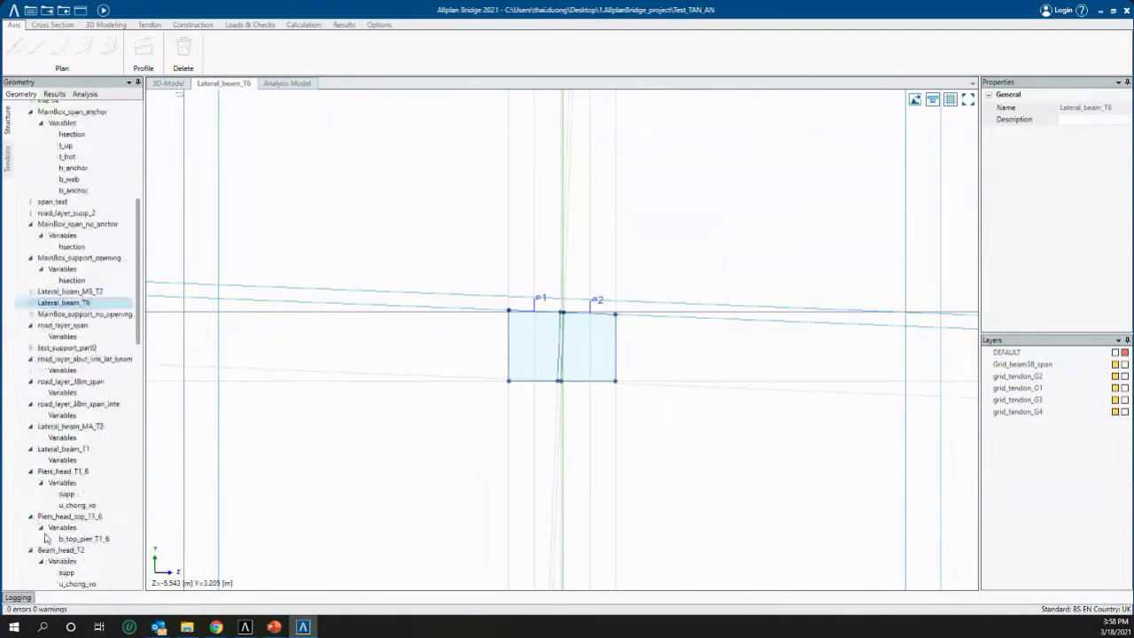
pyautogui.doubleClick(60, 538)
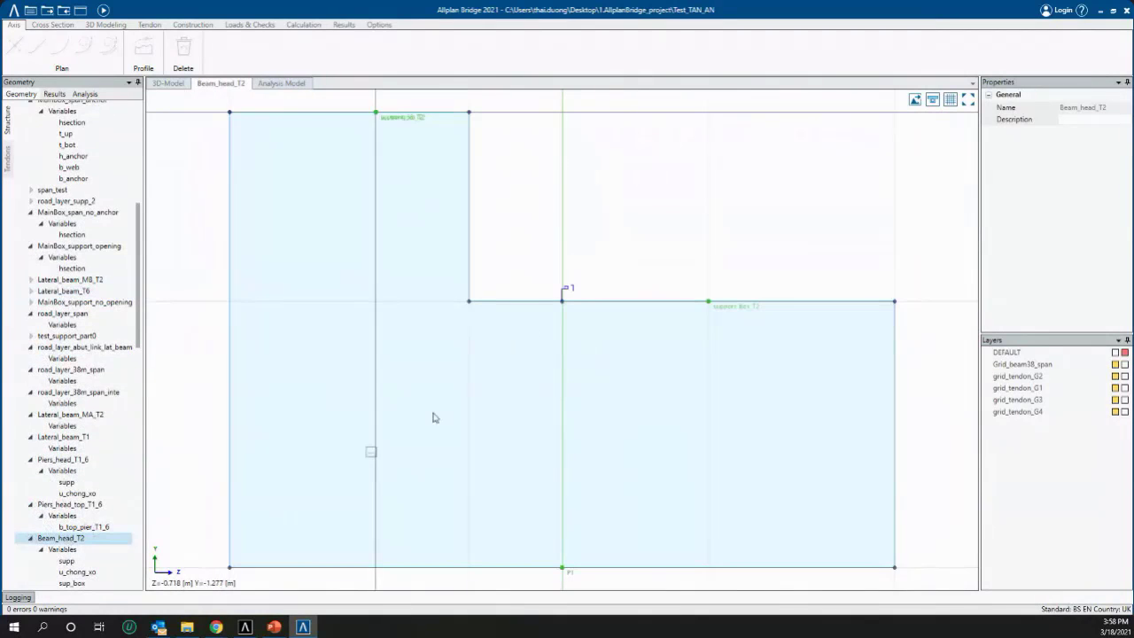
pyautogui.scroll(-2, 433, 417)
pyautogui.scroll(2, 434, 236)
pyautogui.scroll(-1, 400, 204)
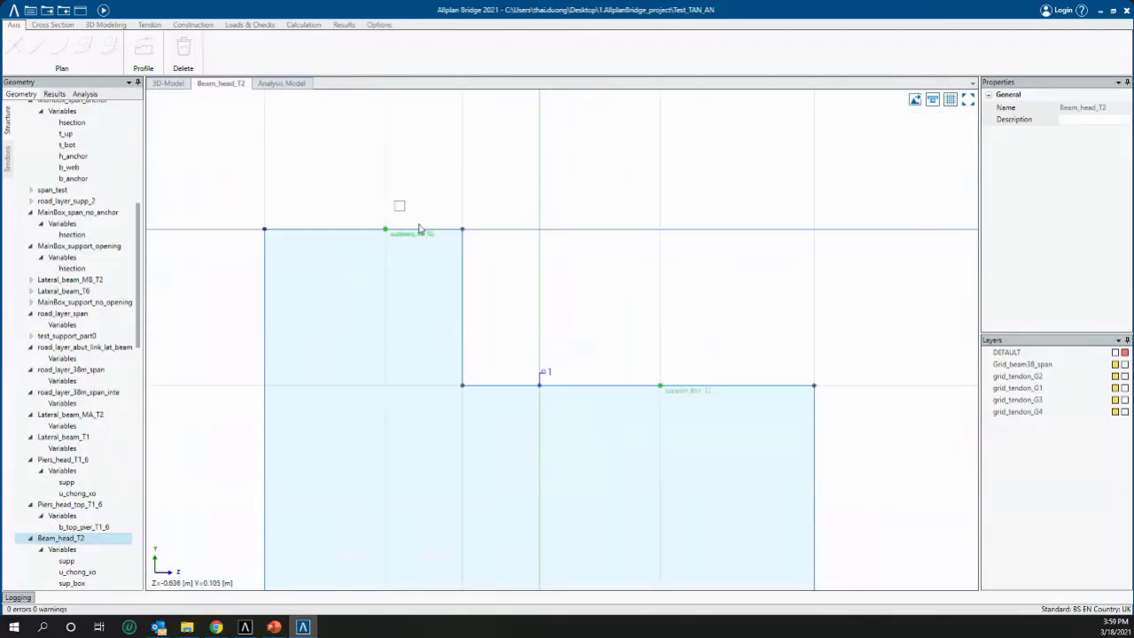
# Select the support_Box_T2 reference point in the Beam_head_T2 cross section to inspect its ALLPLAN placement properties
pyautogui.scroll(4, 716, 399)
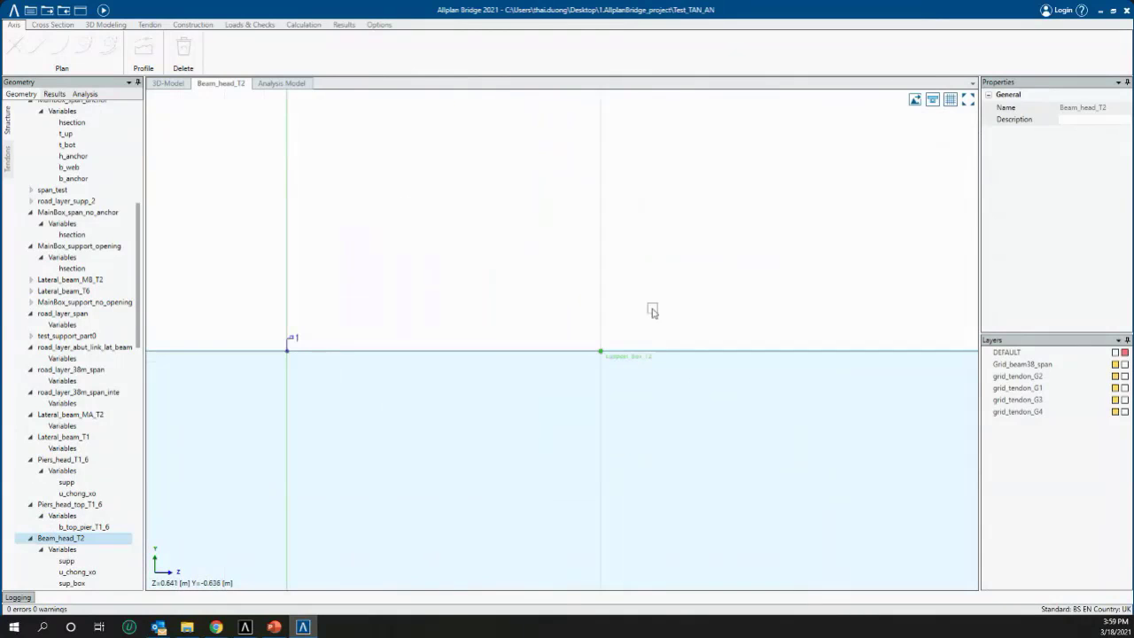
pyautogui.click(598, 358)
pyautogui.click(600, 355)
pyautogui.click(659, 316)
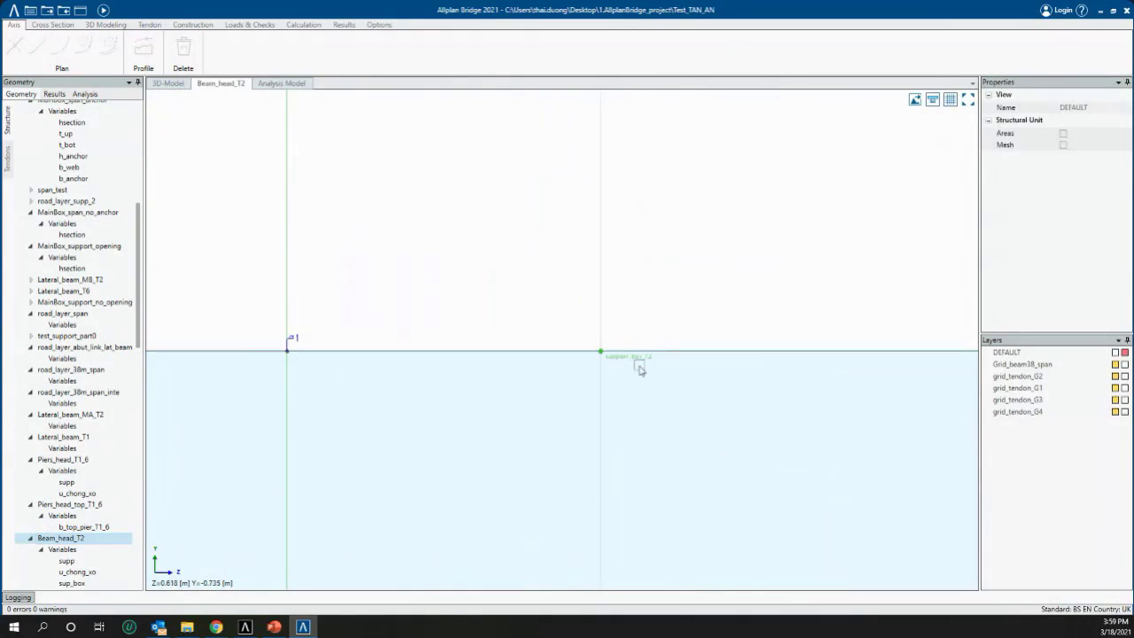
pyautogui.click(639, 370)
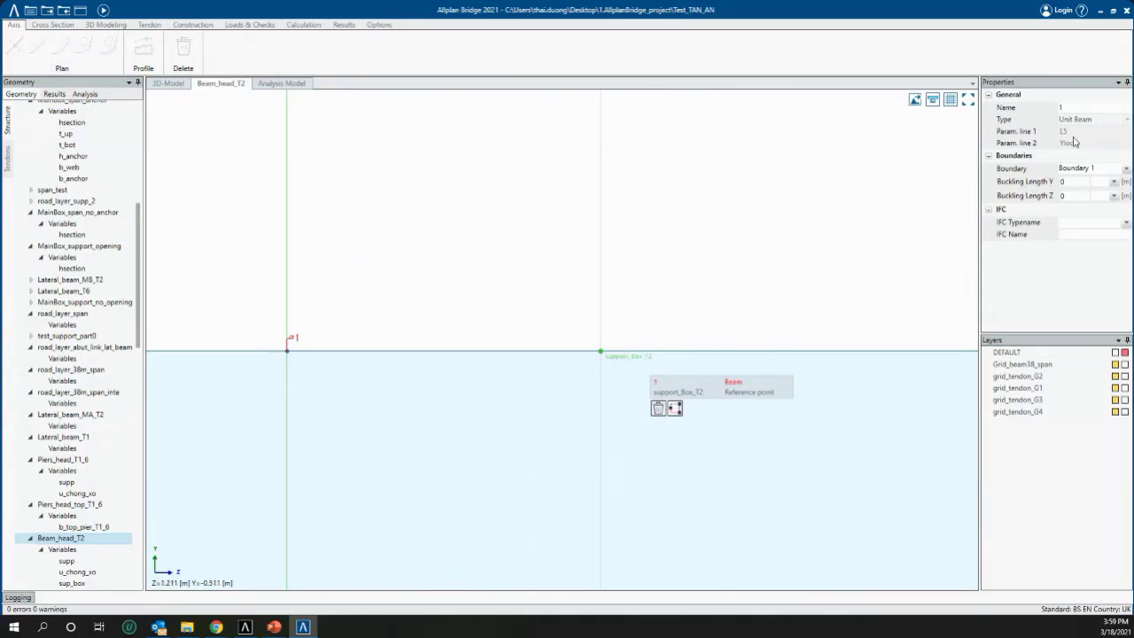
pyautogui.click(735, 392)
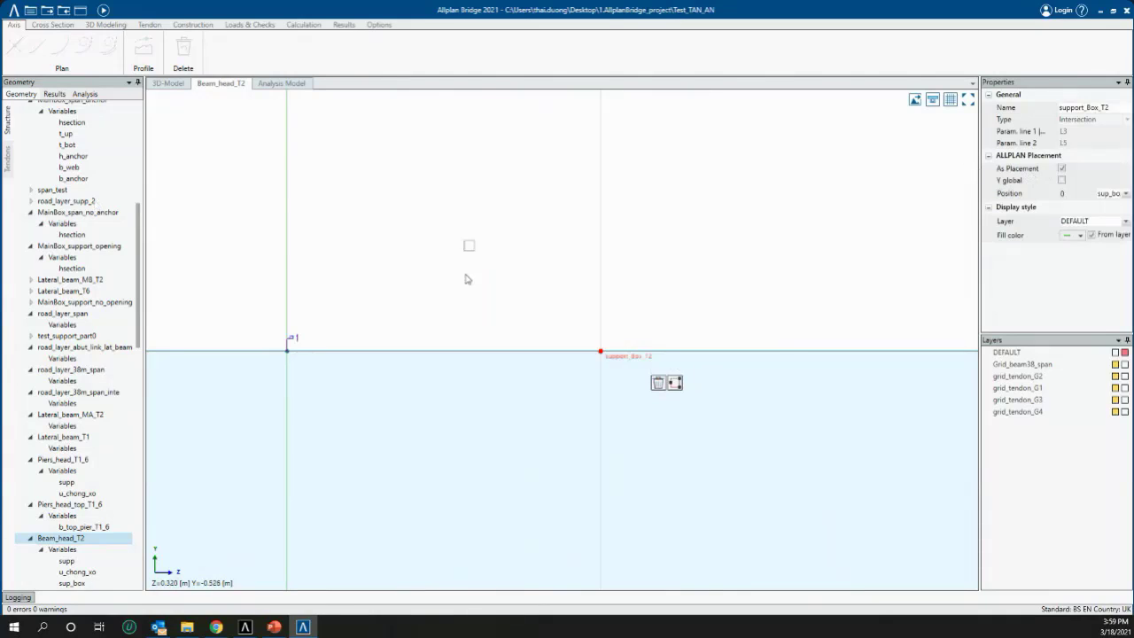
# Switch to Allplan and change the tool set to the one containing Parametric Modeling and the Allplan Bridge import
pyautogui.click(246, 627)
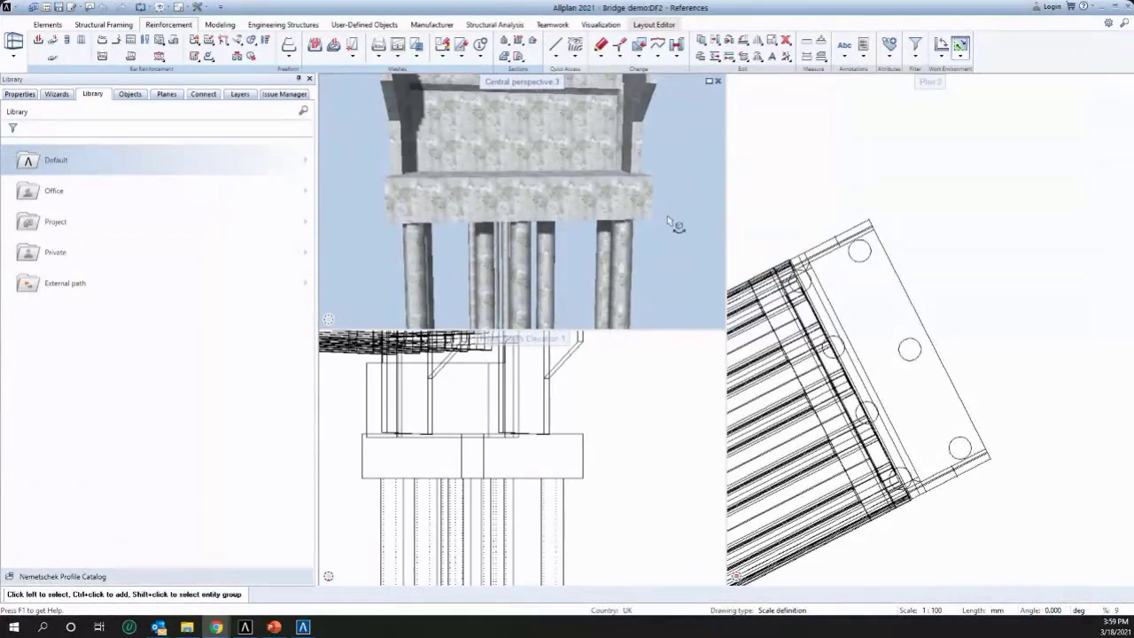
pyautogui.scroll(-6, 576, 248)
pyautogui.moveTo(652, 219); pyautogui.dragTo(678, 213)
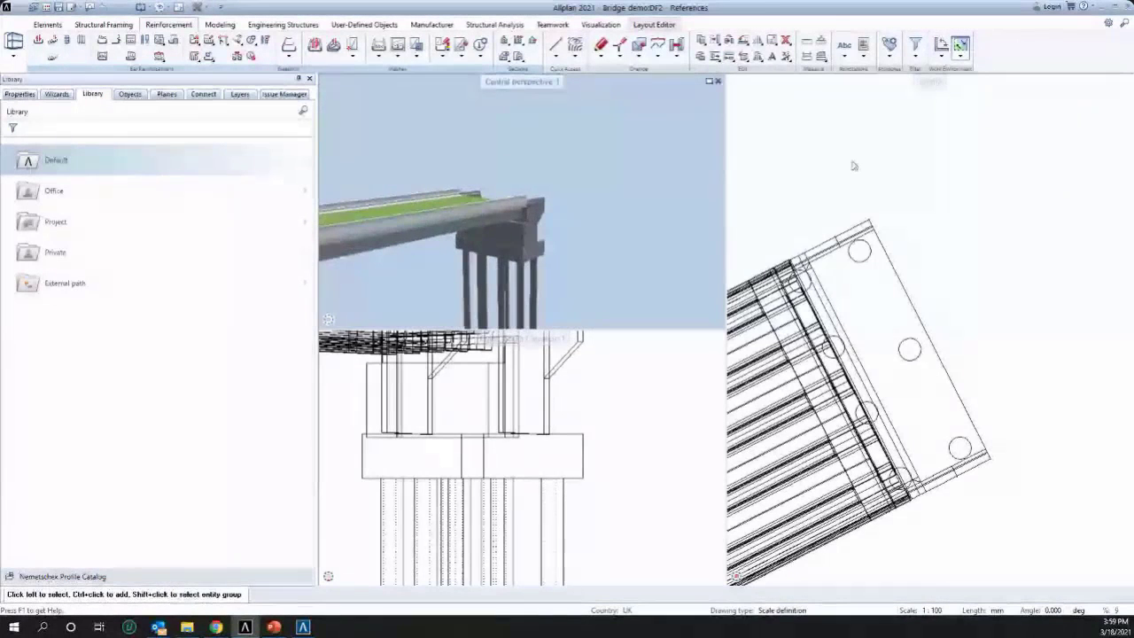
pyautogui.click(283, 24)
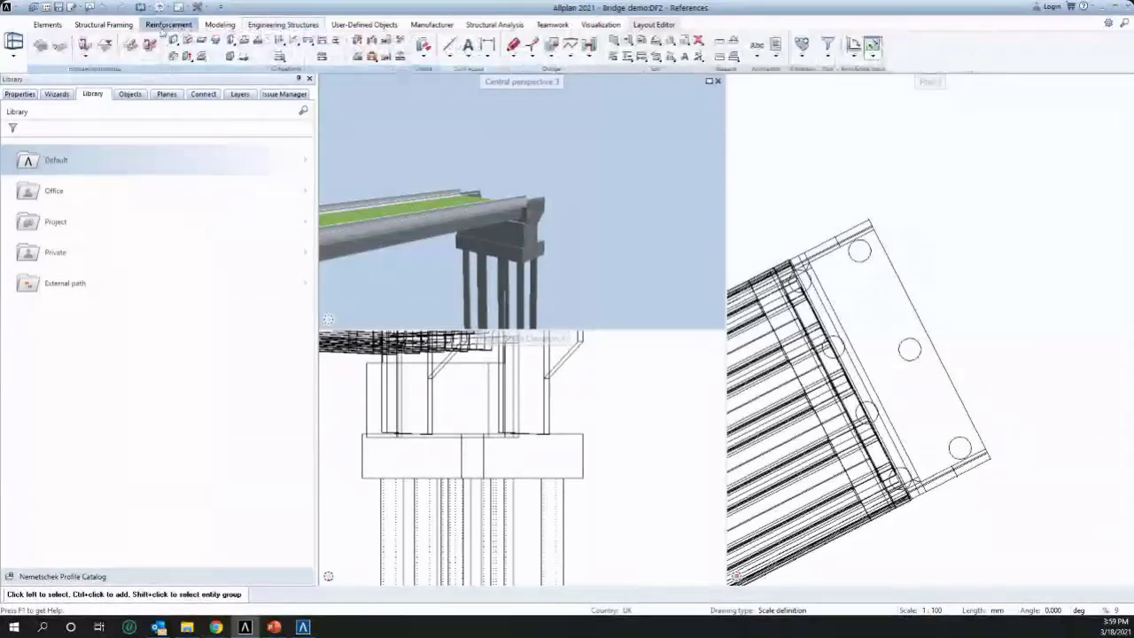
pyautogui.click(15, 56)
pyautogui.click(40, 121)
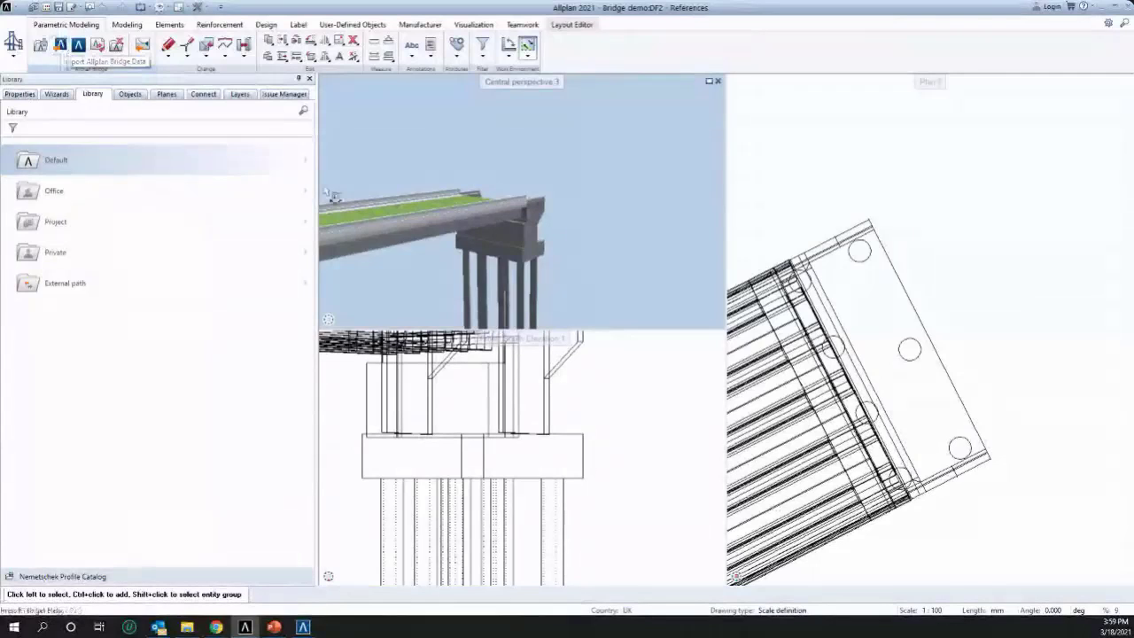
# Examine the imported bridge in the perspective view, from the whole structure to the abutment and deck edge
pyautogui.moveTo(561, 207); pyautogui.dragTo(660, 206)
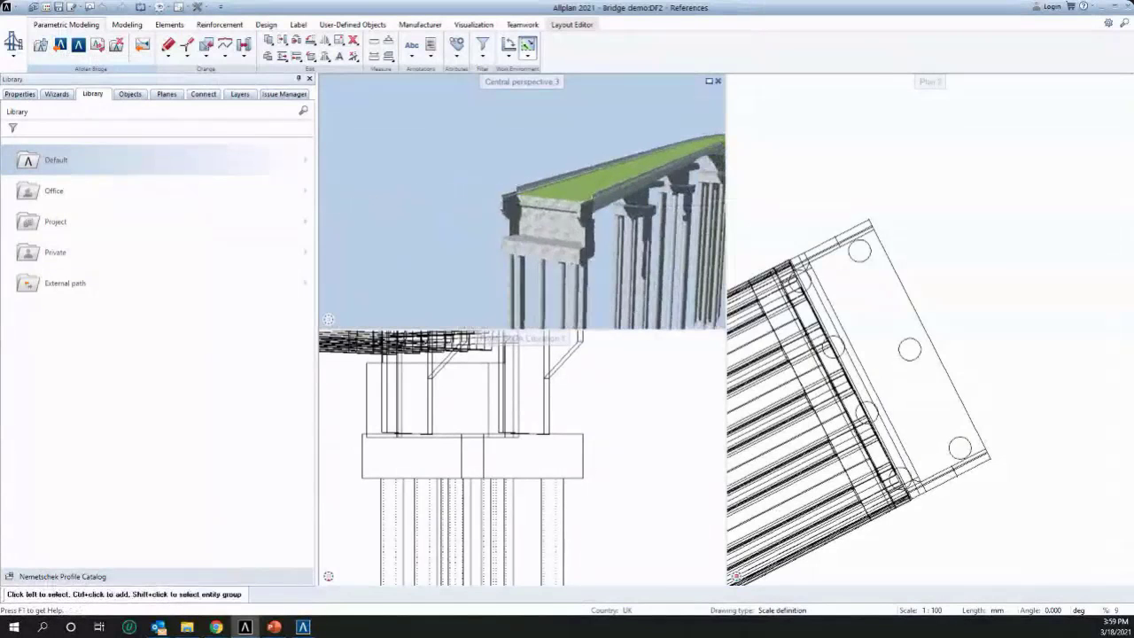
pyautogui.moveTo(581, 220); pyautogui.dragTo(484, 232, button='middle')
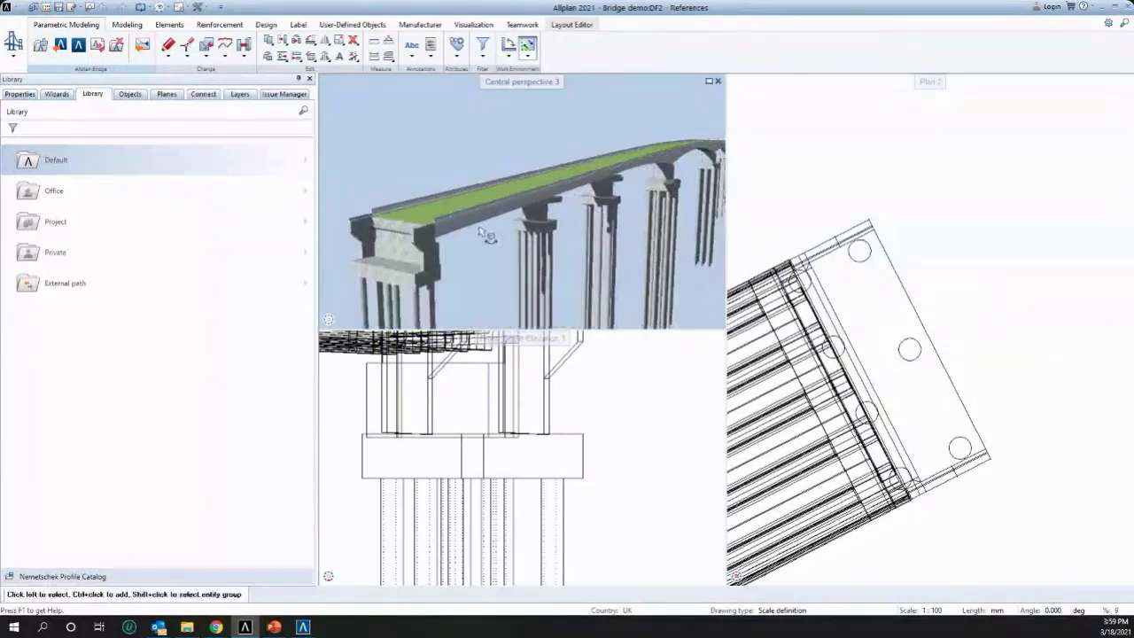
pyautogui.scroll(-5, 532, 198)
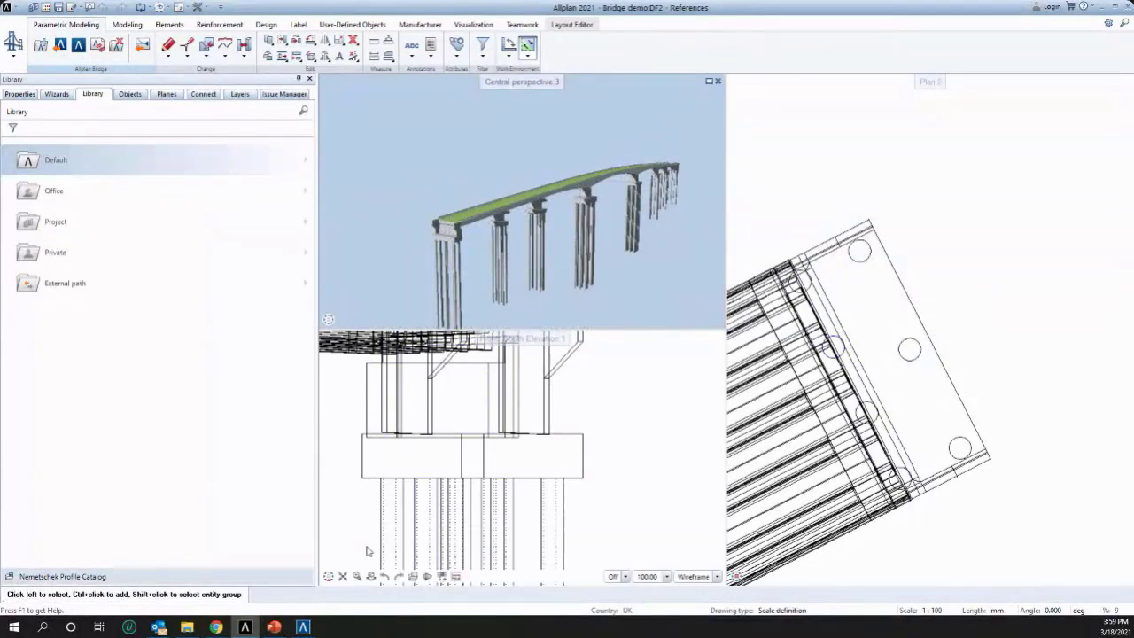
pyautogui.scroll(5, 437, 258)
pyautogui.scroll(2, 437, 258)
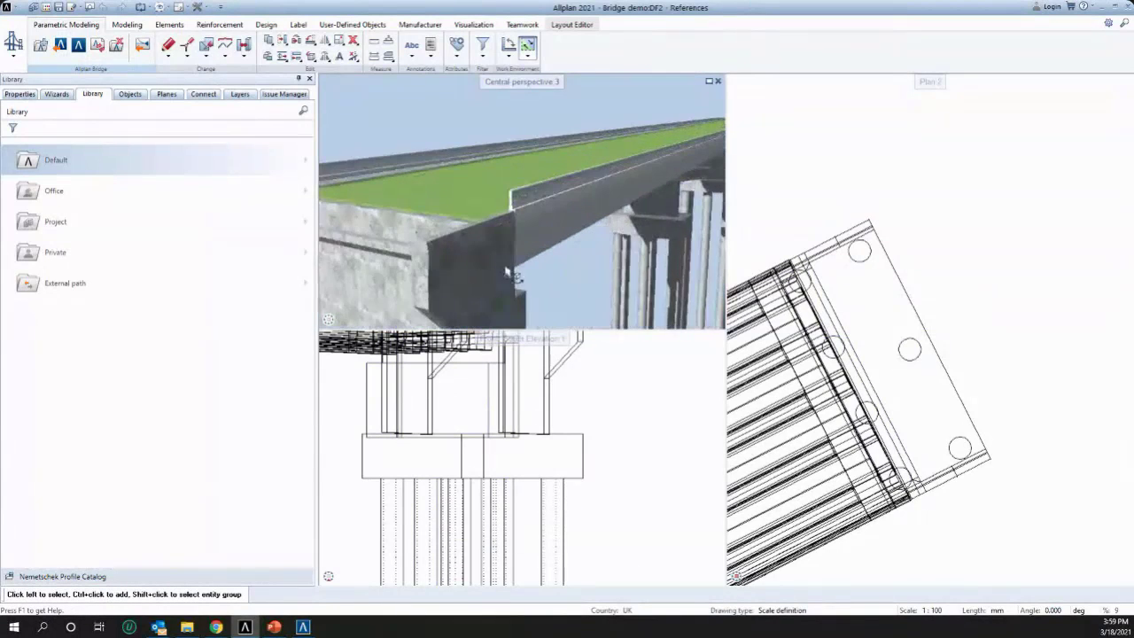
pyautogui.moveTo(511, 274); pyautogui.dragTo(437, 255)
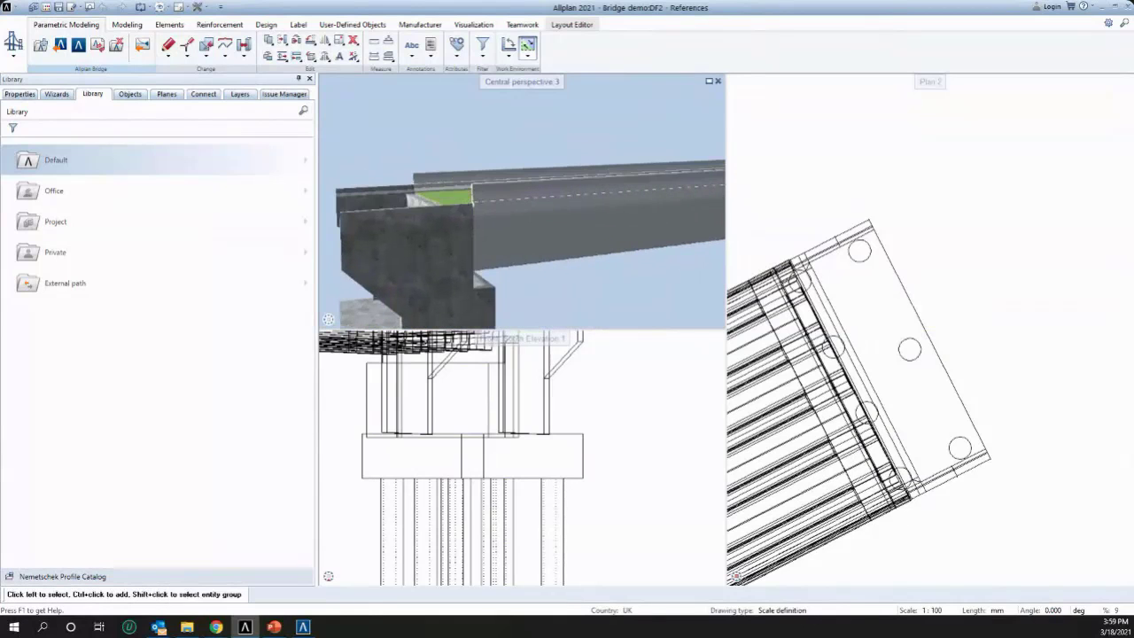
pyautogui.moveTo(484, 227); pyautogui.dragTo(444, 243, button='middle')
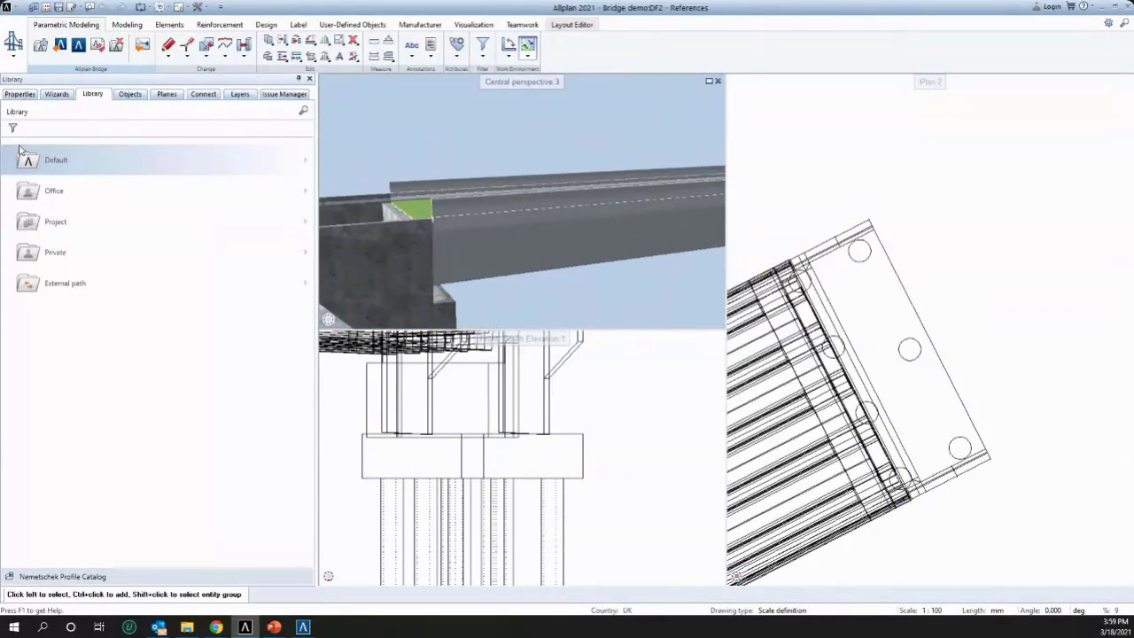
# Open the project's building structure, expand Reinforcement and Test_TAN_AN, and deactivate all drawing files of Test_TAN_AN
pyautogui.click(909, 173)
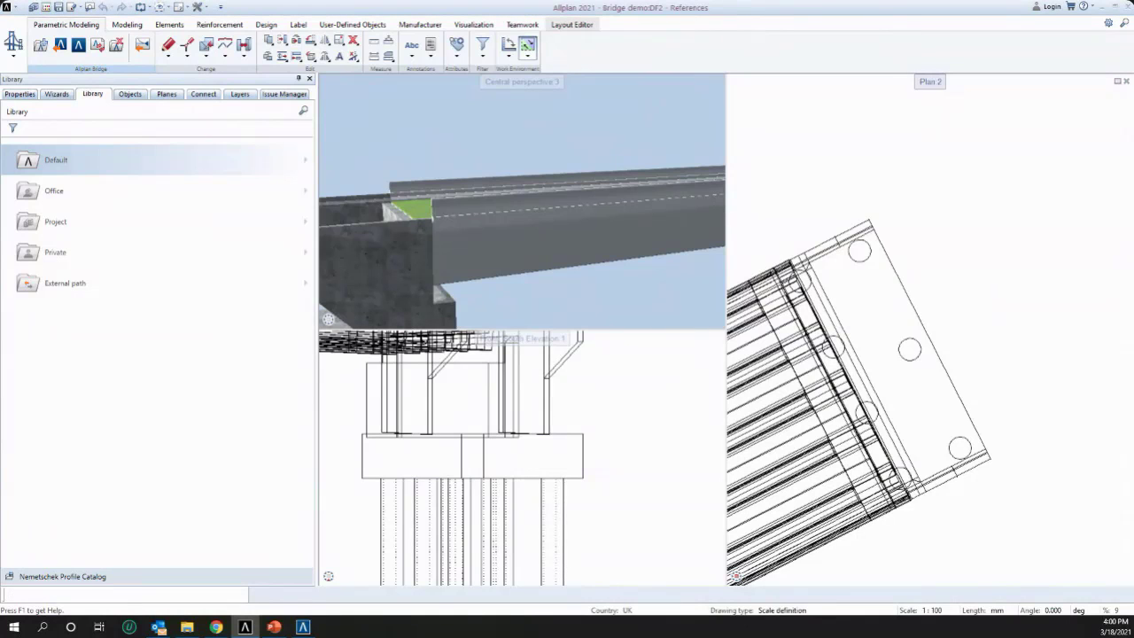
pyautogui.doubleClick(545, 4)
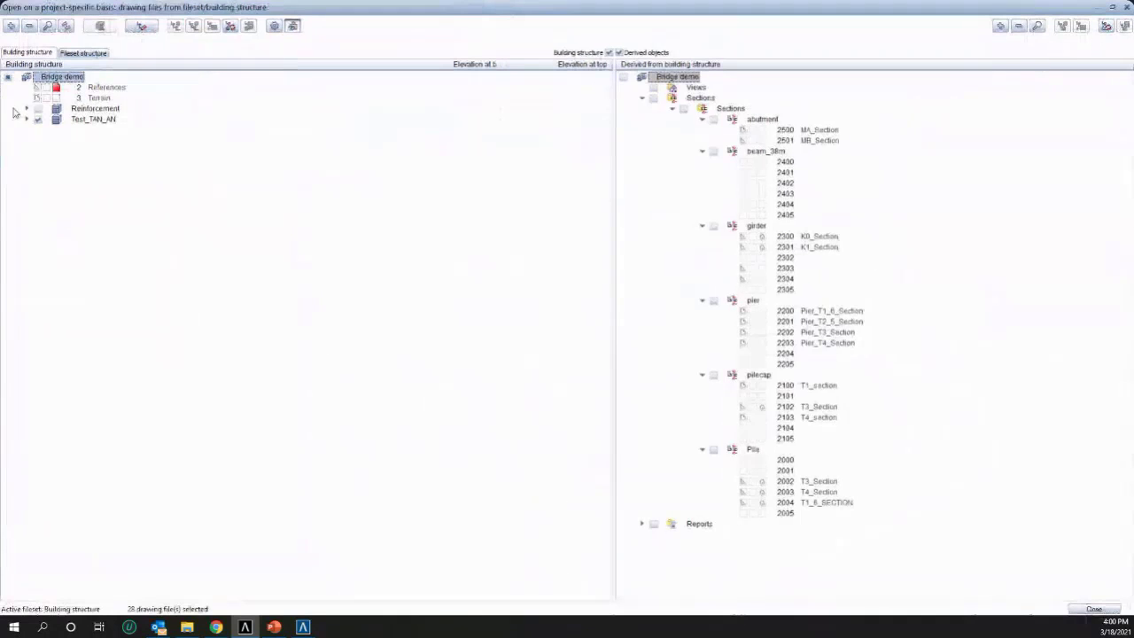
pyautogui.click(27, 108)
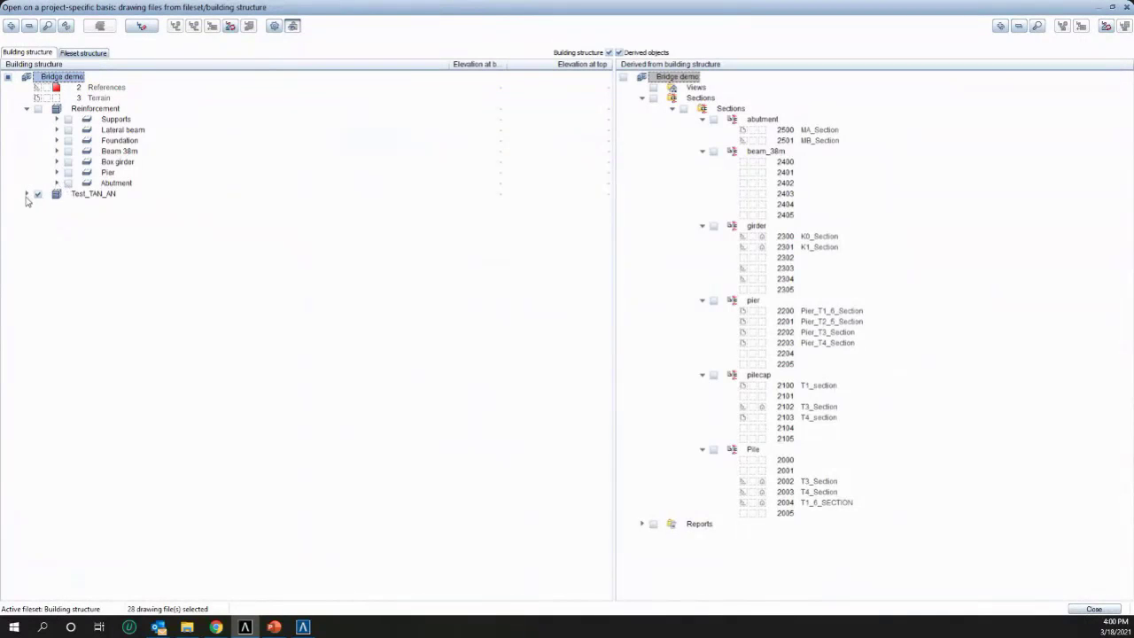
pyautogui.click(27, 194)
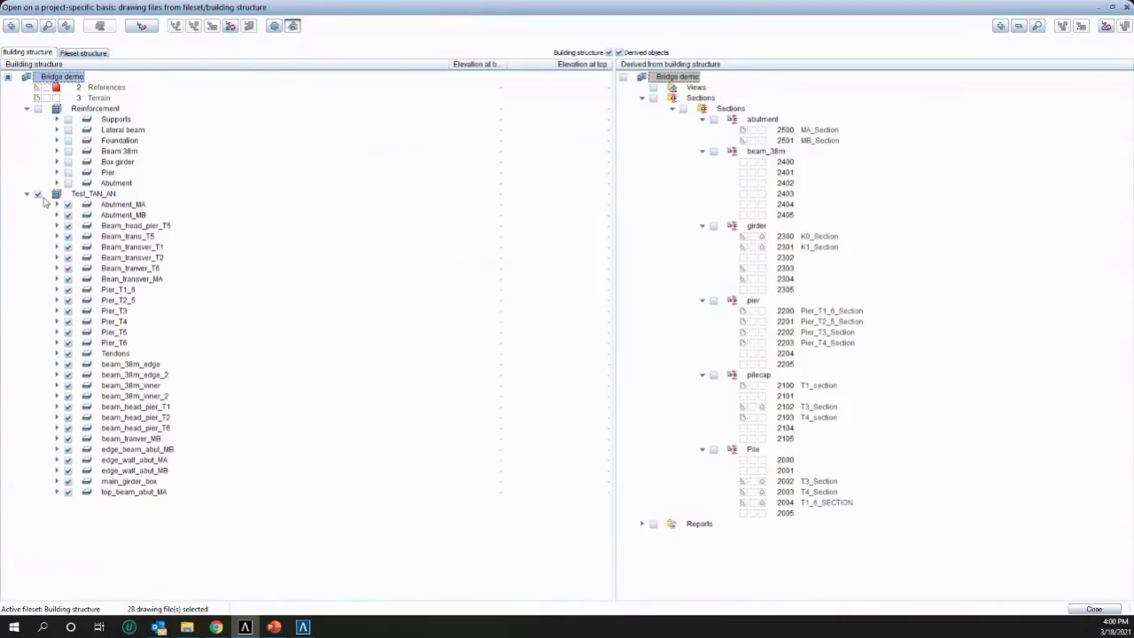
pyautogui.click(37, 195)
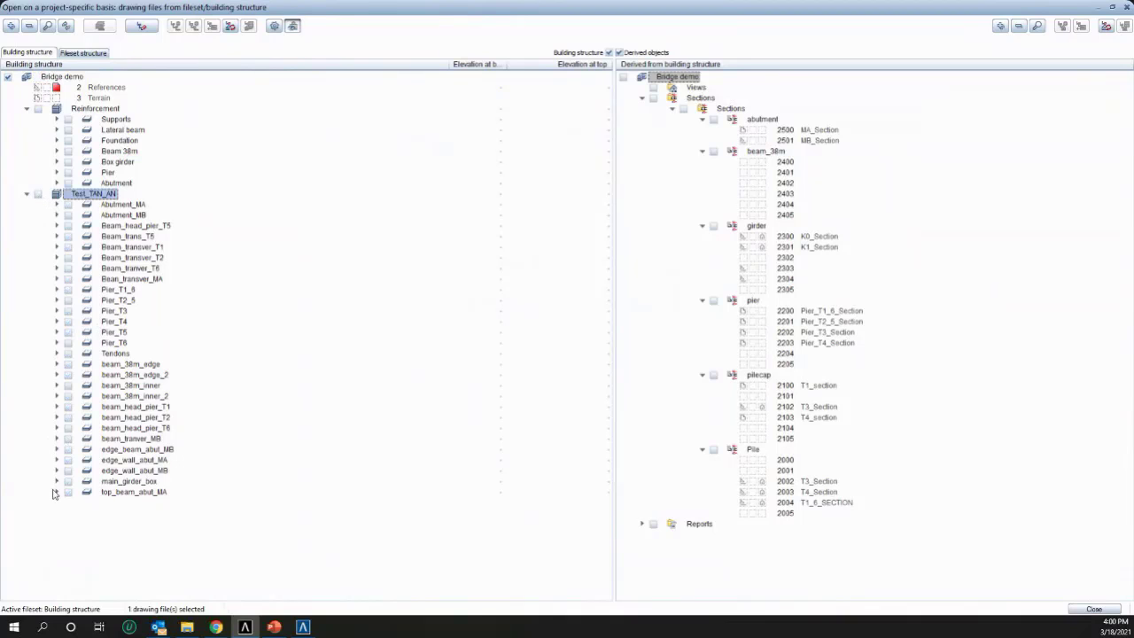
# Load the Tendons drawing files 2550 to 2562 with 2550 as the active file, and close the file selection
pyautogui.click(56, 354)
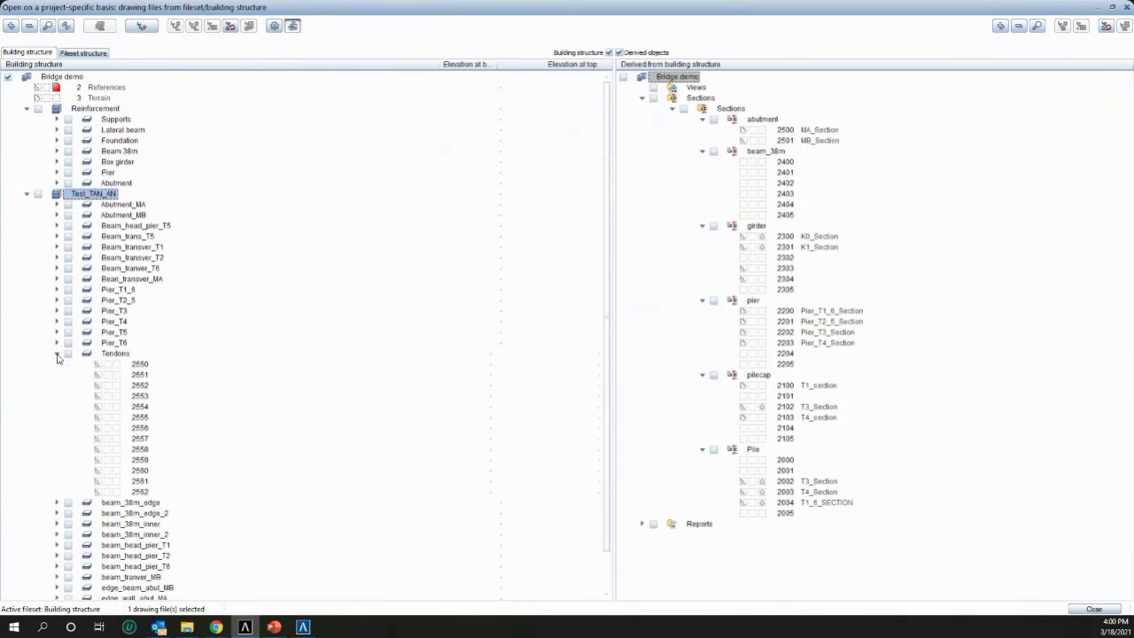
pyautogui.click(135, 365)
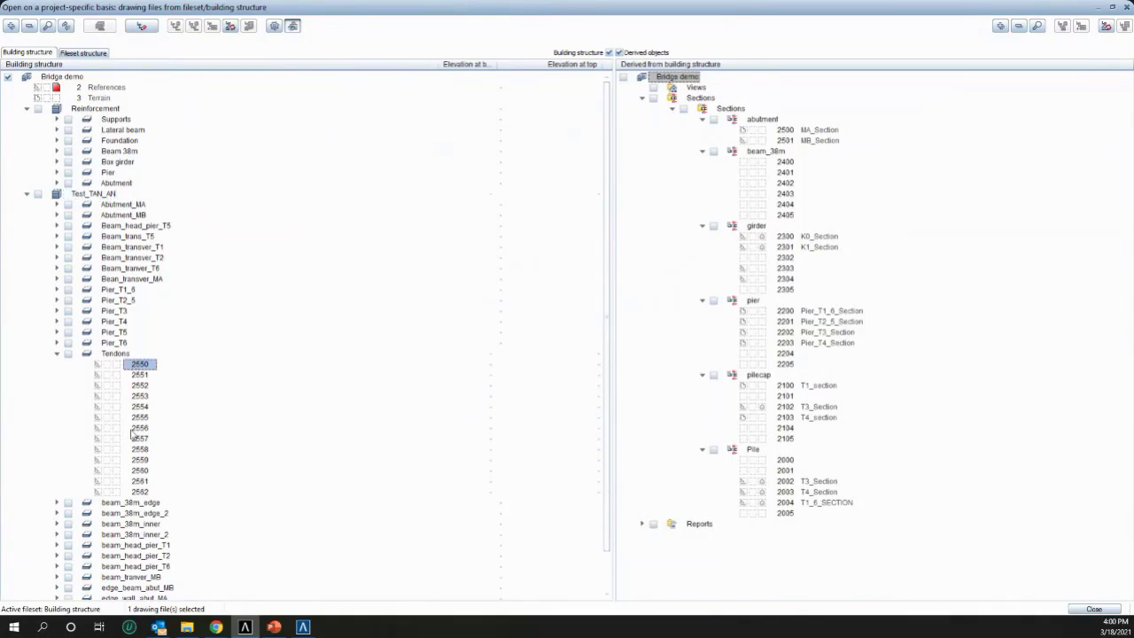
pyautogui.keyDown('shift'); pyautogui.click(116, 492); pyautogui.keyUp('shift')
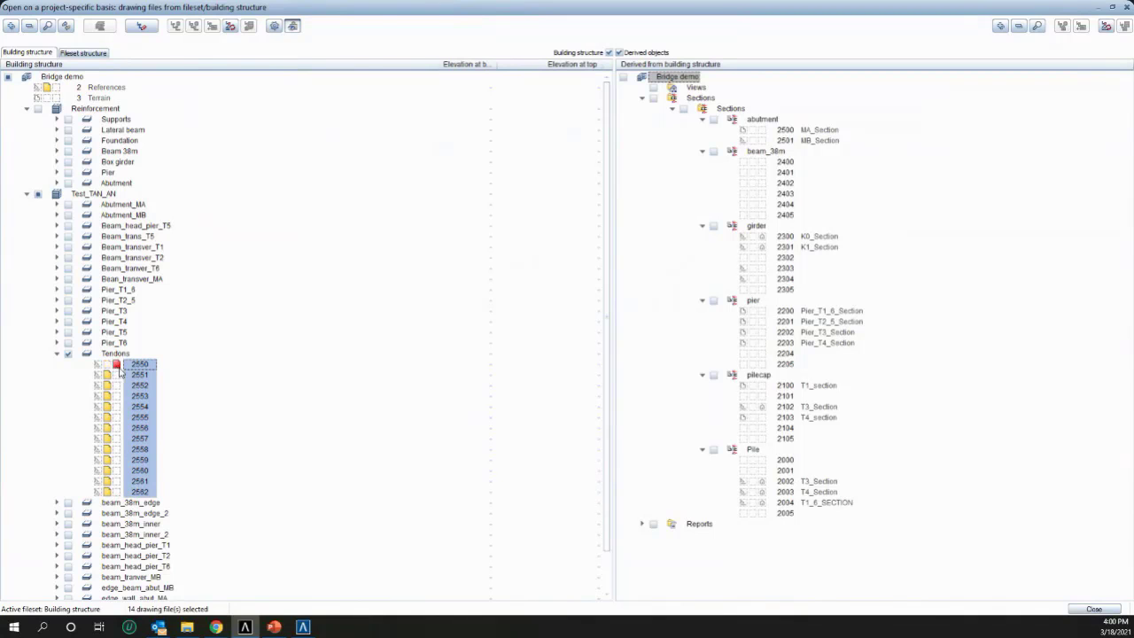
pyautogui.press('Escape')
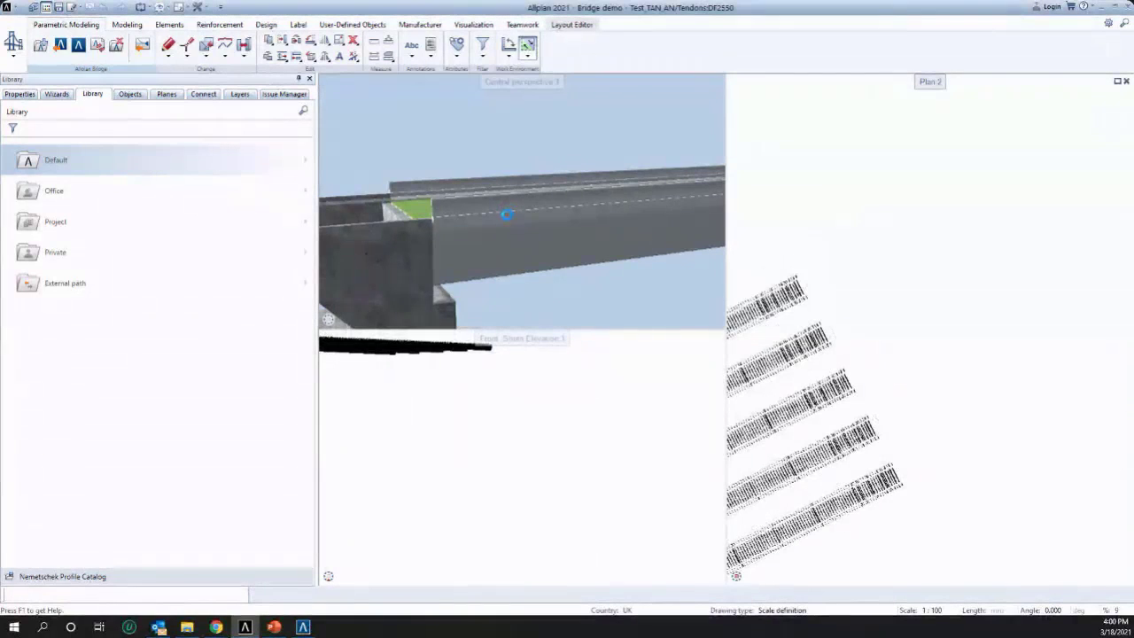
# Maximize the Central perspective view and examine the course of the tendons along the bridge
pyautogui.scroll(-5, 373, 267)
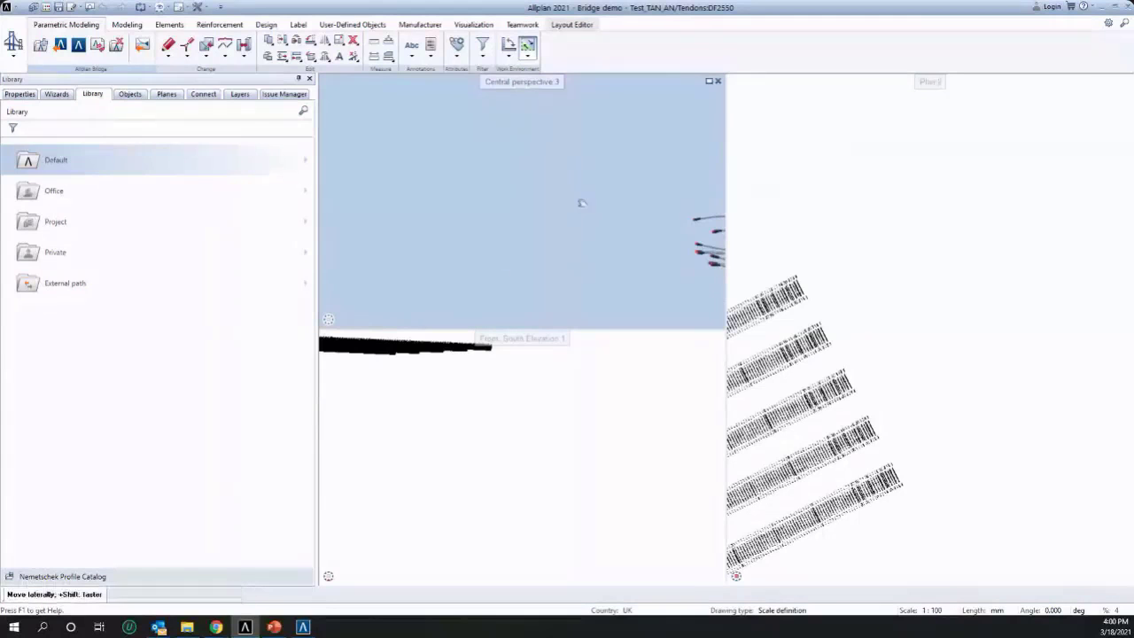
pyautogui.click(709, 82)
pyautogui.scroll(5, 724, 344)
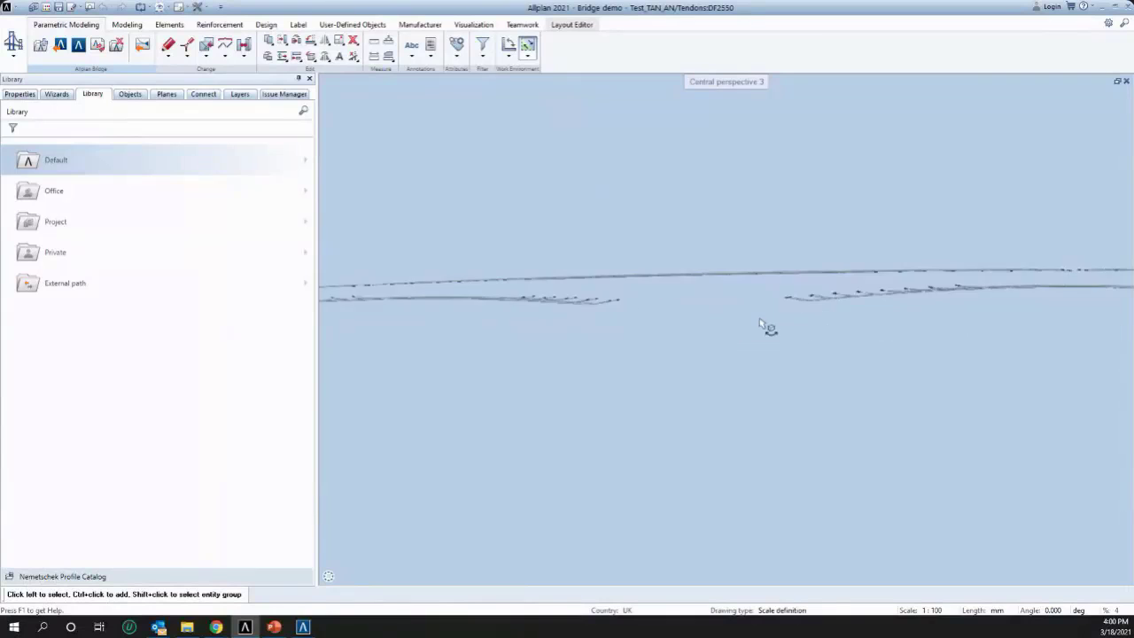
pyautogui.scroll(1, 884, 275)
pyautogui.scroll(-5, 877, 279)
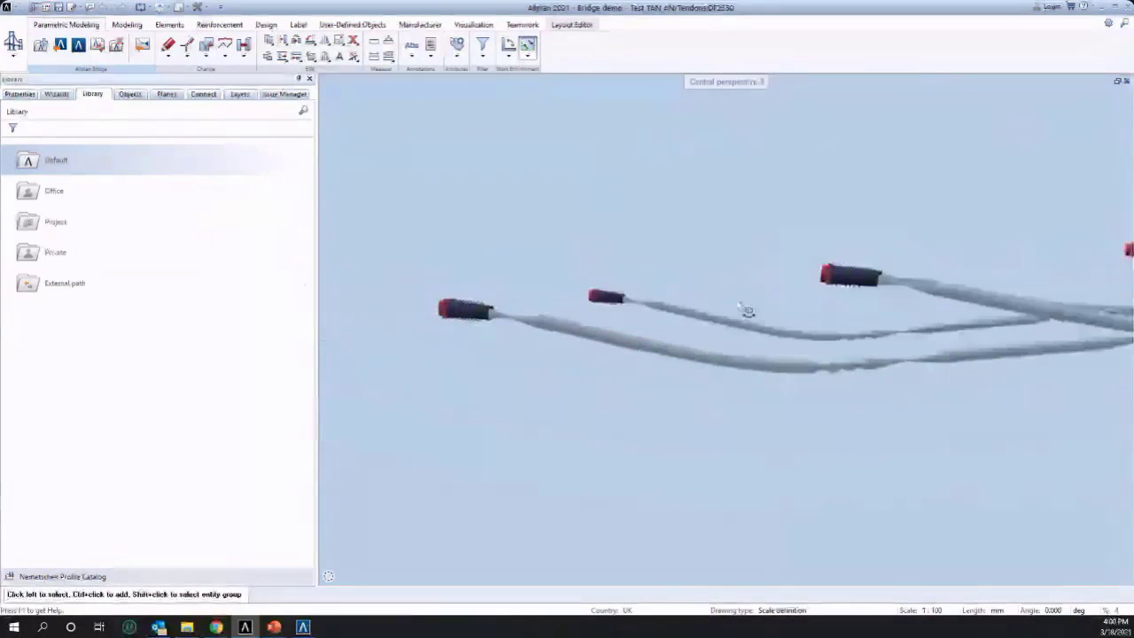
pyautogui.scroll(3, 978, 213)
pyautogui.moveTo(979, 210); pyautogui.dragTo(769, 383, button='middle')
pyautogui.moveTo(770, 383); pyautogui.dragTo(1043, 196)
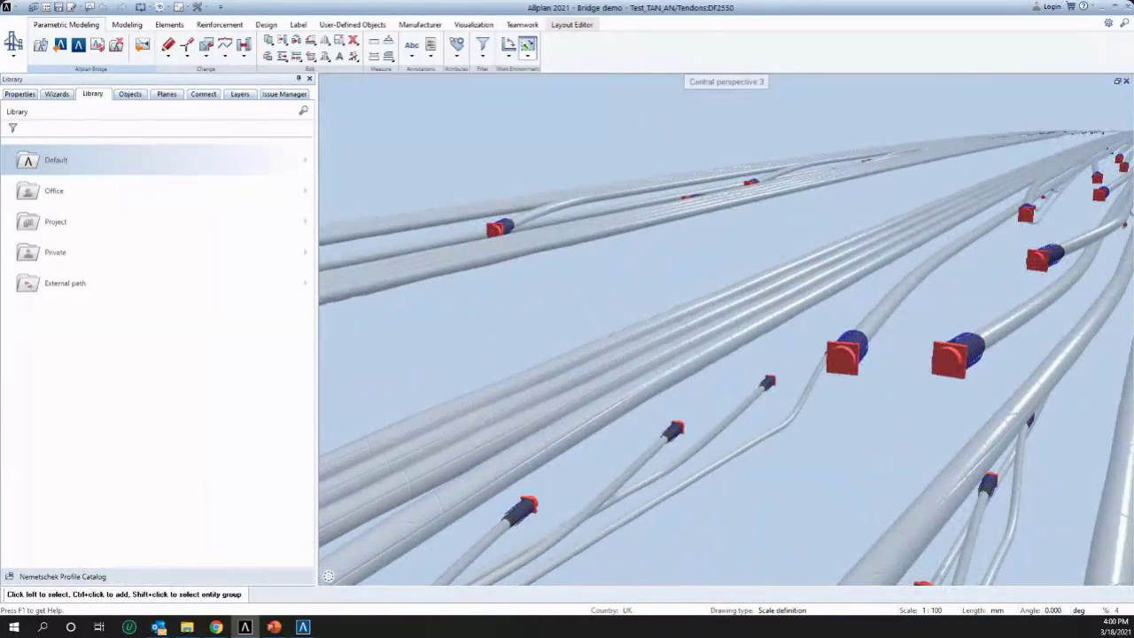
# Inspect a tendon anchorage close up, including its anchor plate, spiral reinforcement and duct
pyautogui.scroll(3, 864, 354)
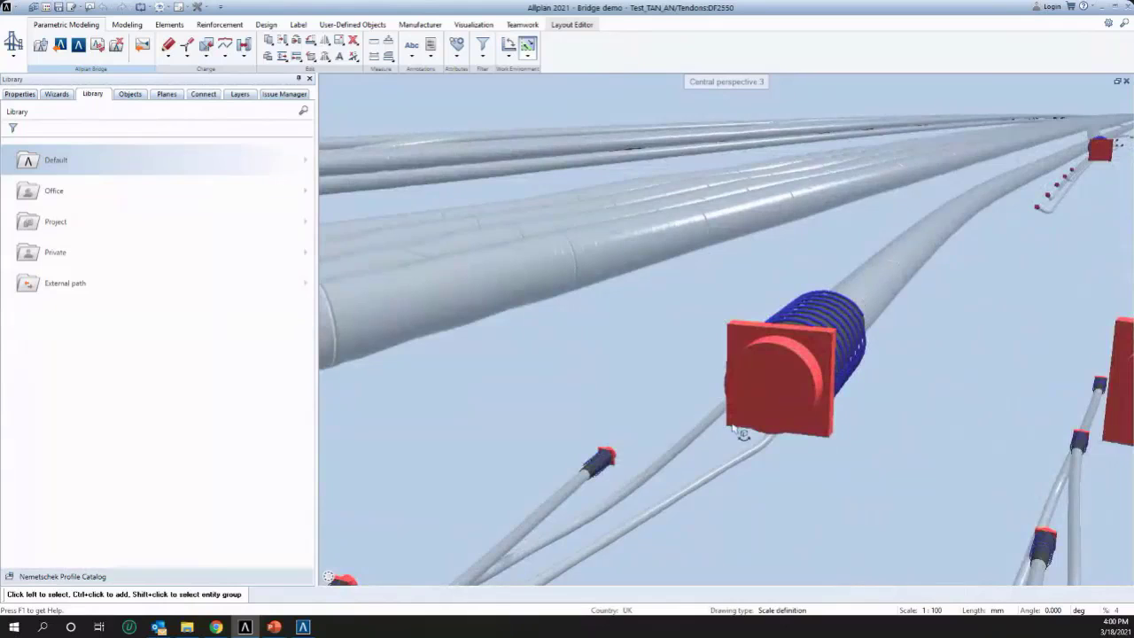
pyautogui.moveTo(811, 324); pyautogui.dragTo(703, 385, button='middle')
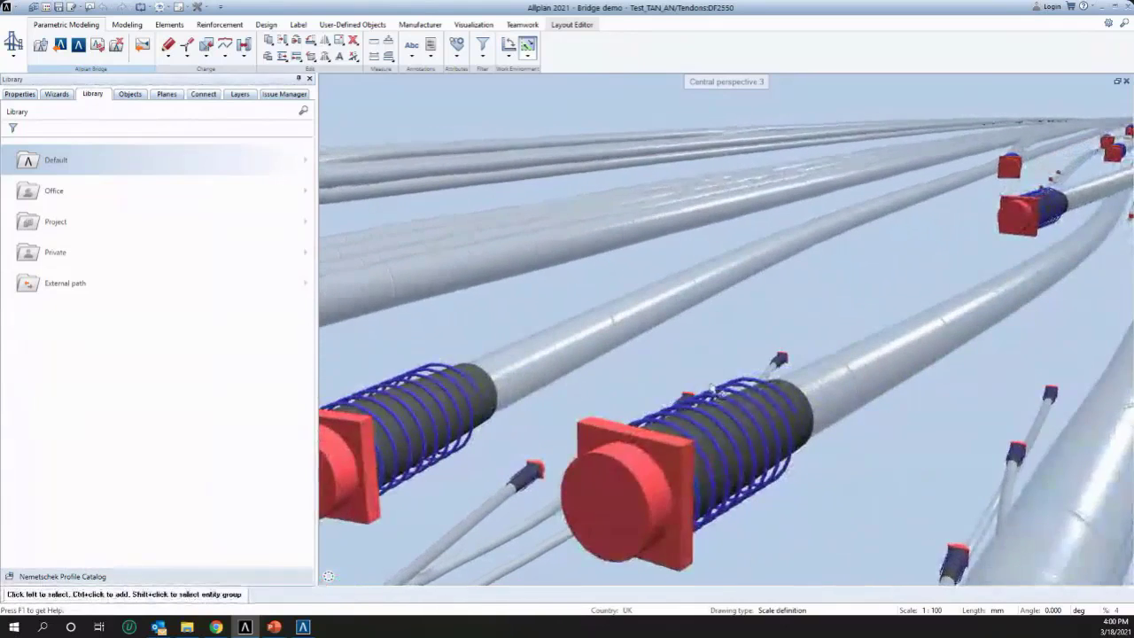
pyautogui.scroll(-2, 734, 374)
pyautogui.scroll(1, 852, 359)
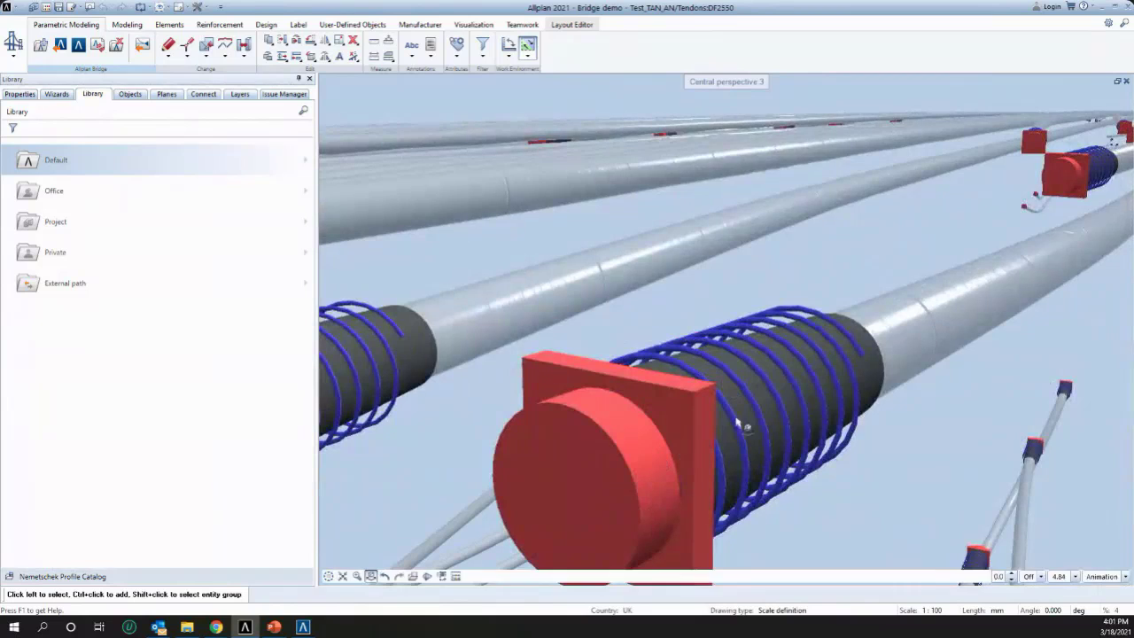
# Return to Allplan Bridge and bring the full Beam_head_T2 cross section with its support points into view
pyautogui.click(303, 628)
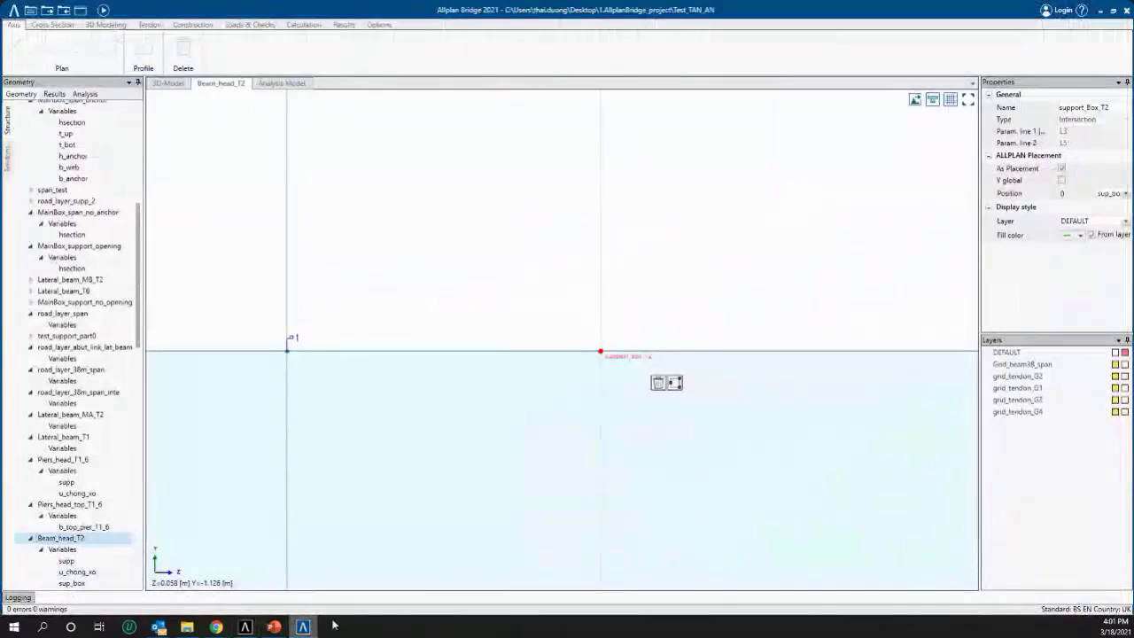
pyautogui.scroll(3, 597, 346)
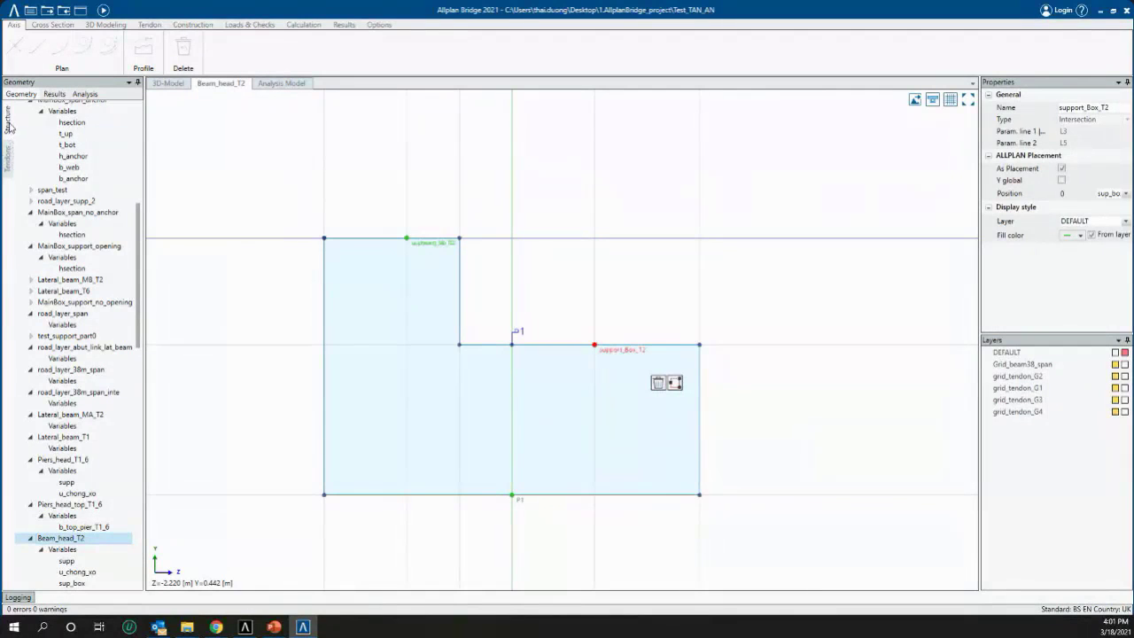
# Inspect the properties of tendon BE_303_R, from its specification to the anchor name assigned at its beginning
pyautogui.click(8, 158)
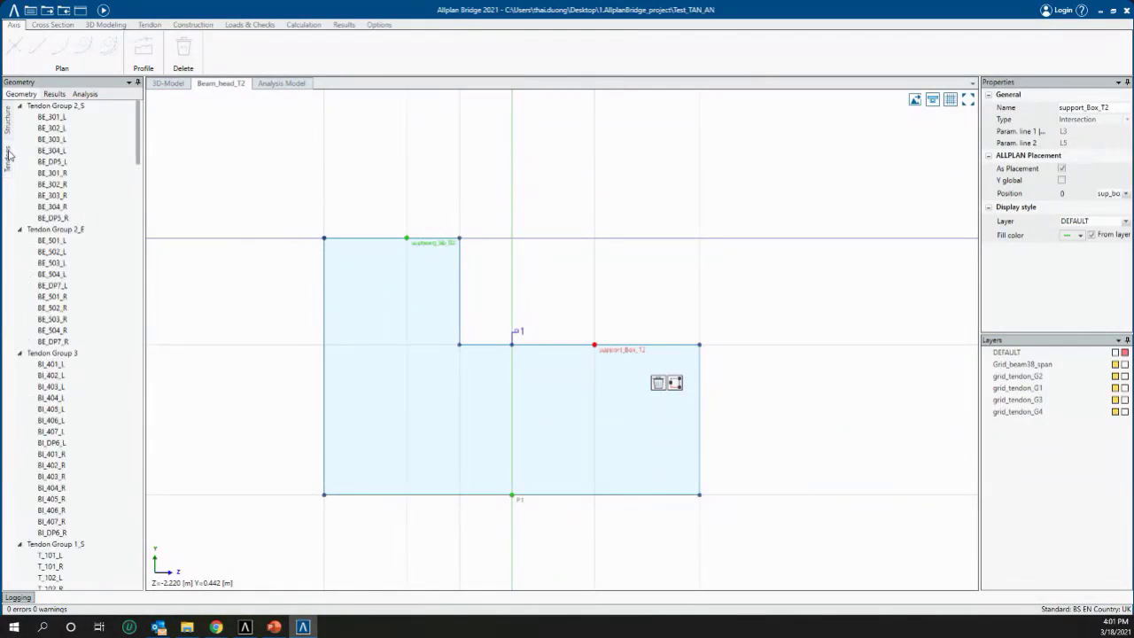
pyautogui.click(62, 195)
pyautogui.scroll(-5, 1064, 209)
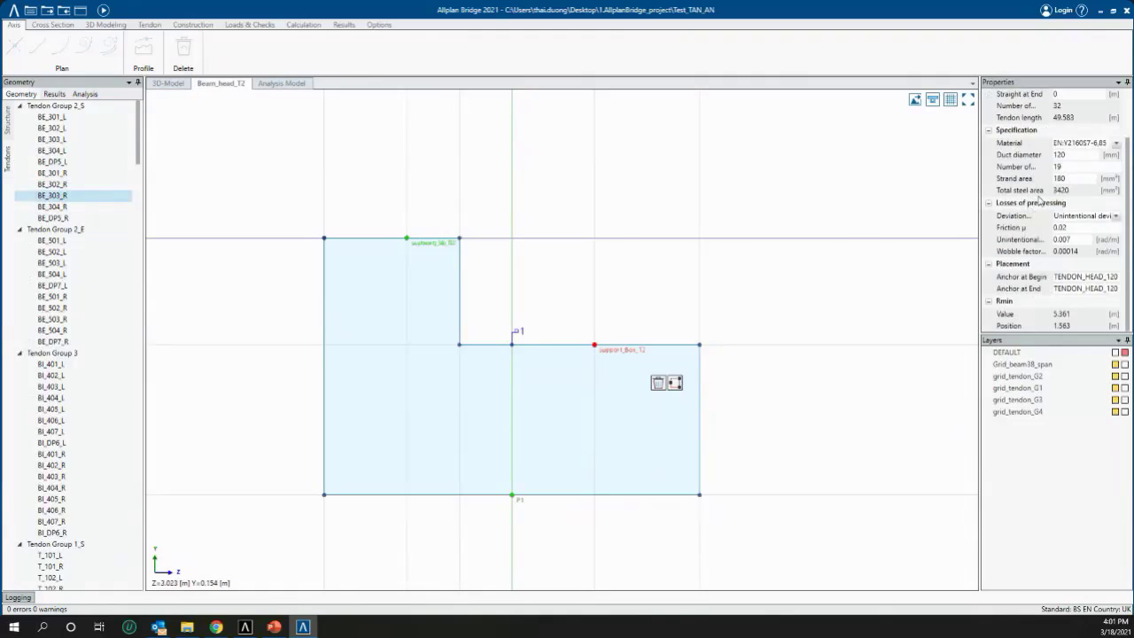
pyautogui.scroll(3, 1067, 289)
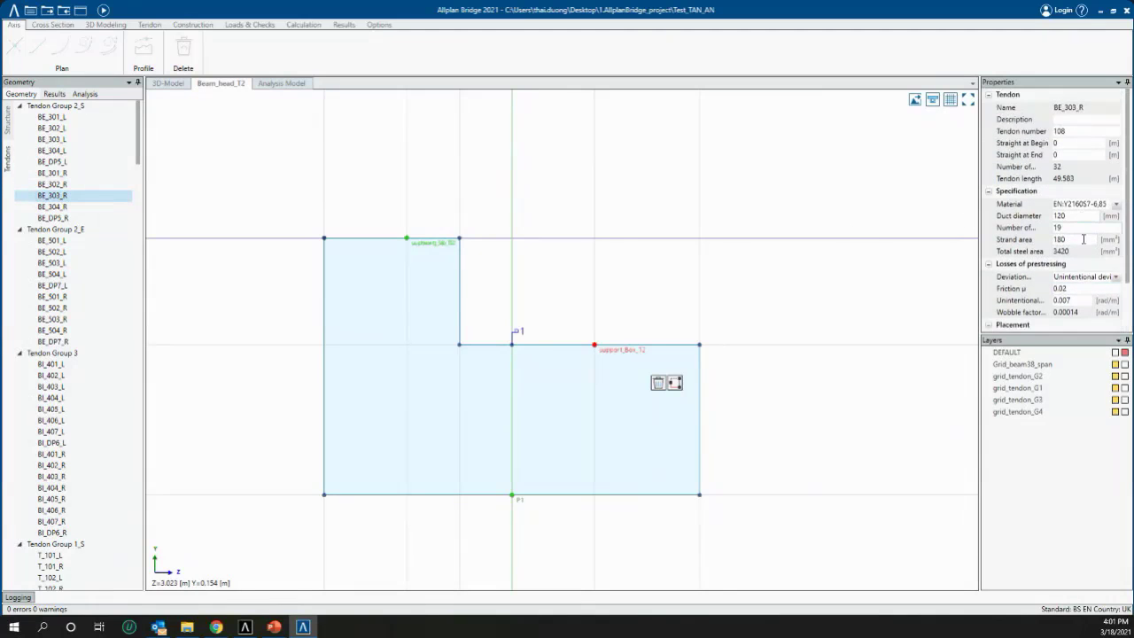
pyautogui.scroll(-3, 1066, 288)
pyautogui.click(1078, 278)
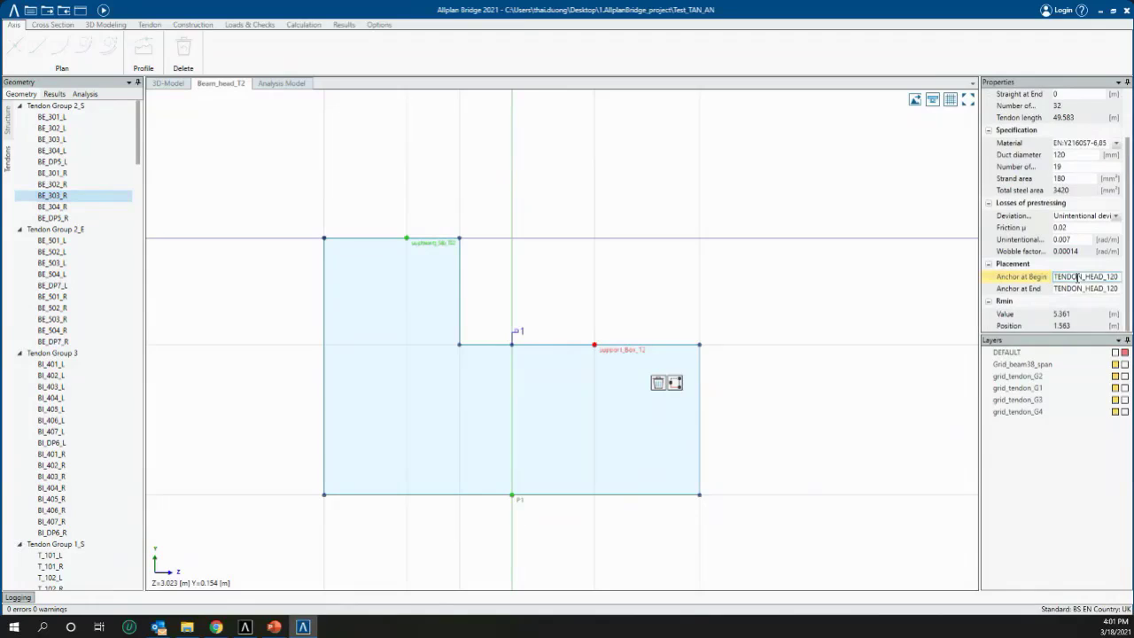
pyautogui.click(1097, 277)
pyautogui.doubleClick(1064, 277)
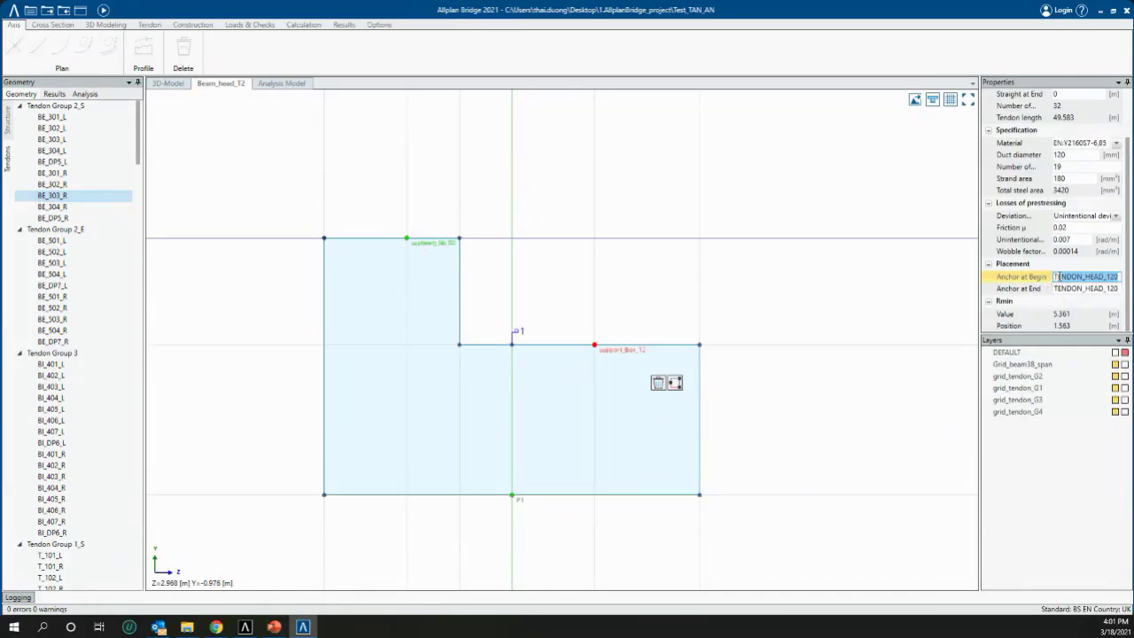
pyautogui.click(1077, 277)
pyautogui.moveTo(1060, 275); pyautogui.dragTo(1125, 280)
# Switch to Allplan and preview the tendon head beside SUPPORT_C in the Bridge demo project library's contents
pyautogui.click(246, 626)
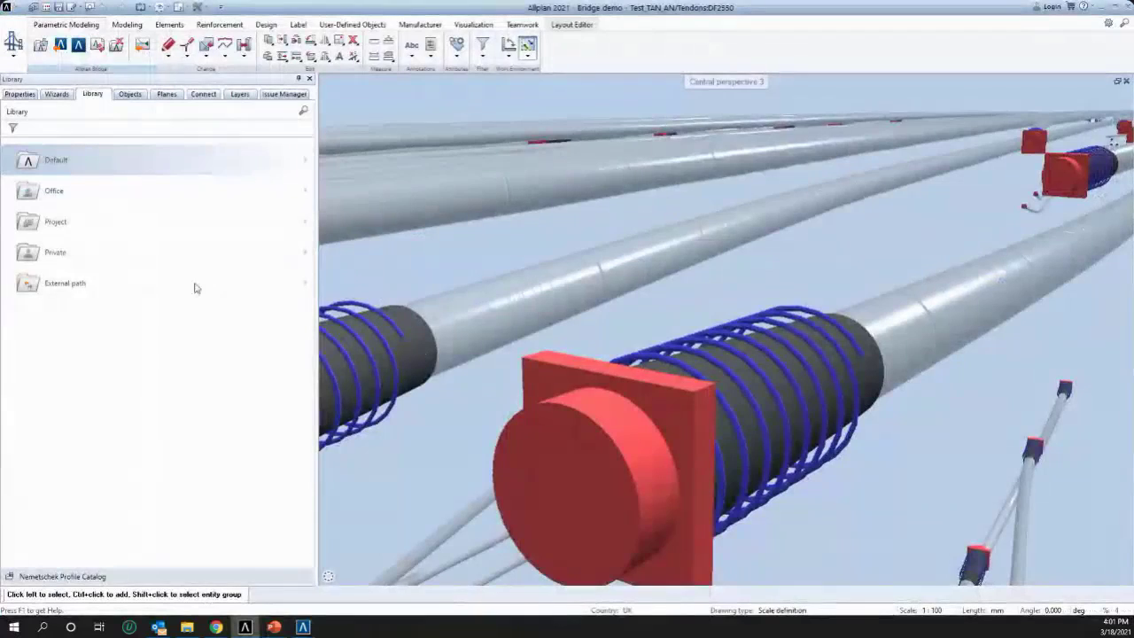
pyautogui.click(57, 227)
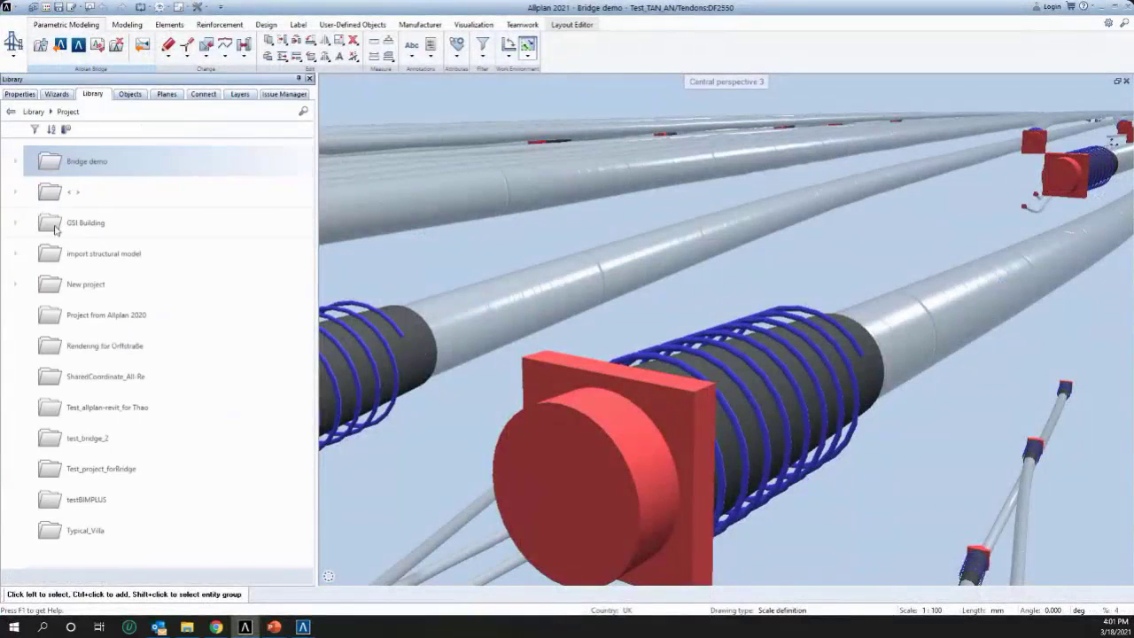
pyautogui.click(62, 166)
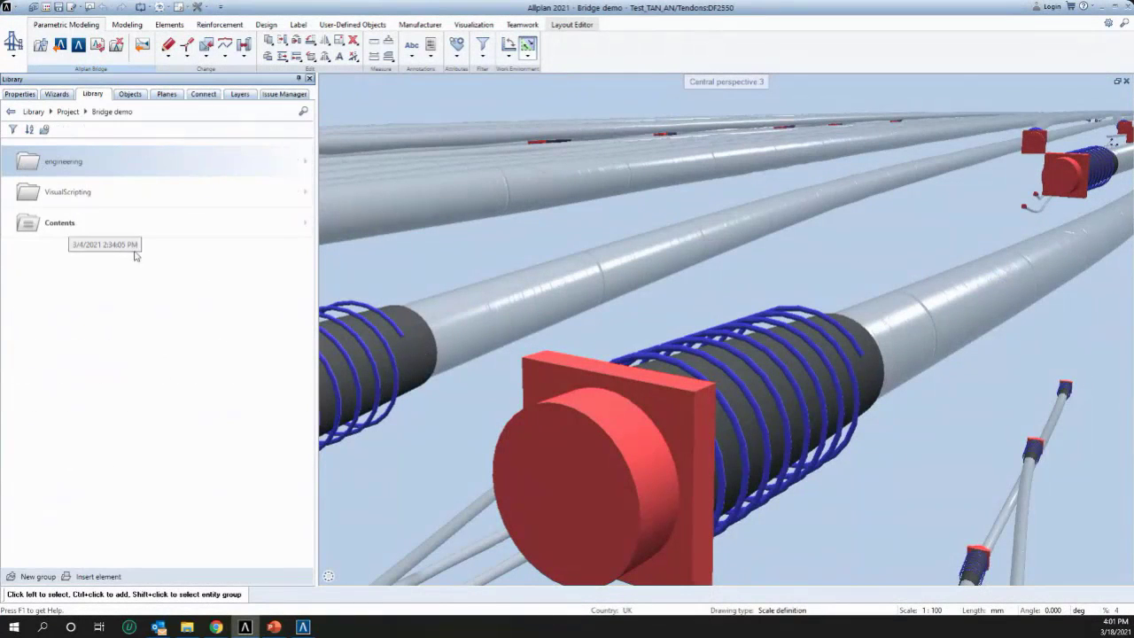
pyautogui.moveTo(62, 223); pyautogui.dragTo(633, 415)
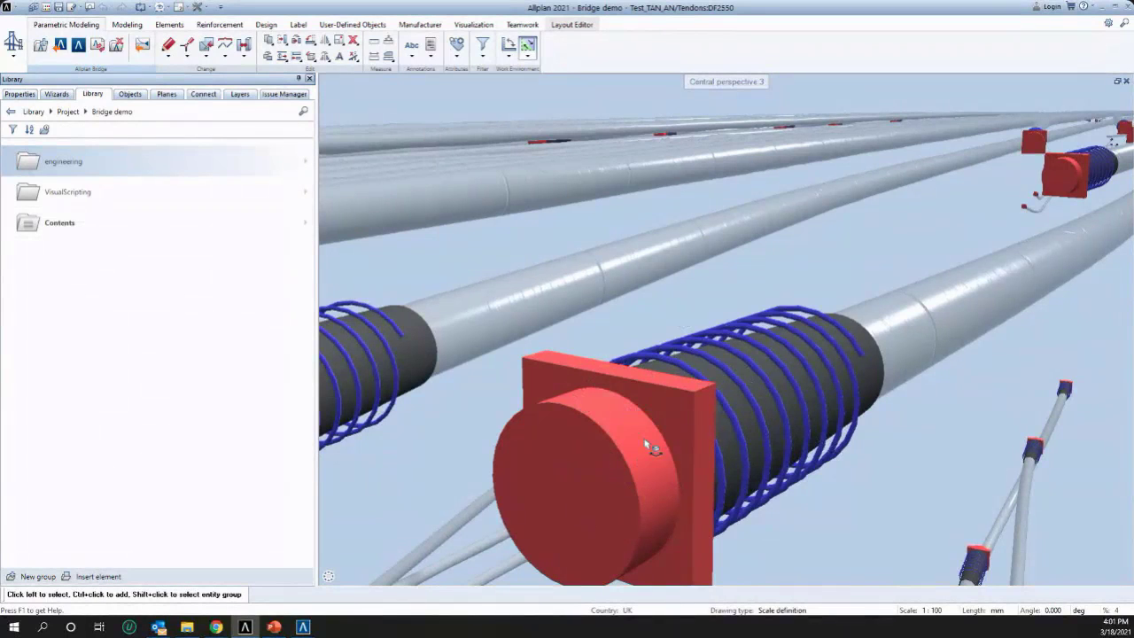
pyautogui.click(58, 223)
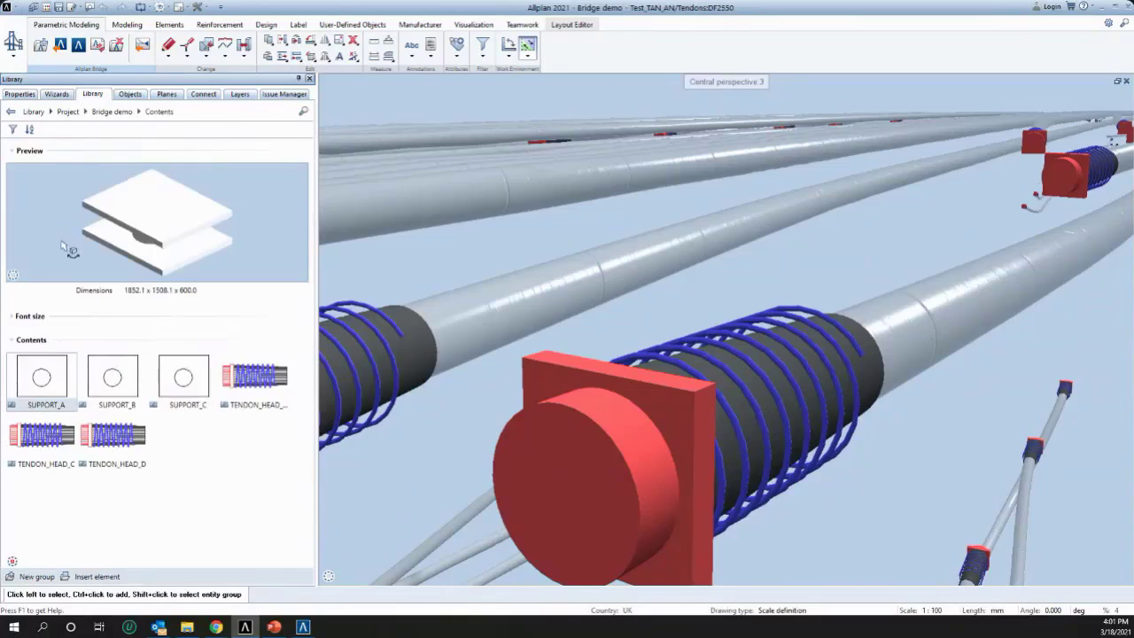
pyautogui.click(256, 391)
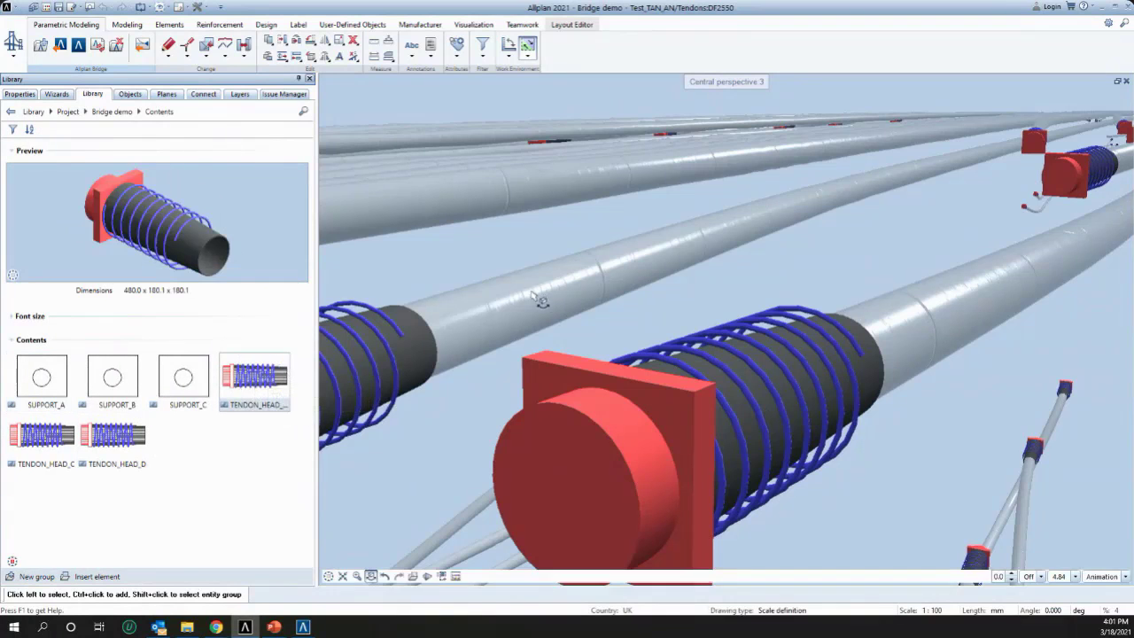
# Examine the tendon ducts and their anchor heads along the bridge in the 3D perspective view
pyautogui.scroll(-5, 670, 276)
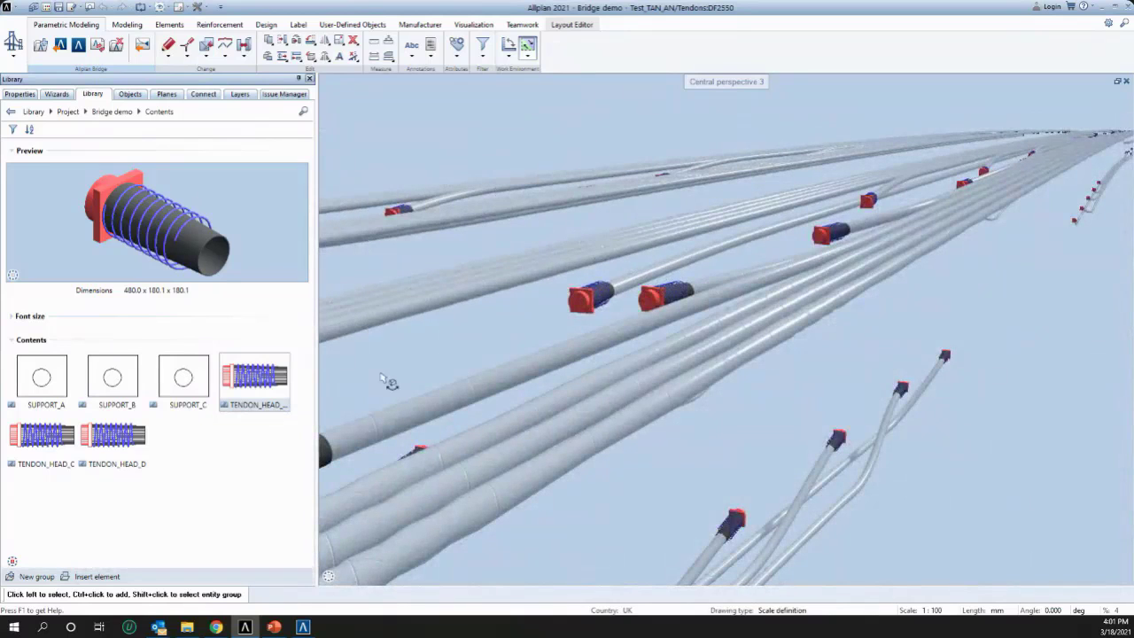
pyautogui.moveTo(383, 377); pyautogui.dragTo(525, 468)
pyautogui.scroll(5, 531, 411)
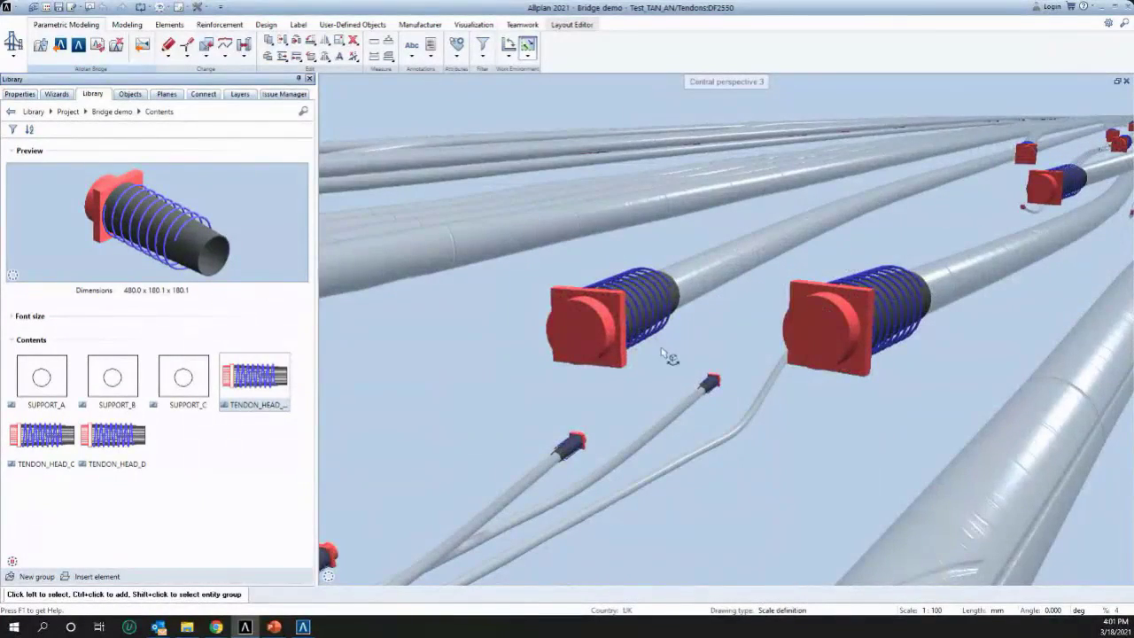
pyautogui.scroll(-6, 678, 363)
pyautogui.moveTo(680, 370); pyautogui.dragTo(559, 348)
pyautogui.keyDown('shift'); pyautogui.moveTo(582, 329); pyautogui.dragTo(514, 332, button='middle'); pyautogui.keyUp('shift')
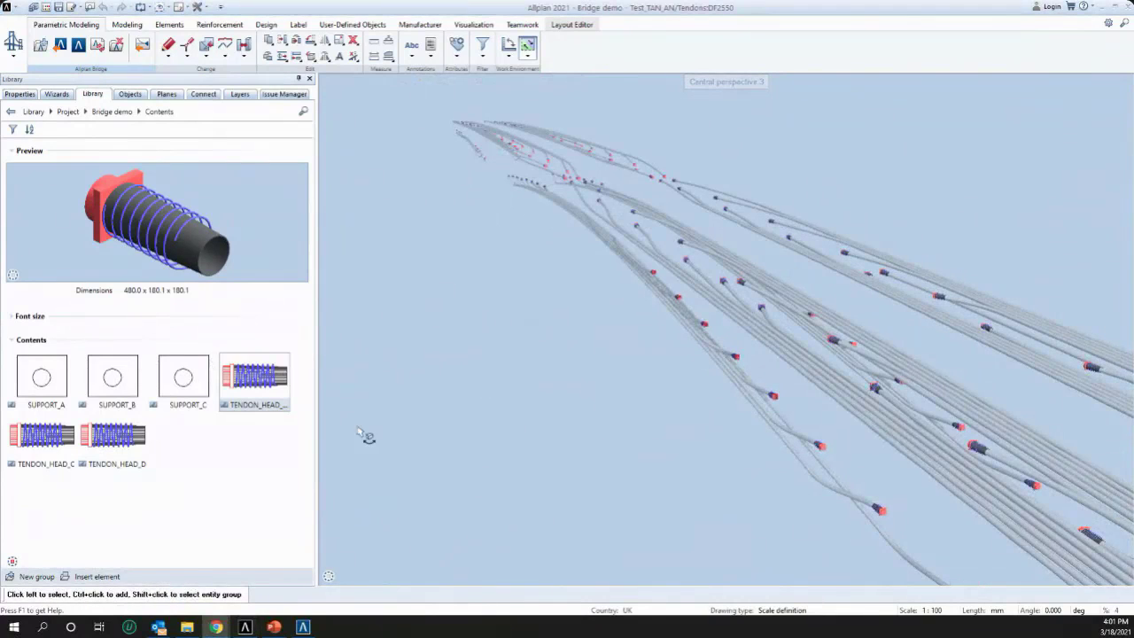
pyautogui.moveTo(674, 364); pyautogui.dragTo(450, 348)
pyautogui.scroll(5, 688, 375)
pyautogui.scroll(-5, 671, 388)
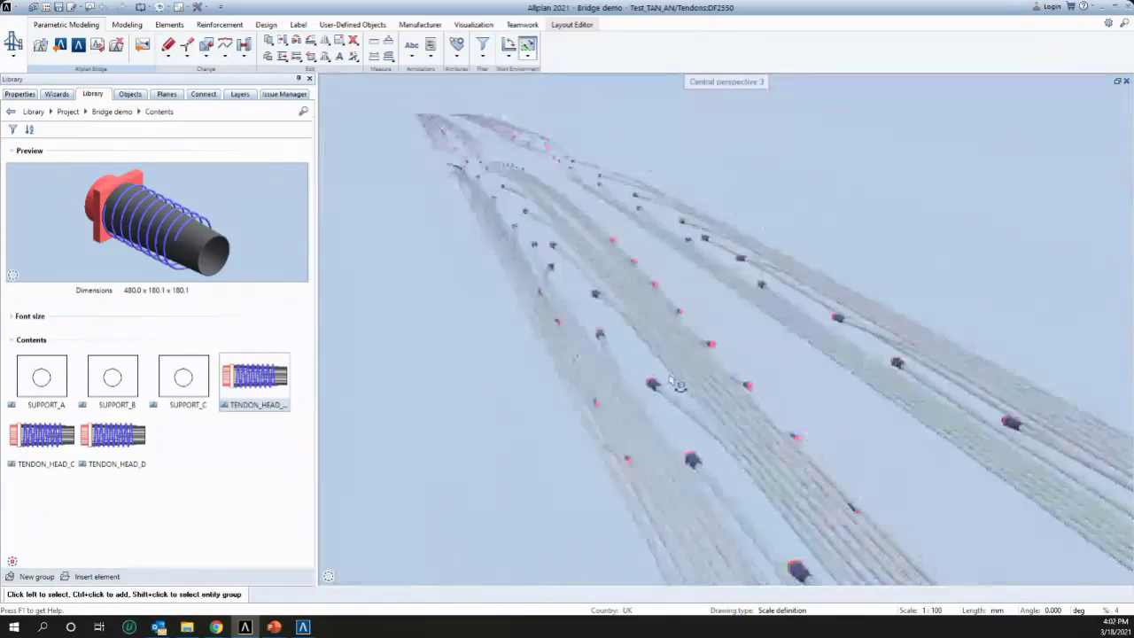
pyautogui.scroll(6, 577, 298)
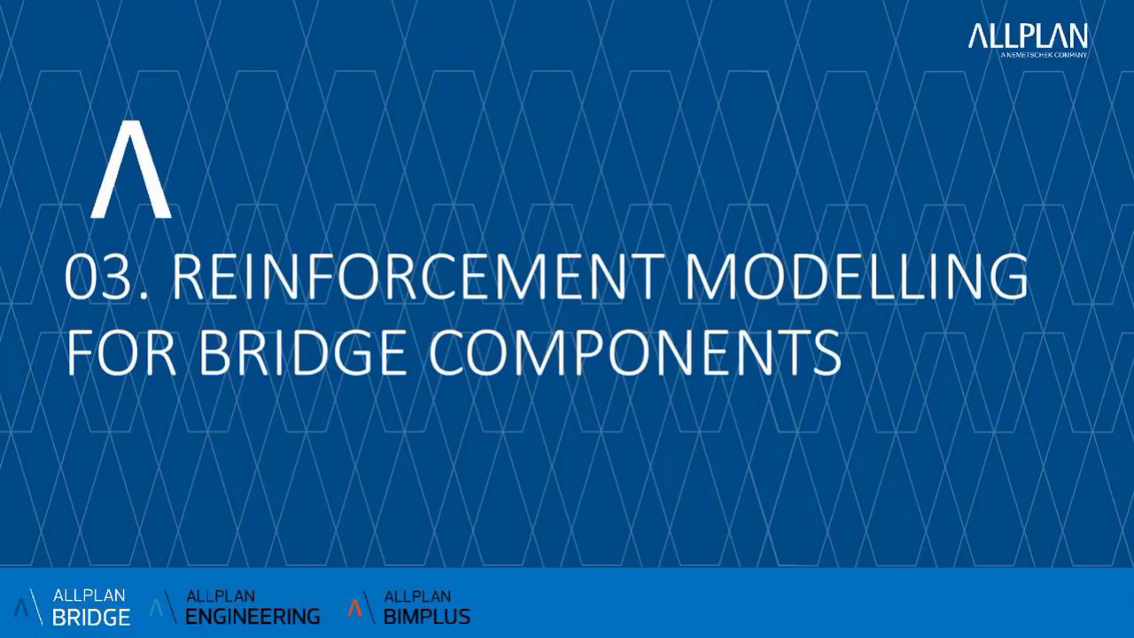
pyautogui.press('Right')
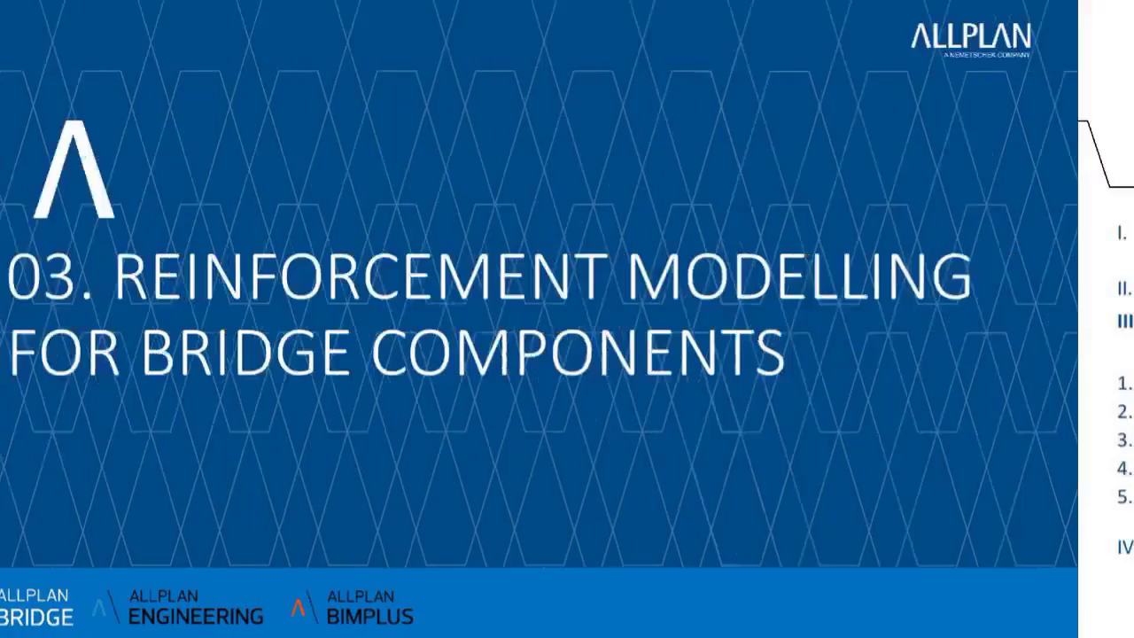
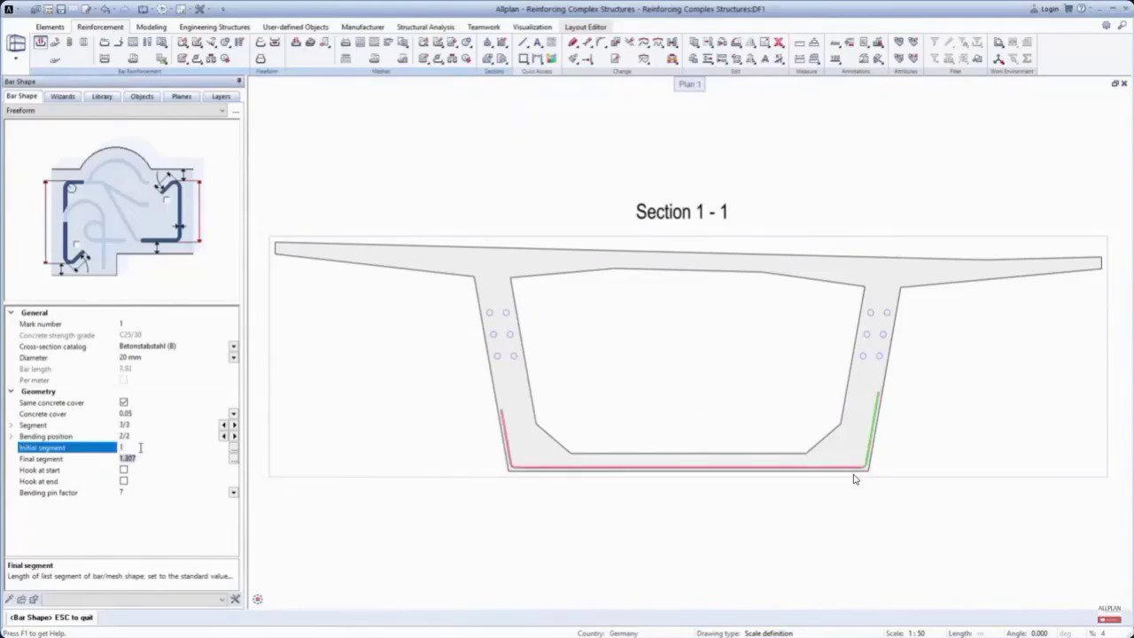
# Set the final segment of the bottom slab's U-shaped bar to 1 m and finish the bar shape
pyautogui.write('1')
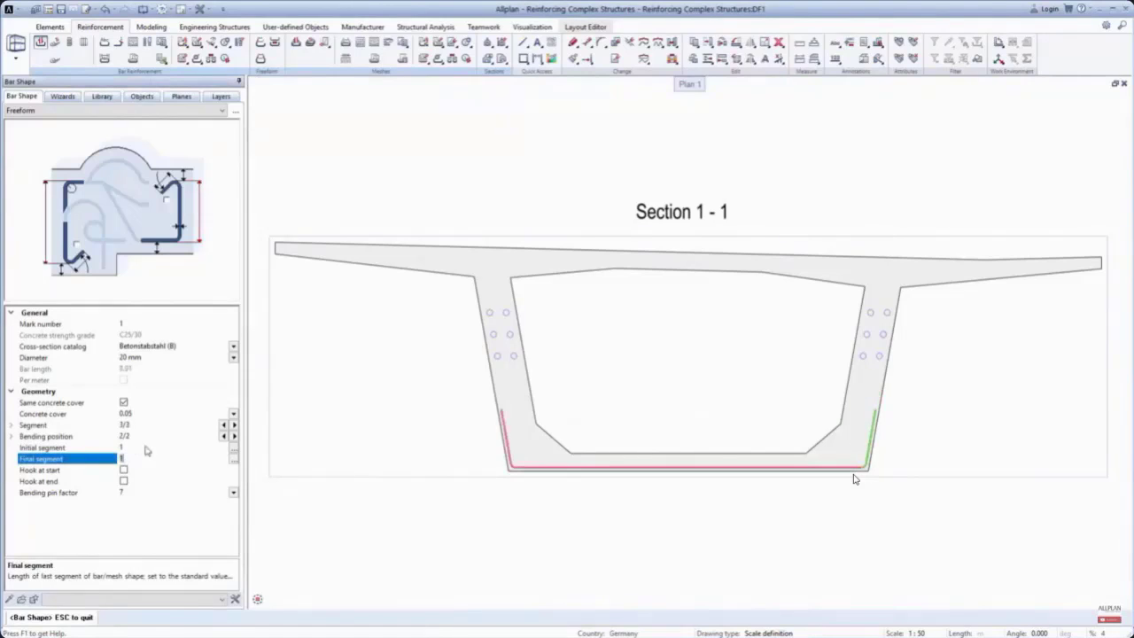
pyautogui.rightClick(467, 395)
pyautogui.click(485, 405)
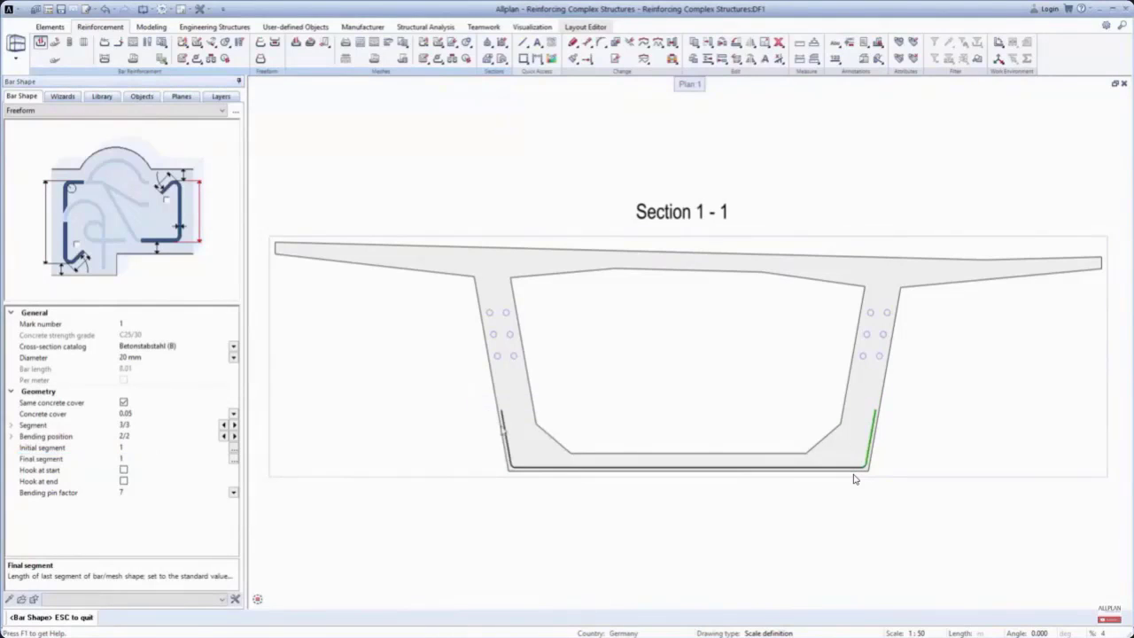
pyautogui.press('Escape')
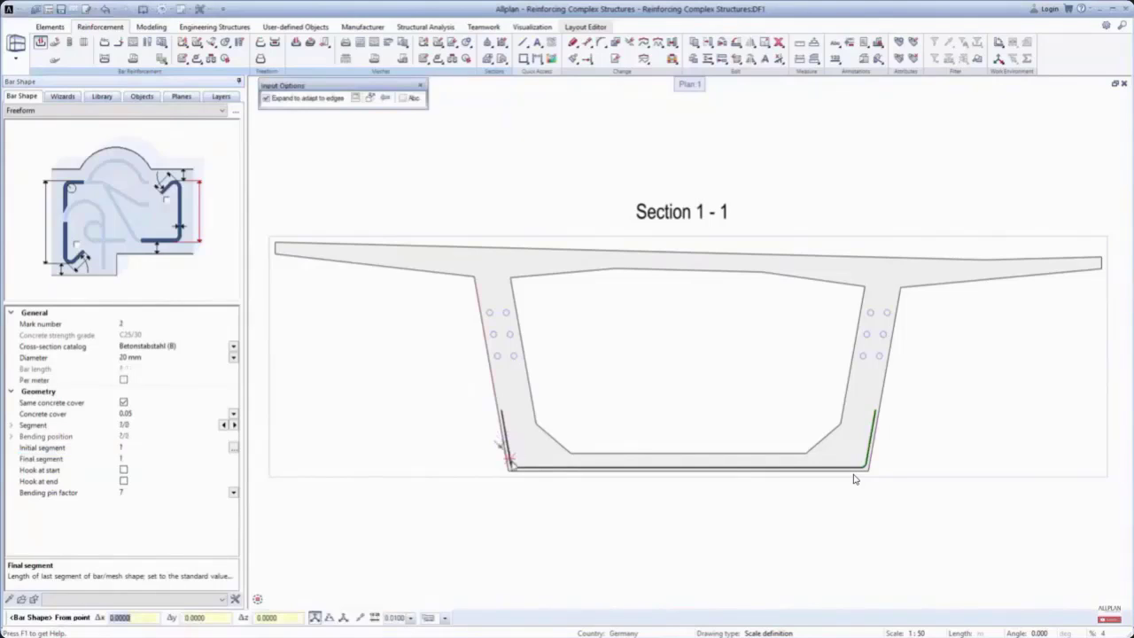
# Draw a straight 20 mm bar along the left web's outer face, from the bottom corner up to the deck's top edge
pyautogui.click(509, 469)
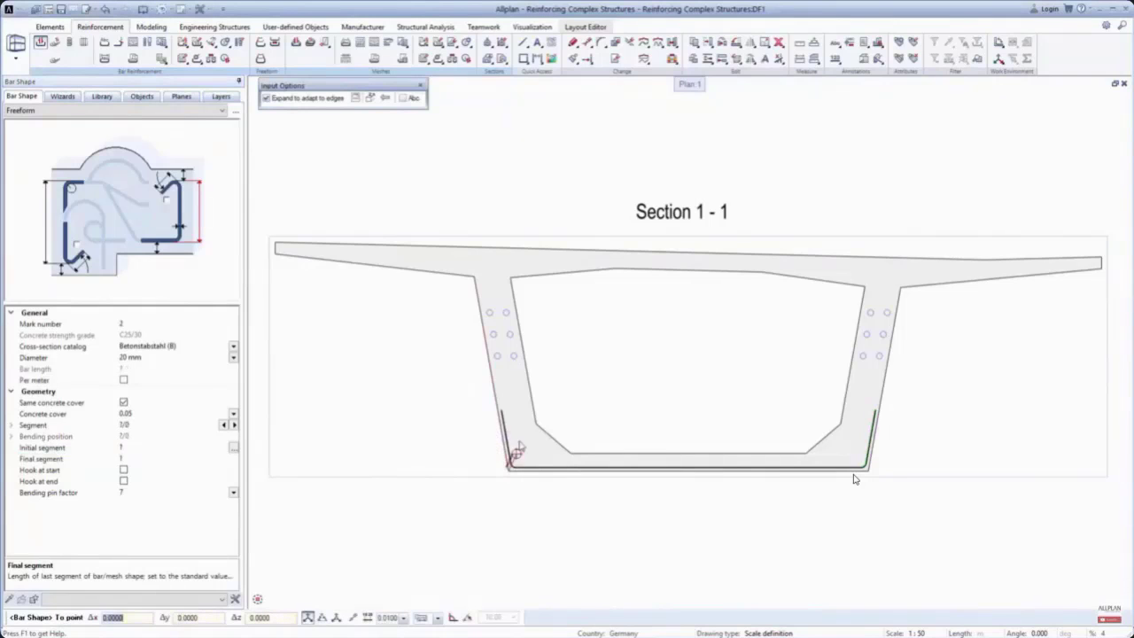
pyautogui.click(473, 254)
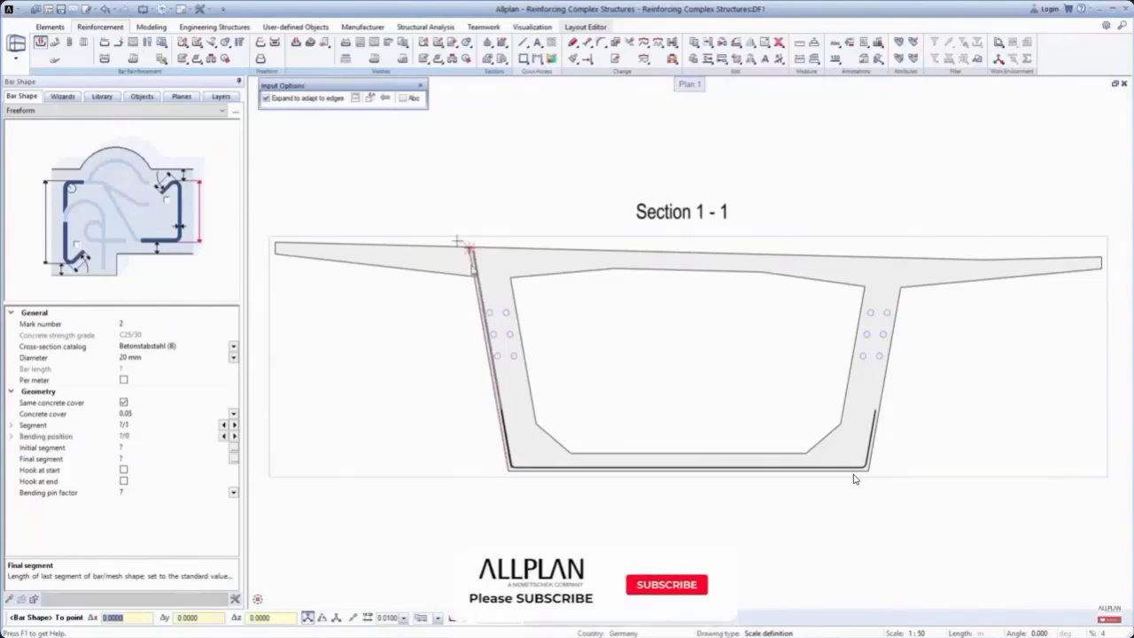
pyautogui.press('Escape')
# Draw a straight 20 mm bar along the right web's outer face, from the bottom corner to the deck's top edge, and end Bar Shape
pyautogui.rightClick(601, 384)
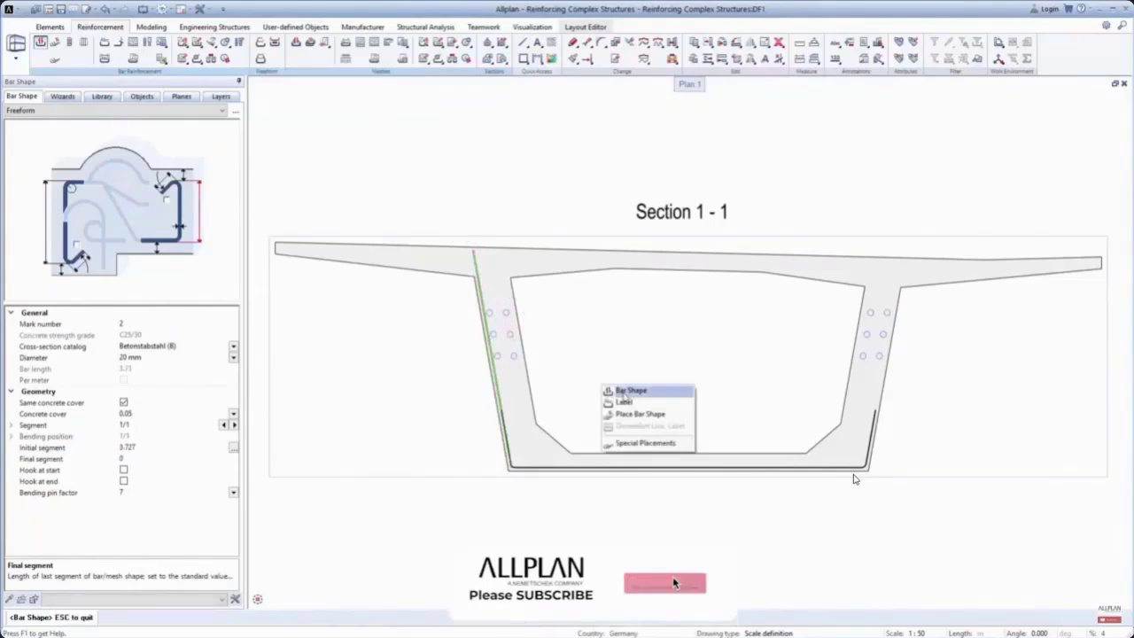
pyautogui.click(636, 394)
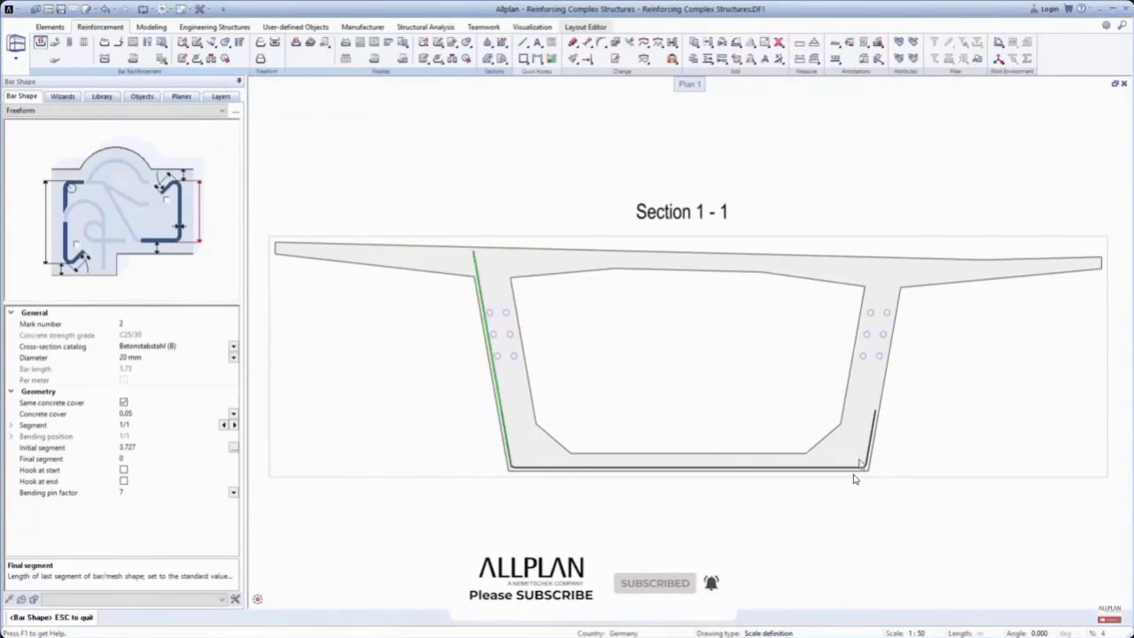
pyautogui.click(865, 467)
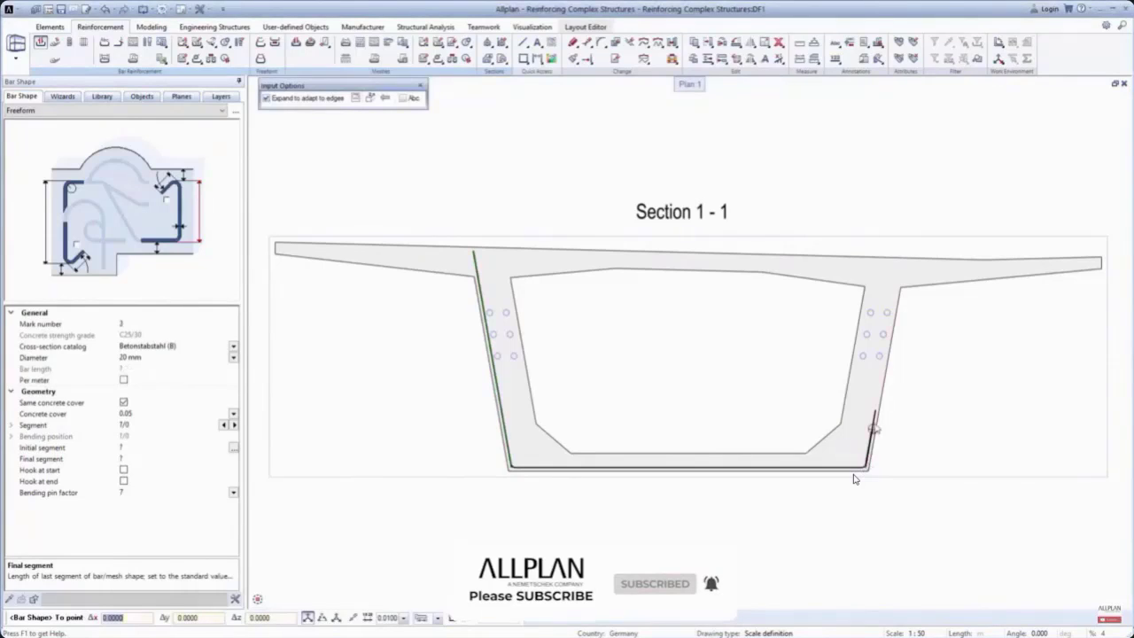
pyautogui.click(901, 262)
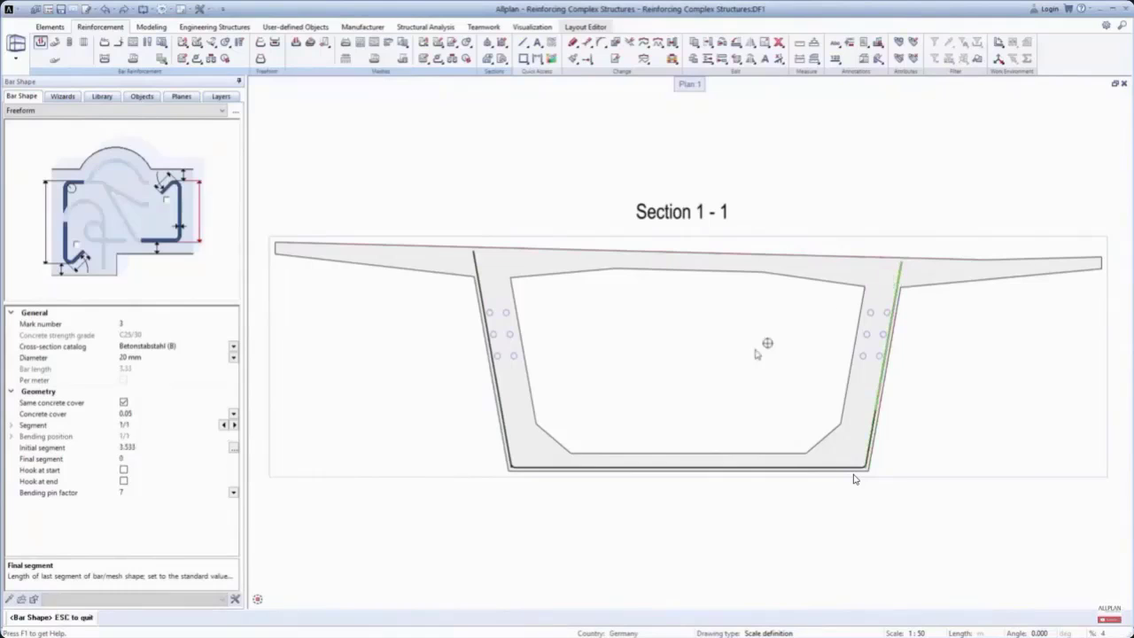
pyautogui.press('Escape')
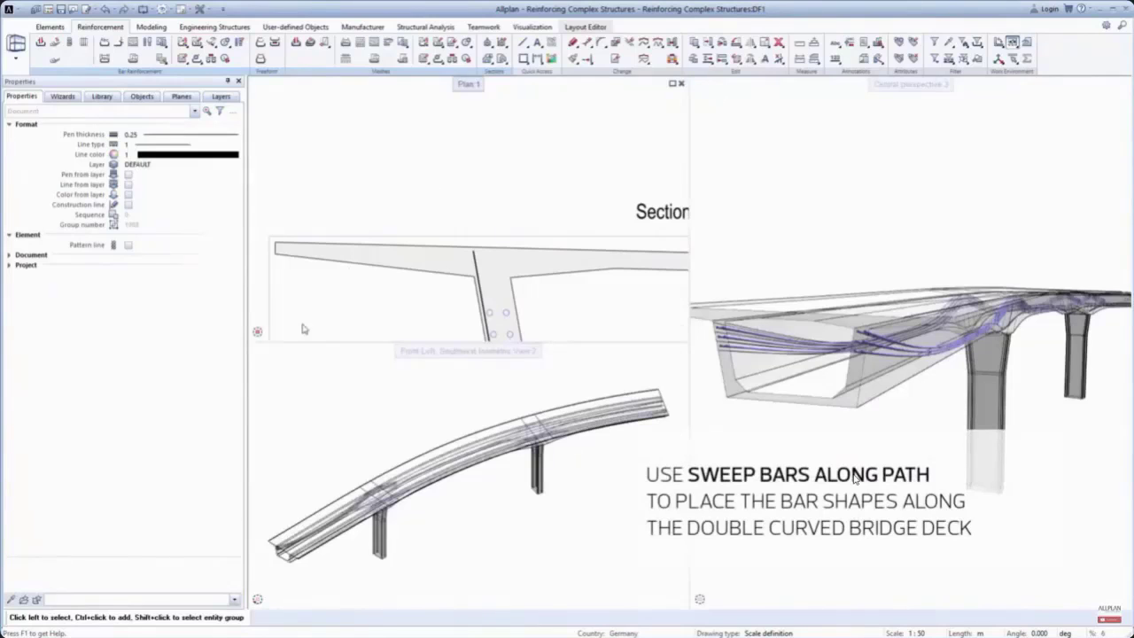
# Start Sweep Bars Along Path and choose the three bar shapes in Section 1 - 1 as the first section's bars
pyautogui.click(315, 333)
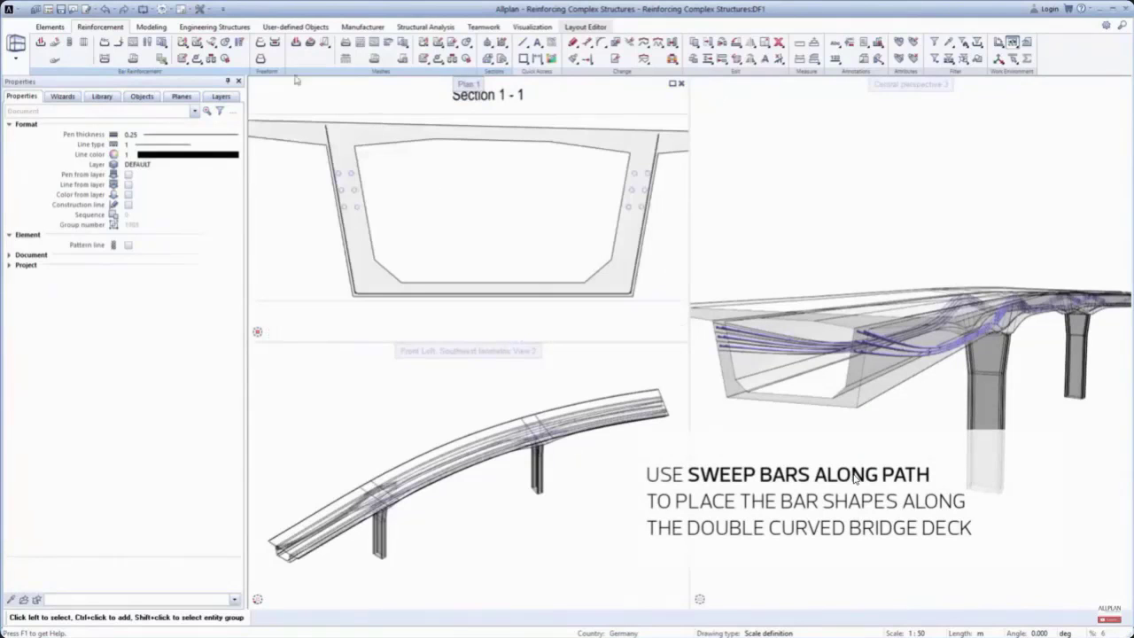
pyautogui.click(259, 59)
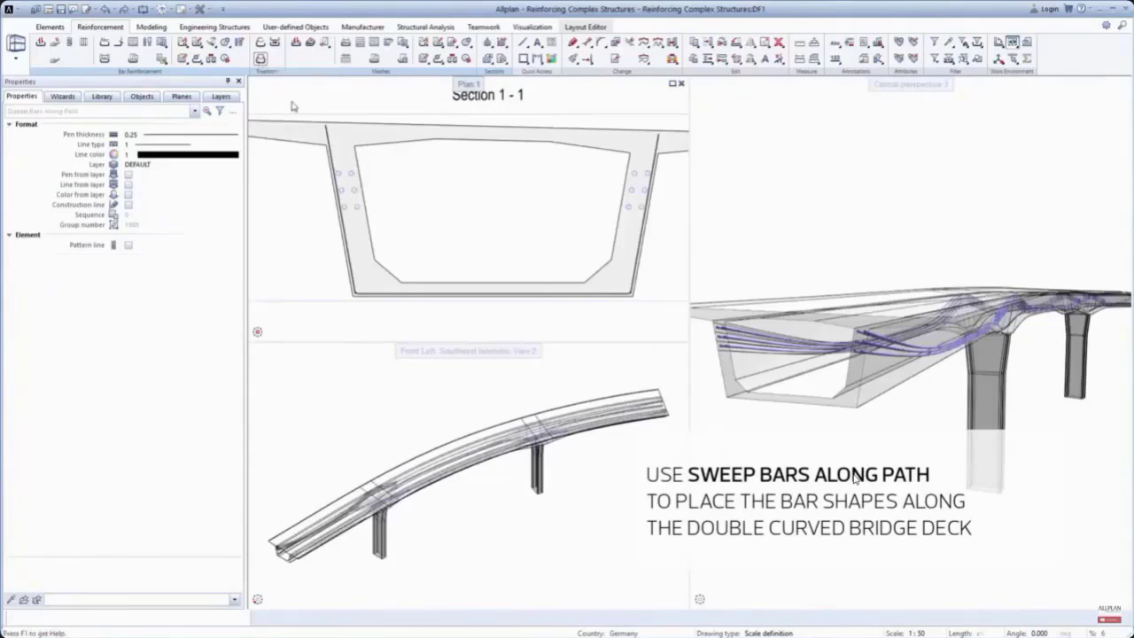
pyautogui.moveTo(291, 100); pyautogui.dragTo(672, 324)
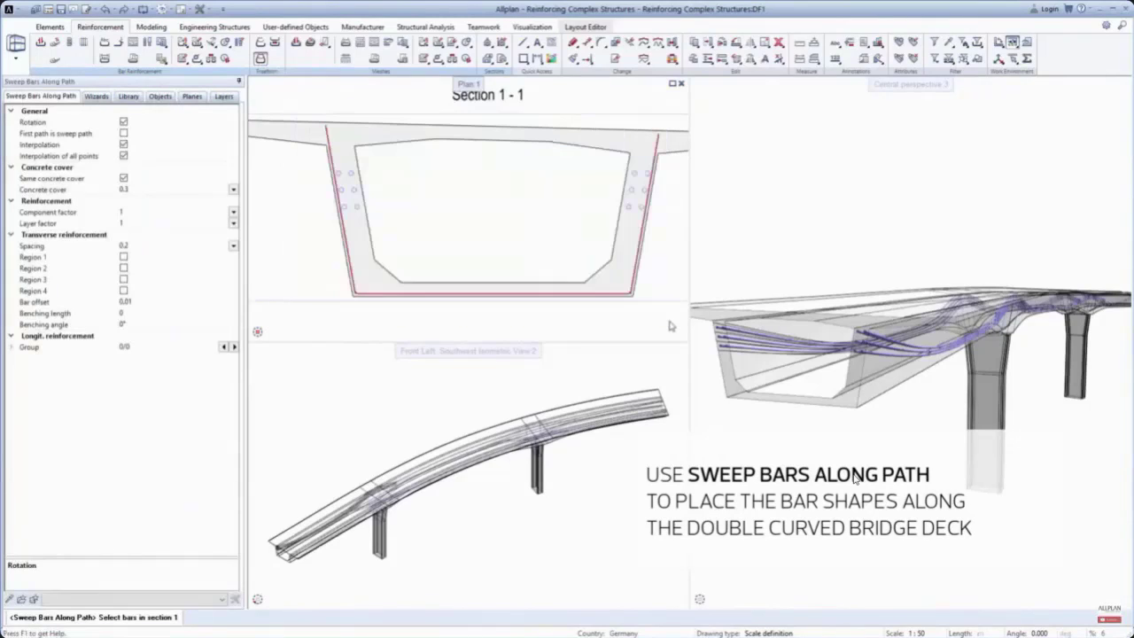
pyautogui.click(137, 247)
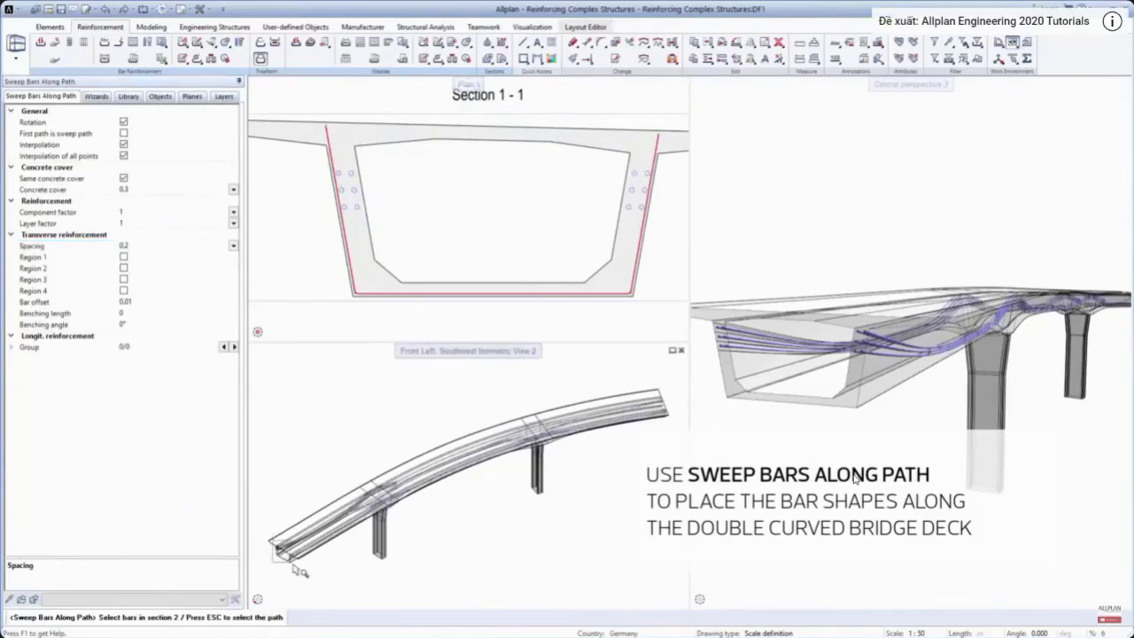
# Sweep the selected bars along the box girder's longitudinal web edges and matching deck paths, using no second section
pyautogui.moveTo(294, 566); pyautogui.dragTo(294, 567)
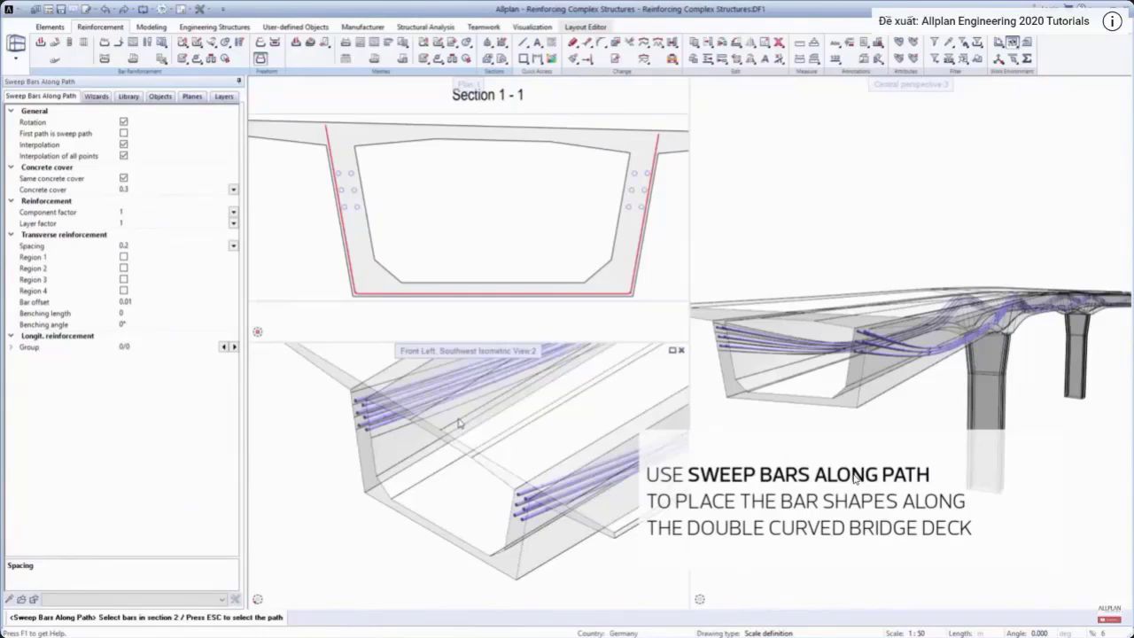
pyautogui.press('Escape')
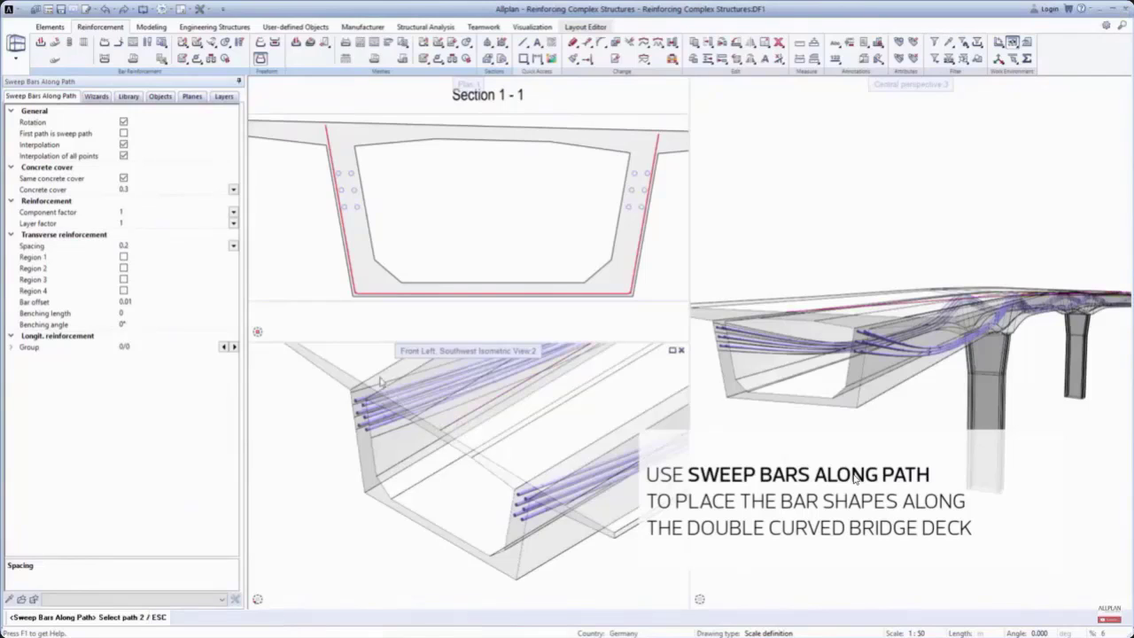
pyautogui.click(377, 490)
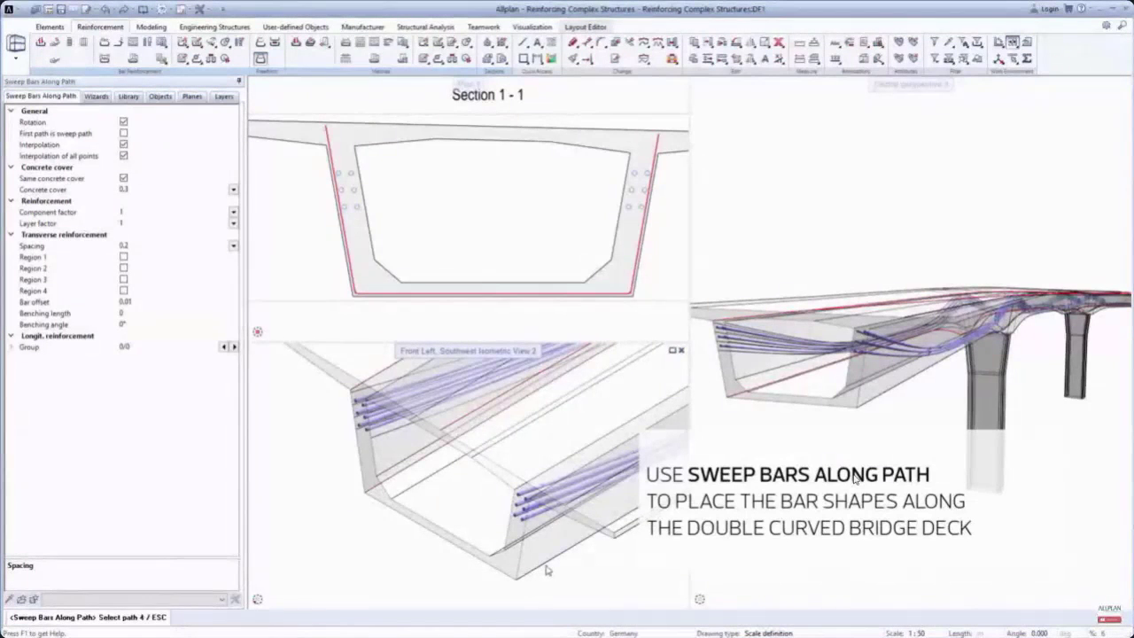
pyautogui.click(567, 458)
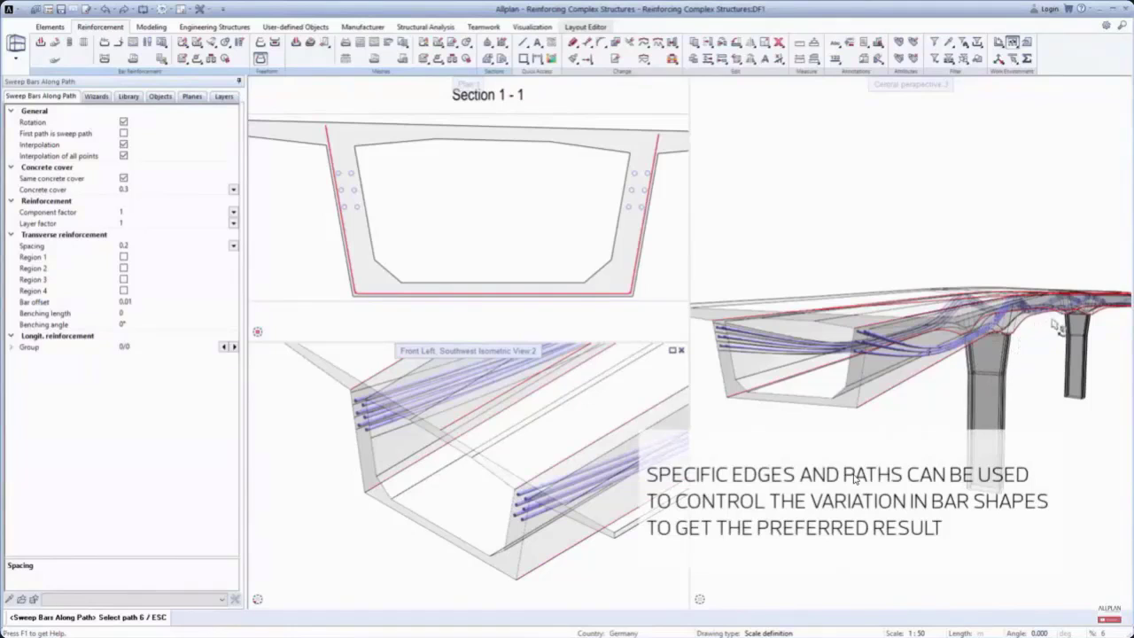
pyautogui.press('Escape')
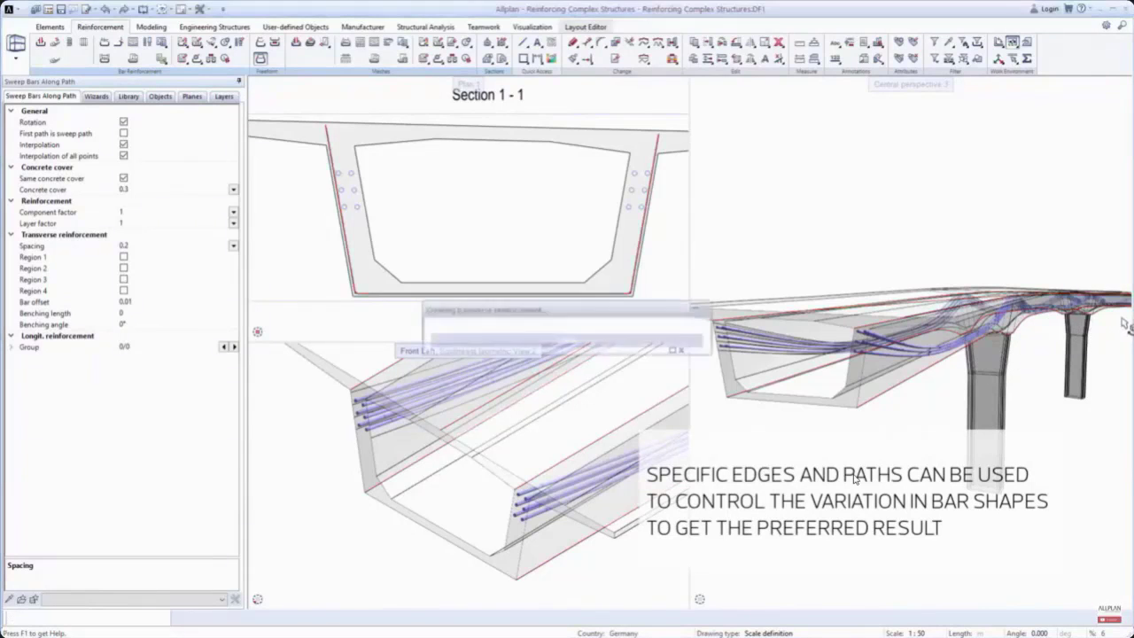
pyautogui.press('Escape')
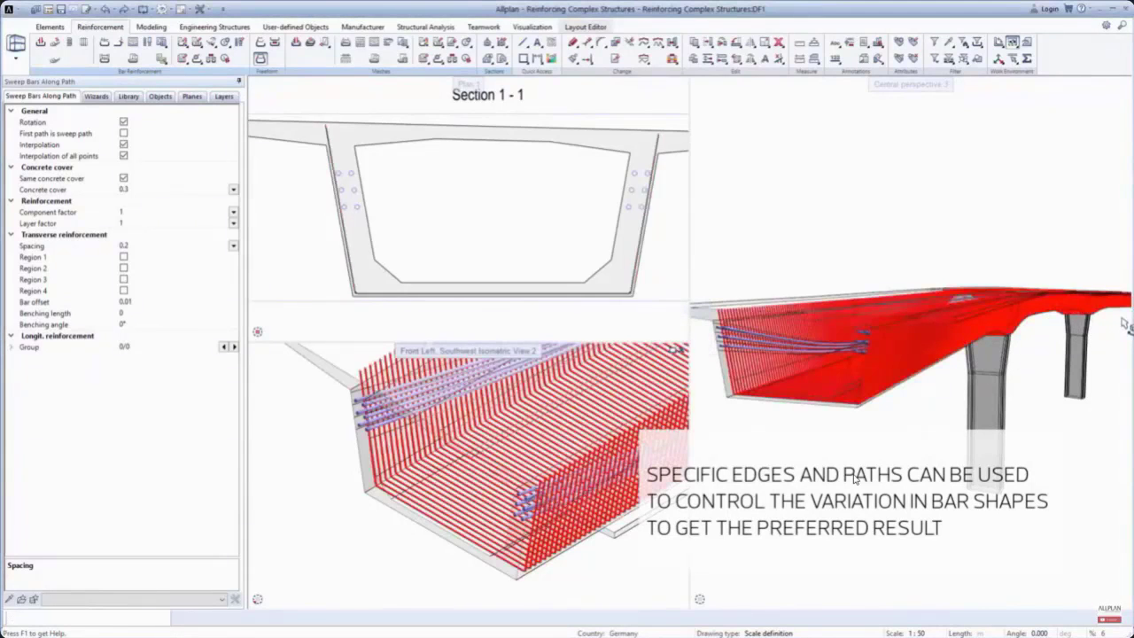
pyautogui.moveTo(1126, 324)
pyautogui.keyDown('shift'); pyautogui.mouseDown(button='middle')
pyautogui.moveTo(1089, 329)
pyautogui.moveTo(1122, 325)
pyautogui.moveTo(1109, 325)
pyautogui.mouseUp(button='middle'); pyautogui.keyUp('shift')
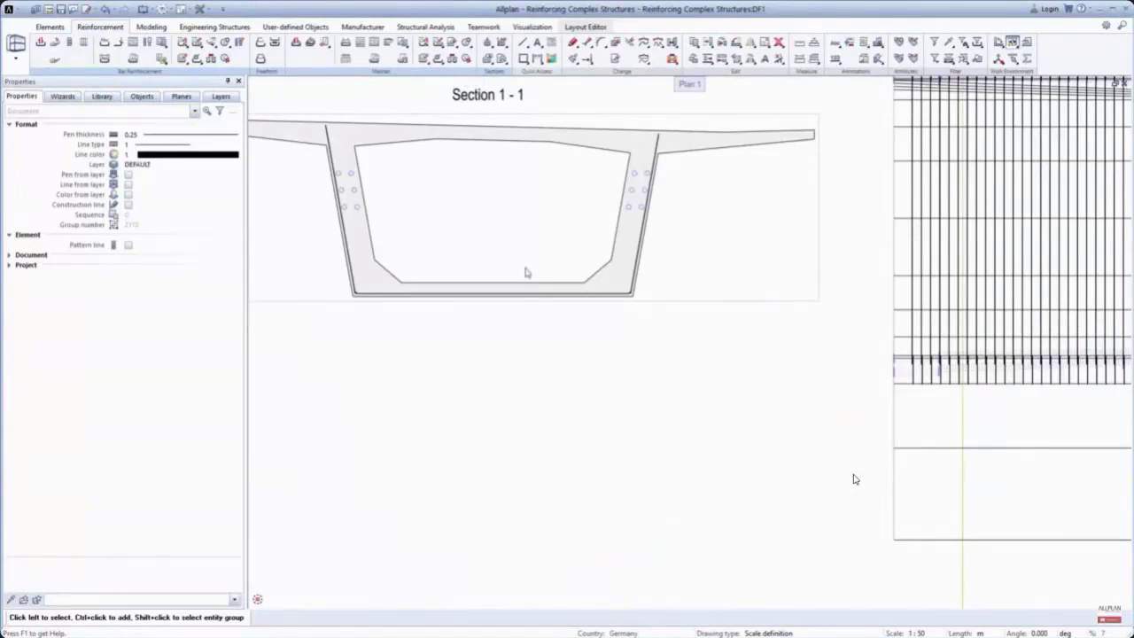
# Draw an upward-opening U-shaped 12 mm bar around the lowest tendon pair in the left web of Section 1 - 1
pyautogui.click(327, 607)
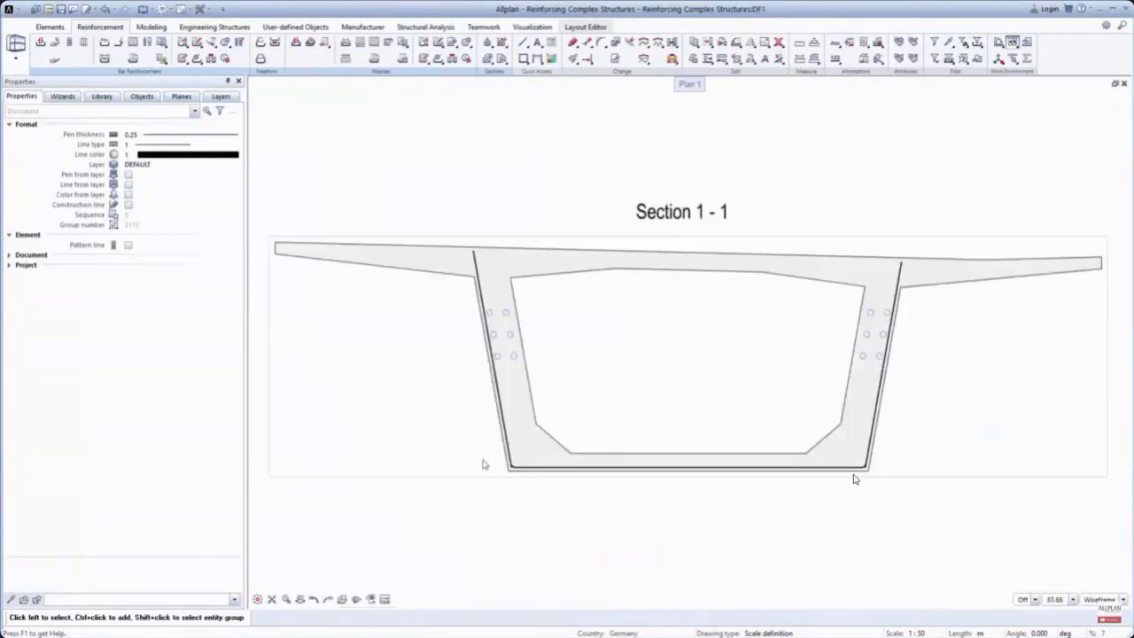
pyautogui.moveTo(456, 264); pyautogui.dragTo(558, 417)
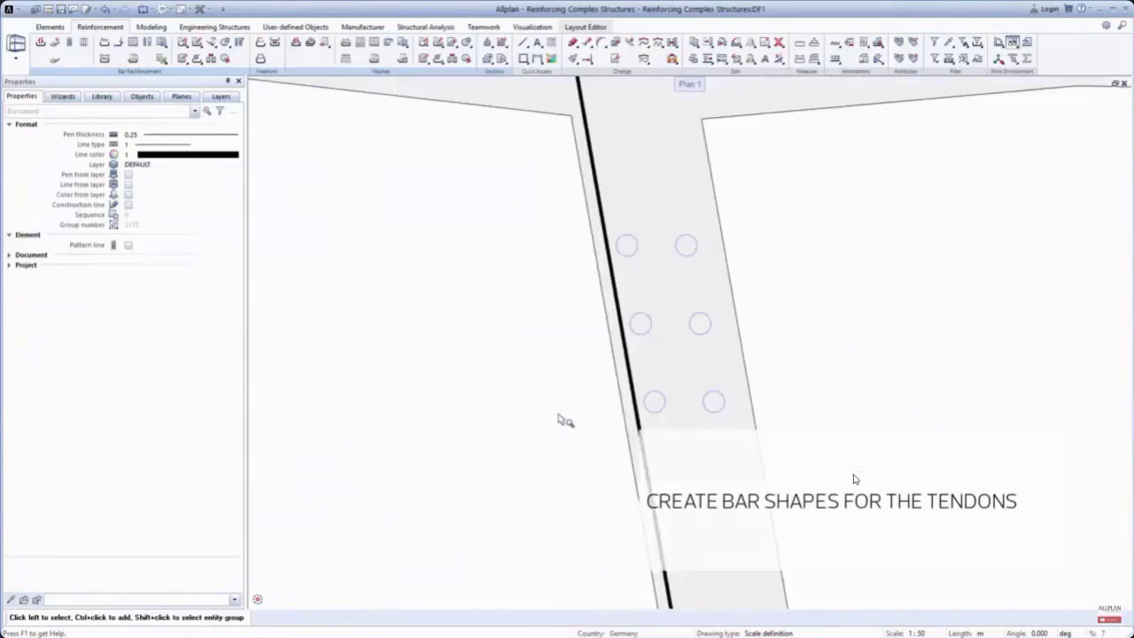
pyautogui.click(41, 45)
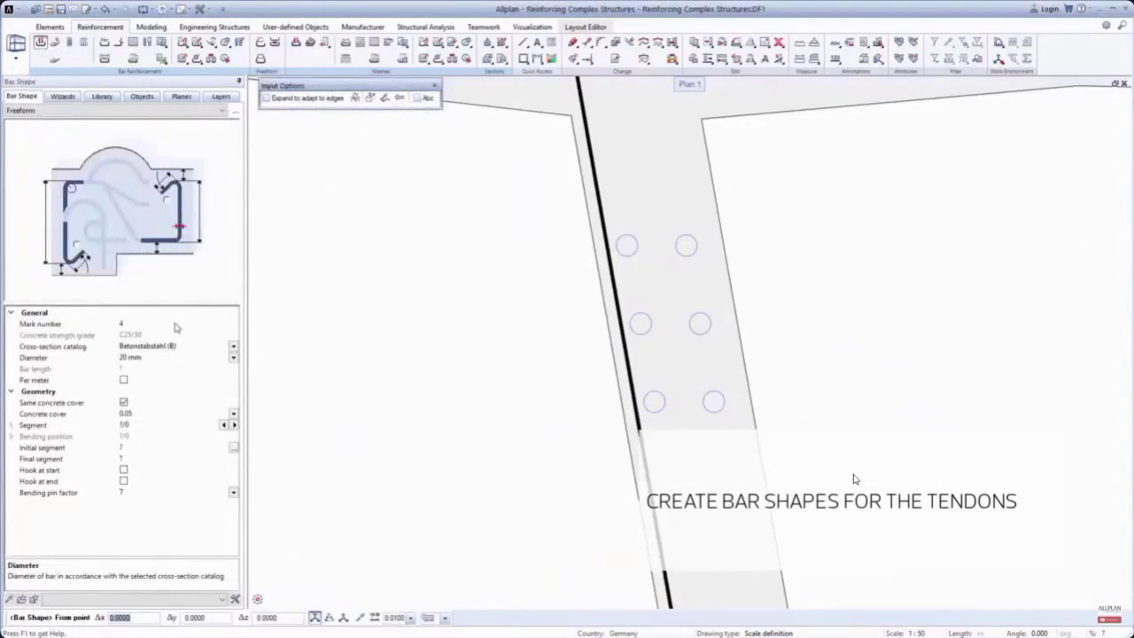
pyautogui.click(234, 356)
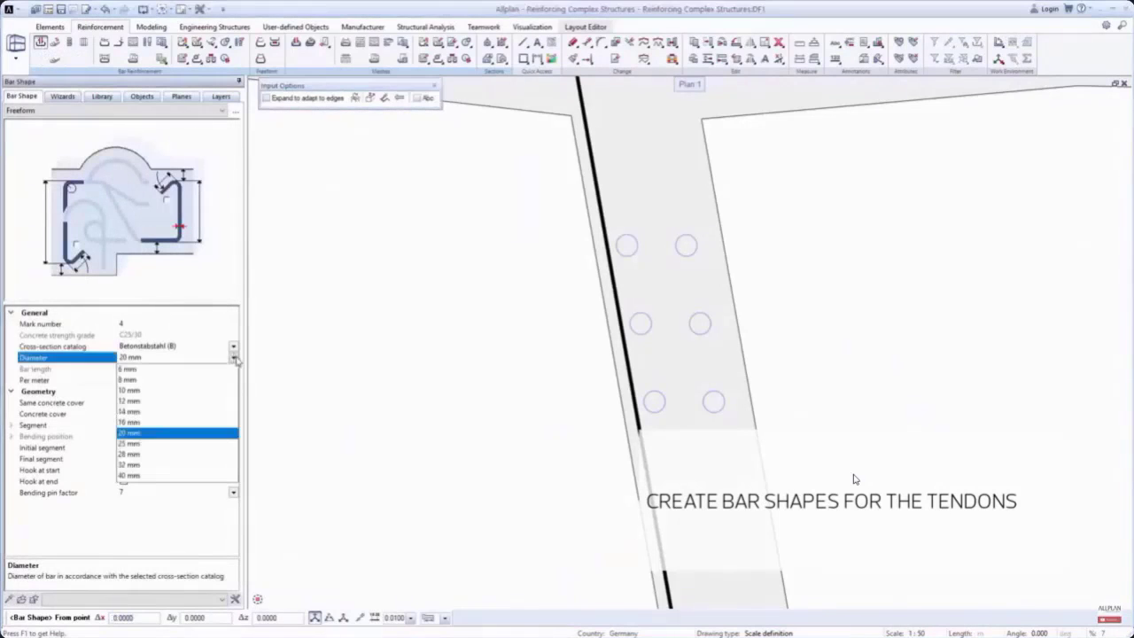
pyautogui.click(131, 401)
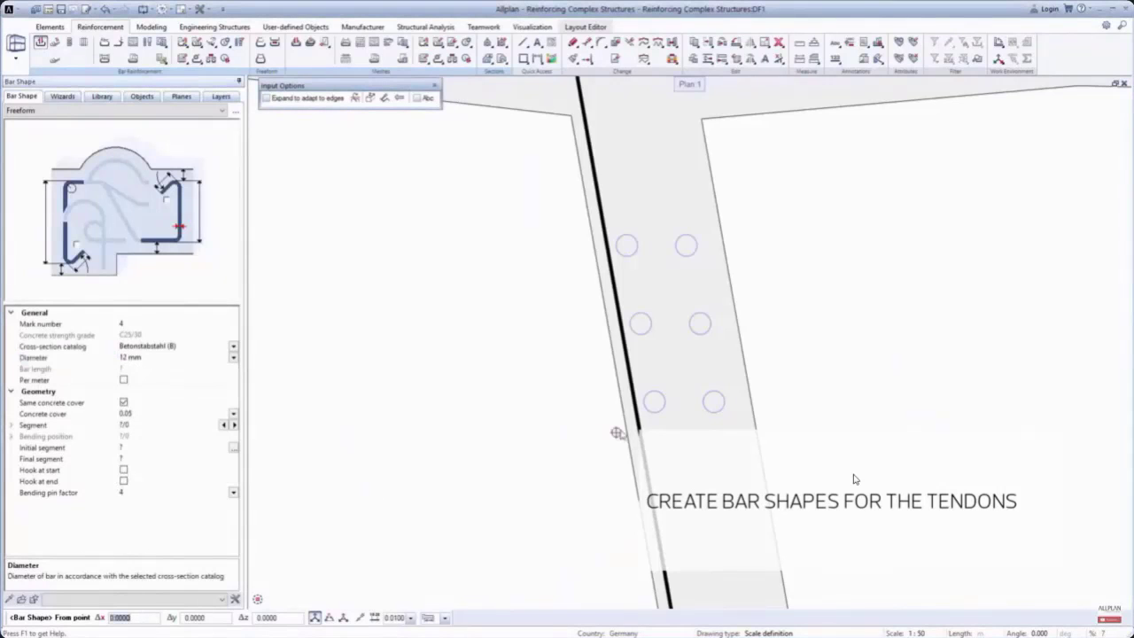
pyautogui.click(618, 364)
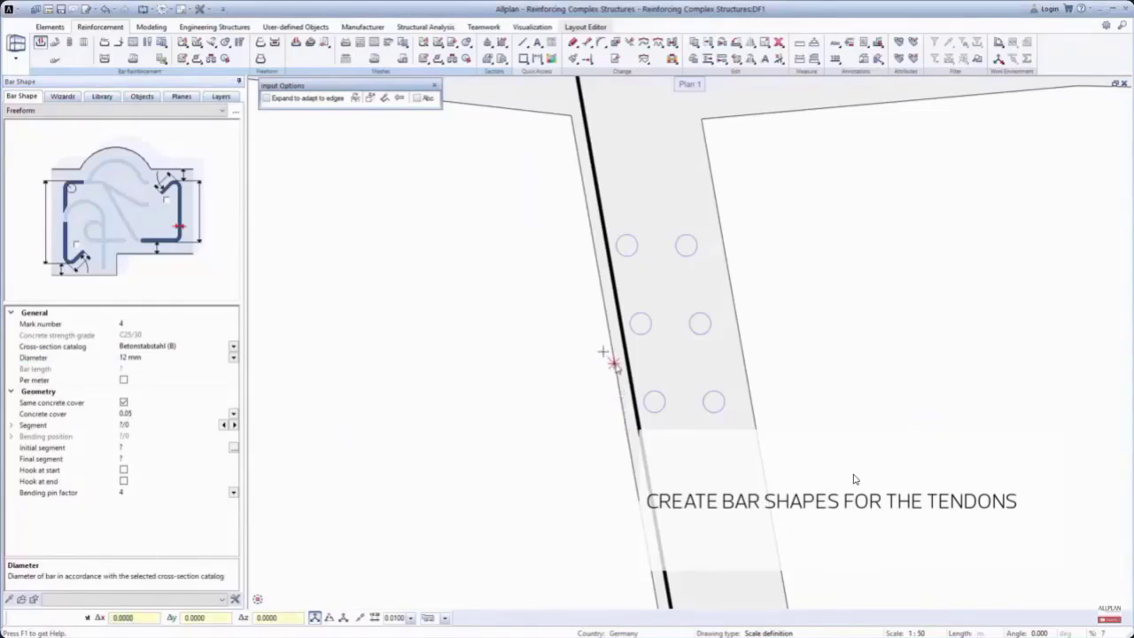
pyautogui.click(627, 440)
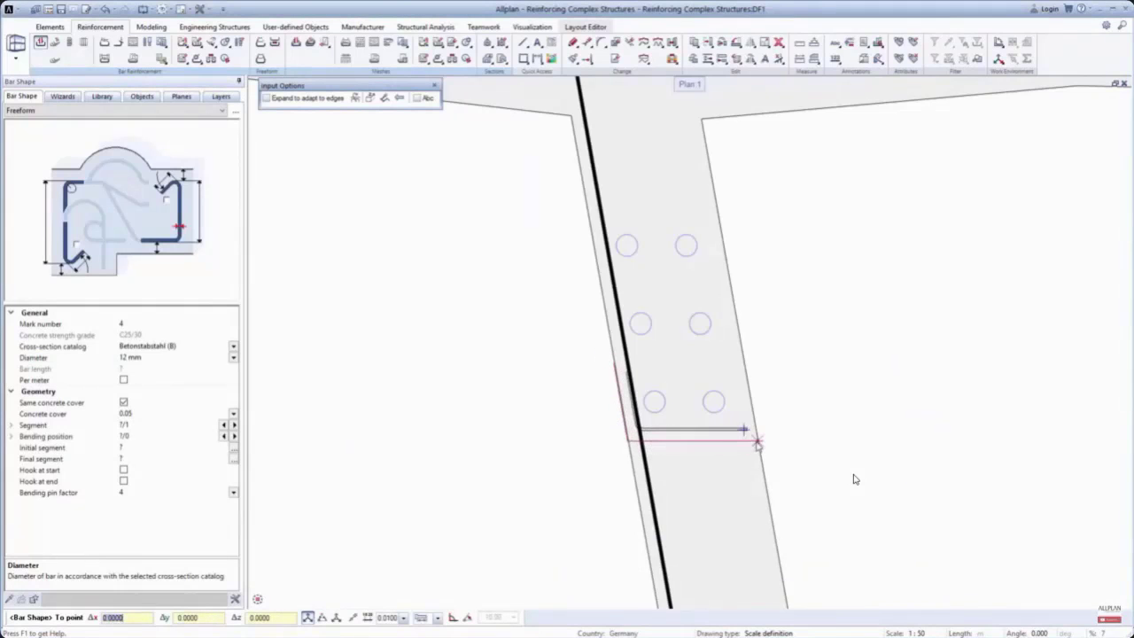
pyautogui.click(743, 363)
pyautogui.press('Escape')
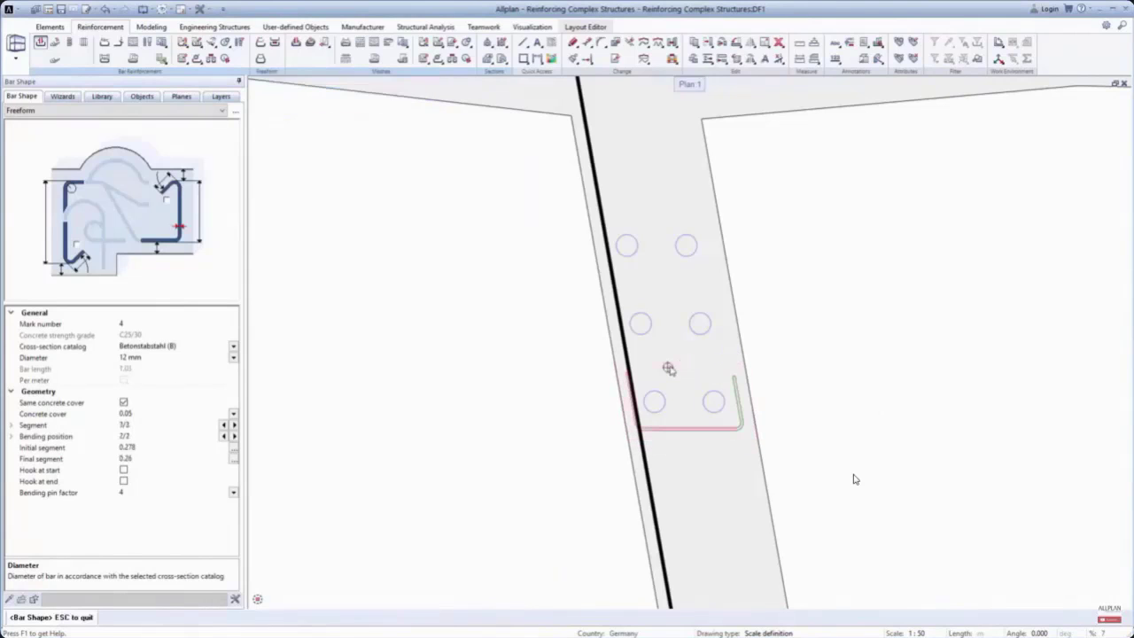
# Set the initial and final segments of the upward-opening U-bar to 0.2 m and finish the bar shape
pyautogui.rightClick(670, 368)
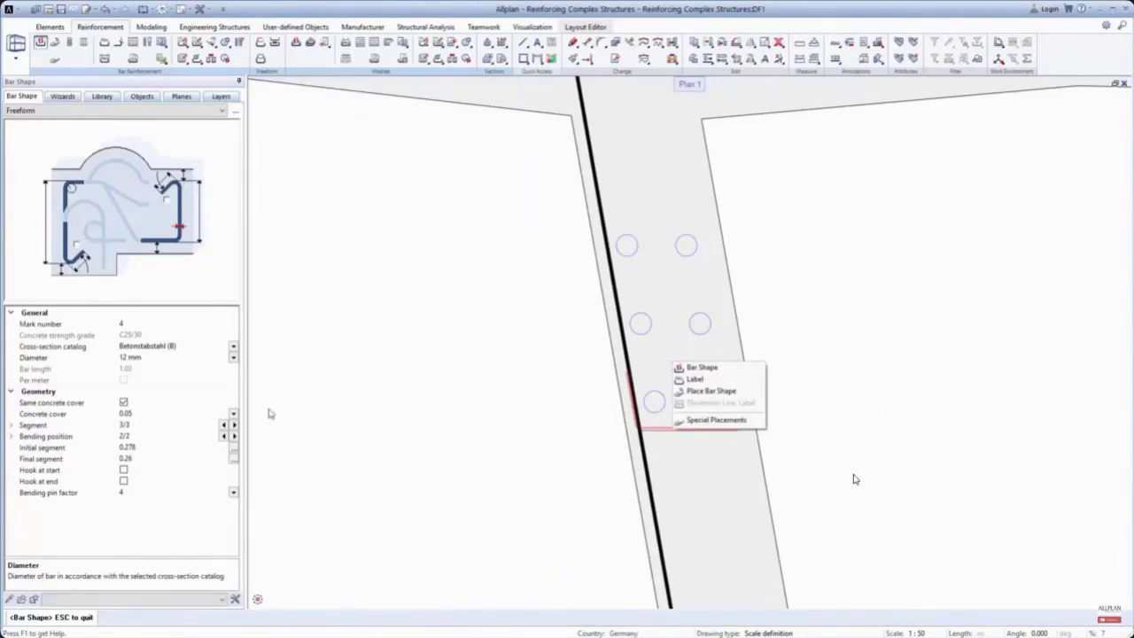
pyautogui.click(142, 447)
pyautogui.click(139, 446)
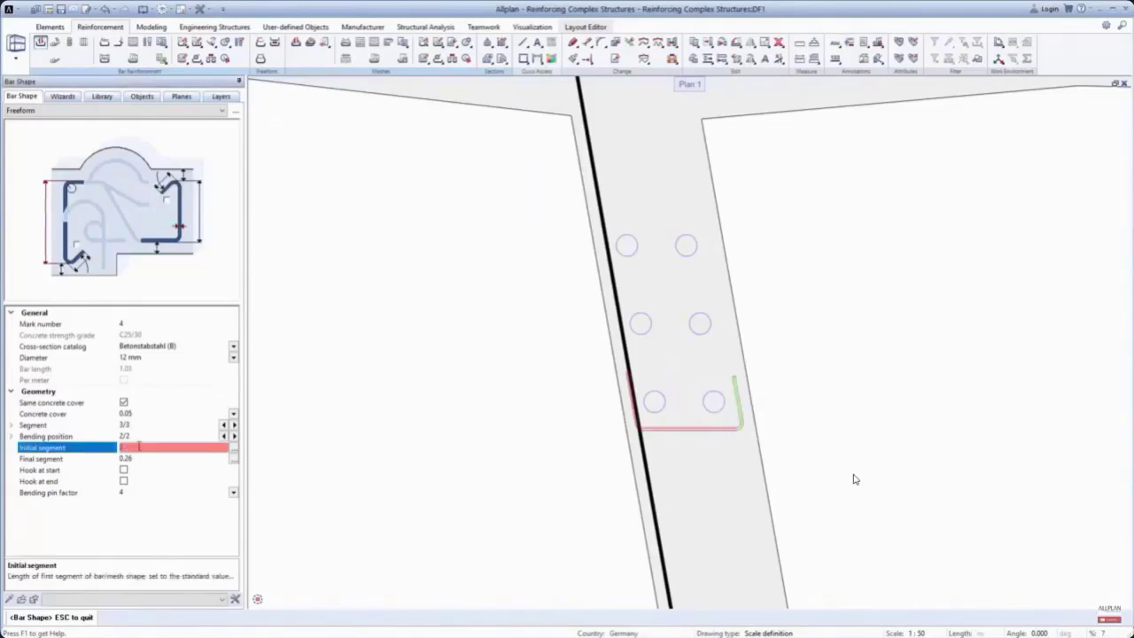
pyautogui.write('0.2')
pyautogui.press('Return')
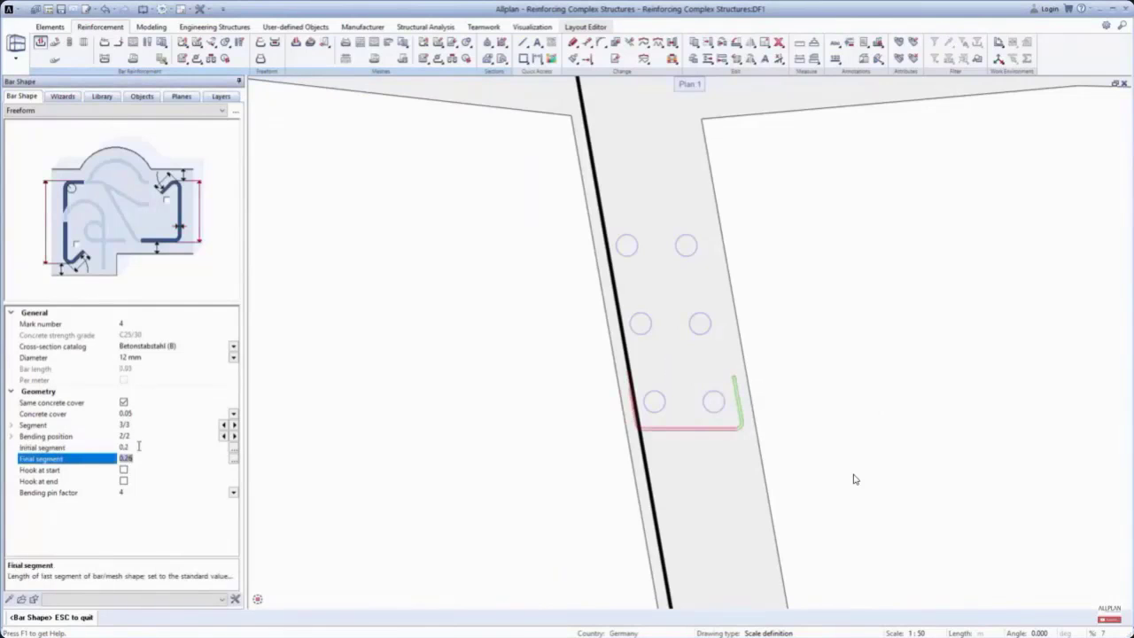
pyautogui.write('.2')
pyautogui.rightClick(759, 400)
pyautogui.click(771, 408)
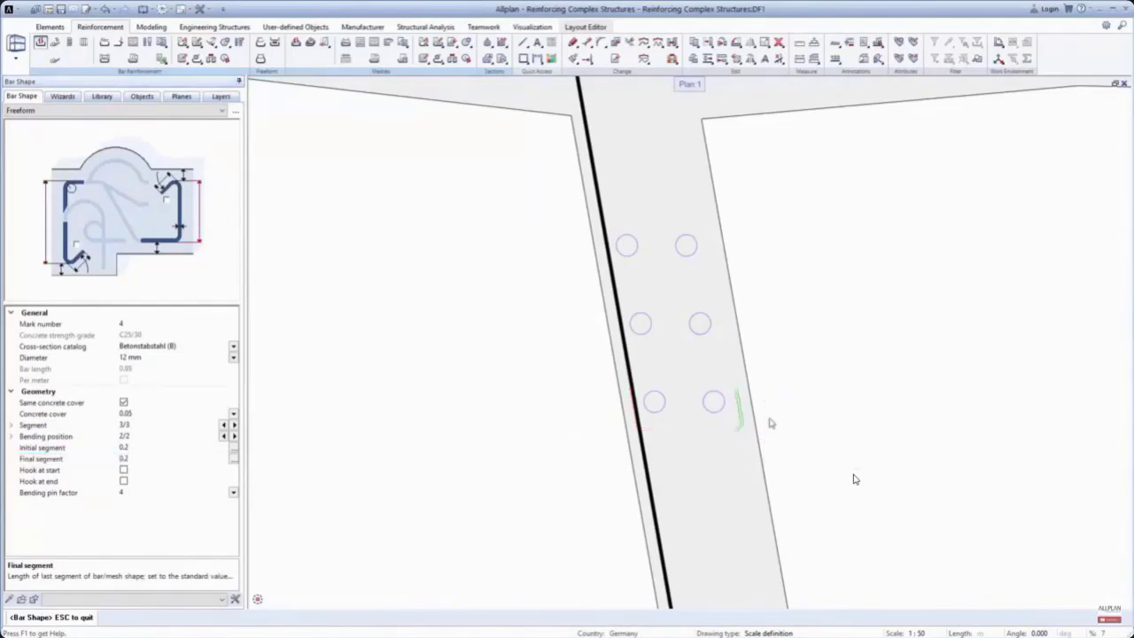
pyautogui.press('Escape')
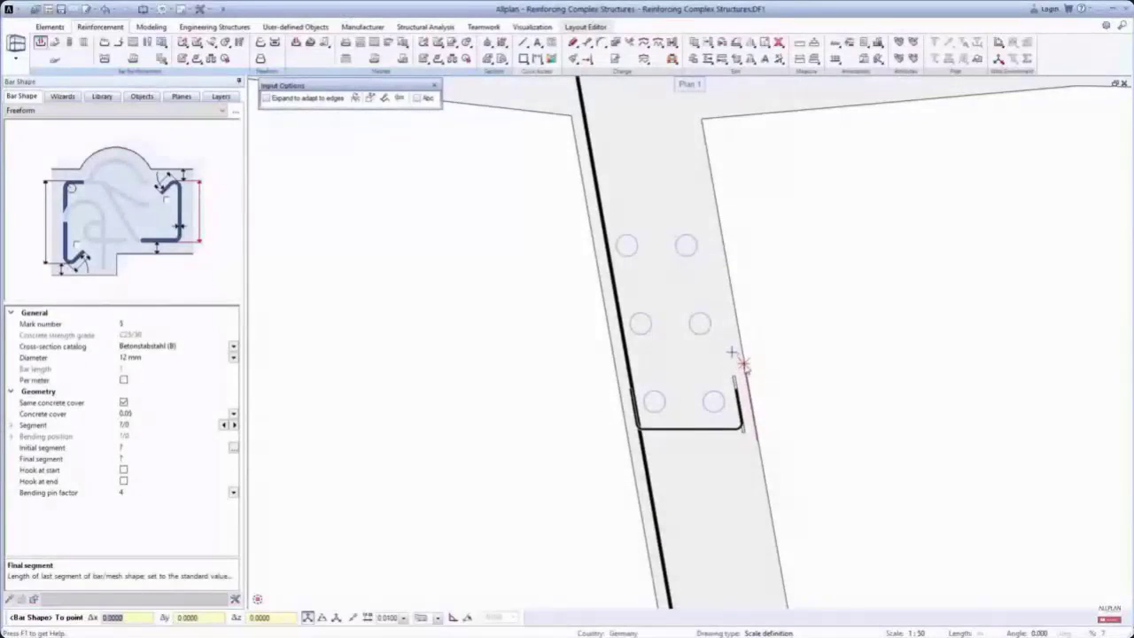
# Draw an opposing, downward-opening 12 mm U-bar over the lowest tendon pair to close the link
pyautogui.click(746, 364)
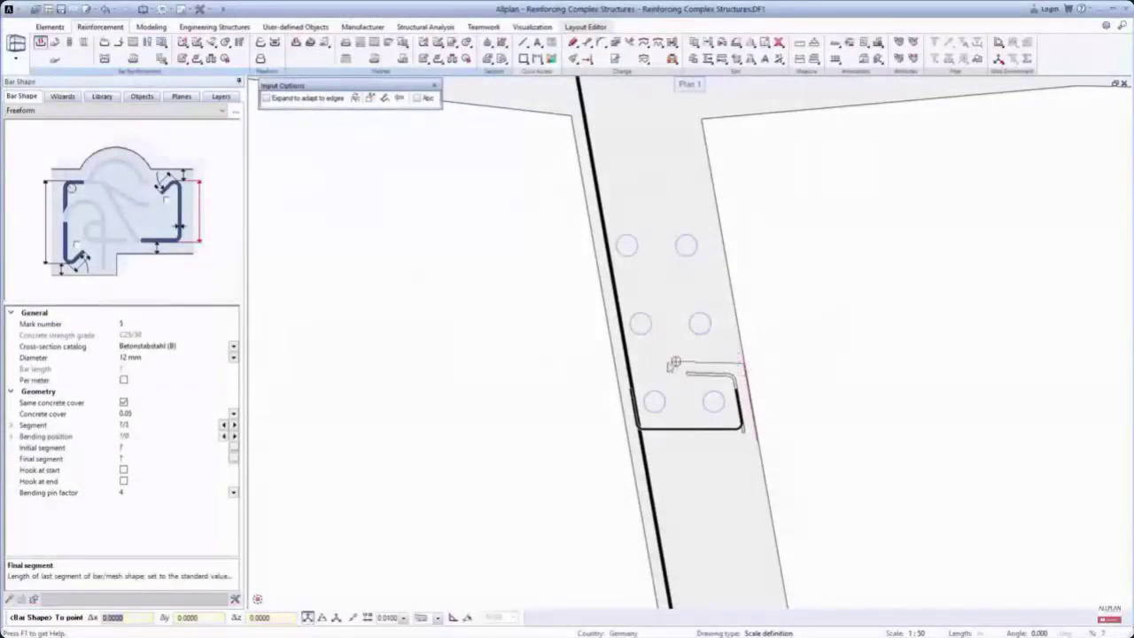
pyautogui.click(623, 367)
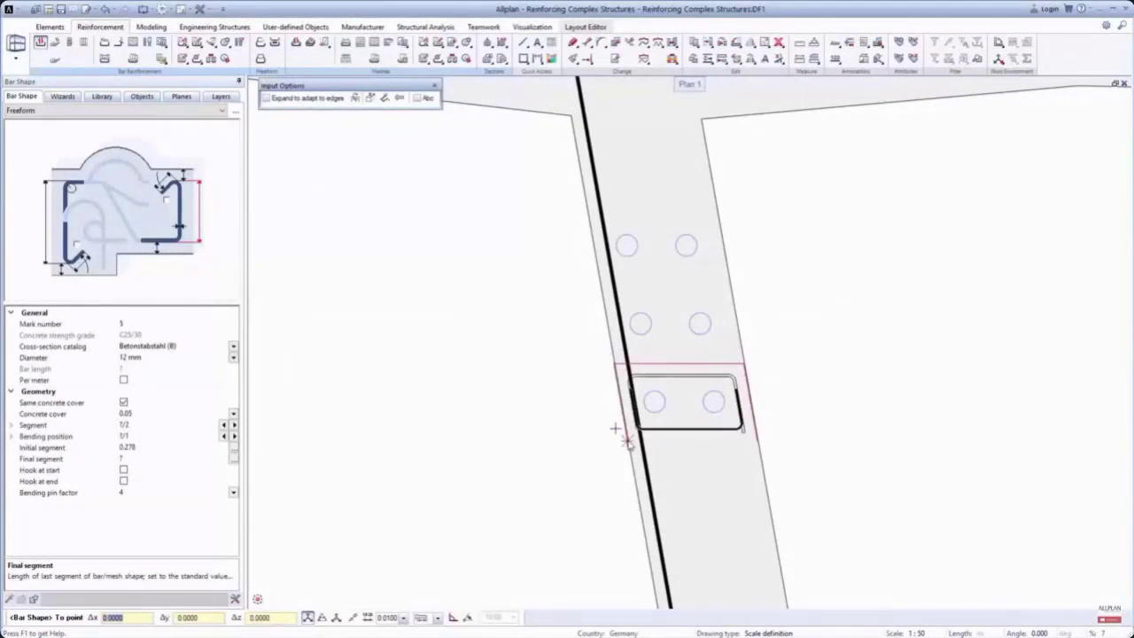
pyautogui.click(663, 449)
pyautogui.press('Escape')
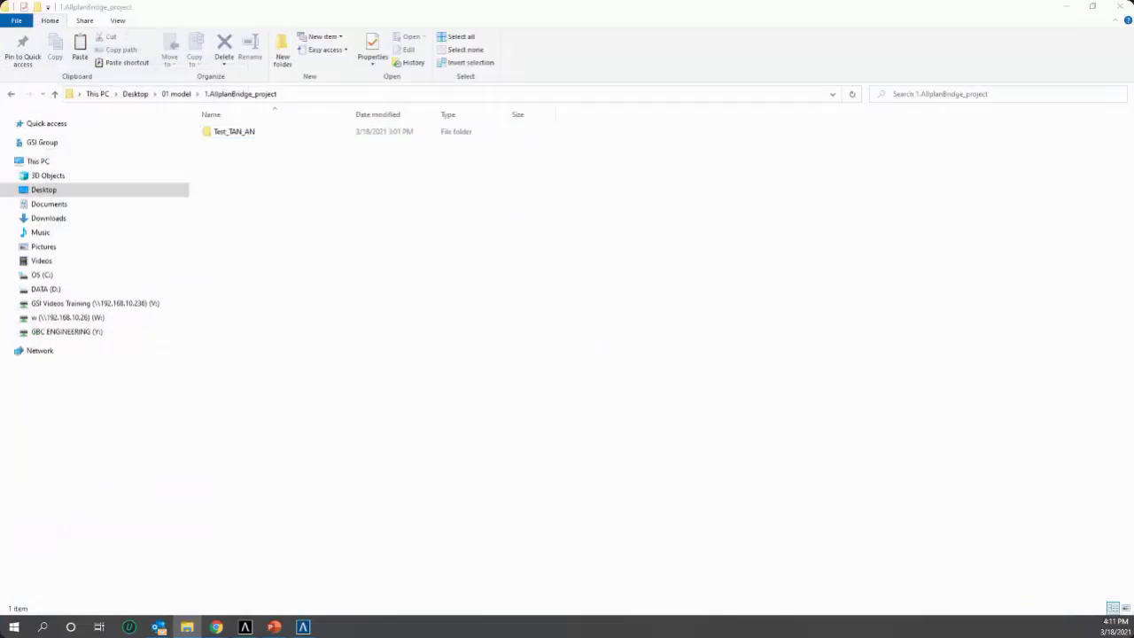
# Set the initial and final segments of the downward-opening U-bar to 0.2 m
pyautogui.click(142, 447)
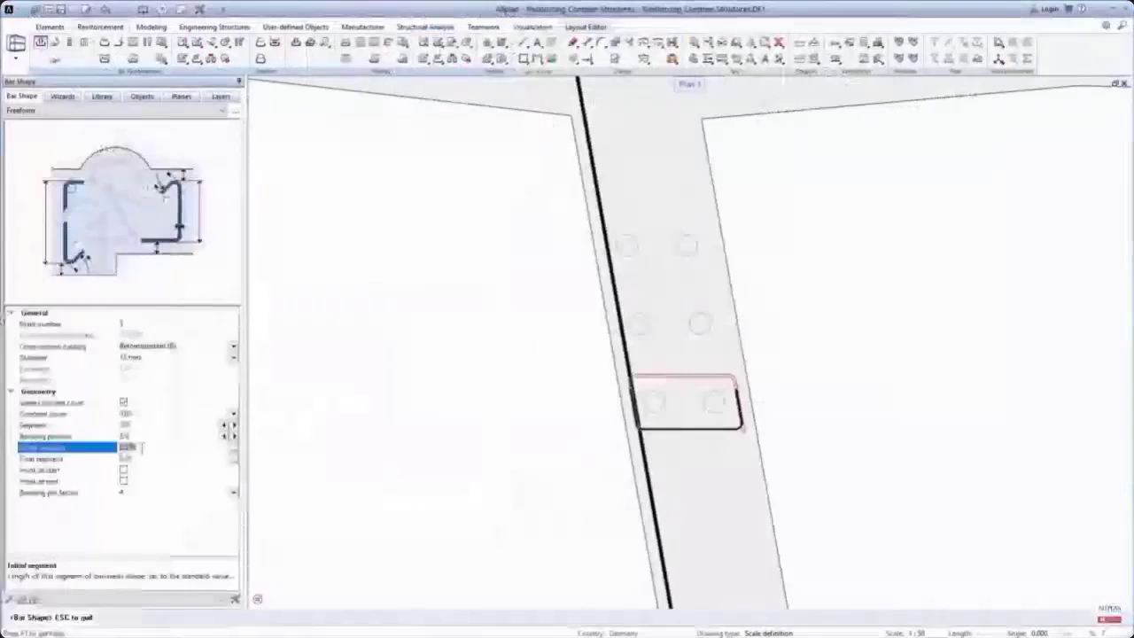
pyautogui.write('.2')
pyautogui.press('Tab')
pyautogui.write('.2')
pyautogui.press('Return')
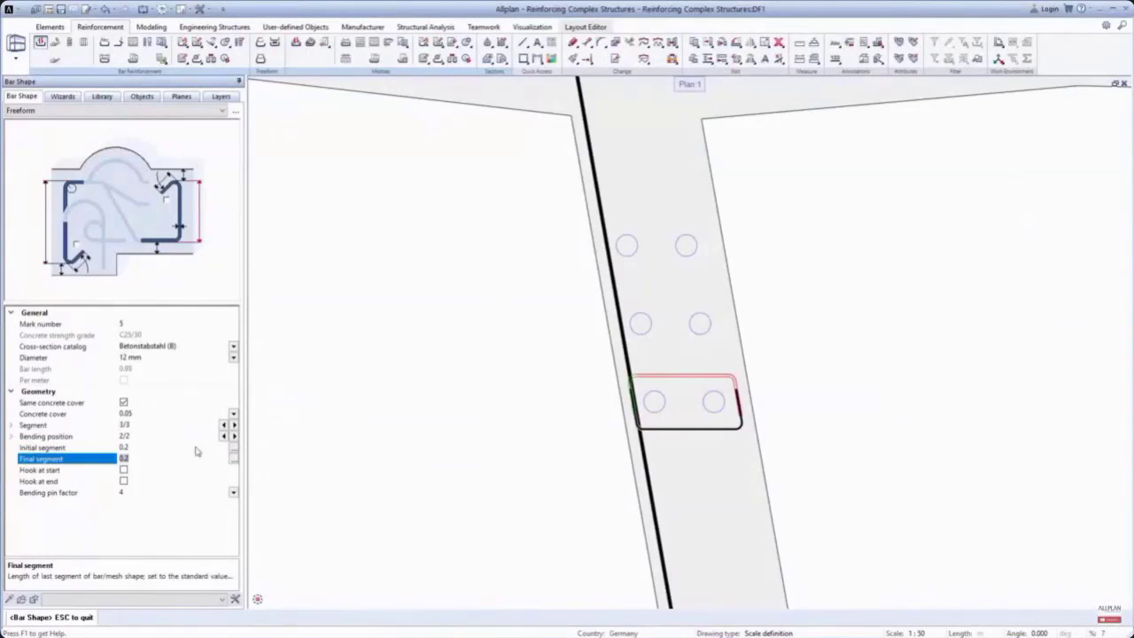
# Copy the two U-bars around the lowest tendon pair up to the middle and upper tendon pairs in the left web
pyautogui.click(696, 45)
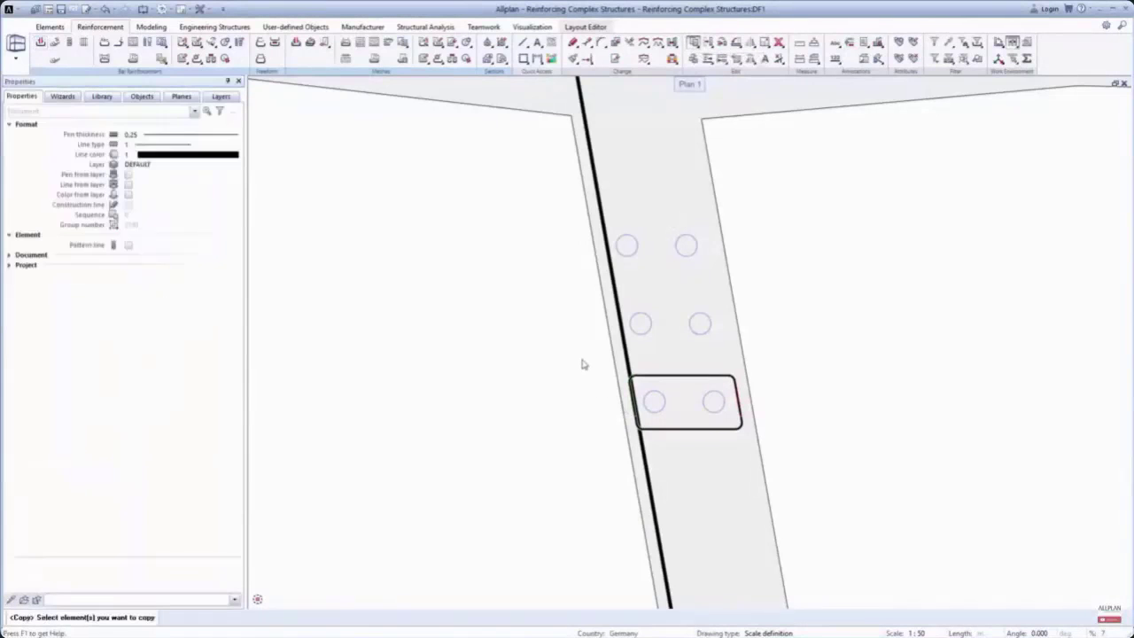
pyautogui.moveTo(581, 359); pyautogui.dragTo(790, 463)
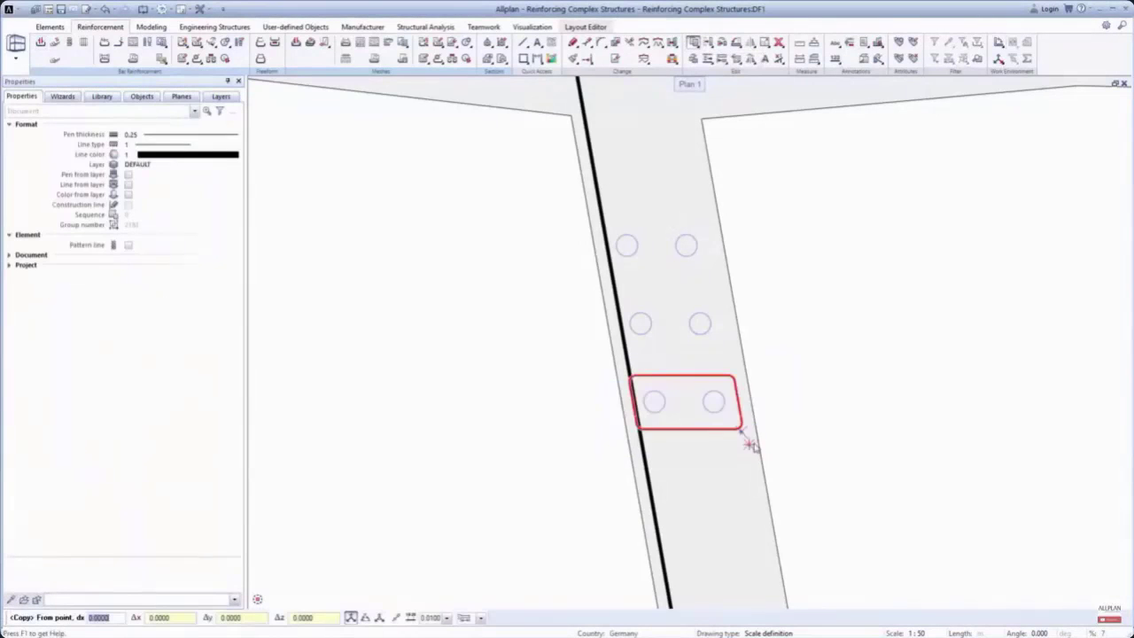
pyautogui.click(754, 443)
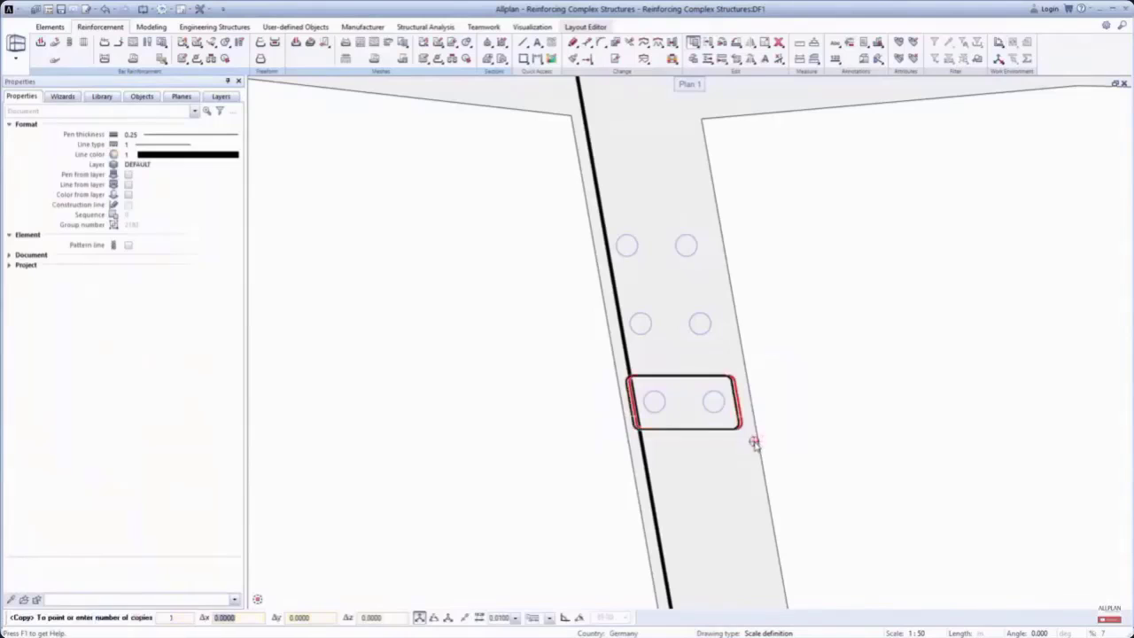
pyautogui.click(737, 353)
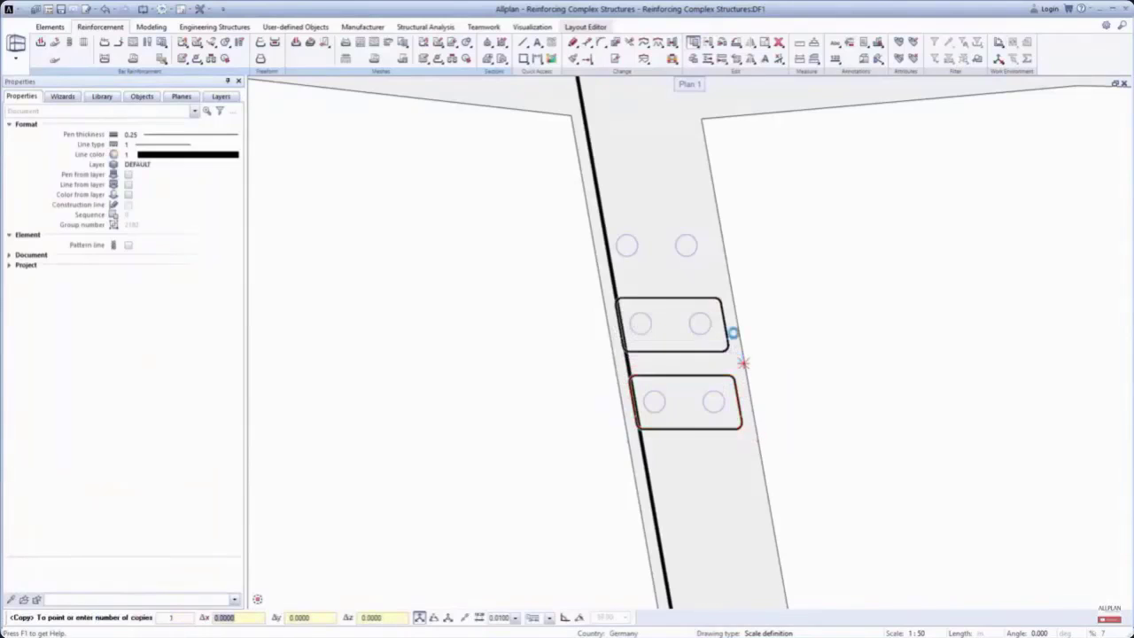
pyautogui.click(726, 275)
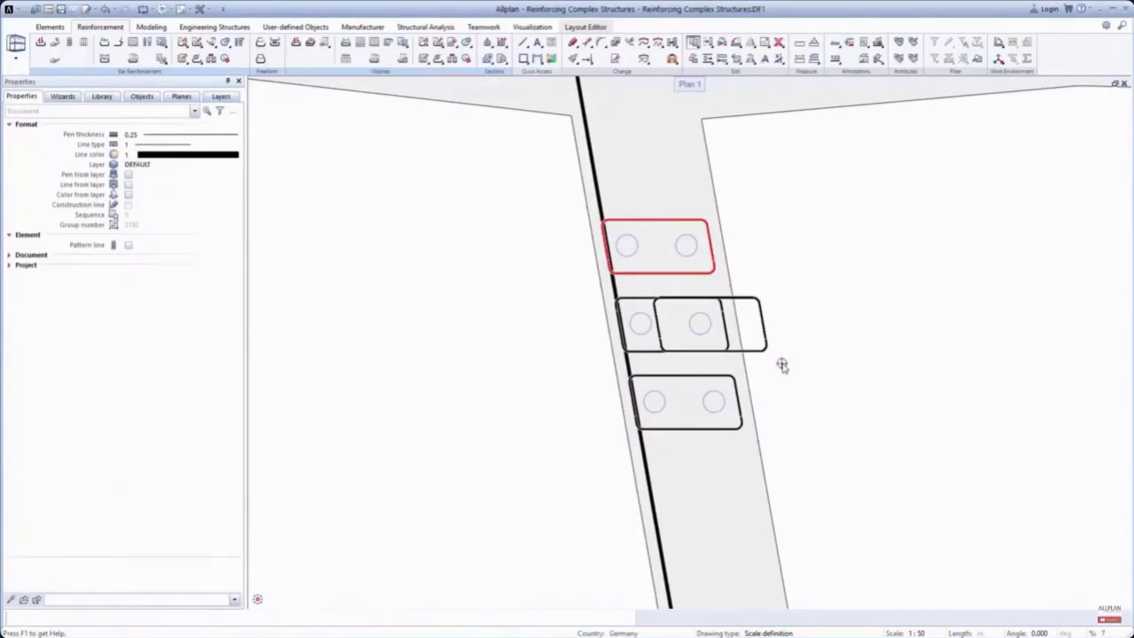
pyautogui.press('Escape')
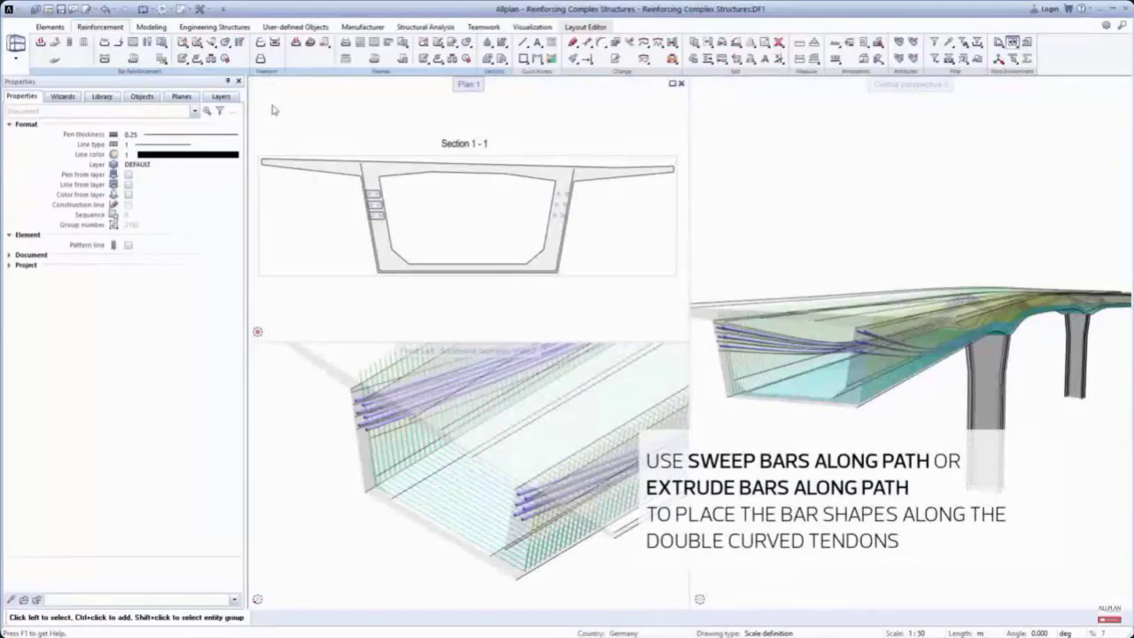
# Start a Sweep Bars Along Path placement for the lowest U-bar pair and pick path lines along the left web
pyautogui.click(262, 61)
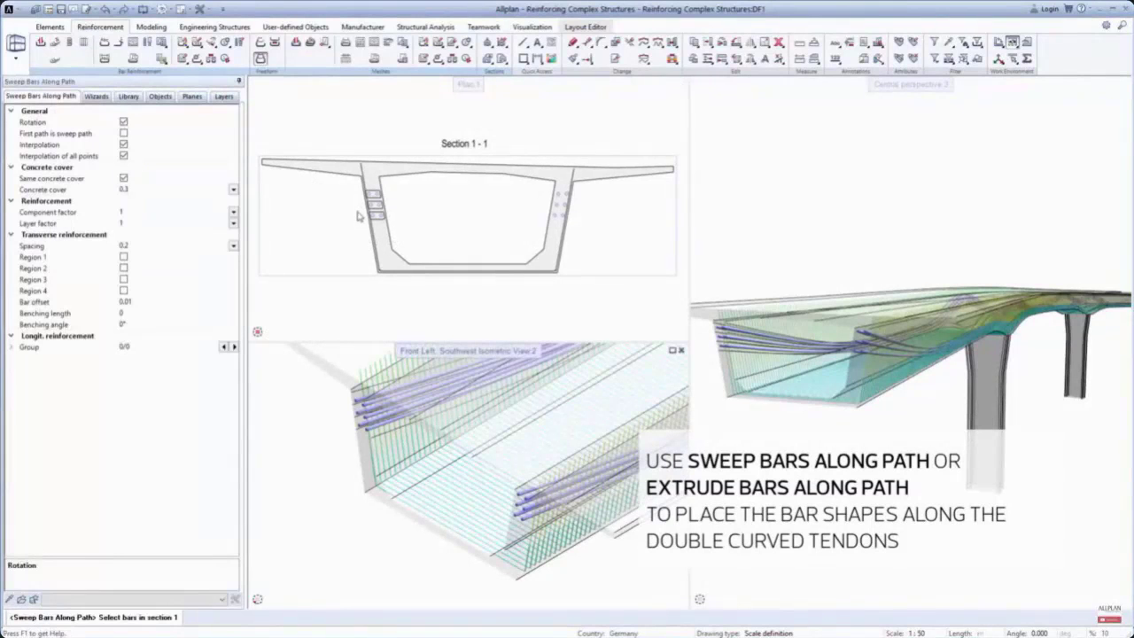
pyautogui.moveTo(358, 213); pyautogui.dragTo(398, 235)
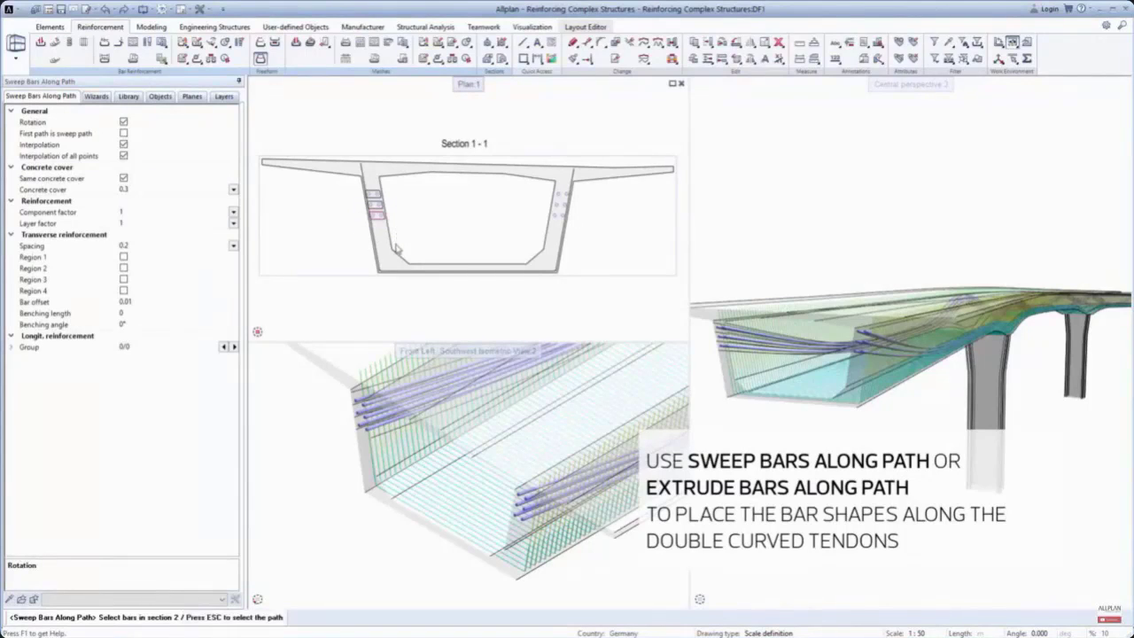
pyautogui.press('Escape')
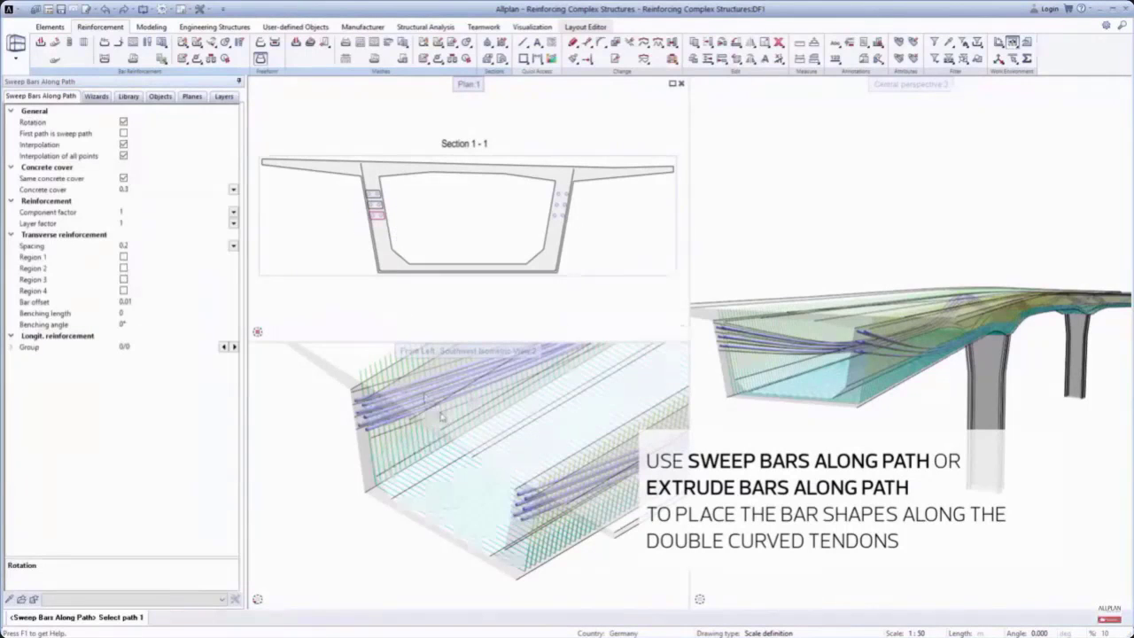
pyautogui.click(440, 417)
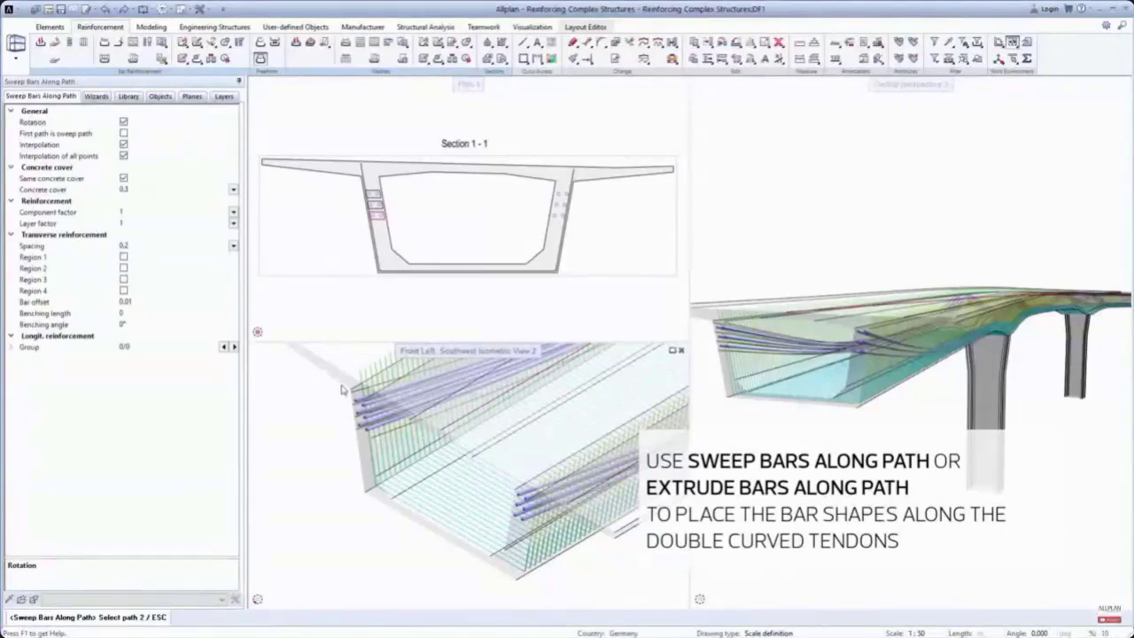
pyautogui.scroll(5, 390, 417)
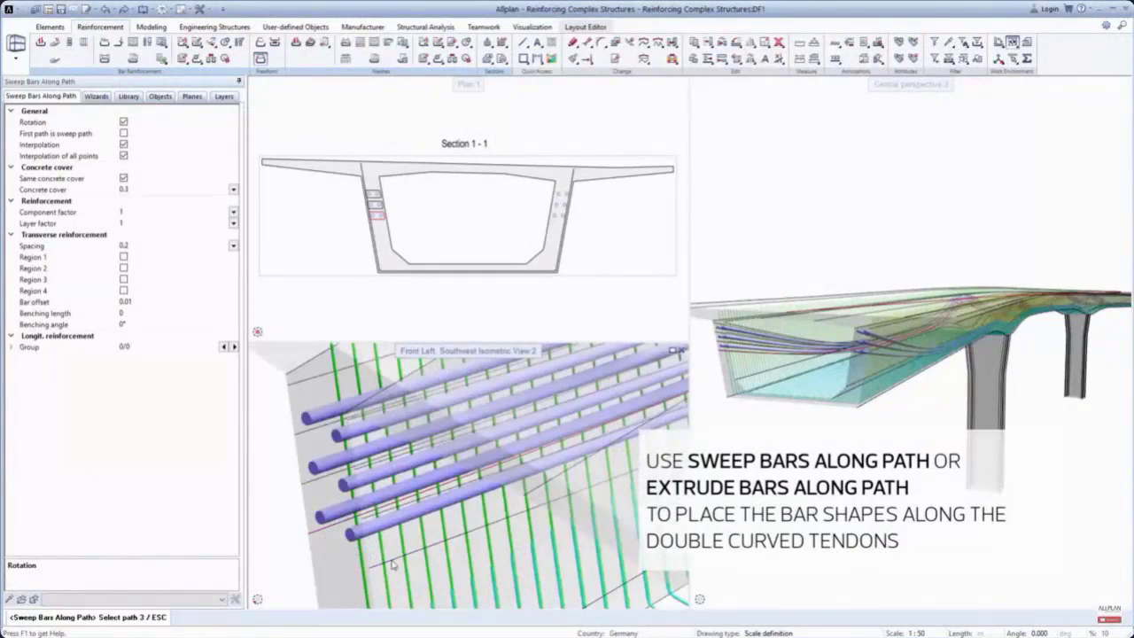
# Enable transverse regions 1 and 4, each 1 m long with 0.1 m spacing, and create the swept U-bars around the lowest tendons
pyautogui.click(123, 257)
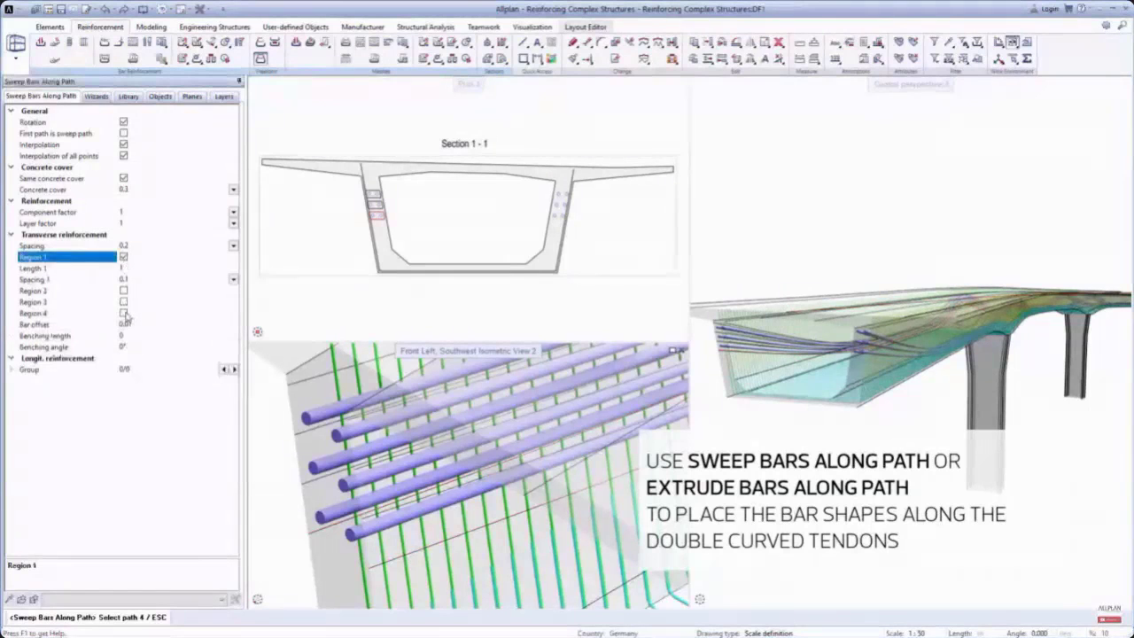
pyautogui.click(123, 313)
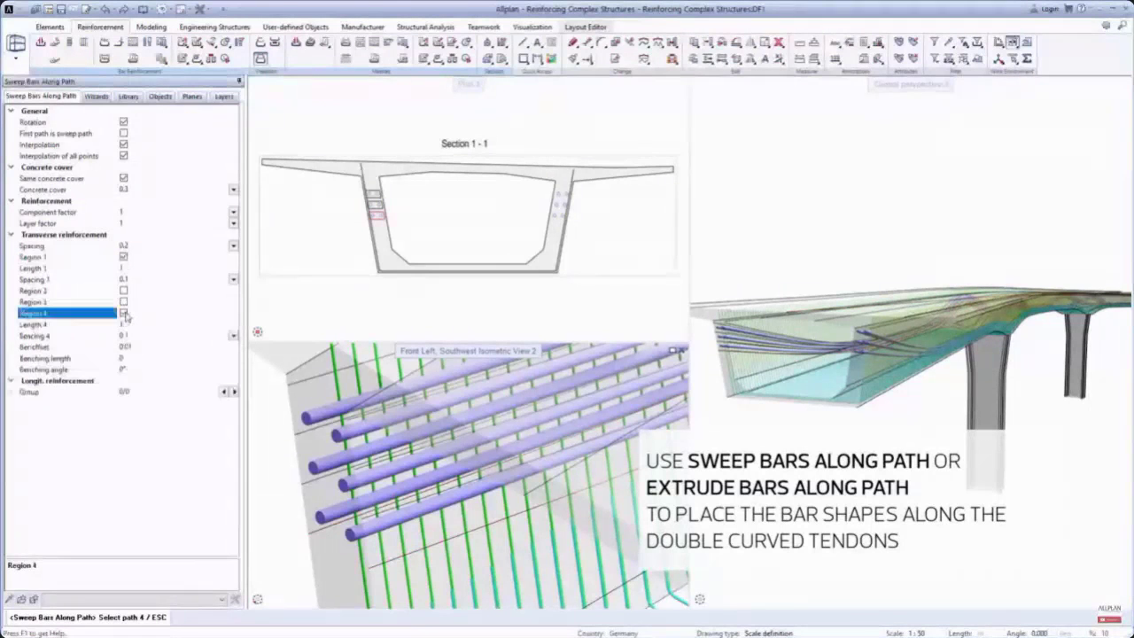
pyautogui.rightClick(276, 448)
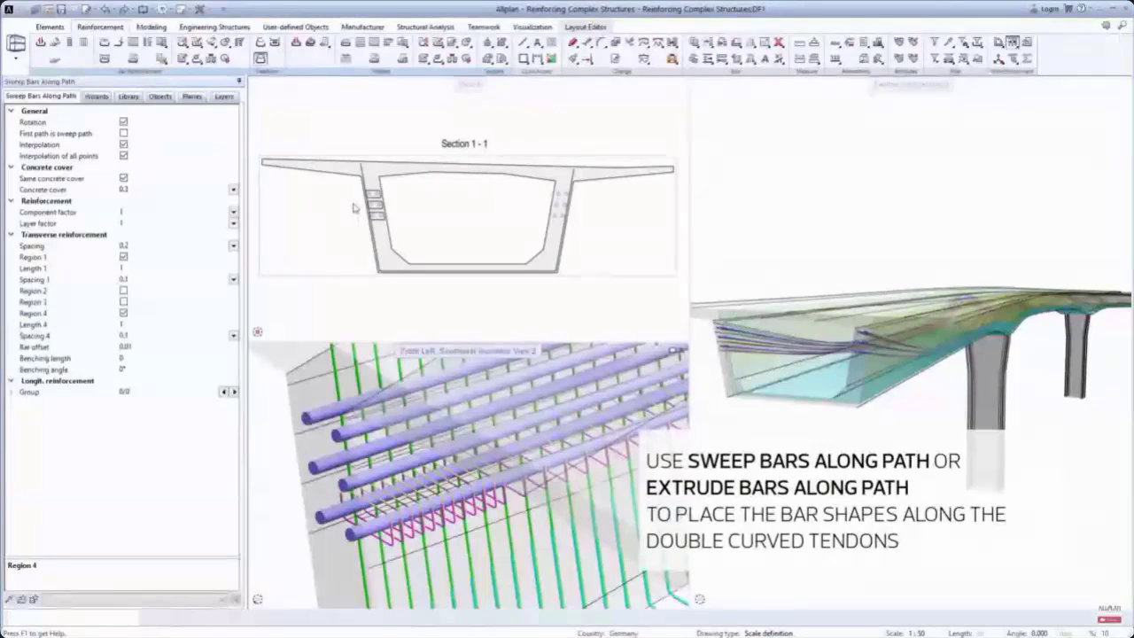
# Sweep the middle U-bar pair along the path lines of the middle tendons in the left web
pyautogui.moveTo(354, 197); pyautogui.dragTo(377, 210)
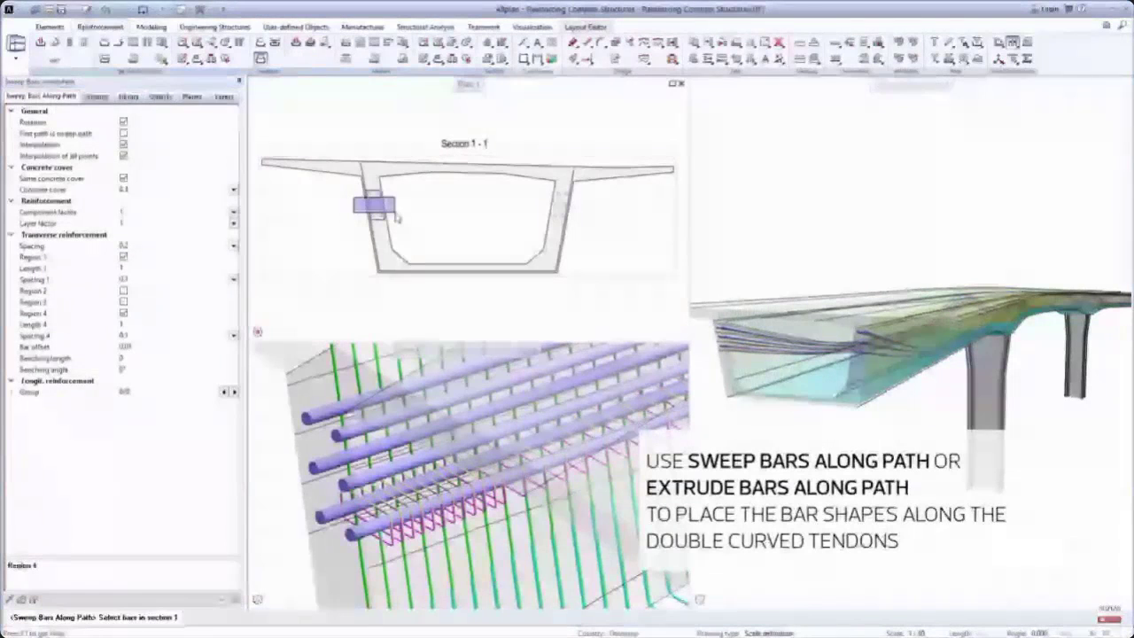
pyautogui.click(372, 206)
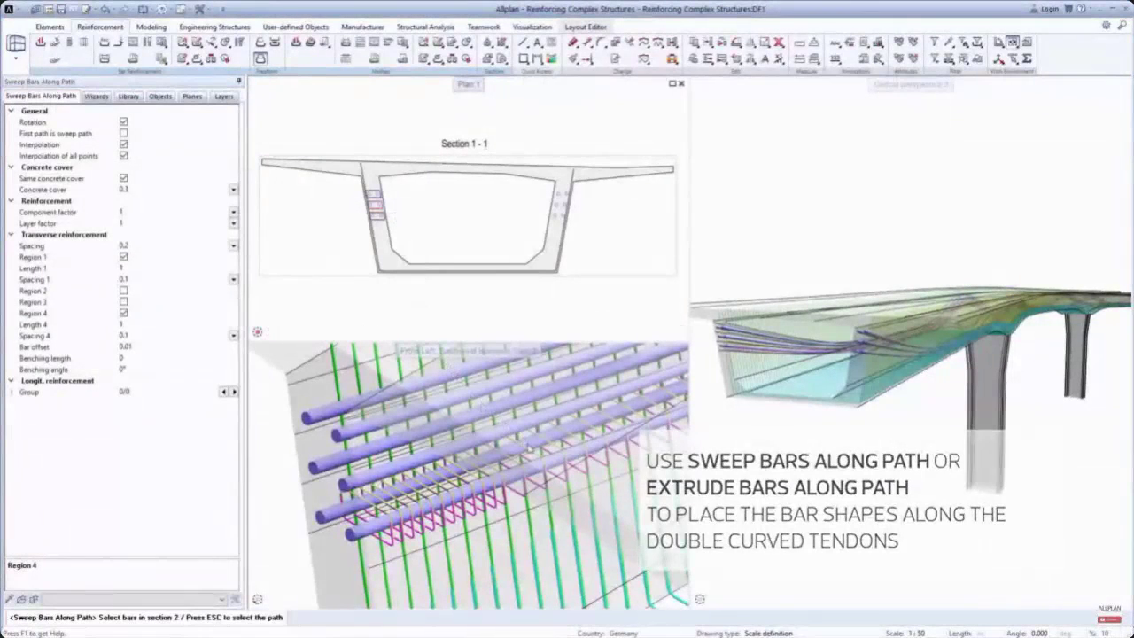
pyautogui.press('Escape')
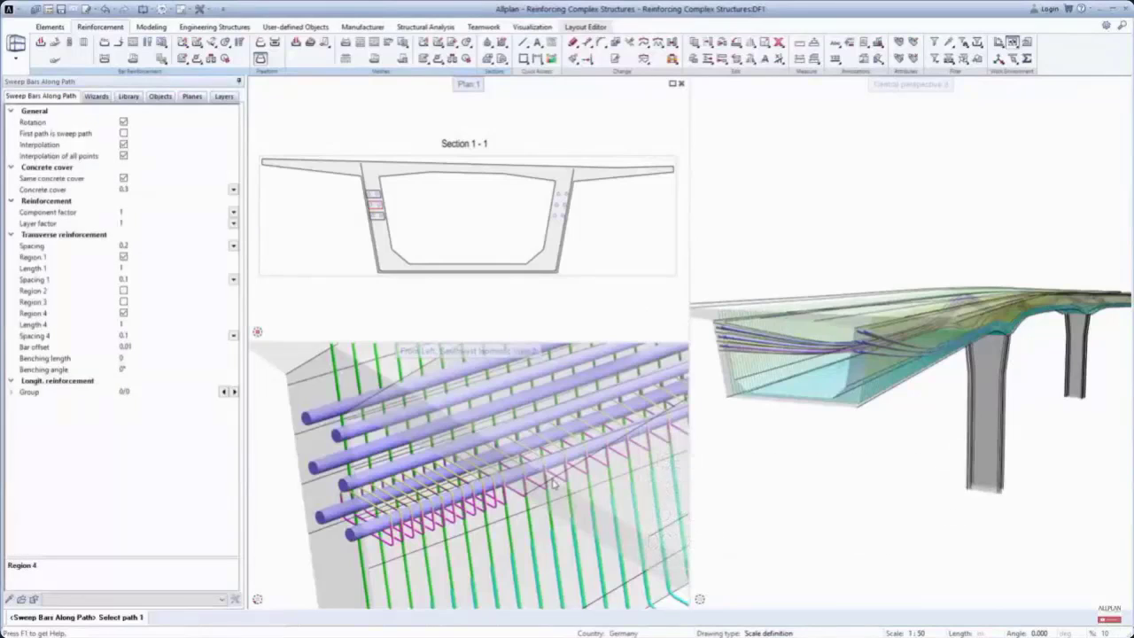
pyautogui.click(669, 530)
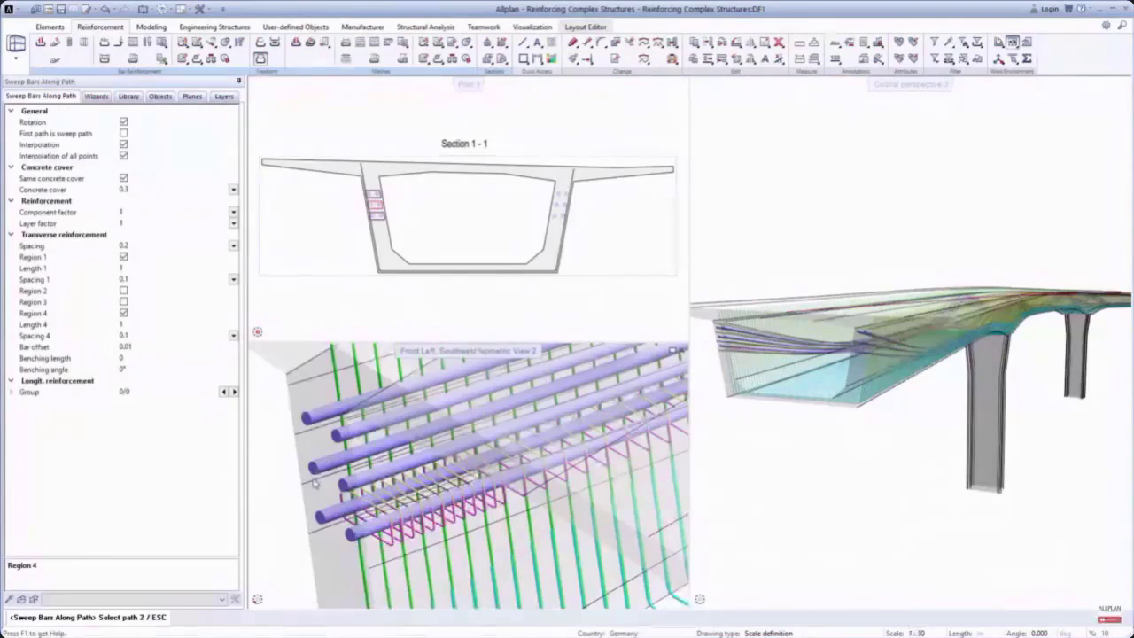
pyautogui.click(391, 516)
pyautogui.click(344, 517)
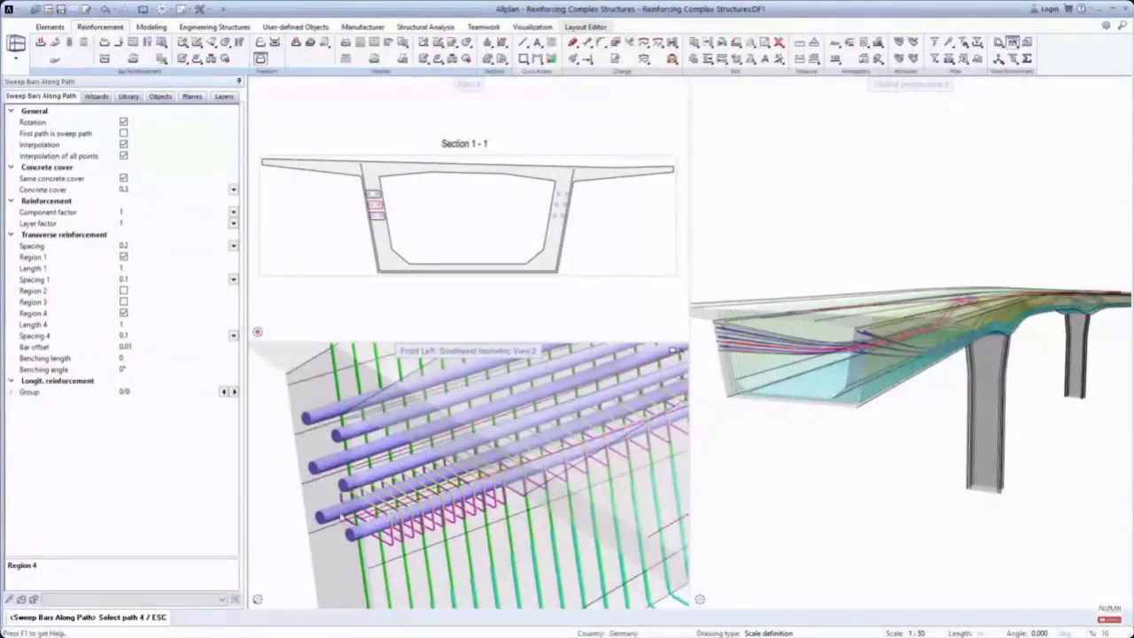
pyautogui.press('Escape')
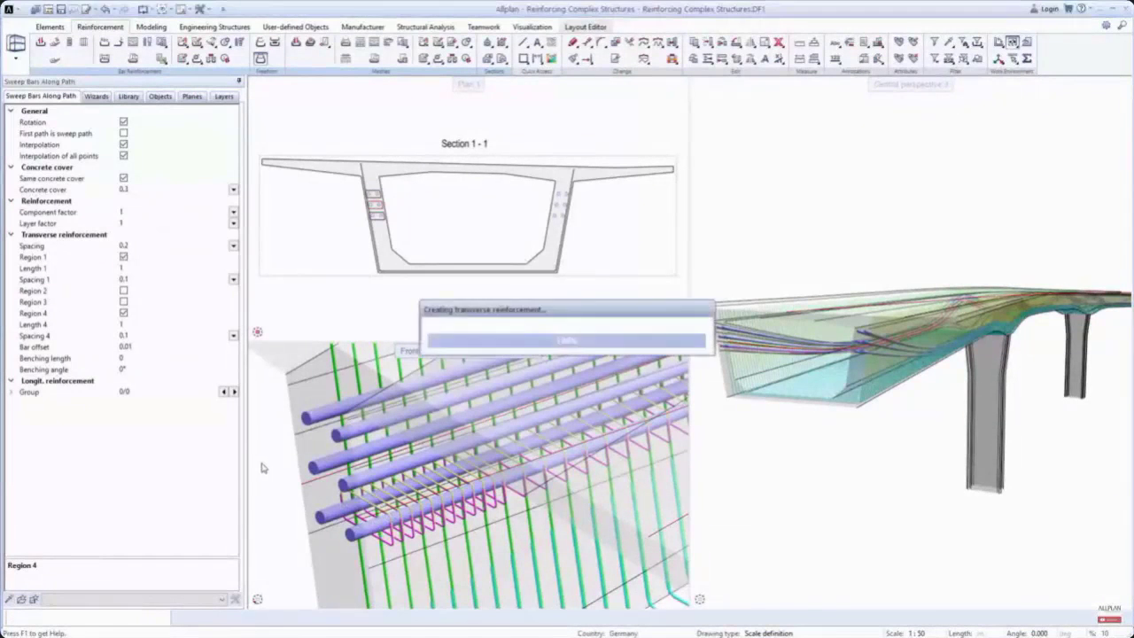
pyautogui.hotkey('ctrl', 'z')
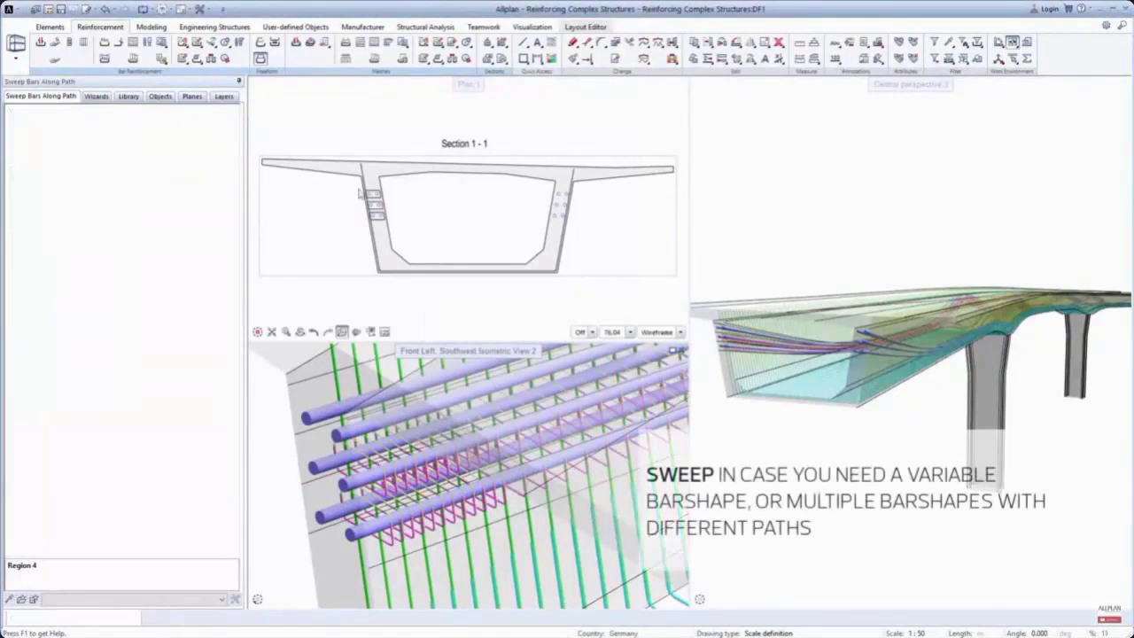
# Sweep the upper U-bar pair along the path lines of the upper tendons in the left web
pyautogui.moveTo(356, 182); pyautogui.dragTo(390, 202)
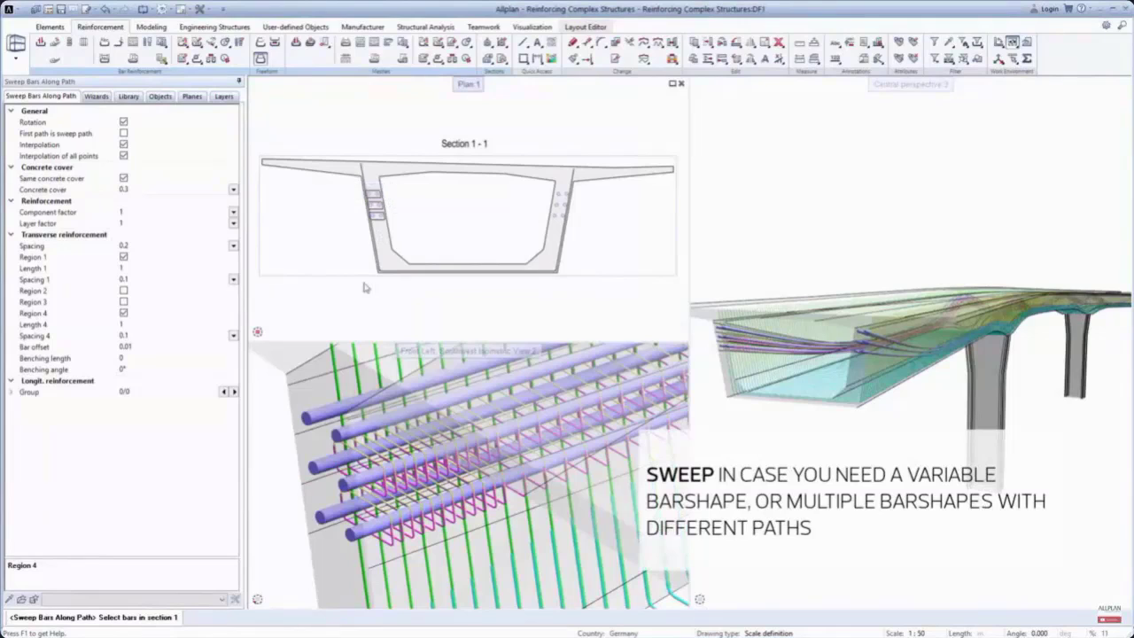
pyautogui.press('Escape')
pyautogui.click(310, 434)
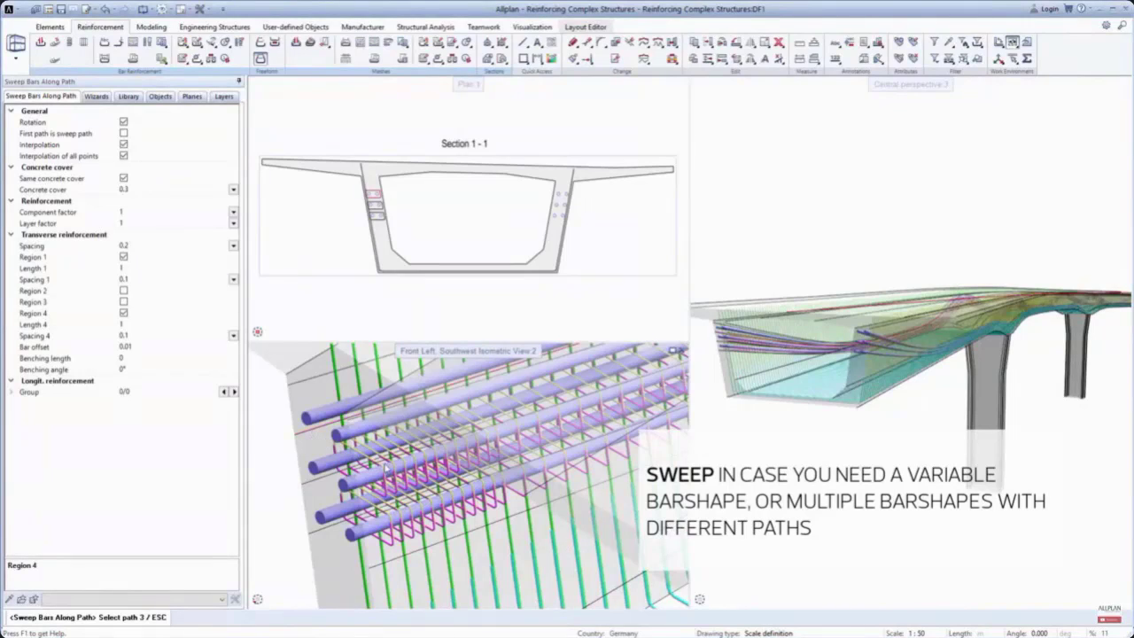
pyautogui.click(326, 469)
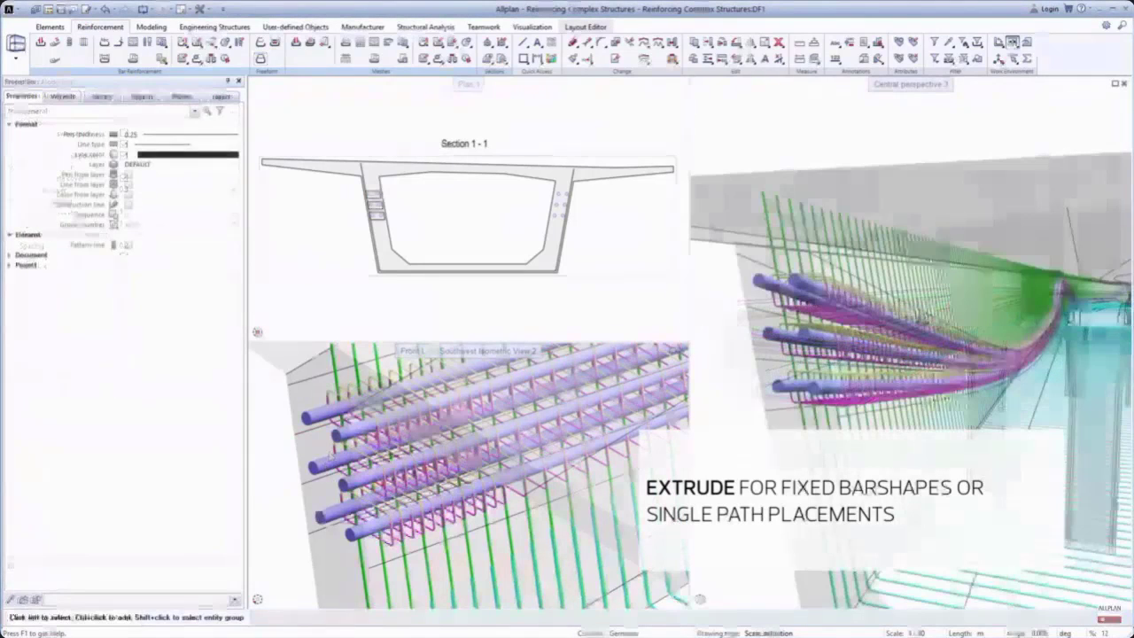
# Enlarge the perspective view of the swept tendon links and expand DF1's object structure down to the individual bar reinforcement marks
pyautogui.moveTo(925, 259); pyautogui.dragTo(903, 263, button='middle')
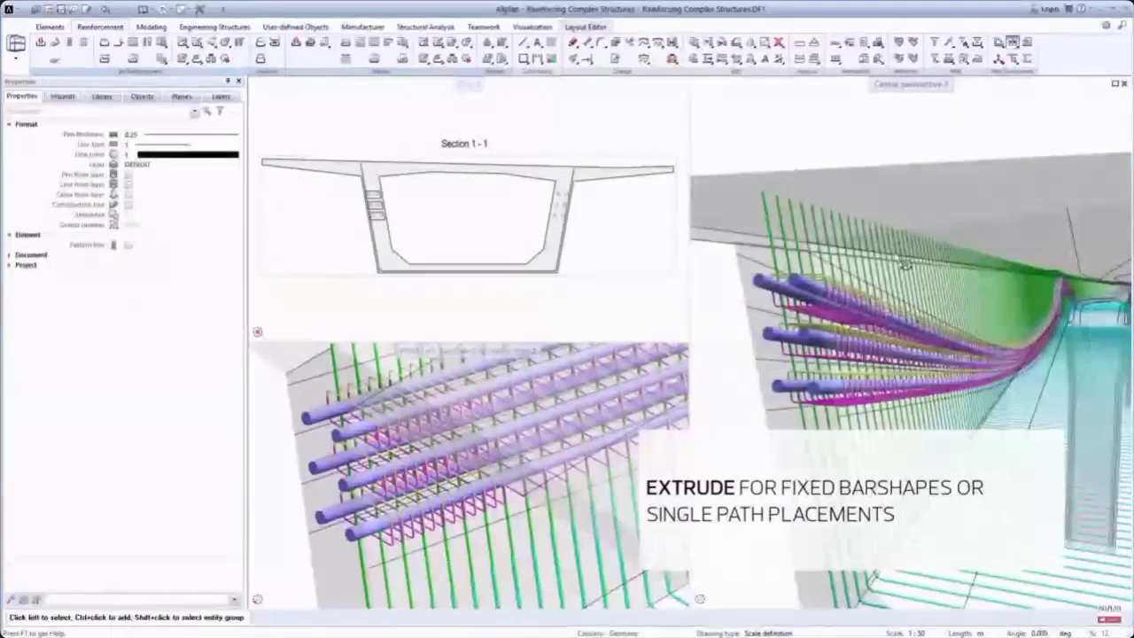
pyautogui.doubleClick(904, 87)
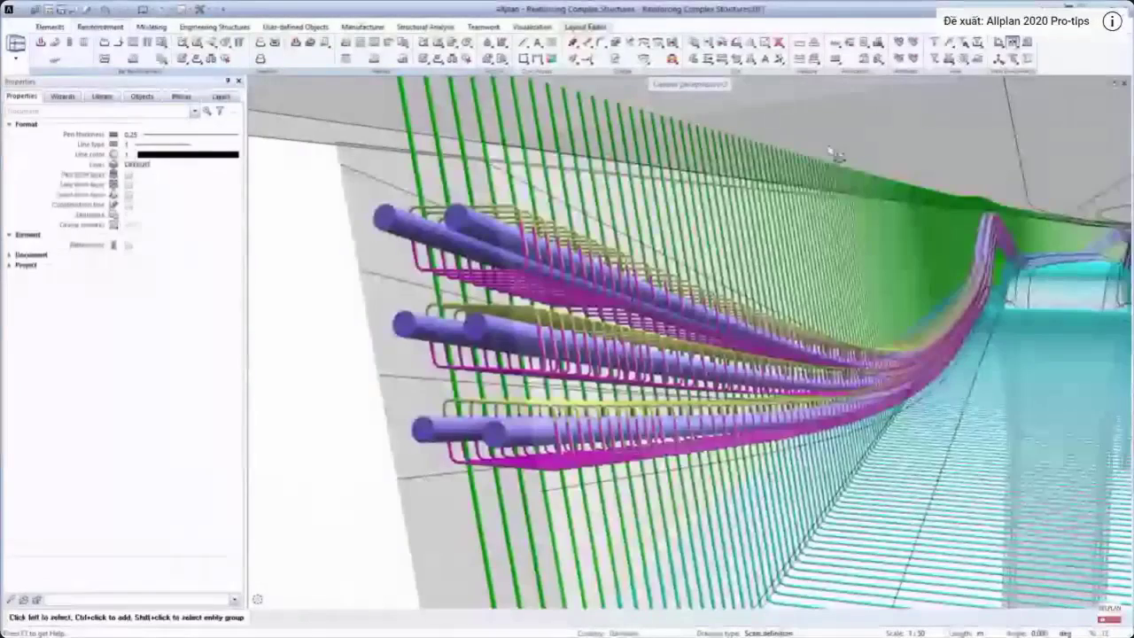
pyautogui.click(144, 97)
pyautogui.click(8, 145)
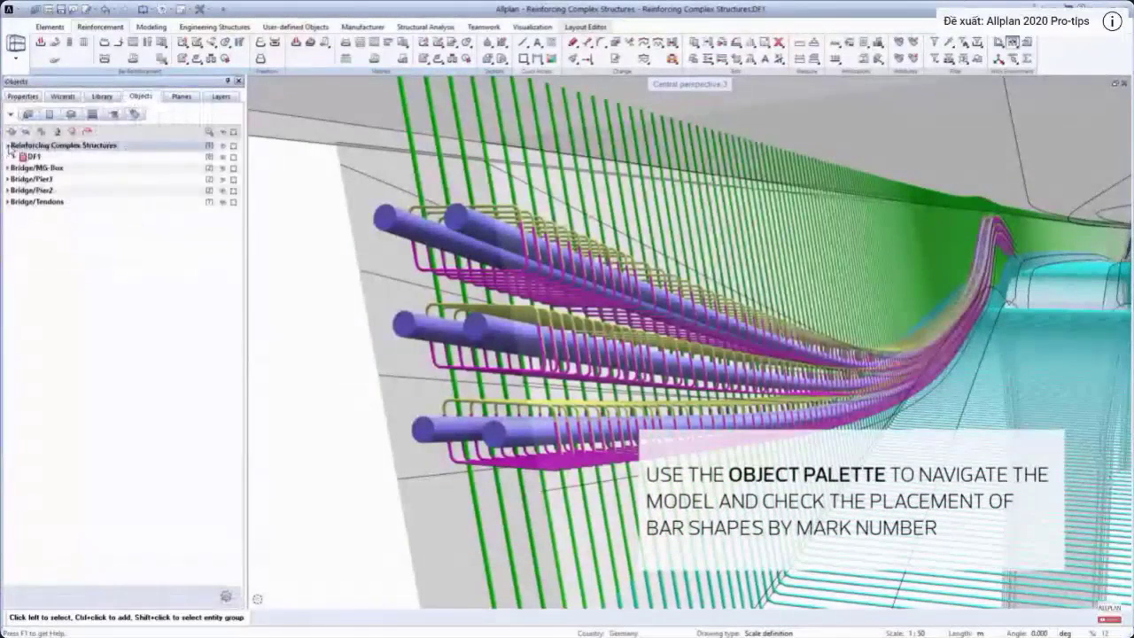
pyautogui.click(14, 157)
pyautogui.click(20, 201)
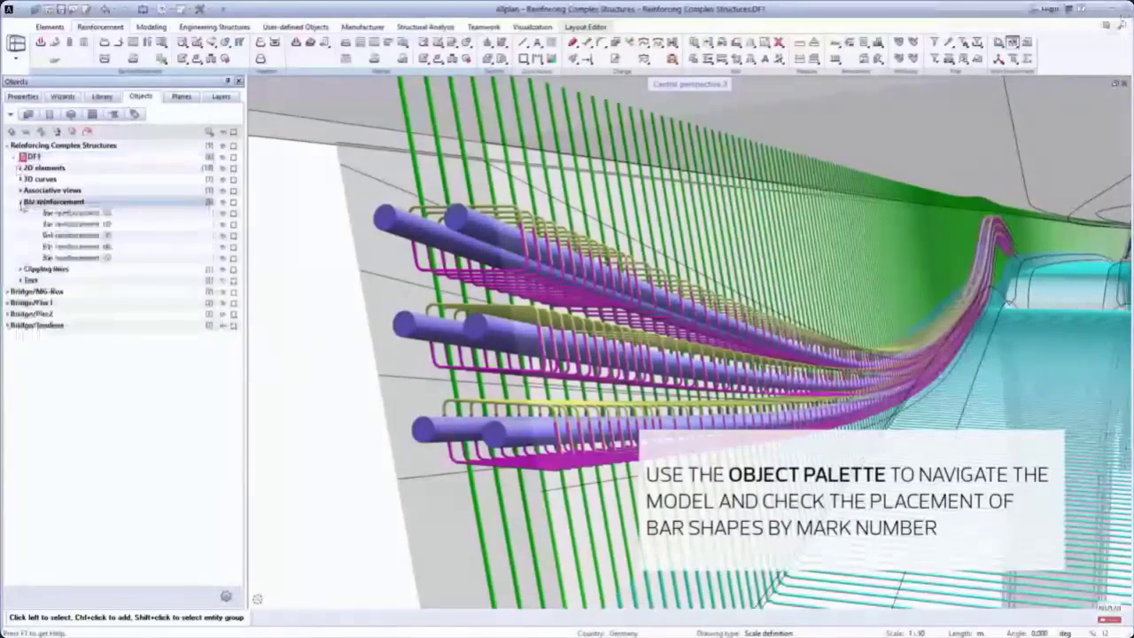
# Hide all bar reinforcement, show the marks one at a time to check their placement, and restore the whole reinforcement
pyautogui.click(222, 203)
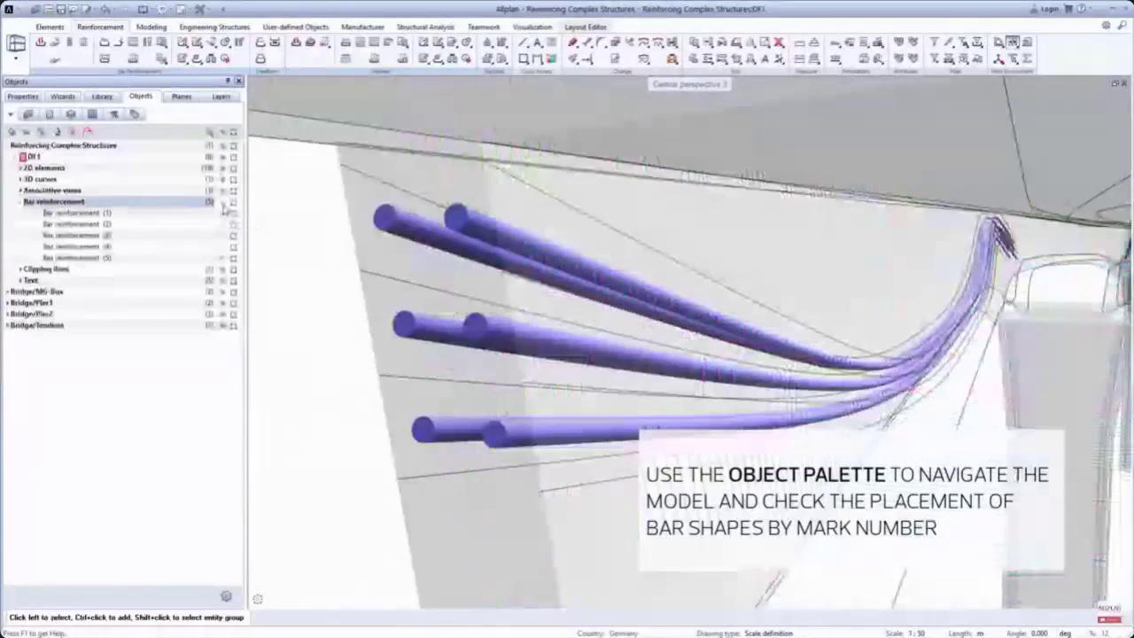
pyautogui.click(223, 213)
pyautogui.click(223, 214)
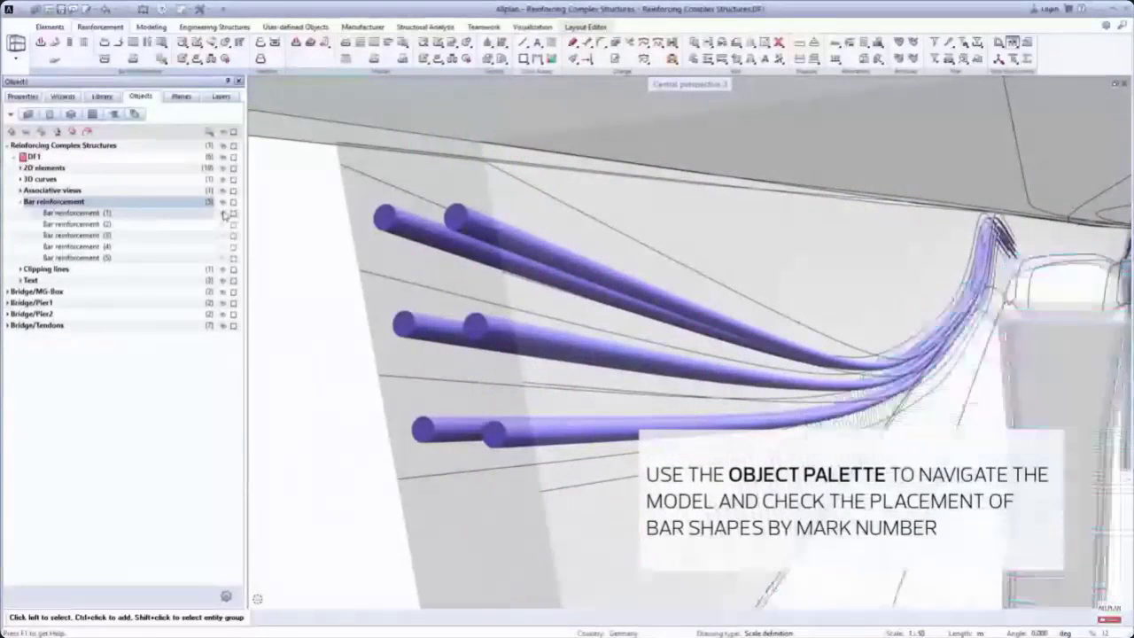
pyautogui.click(225, 226)
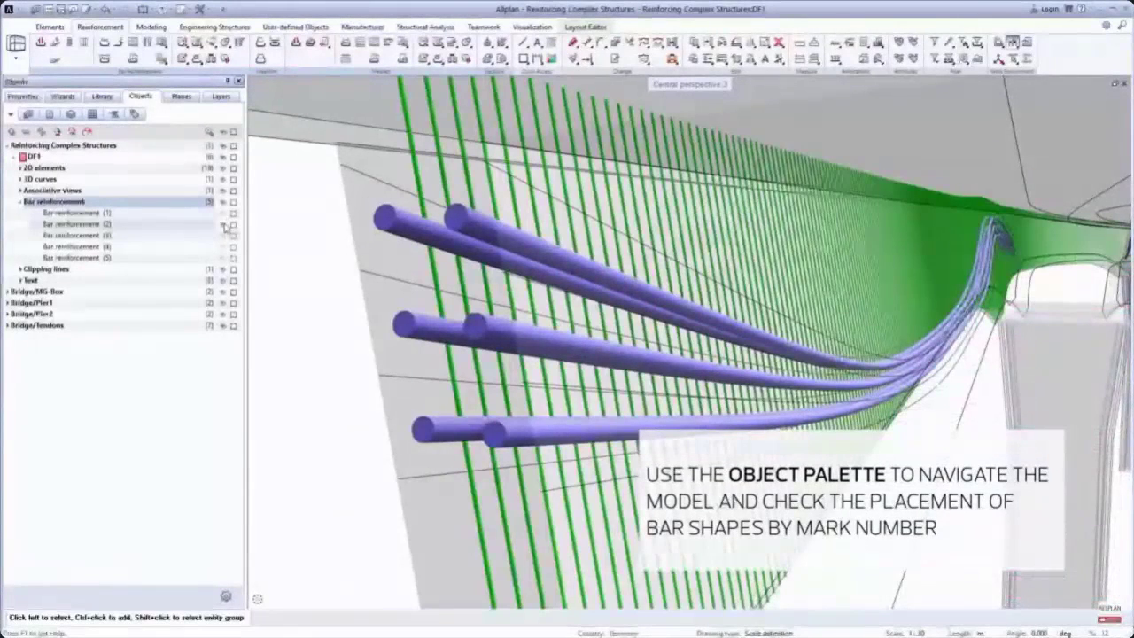
pyautogui.click(225, 225)
pyautogui.click(225, 235)
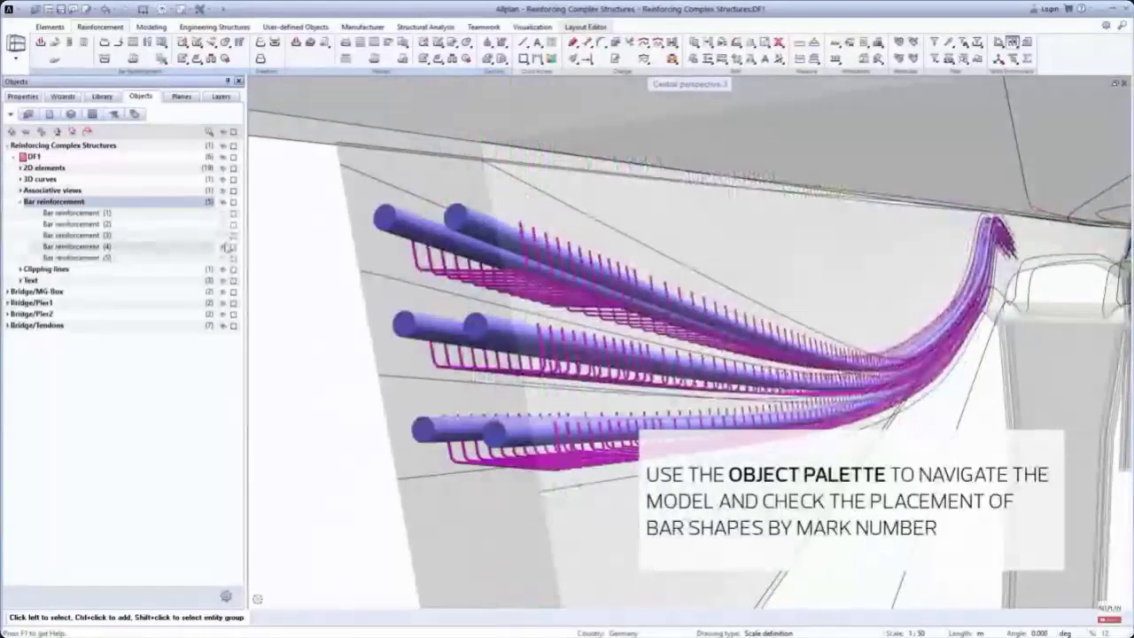
pyautogui.click(227, 247)
pyautogui.click(226, 258)
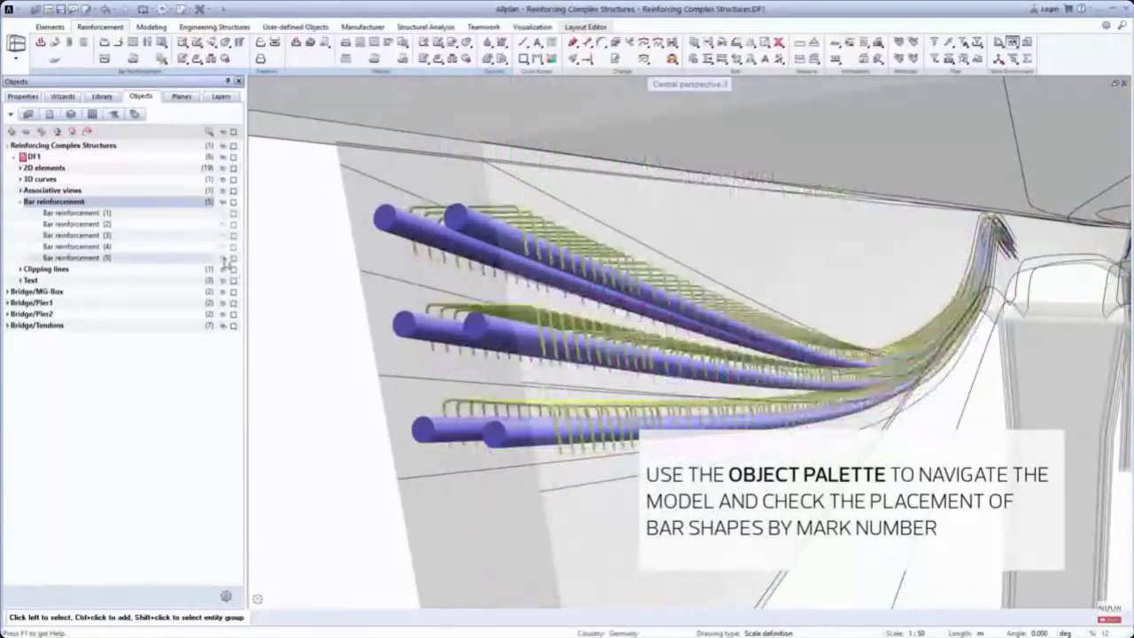
pyautogui.click(226, 259)
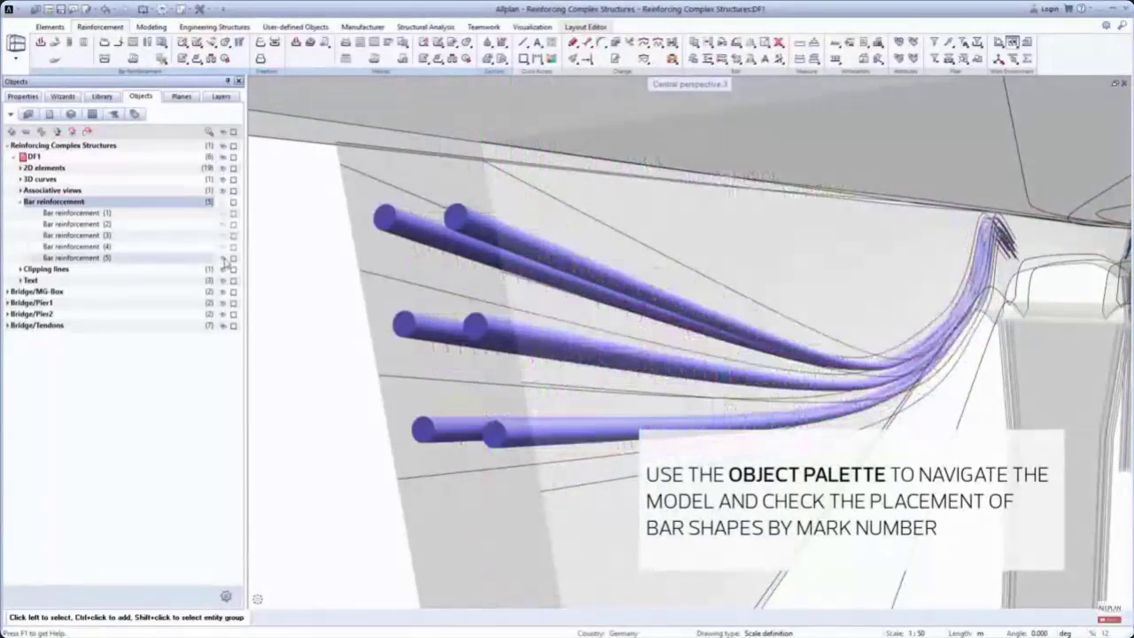
pyautogui.click(223, 203)
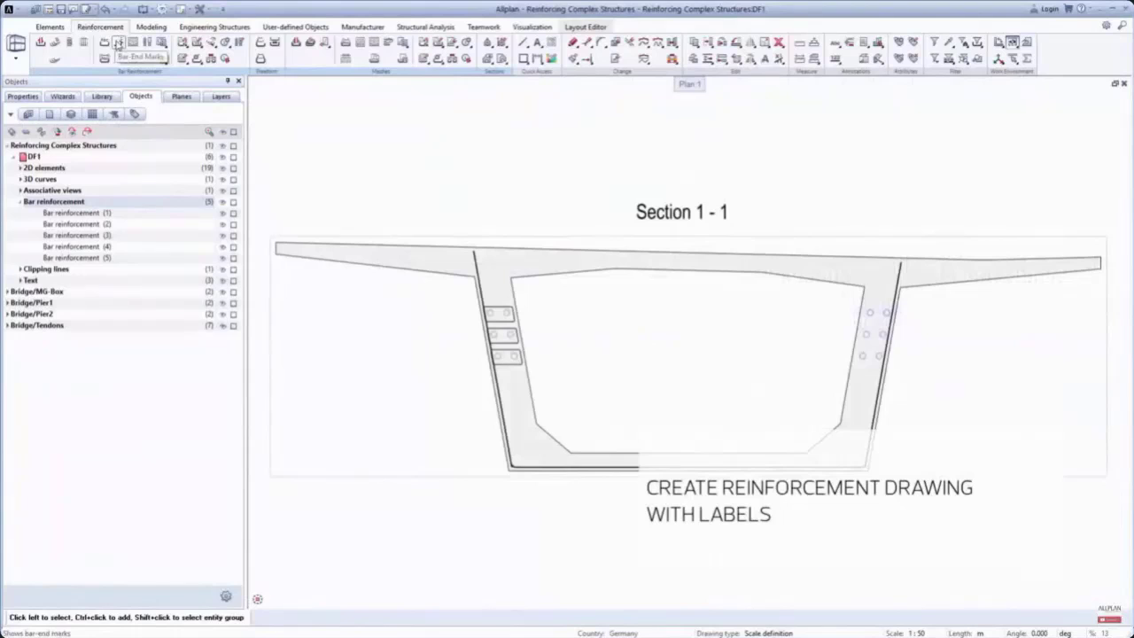
# Add bar-end marks to the bottom slab bar in Section 1 - 1
pyautogui.click(118, 42)
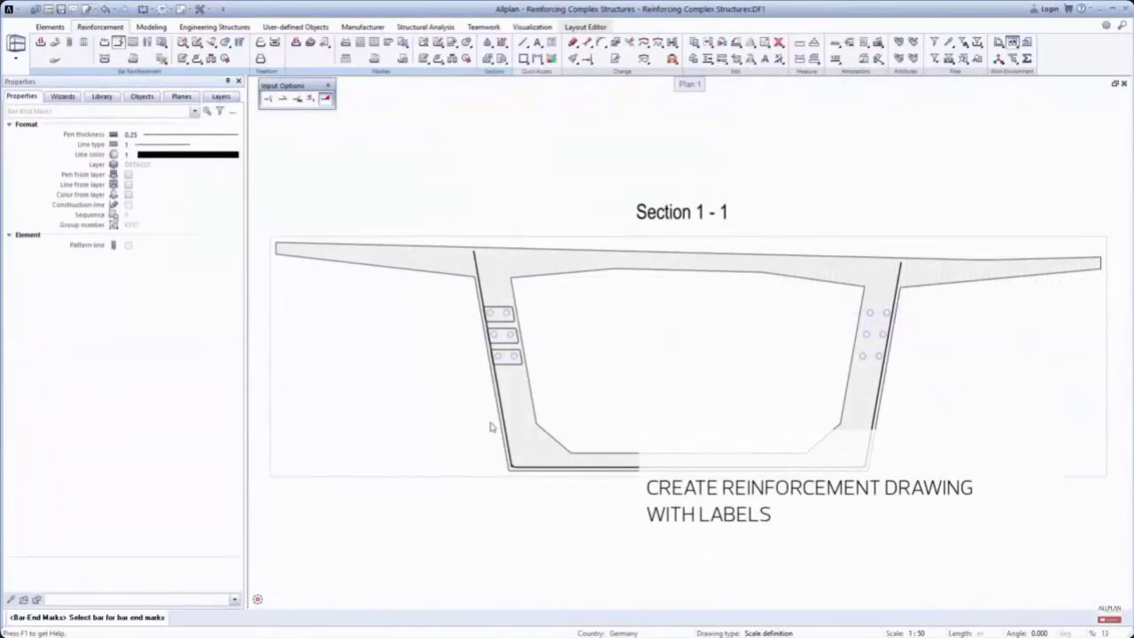
pyautogui.click(546, 470)
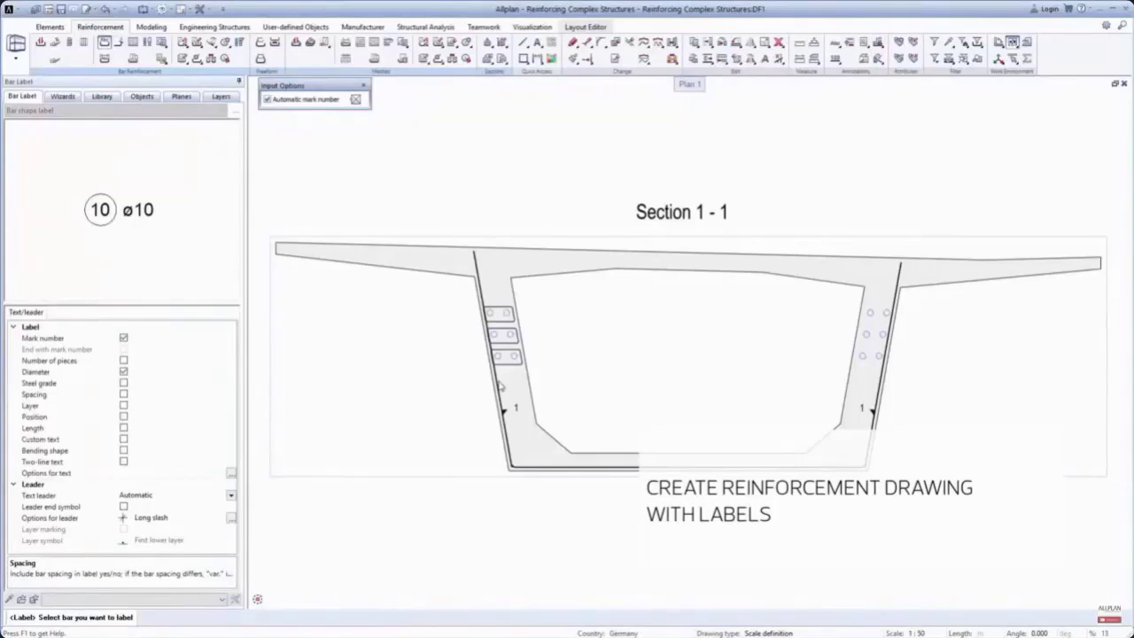
# Label the left web bar and the bottom slab bar in Section 1 - 1 with mark number and diameter
pyautogui.click(499, 386)
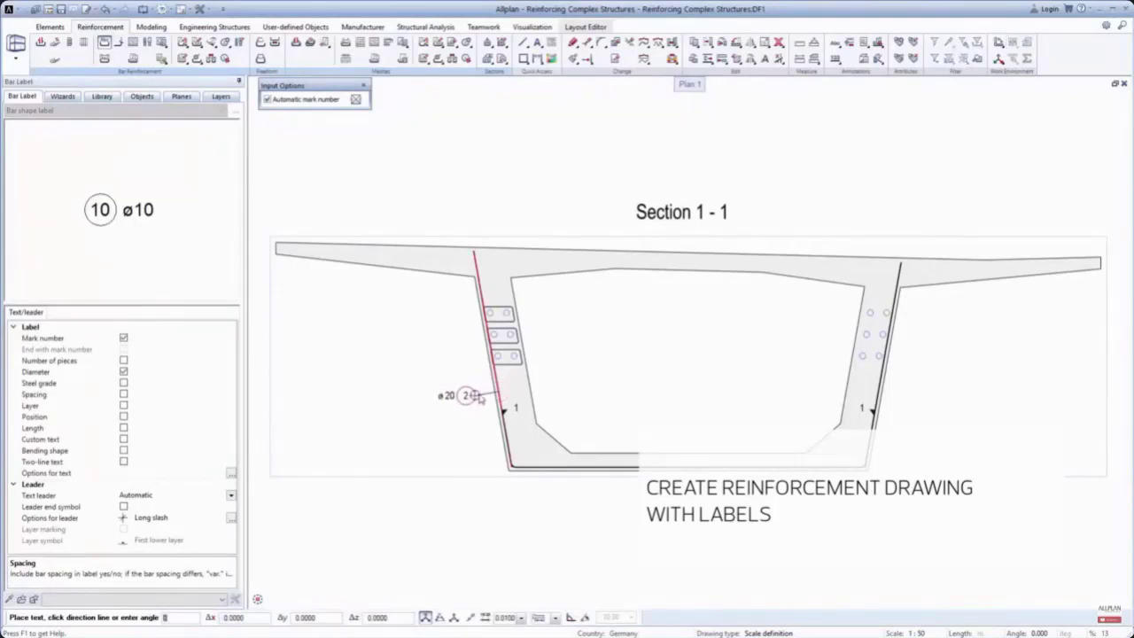
pyautogui.click(459, 403)
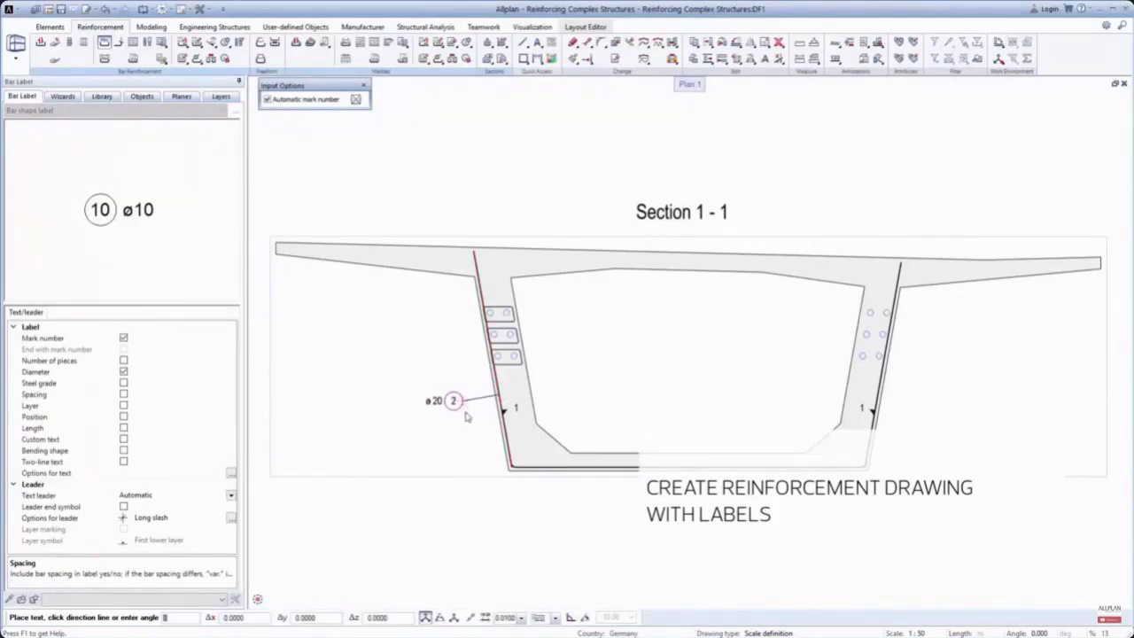
pyautogui.click(579, 468)
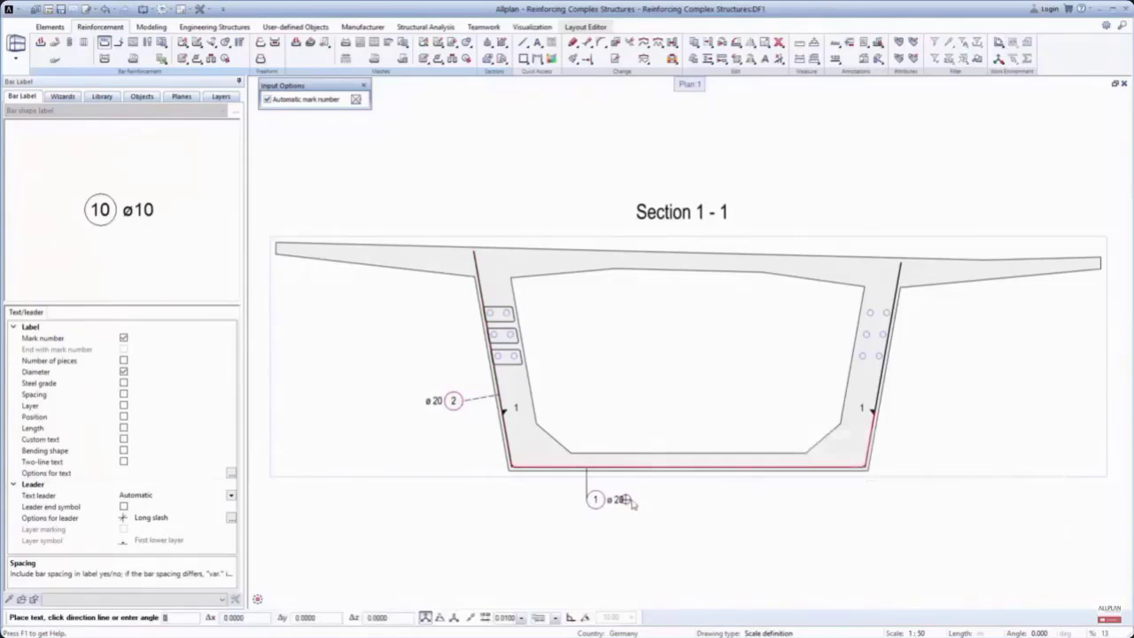
pyautogui.click(637, 502)
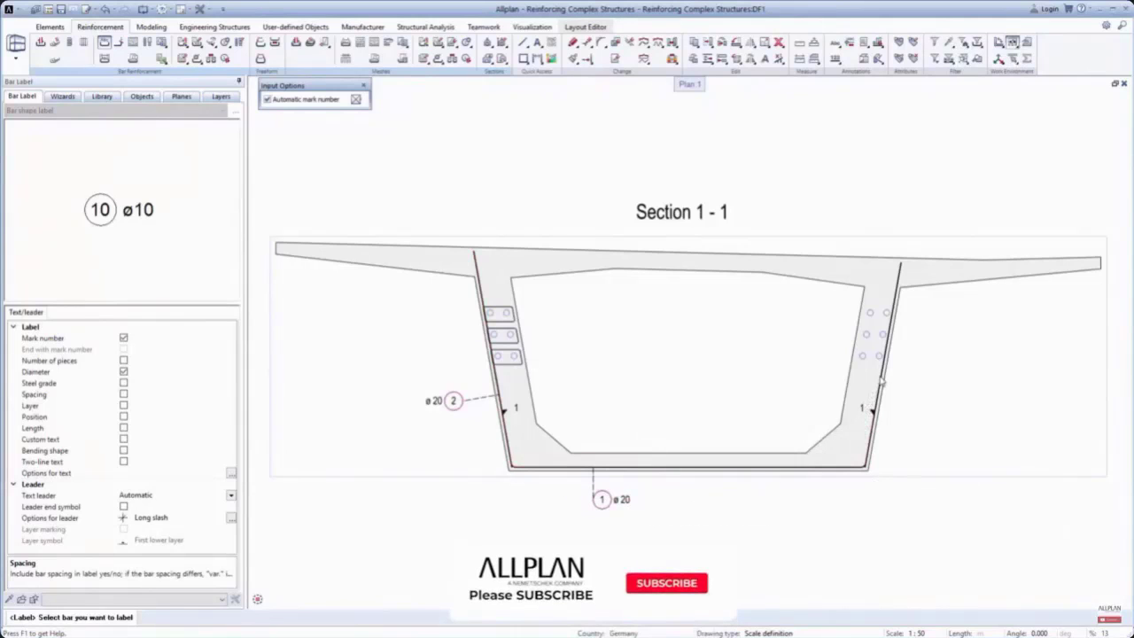
# Label the right web bar in Section 1 - 1 with its mark number and diameter
pyautogui.click(883, 380)
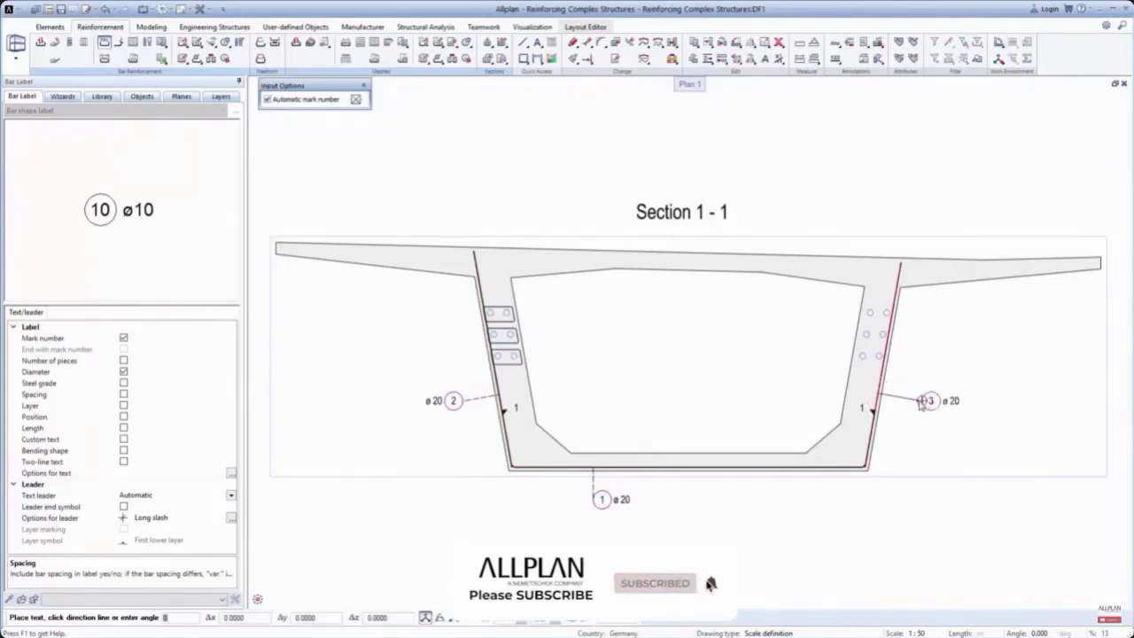
pyautogui.click(922, 403)
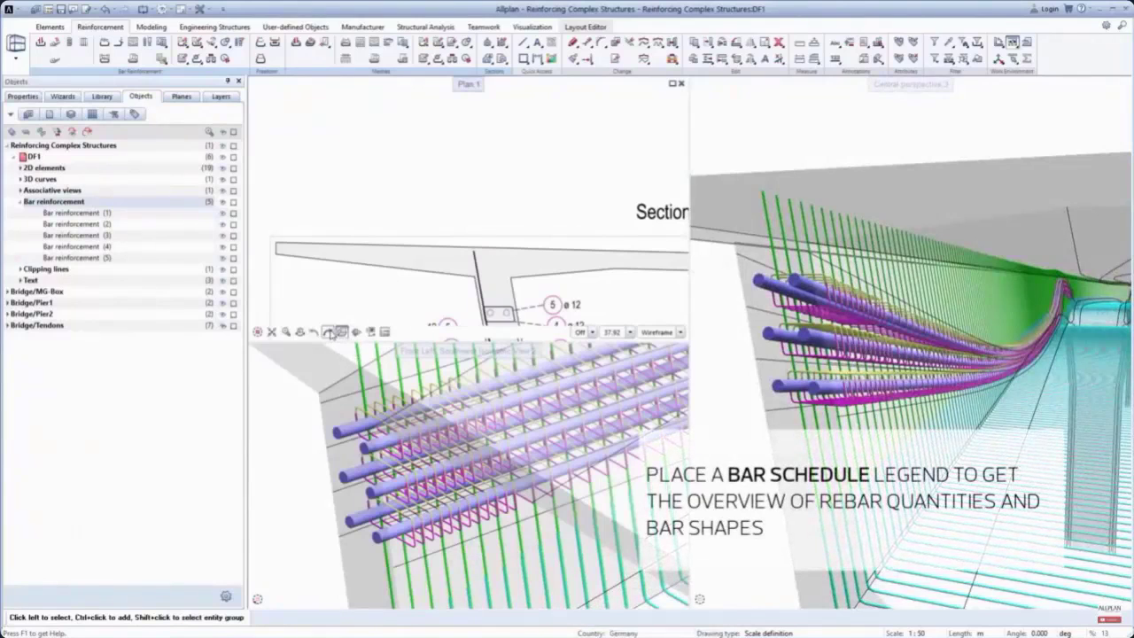
# Close the lower-left viewport and place the associative legend "40 Bar schedule - bending shapes" below Section 1 - 1
pyautogui.click(329, 332)
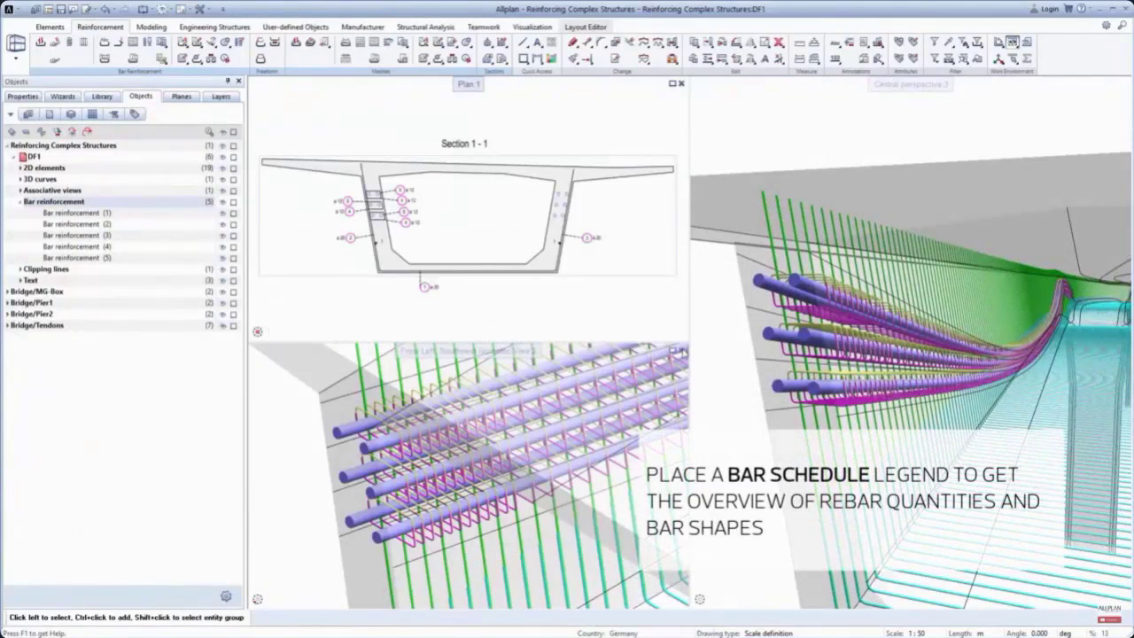
pyautogui.click(683, 351)
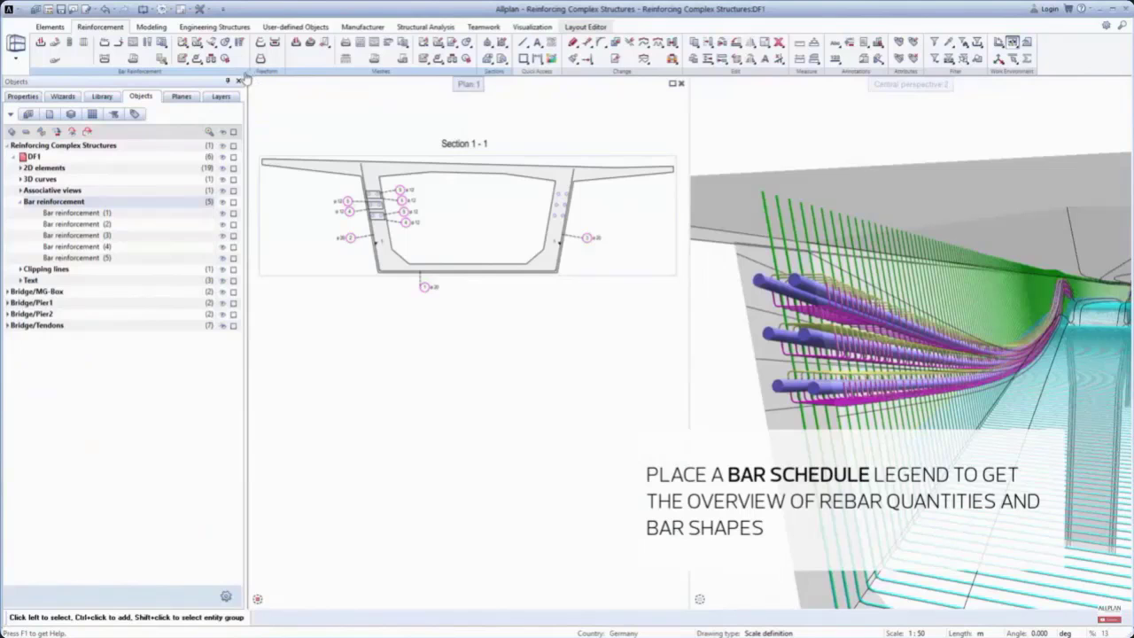
pyautogui.click(161, 42)
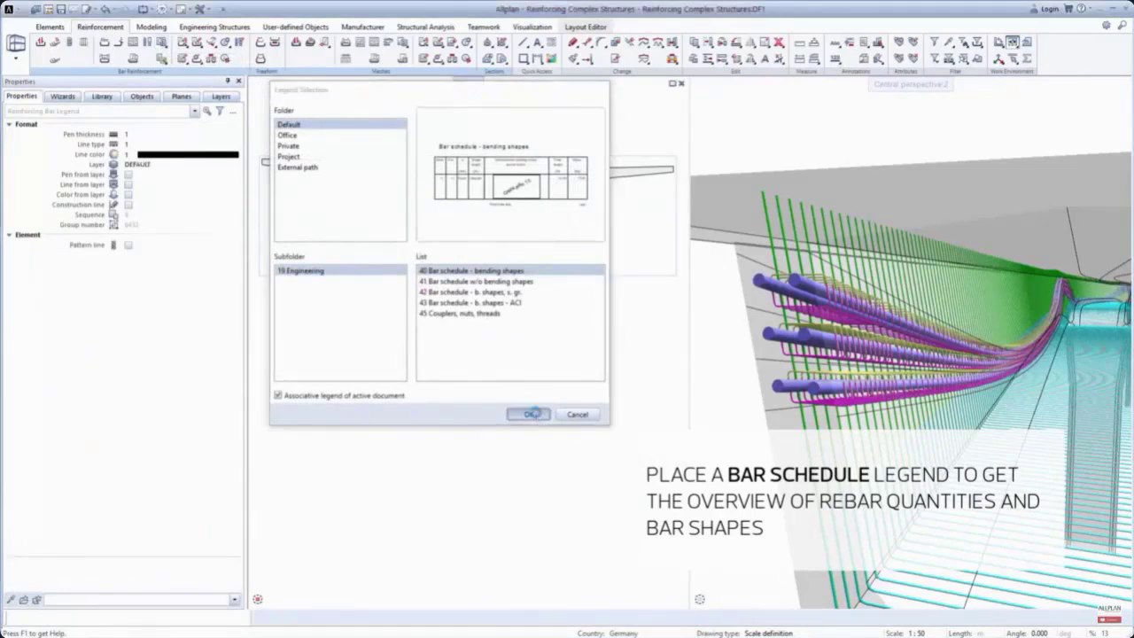
pyautogui.click(530, 414)
pyautogui.click(350, 527)
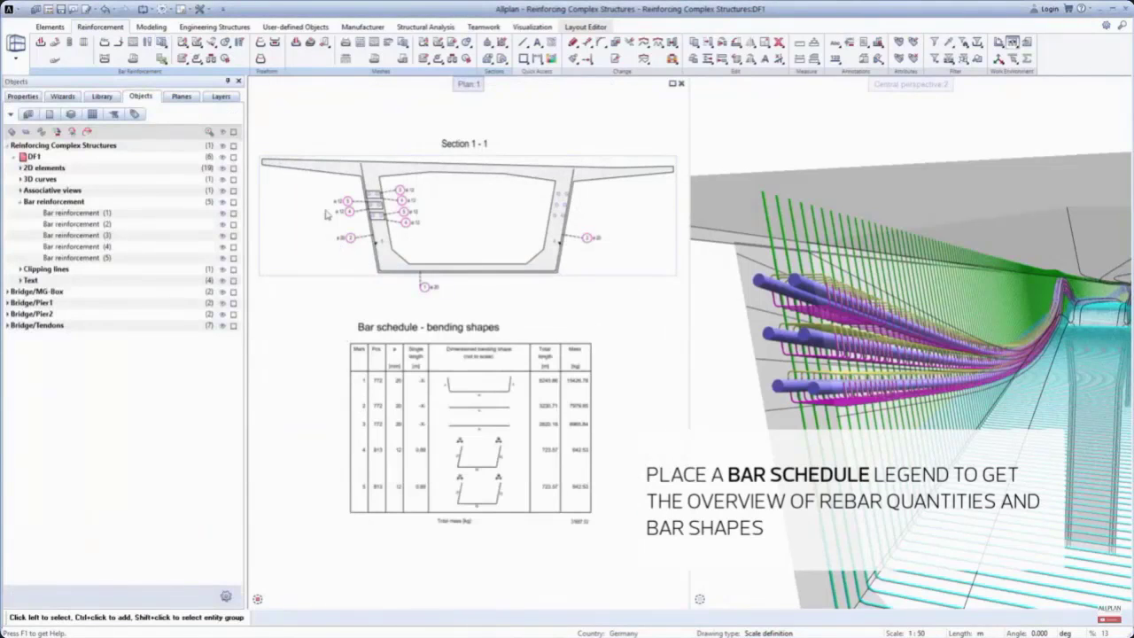
pyautogui.moveTo(326, 126); pyautogui.dragTo(609, 542)
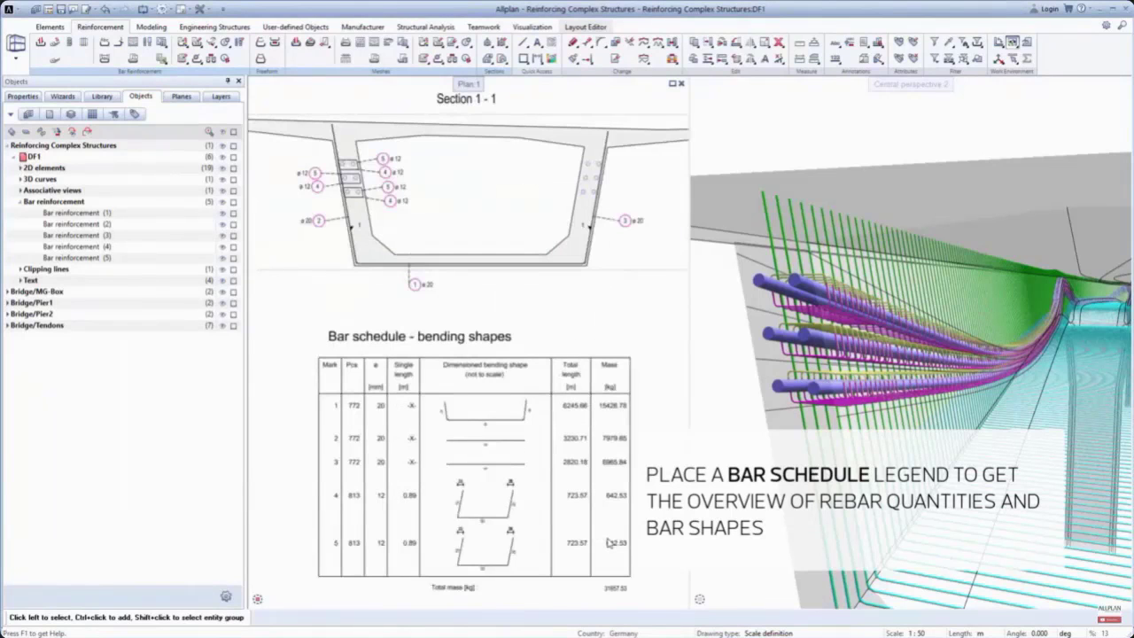
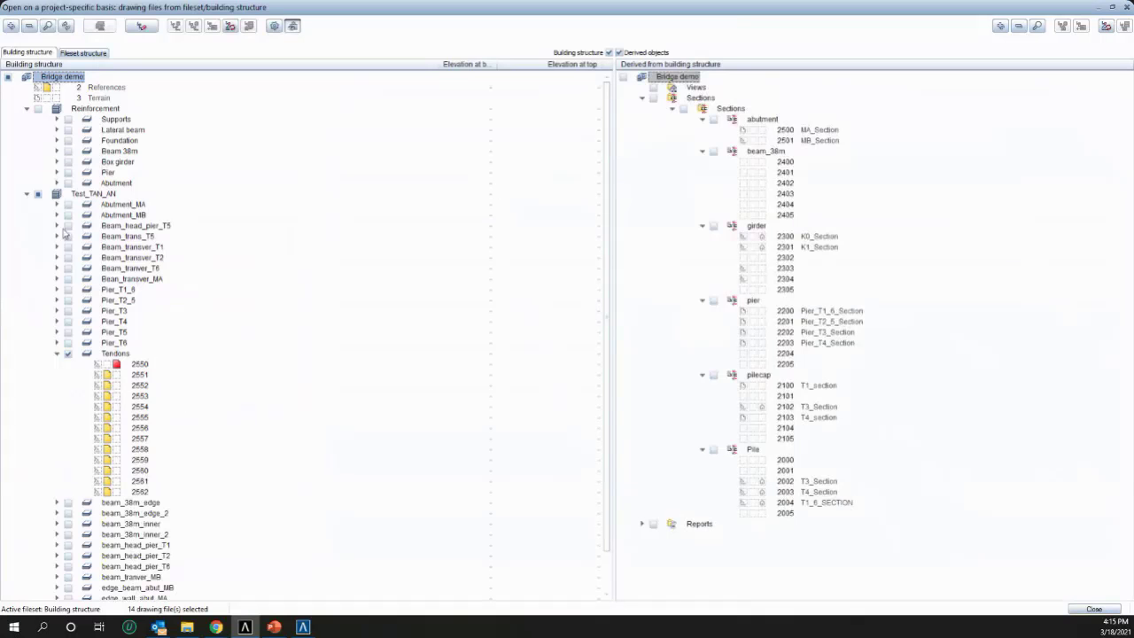
# Review the top levels Reinforcement and Test_TAN_AN in the Bridge demo building structure
pyautogui.click(27, 194)
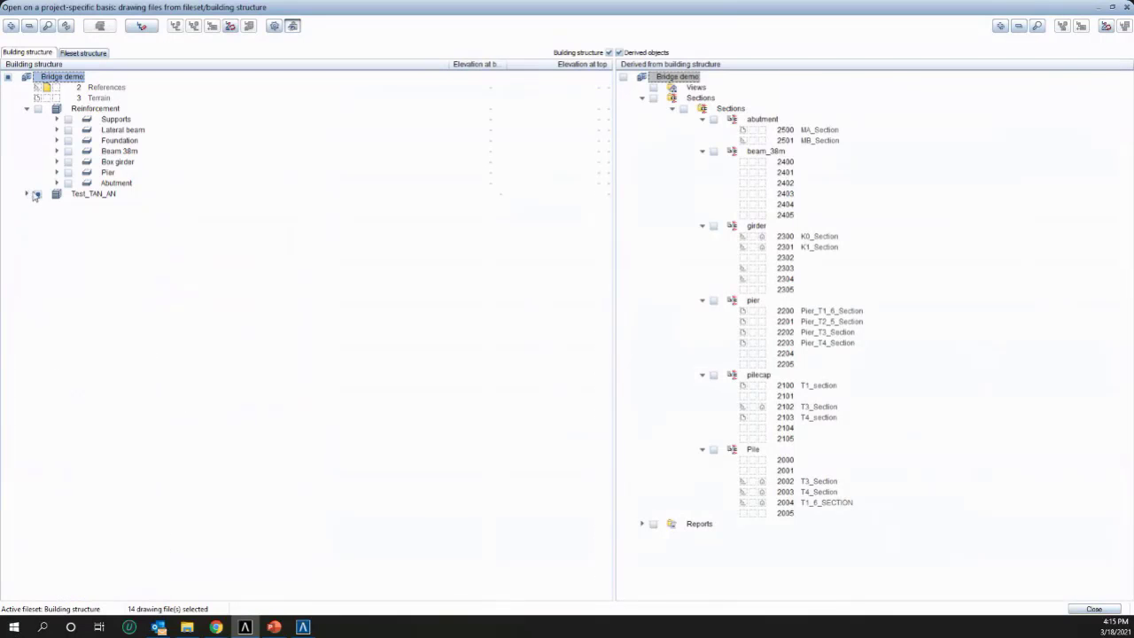
pyautogui.click(26, 195)
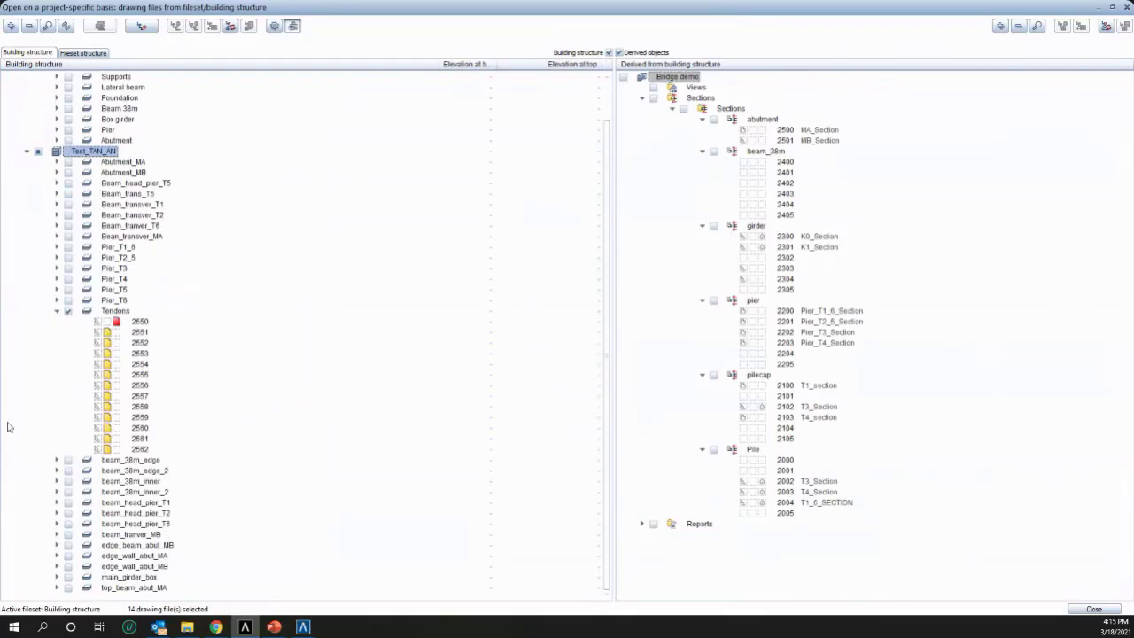
pyautogui.click(28, 153)
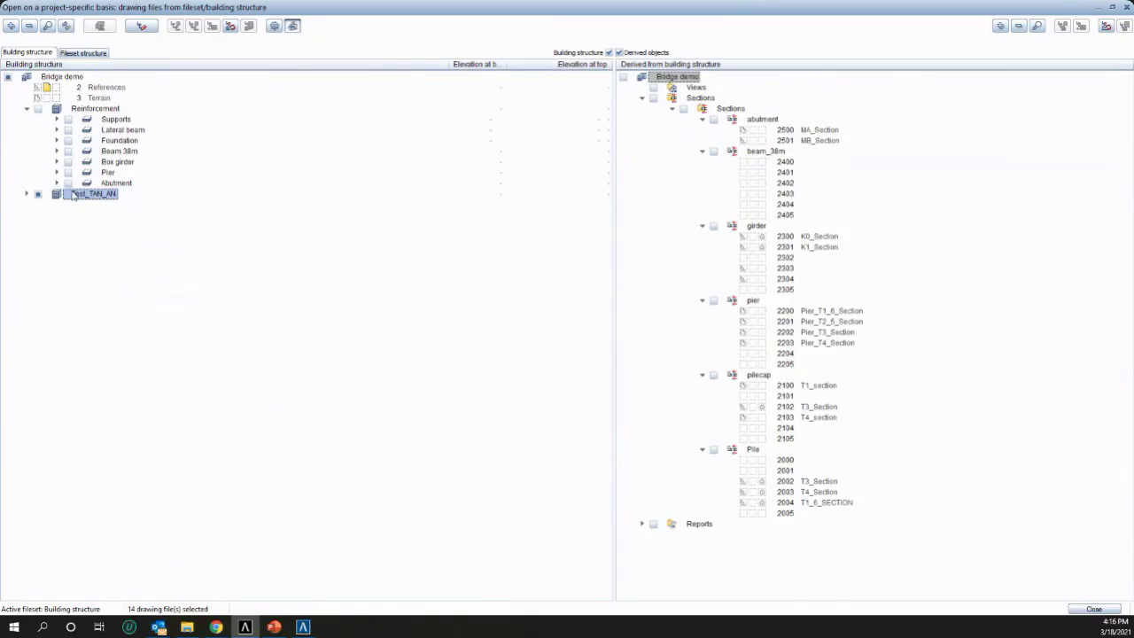
pyautogui.click(26, 109)
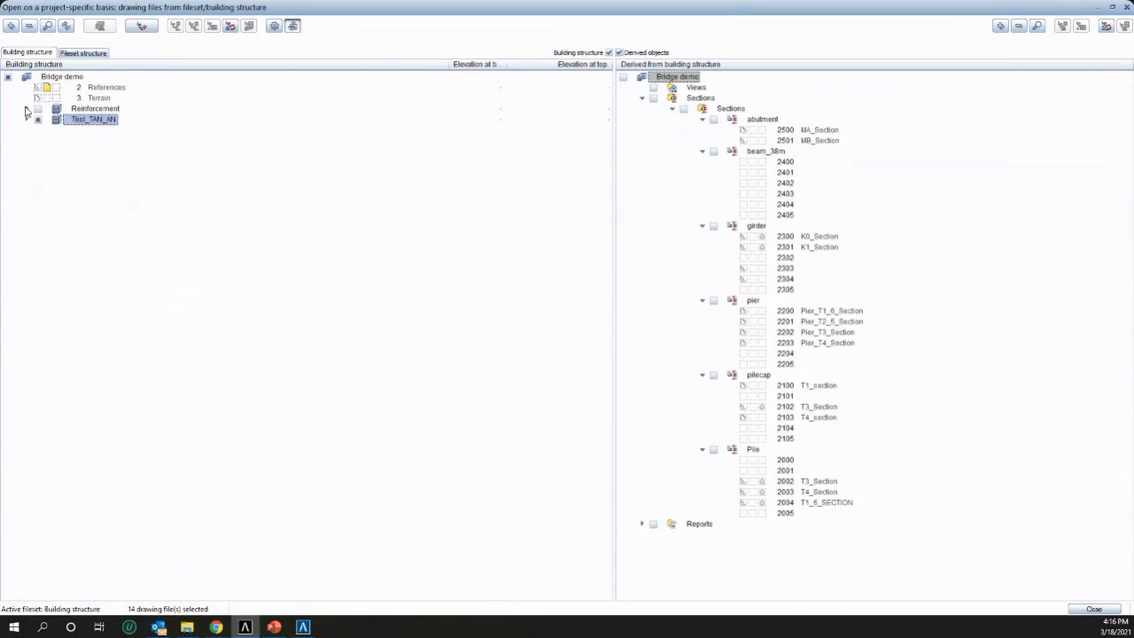
pyautogui.click(27, 109)
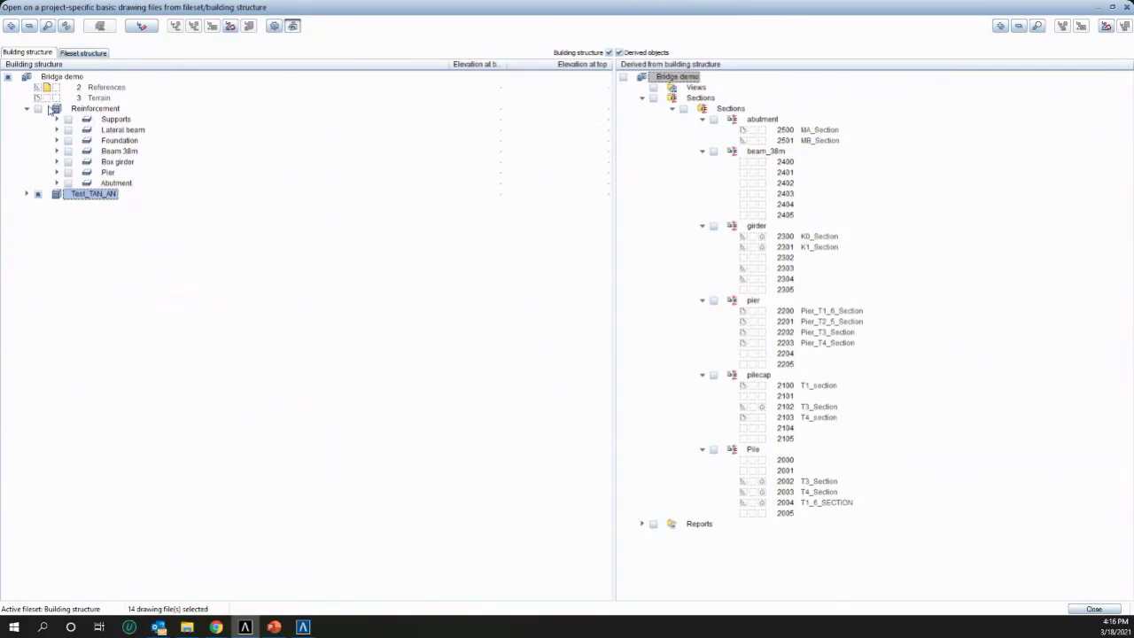
pyautogui.click(81, 109)
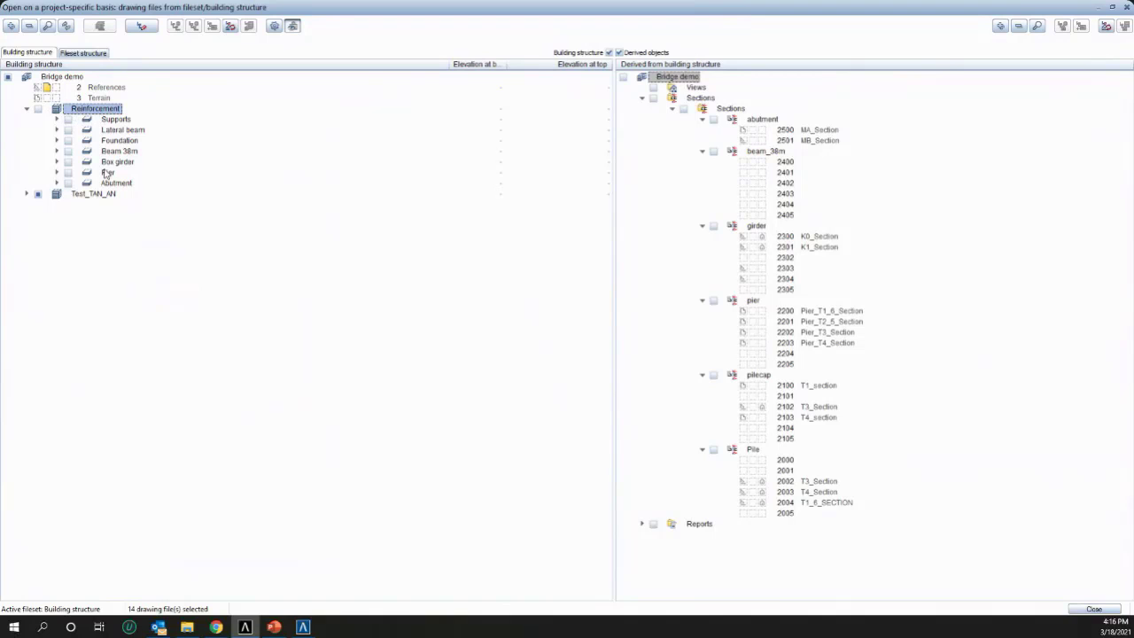
# Examine the drawing files under Supports, Lateral beam, Foundation, Beam 38m and Box girder in the Reinforcement level
pyautogui.click(57, 119)
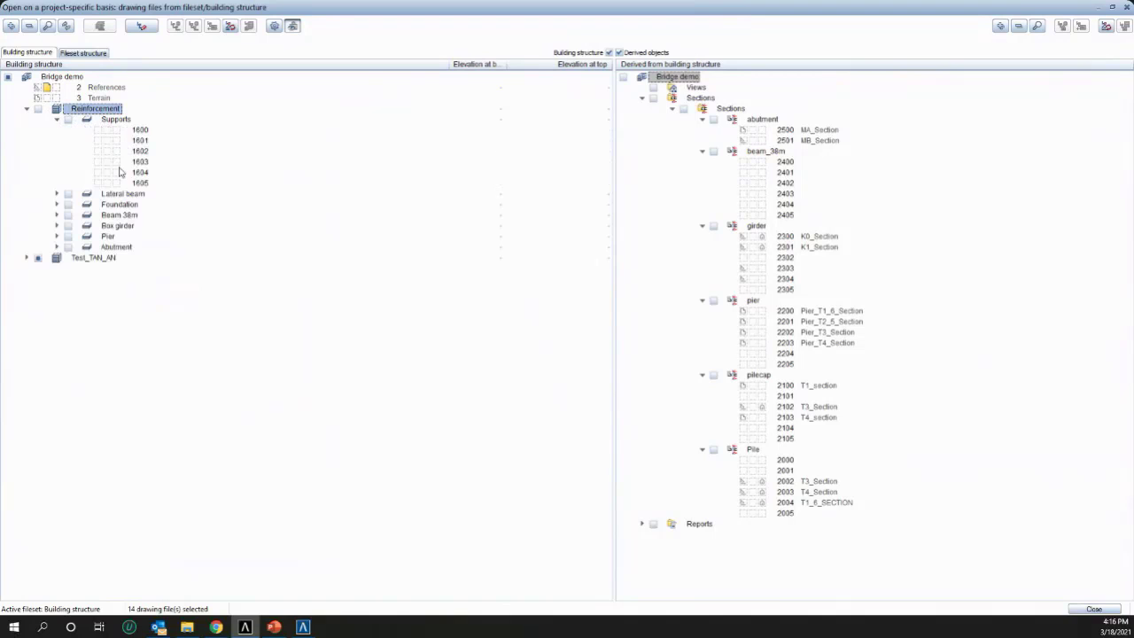
pyautogui.click(57, 194)
pyautogui.click(57, 195)
pyautogui.click(57, 204)
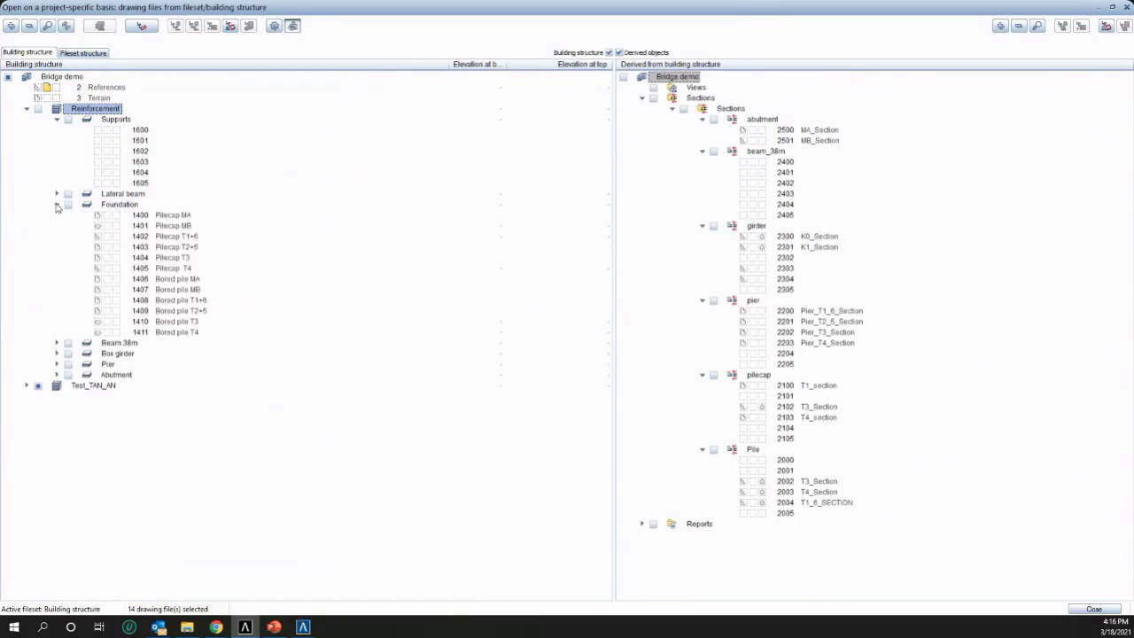
pyautogui.click(56, 204)
pyautogui.click(56, 216)
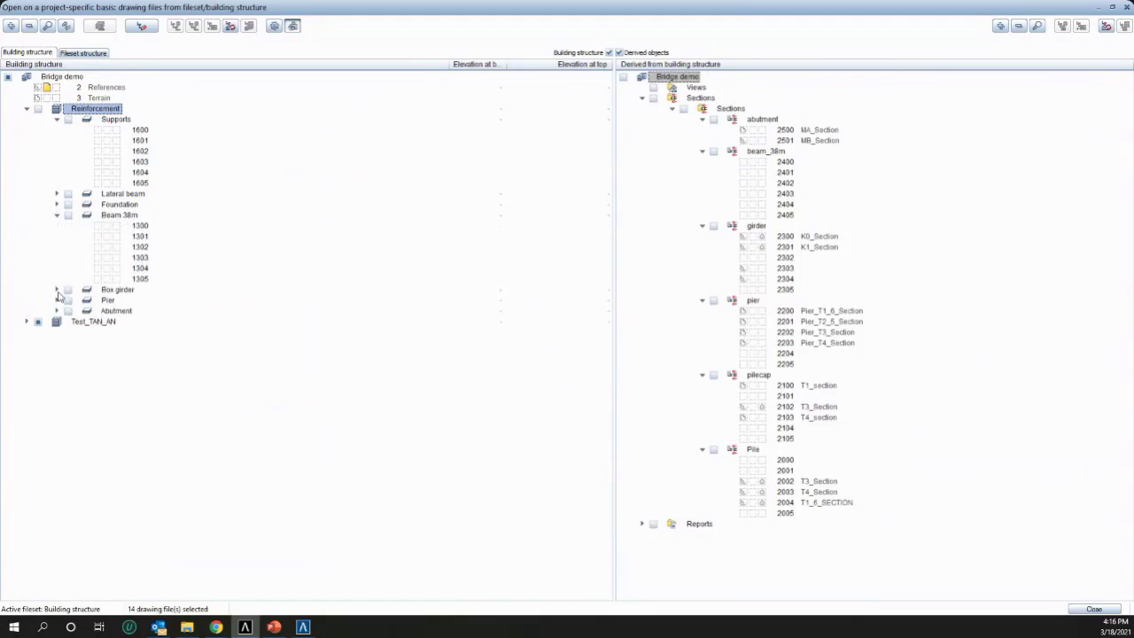
pyautogui.click(57, 290)
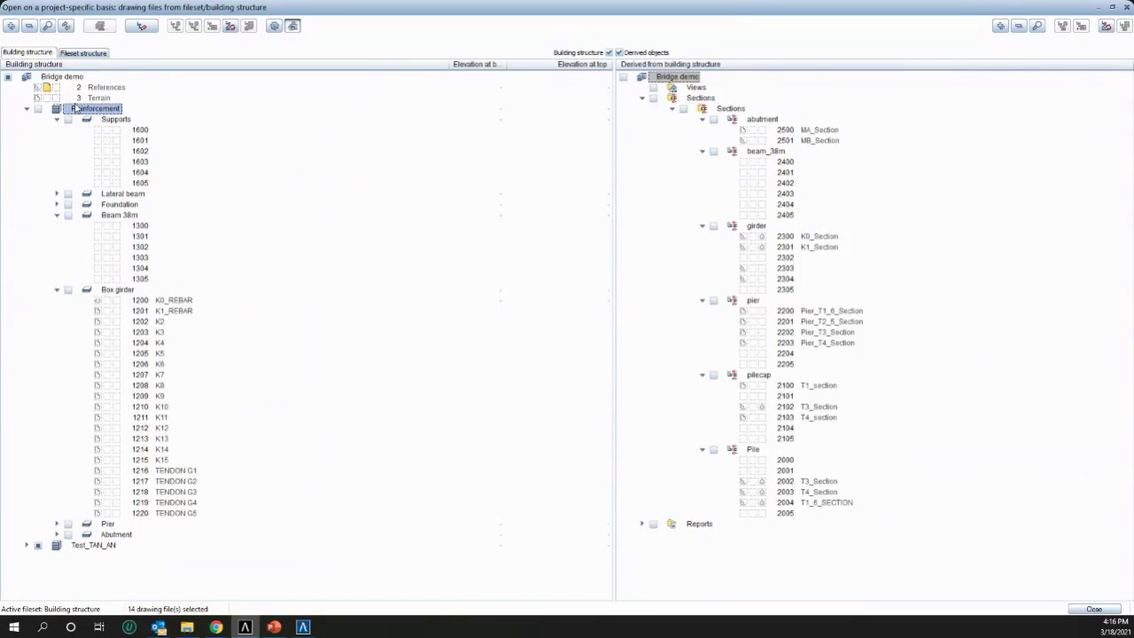
pyautogui.click(57, 216)
pyautogui.click(57, 226)
# Expand the Foundation and Test_TAN_AN levels and deselect the Tendons drawing files
pyautogui.click(57, 205)
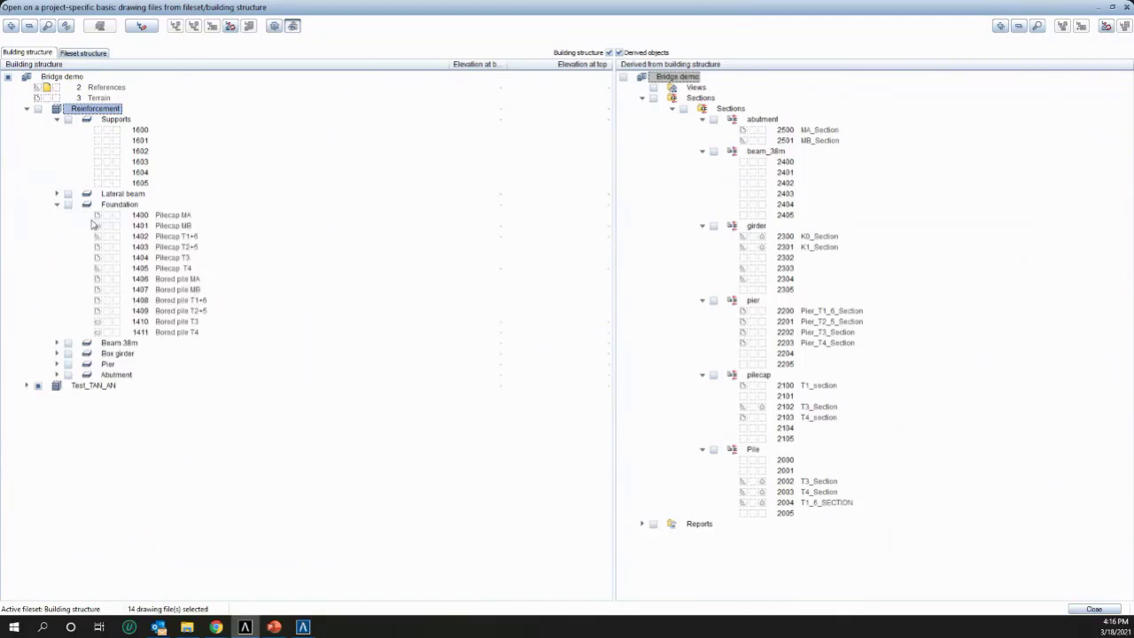
pyautogui.click(27, 387)
pyautogui.click(69, 315)
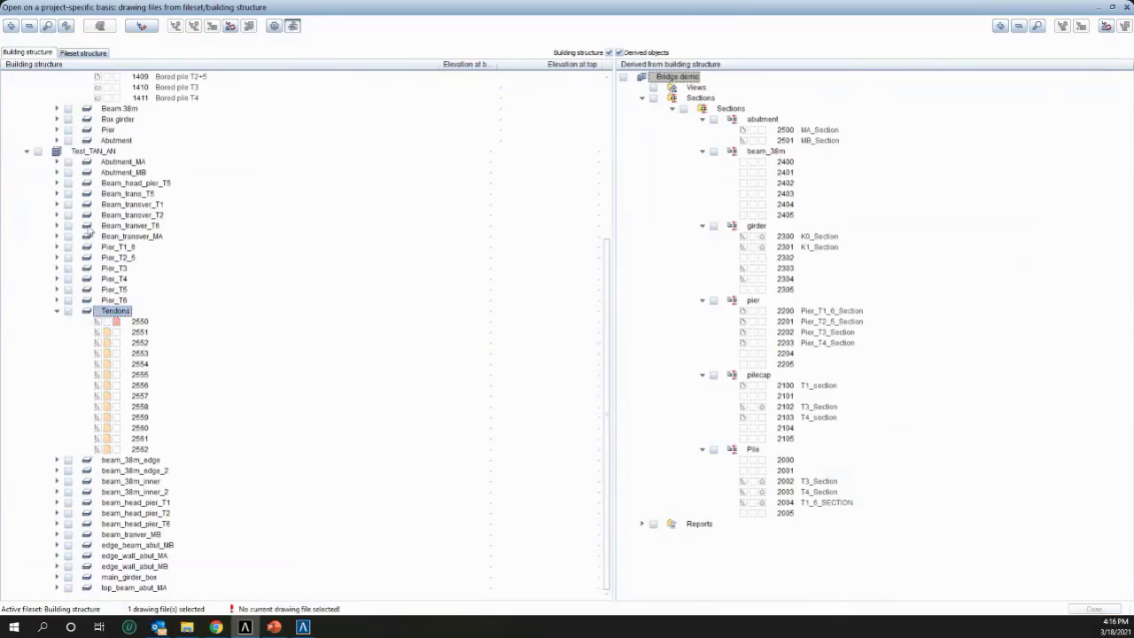
# Make drawing file 1401 Pilecap MB current and open 1410 Bored pile T3 and 1411 Bored pile T4 alongside it
pyautogui.scroll(3, 81, 257)
pyautogui.scroll(1, 81, 257)
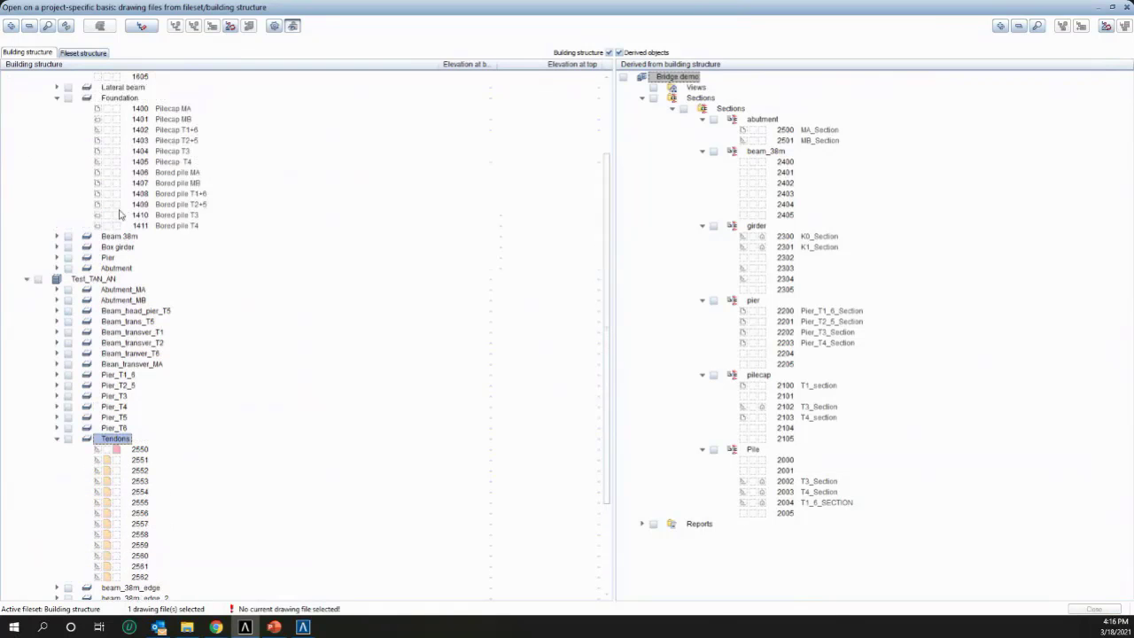
pyautogui.scroll(2, 96, 259)
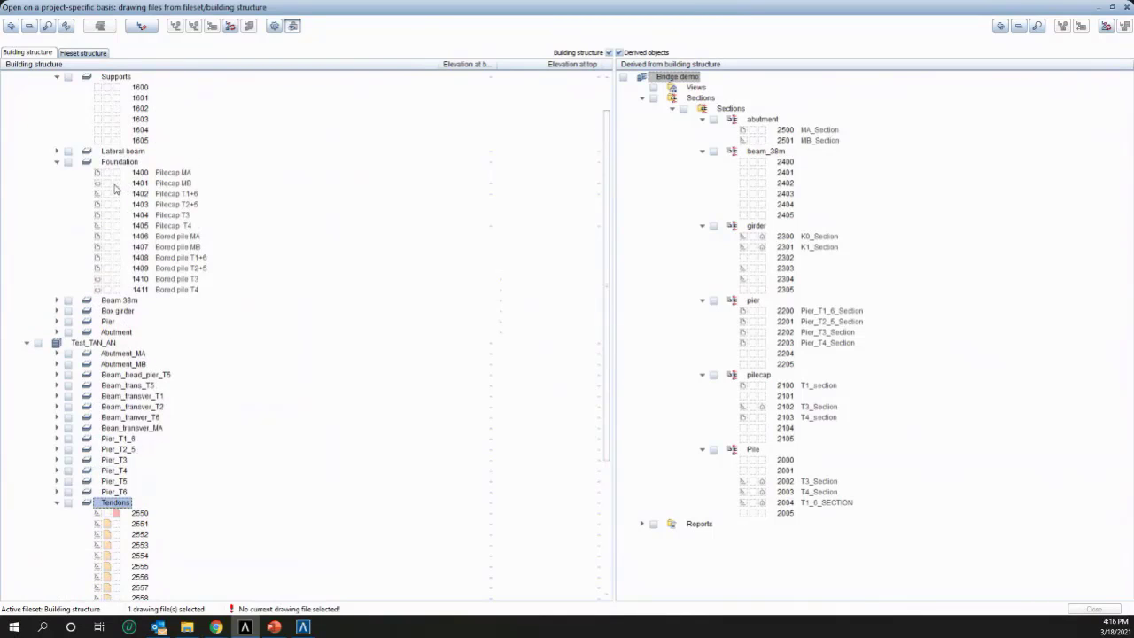
pyautogui.click(116, 184)
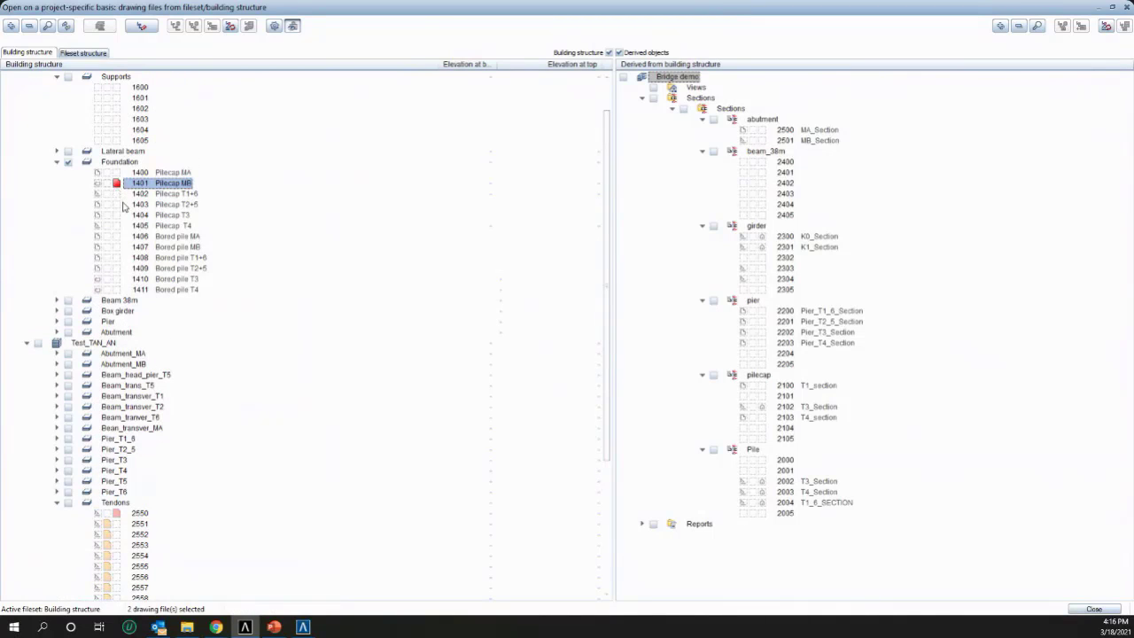
pyautogui.moveTo(105, 282); pyautogui.dragTo(106, 290)
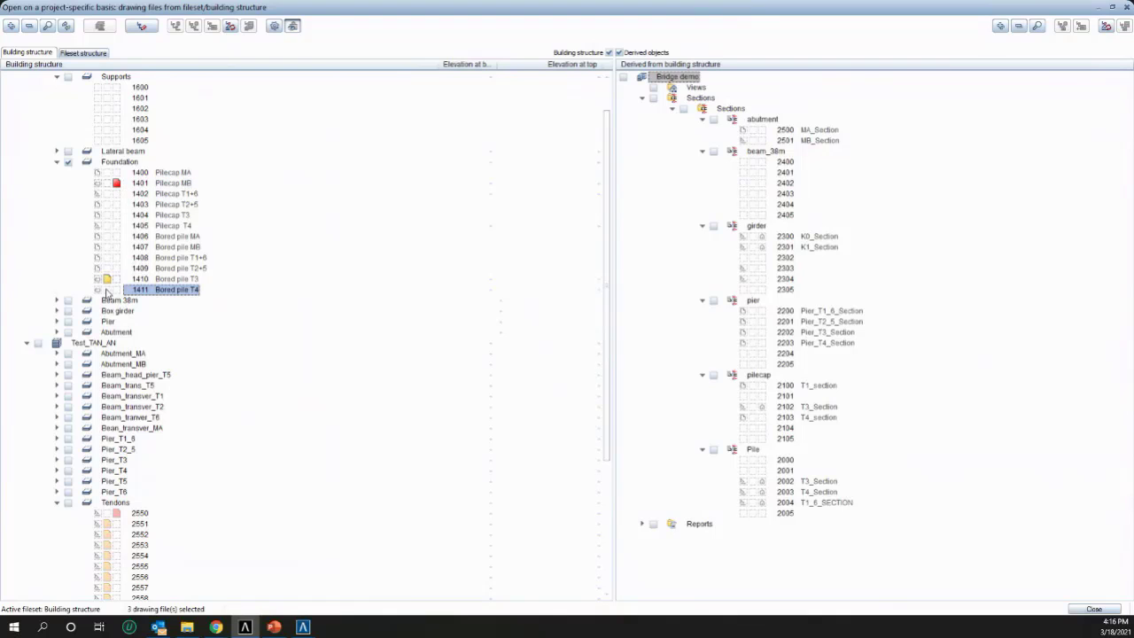
# Deselect drawing file 1401 Pilecap MB and activate the Pier_T3 and Pier_T4 levels under Test_TAN_AN
pyautogui.scroll(-6, 104, 188)
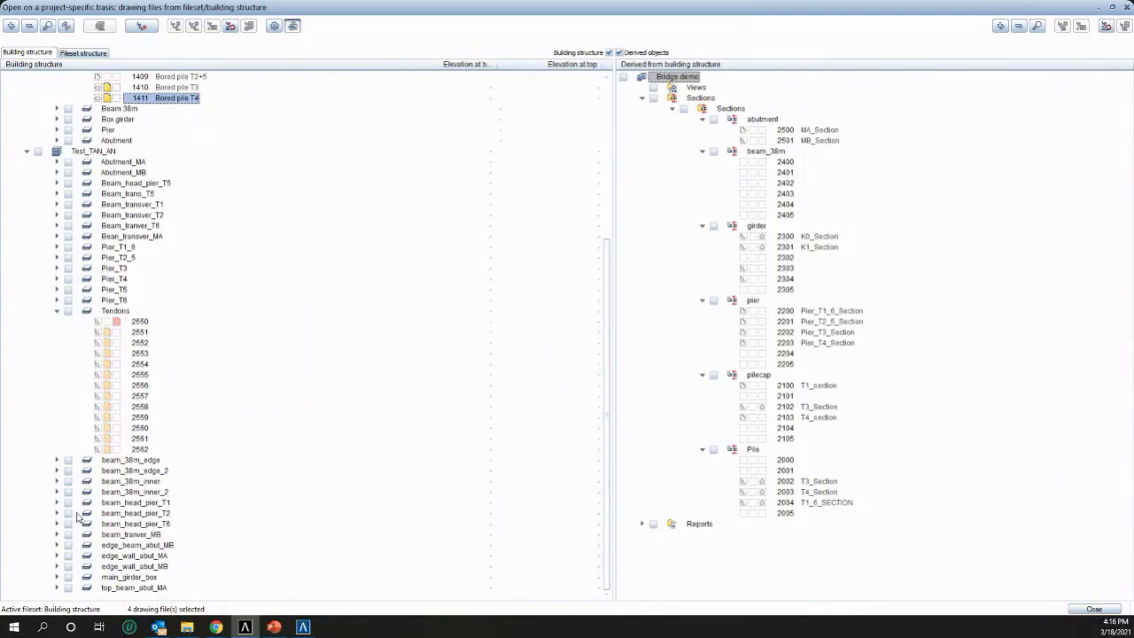
pyautogui.scroll(3, 82, 460)
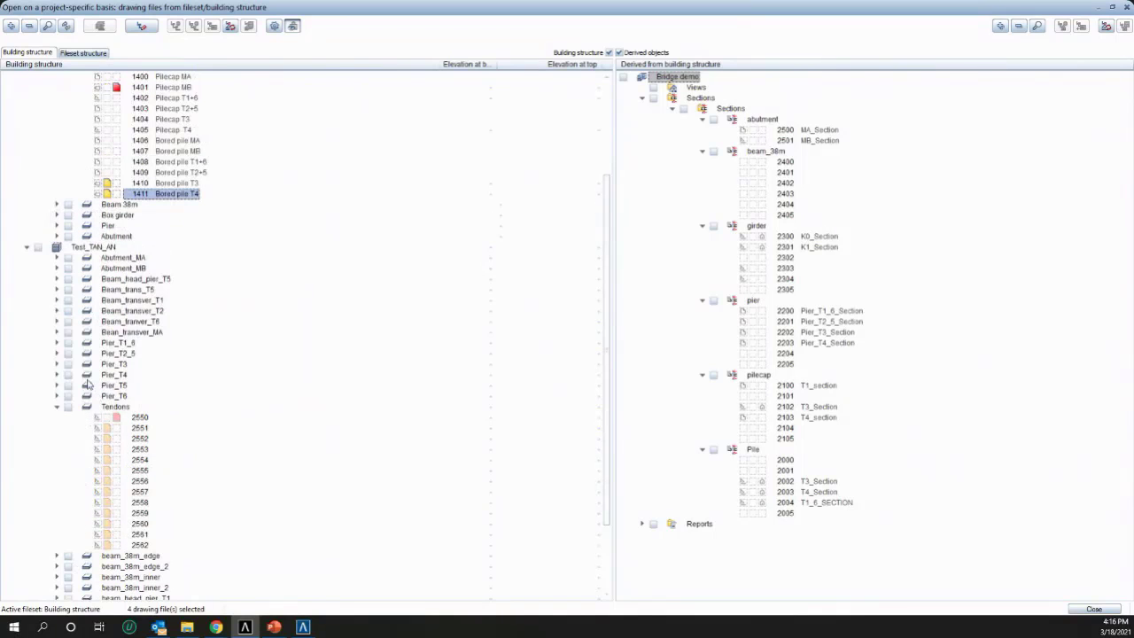
pyautogui.scroll(1, 89, 340)
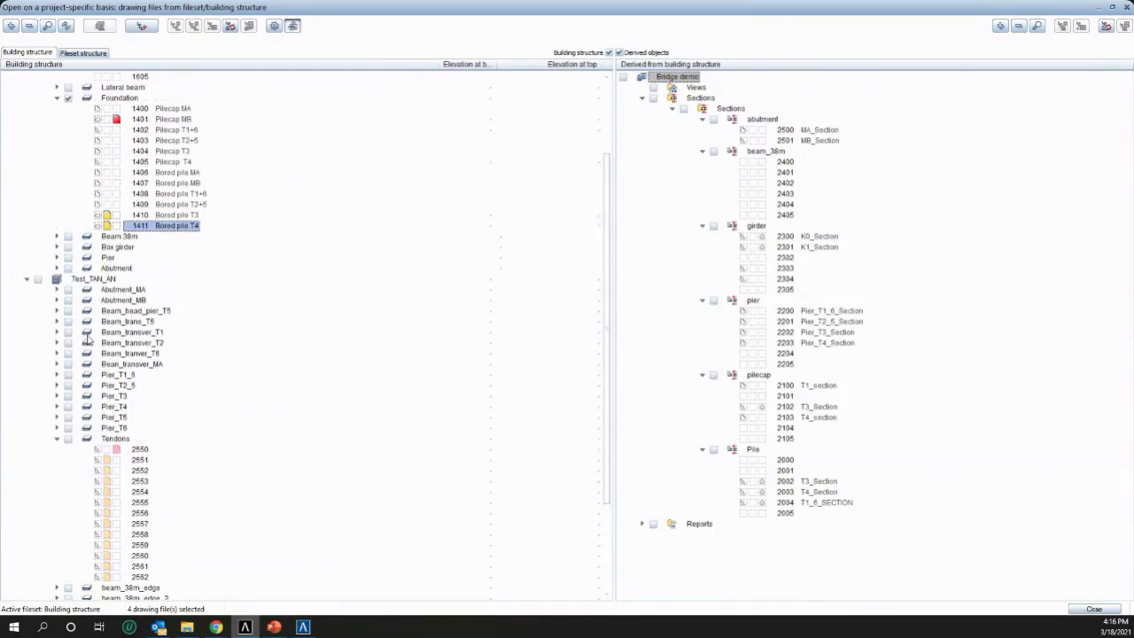
pyautogui.click(115, 120)
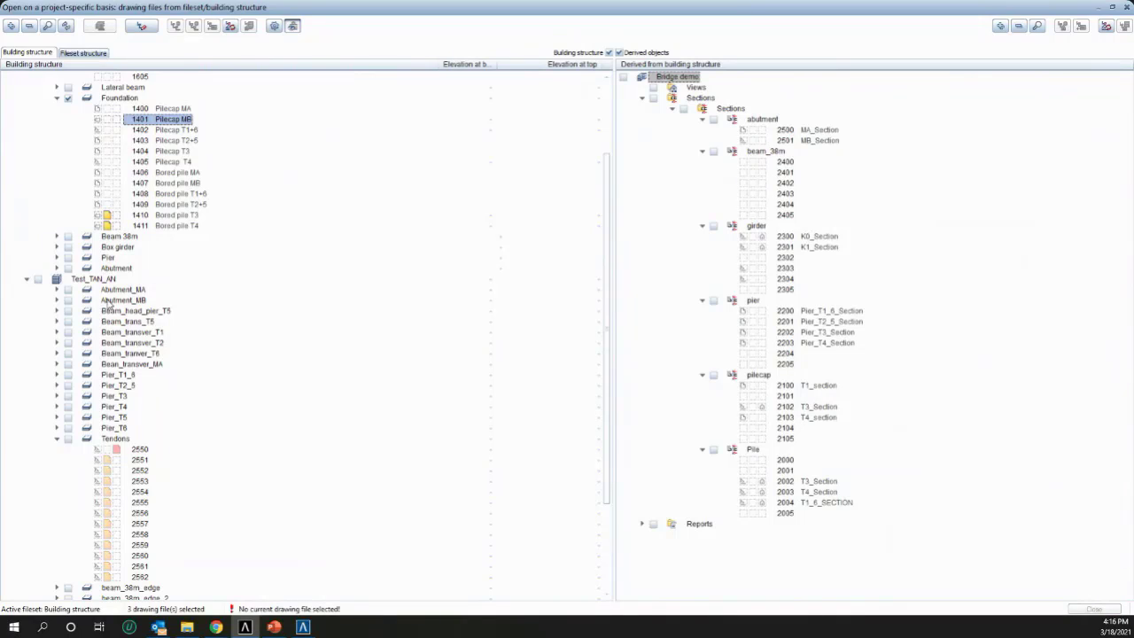
pyautogui.scroll(-4, 108, 303)
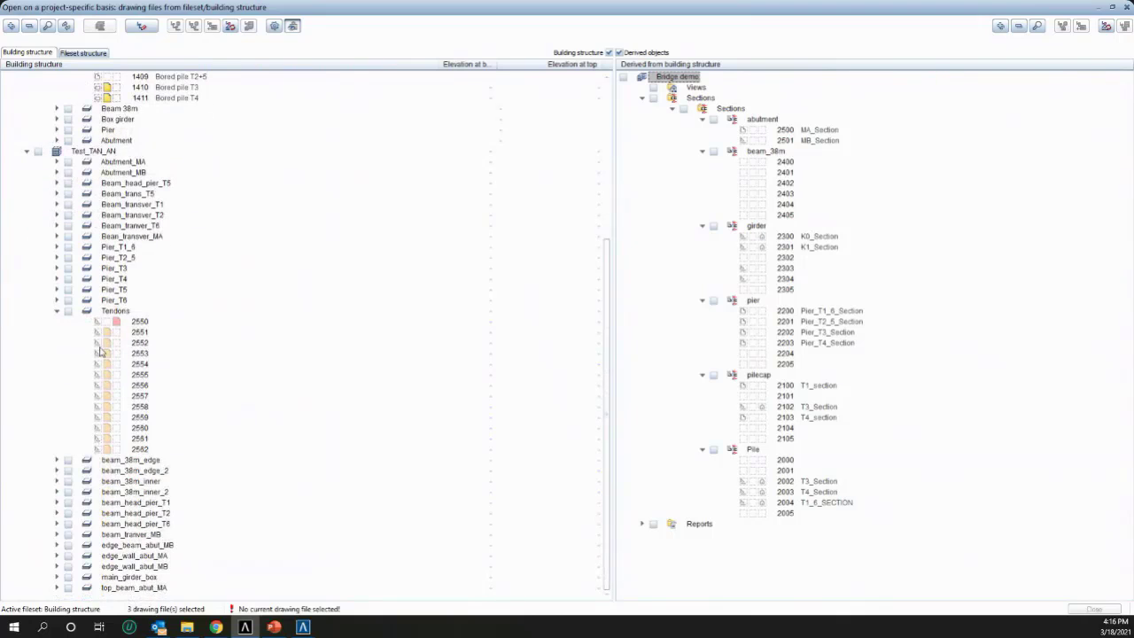
pyautogui.click(57, 268)
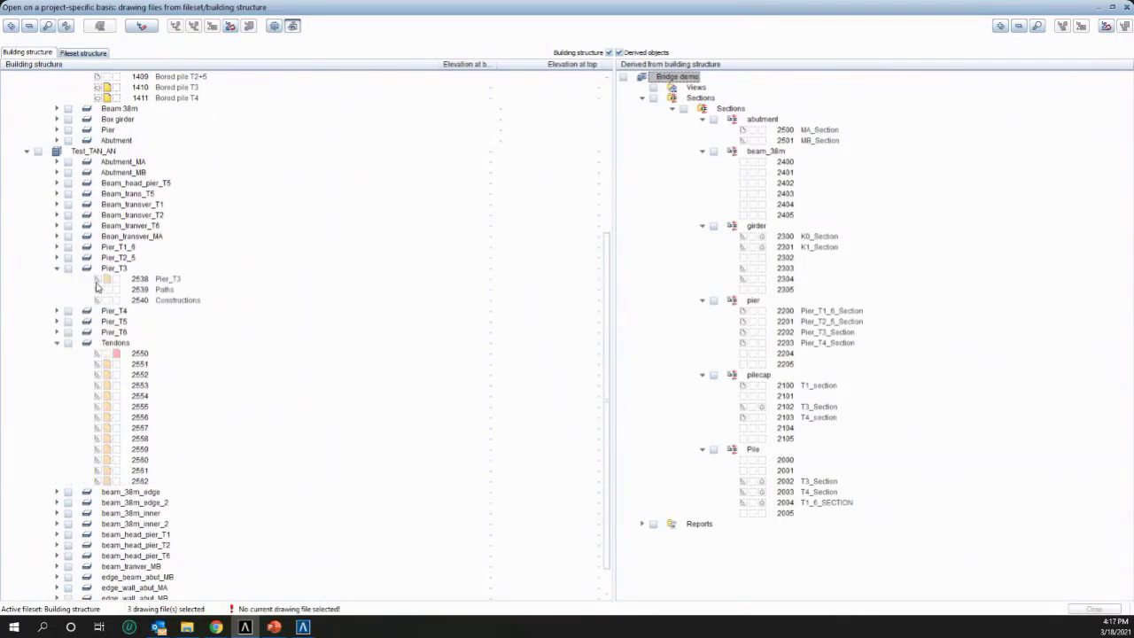
pyautogui.click(68, 268)
pyautogui.click(69, 311)
# Make drawing file 1410 Bored pile T3 current and load the selected drawing files into the model view
pyautogui.scroll(4, 169, 239)
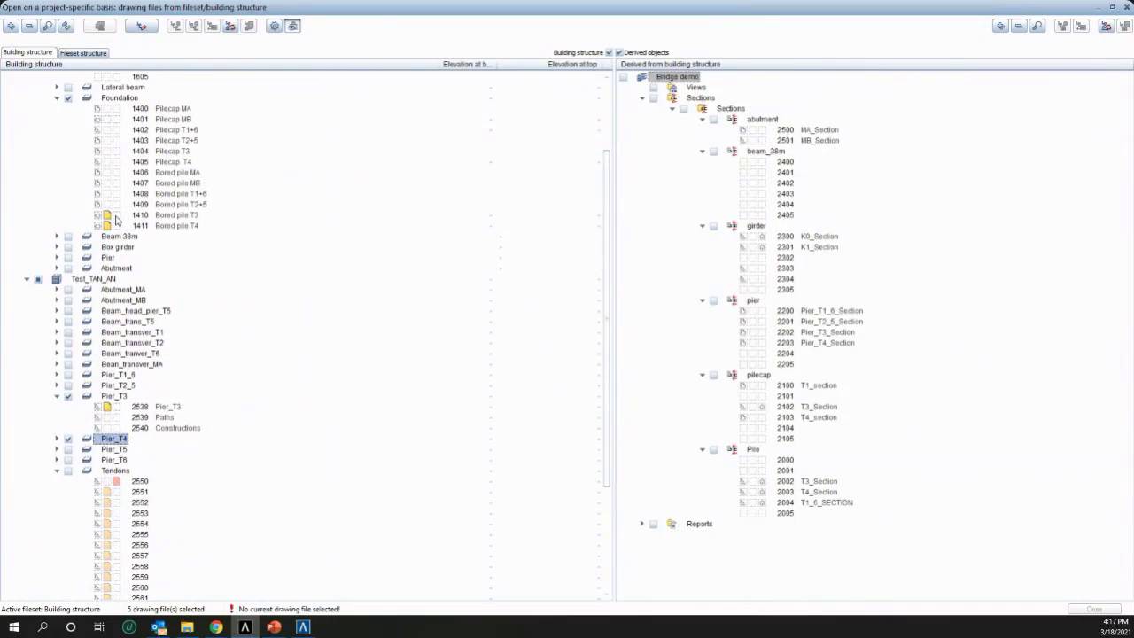
pyautogui.click(117, 216)
pyautogui.press('Escape')
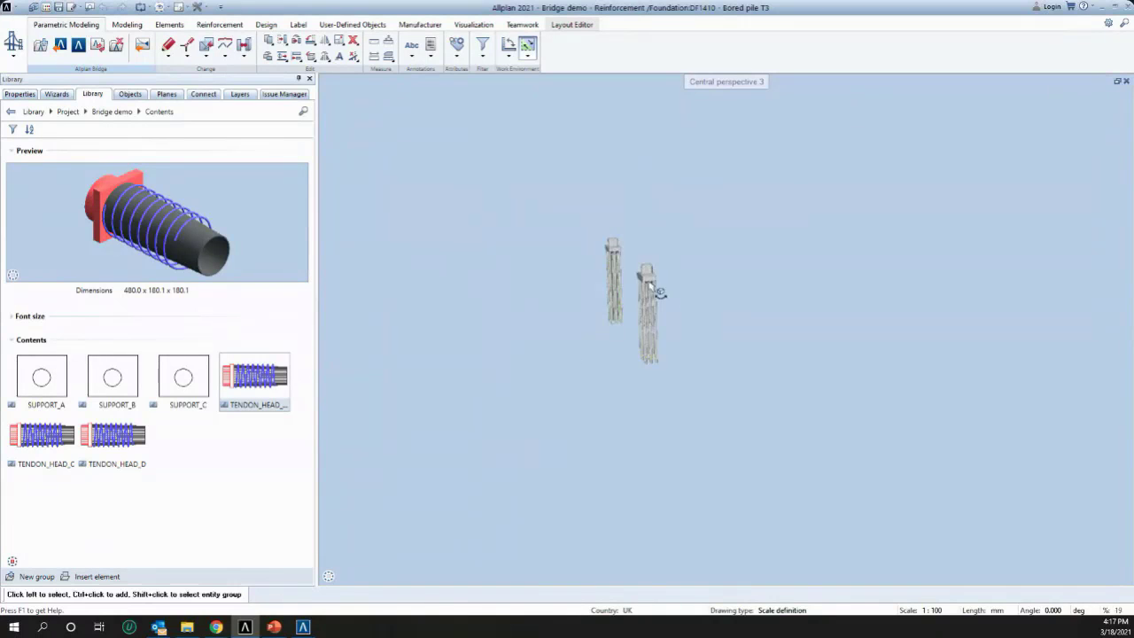
# Examine piers T3 and T4 with their pile caps and bored piles from several angles in the perspective view
pyautogui.scroll(7, 652, 288)
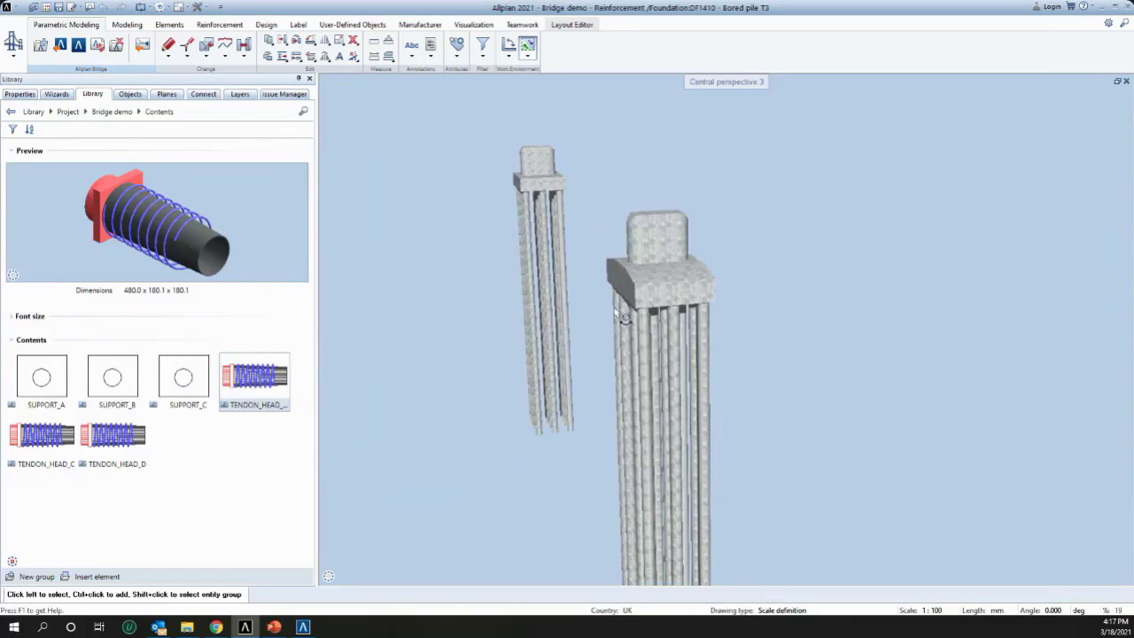
pyautogui.moveTo(617, 314); pyautogui.dragTo(476, 331)
pyautogui.moveTo(476, 332); pyautogui.dragTo(532, 337, button='middle')
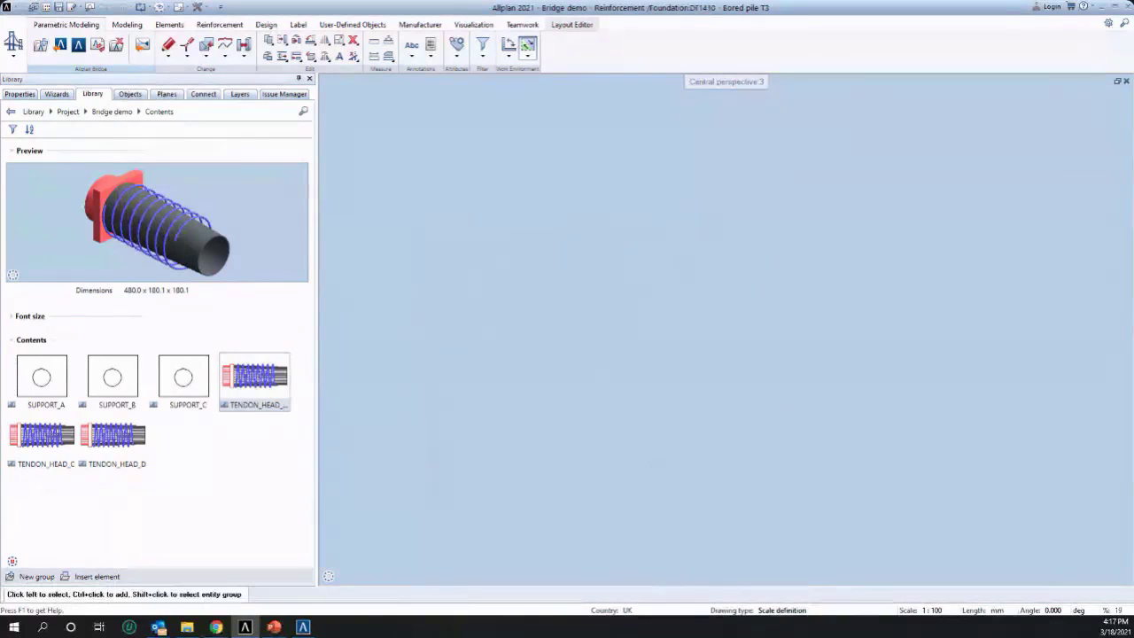
pyautogui.middleClick(725, 398)
pyautogui.middleClick(726, 399)
pyautogui.scroll(3, 653, 262)
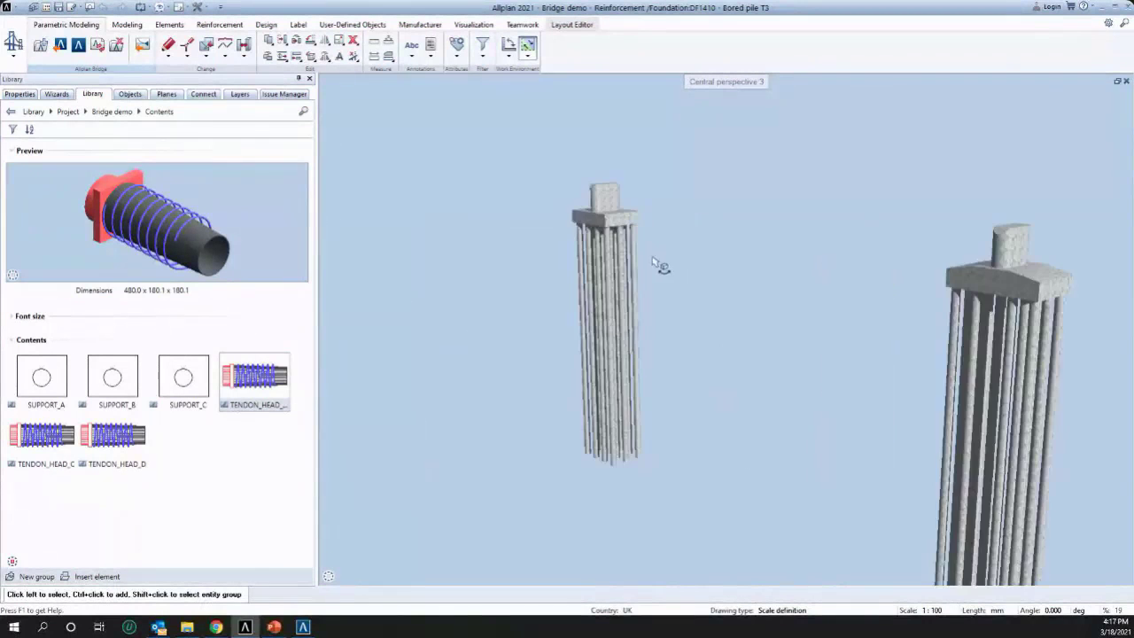
# List the loaded drawing files in the Objects palette and toggle the visibility of drawing file 1410 Bored pile T3
pyautogui.click(128, 96)
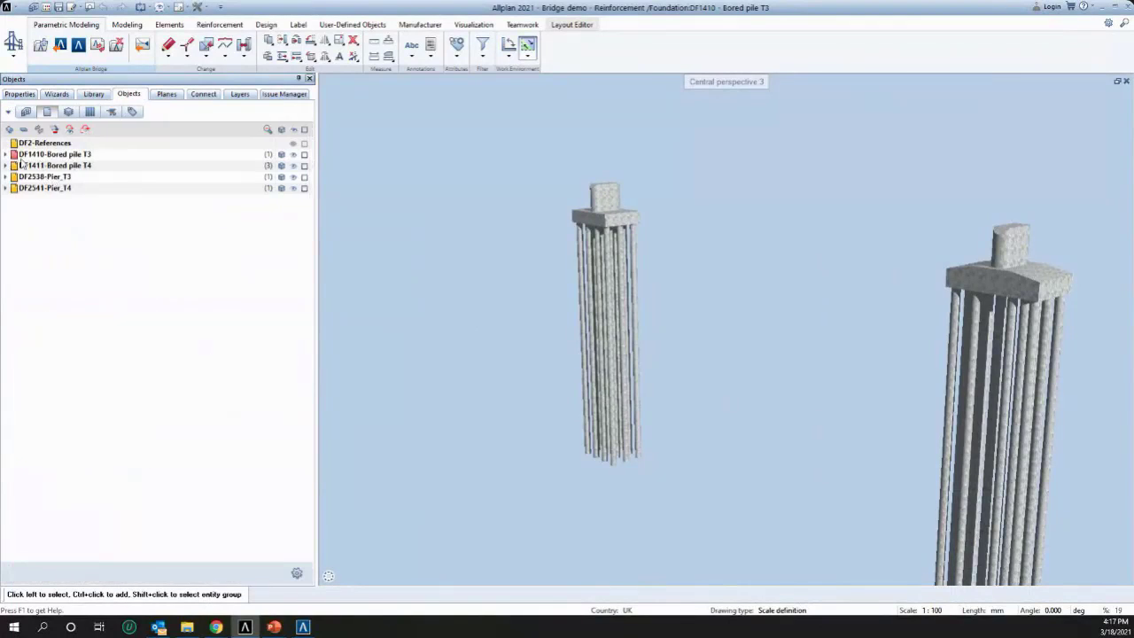
pyautogui.click(296, 157)
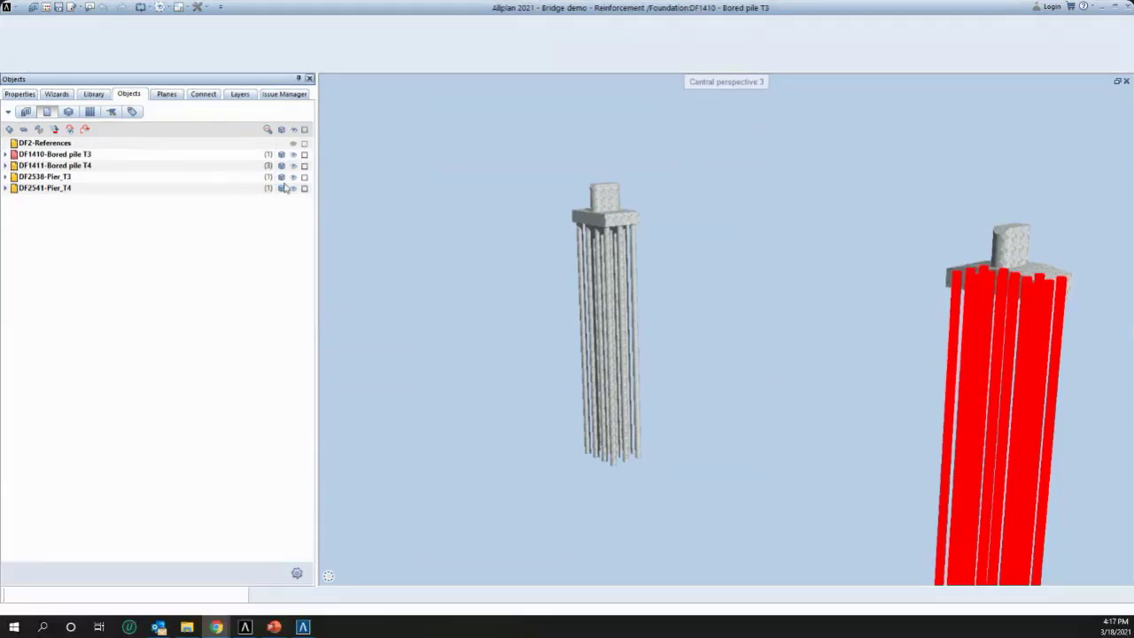
pyautogui.click(640, 249)
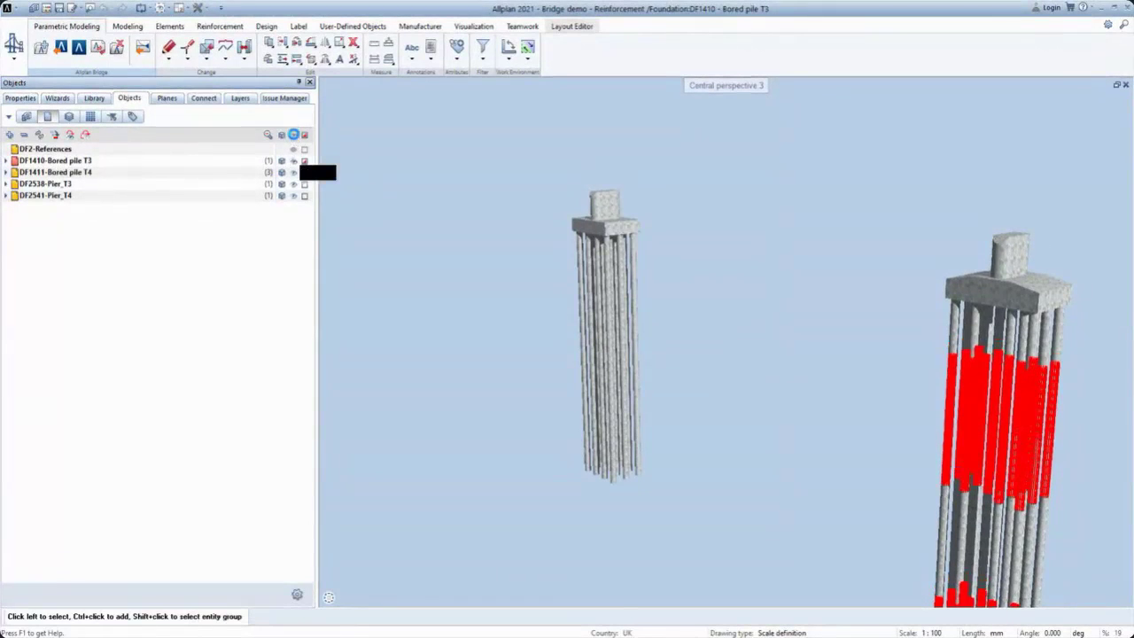
pyautogui.click(294, 163)
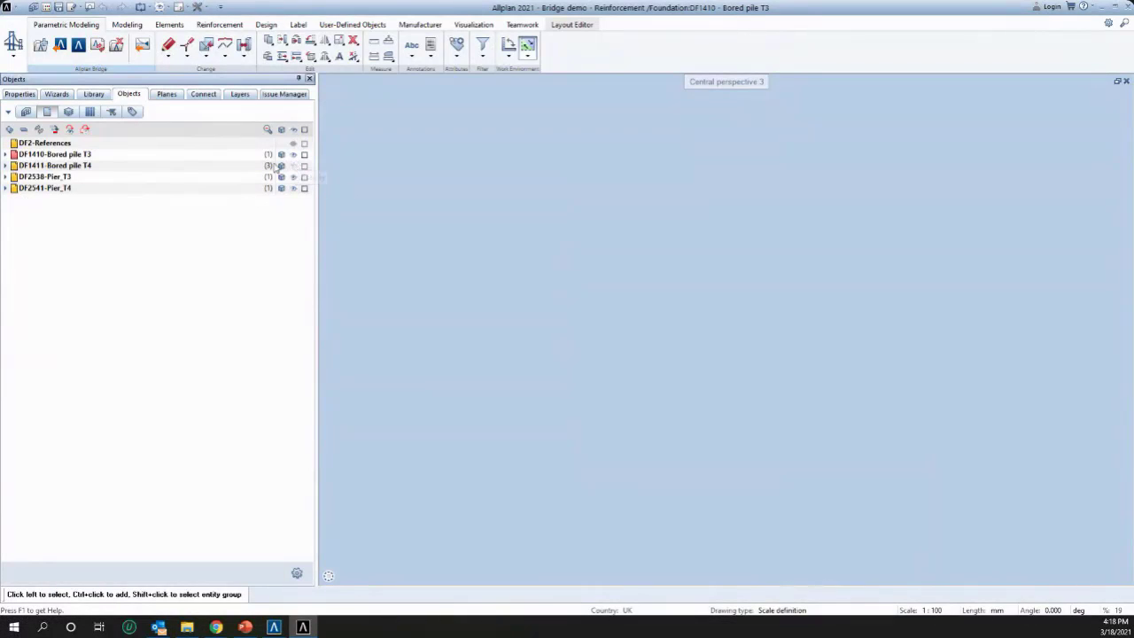
# Sort the object list by group ahead of drawing file and hide the 3D solids
pyautogui.click(9, 114)
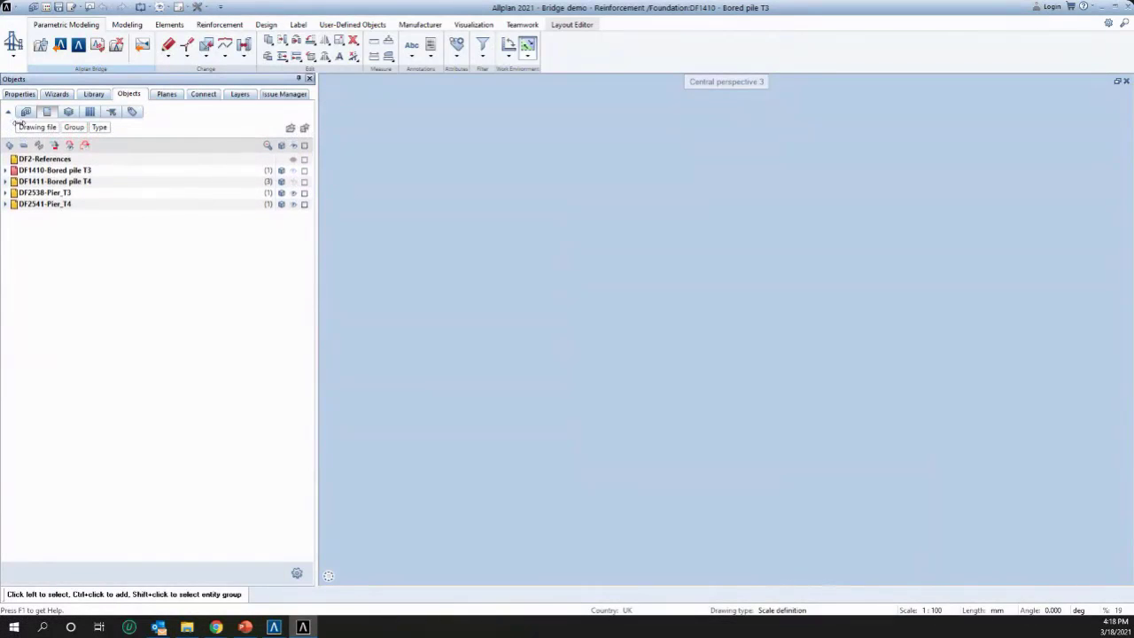
pyautogui.click(33, 127)
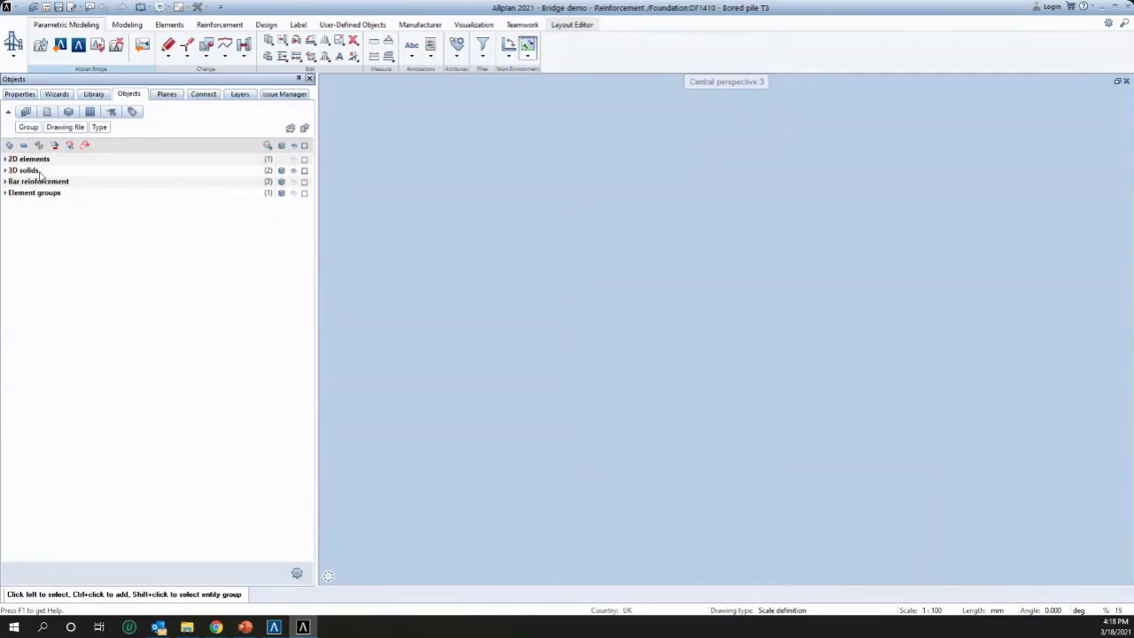
pyautogui.click(293, 171)
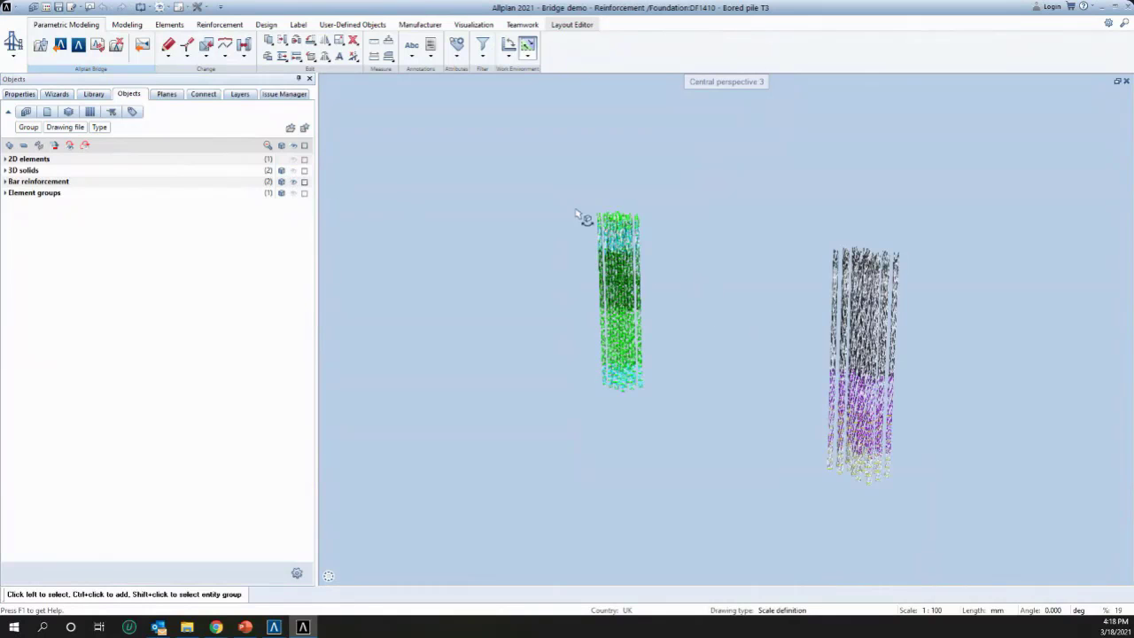
# Examine the bar reinforcement cages of both bored pile groups in the perspective view, close up and from several angles
pyautogui.scroll(8, 633, 219)
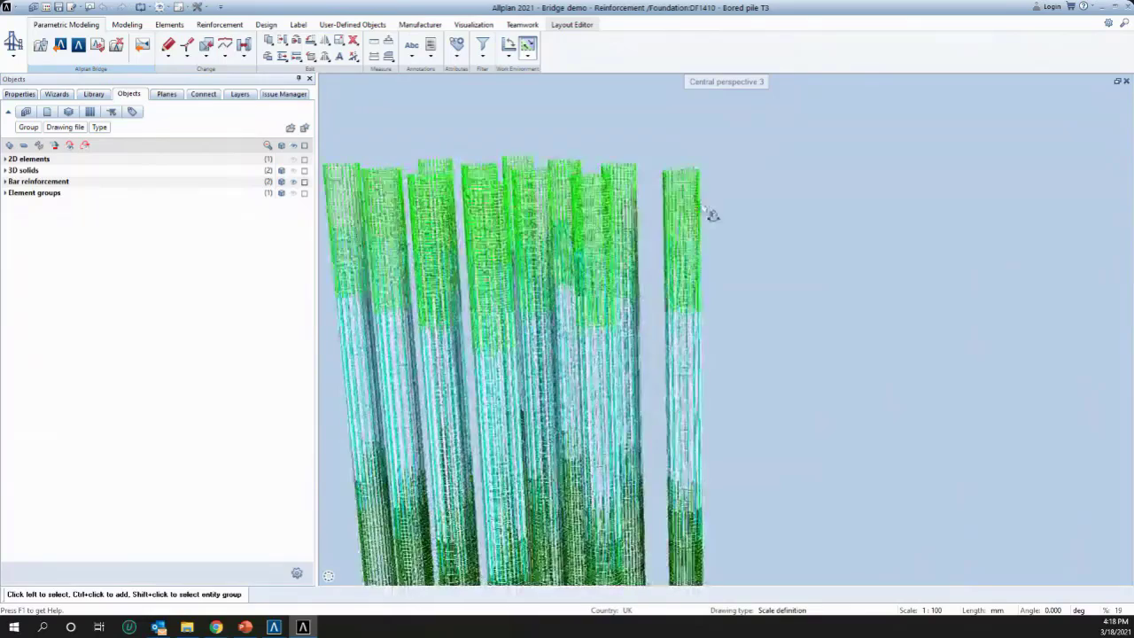
pyautogui.keyDown('shift'); pyautogui.moveTo(753, 237); pyautogui.dragTo(711, 253, button='middle'); pyautogui.keyUp('shift')
pyautogui.click(217, 627)
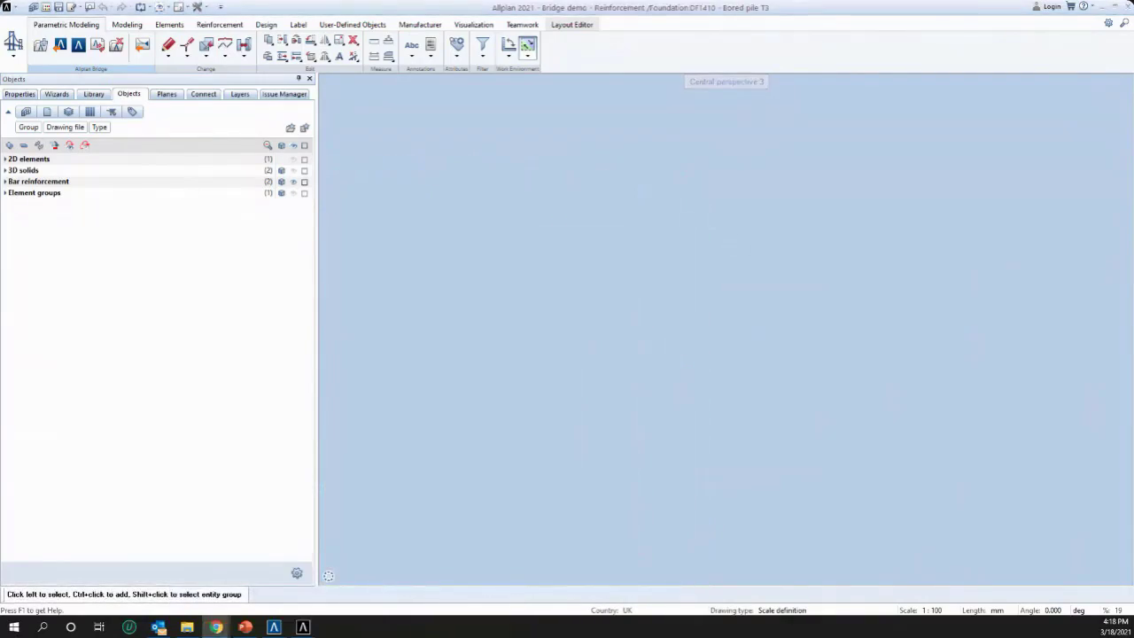
pyautogui.middleClick(677, 291)
pyautogui.middleClick(677, 291)
pyautogui.scroll(5, 636, 231)
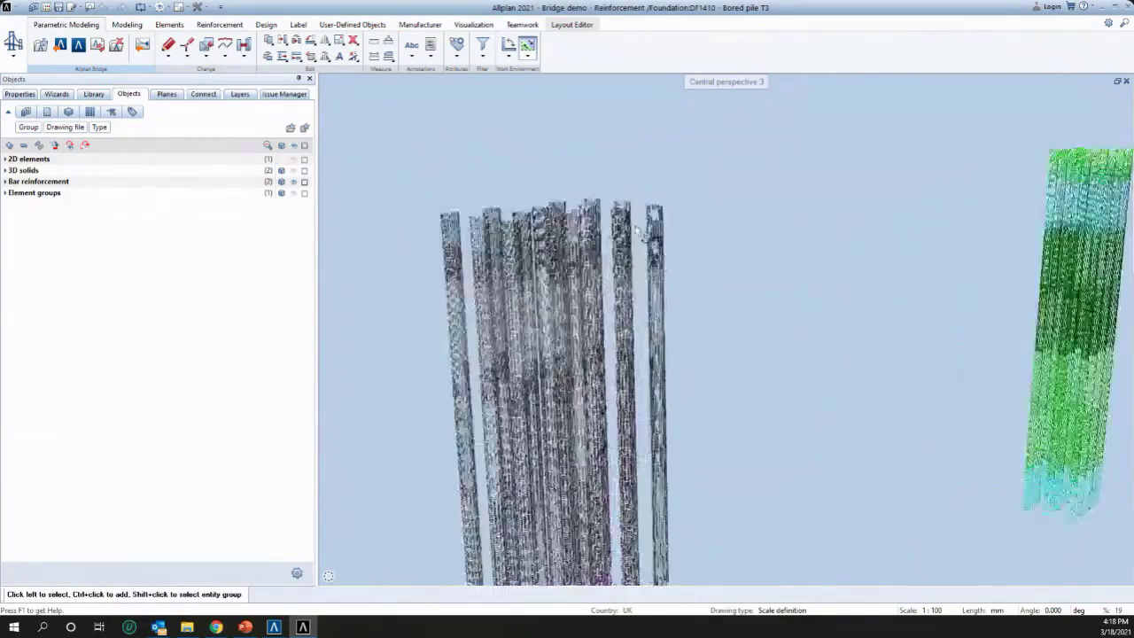
pyautogui.scroll(6, 654, 213)
pyautogui.scroll(-4, 609, 258)
pyautogui.scroll(5, 631, 210)
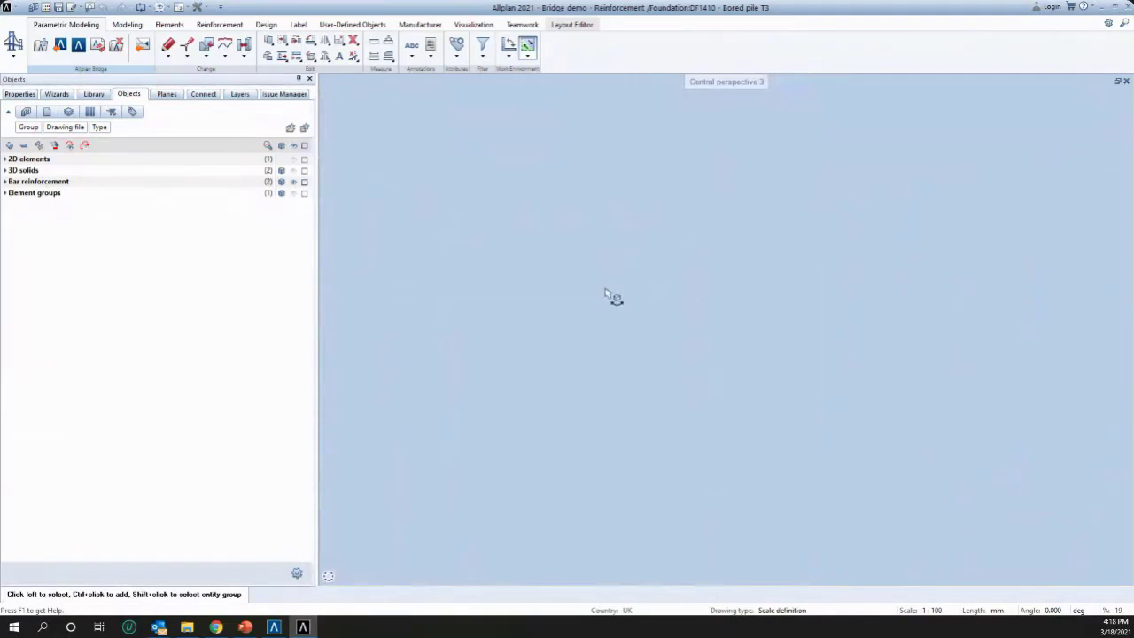
pyautogui.keyDown('shift'); pyautogui.moveTo(606, 293); pyautogui.dragTo(597, 358, button='middle'); pyautogui.keyUp('shift')
pyautogui.middleClick(792, 334)
pyautogui.middleClick(791, 334)
pyautogui.scroll(2, 562, 329)
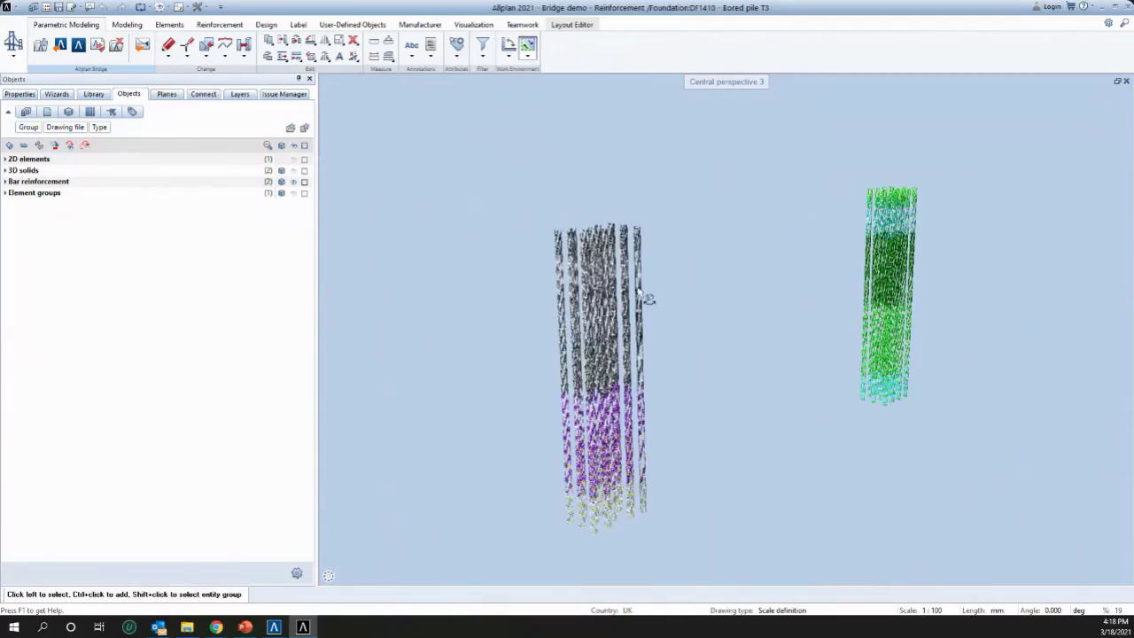
pyautogui.scroll(6, 640, 245)
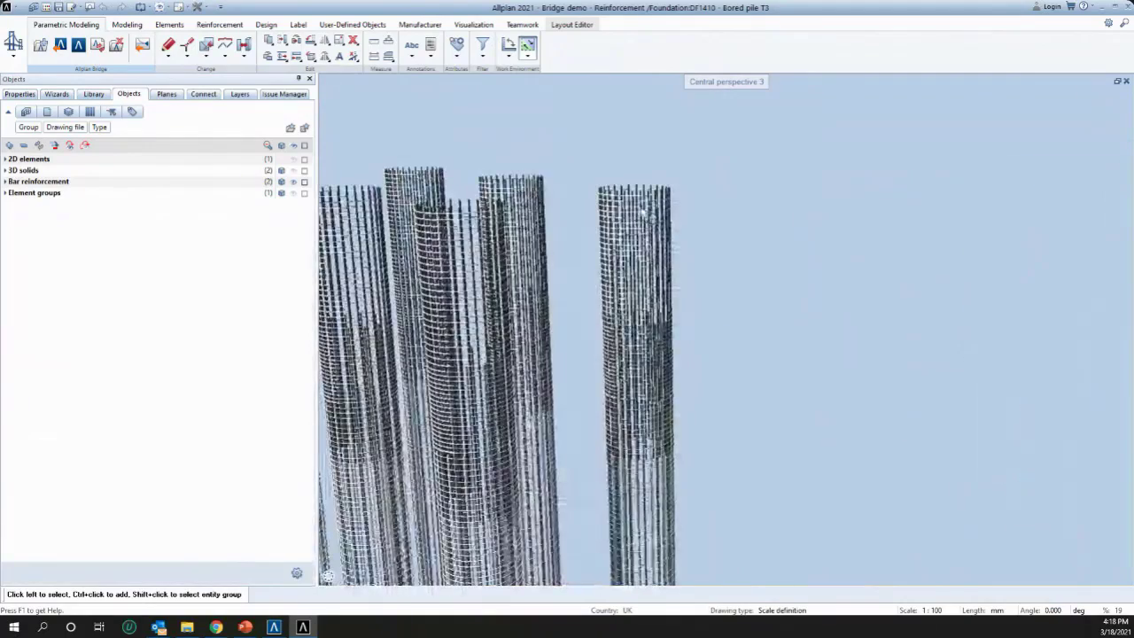
pyautogui.scroll(-5, 584, 253)
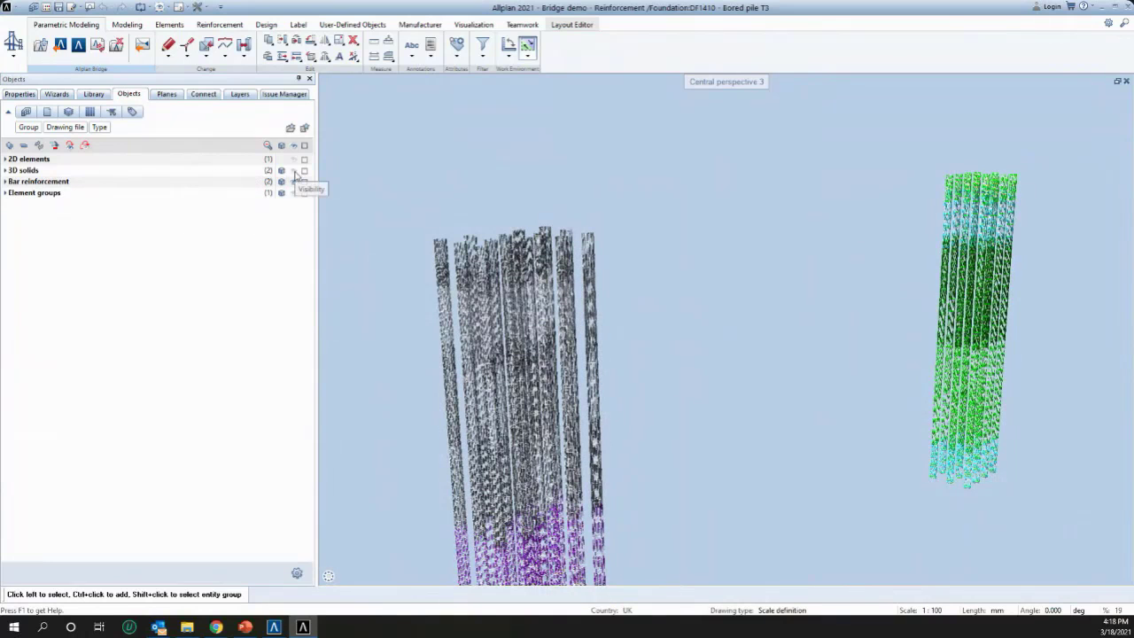
# Show the 3D solids again and inspect how the bored pile reinforcement runs up into the pile cap
pyautogui.click(294, 171)
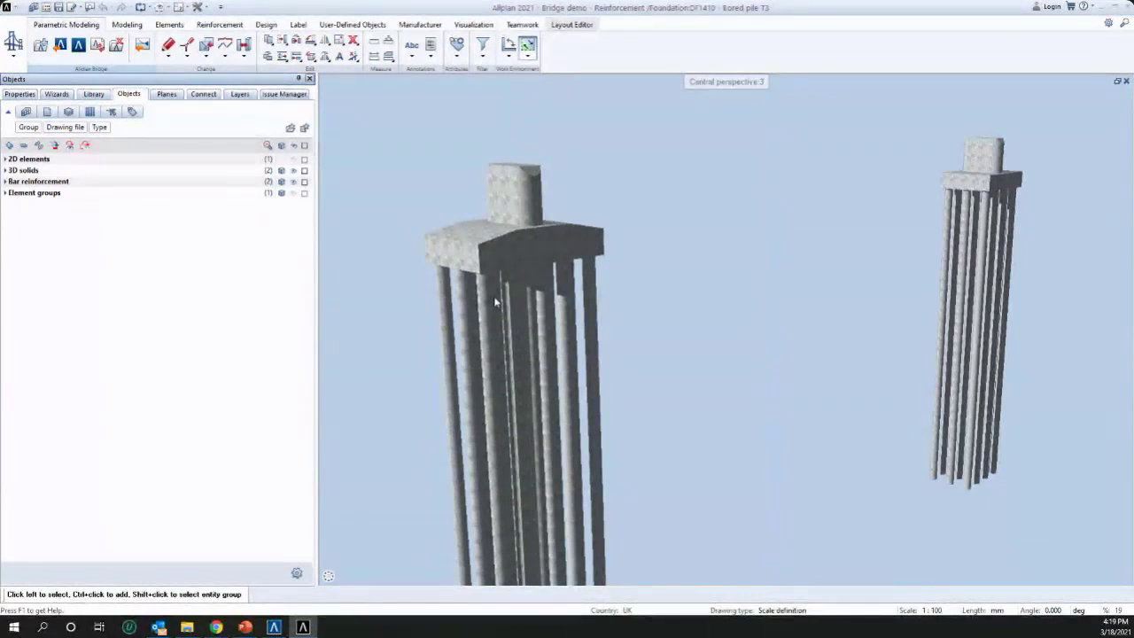
pyautogui.keyDown('ctrl'); pyautogui.moveTo(502, 302); pyautogui.dragTo(985, 205); pyautogui.keyUp('ctrl')
pyautogui.scroll(5, 978, 214)
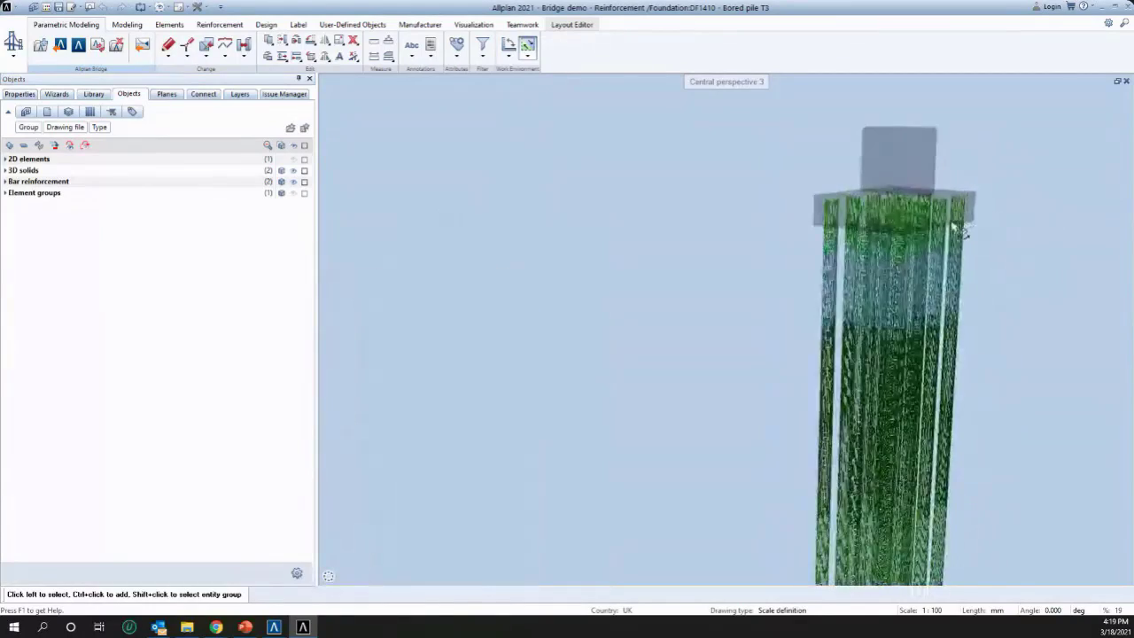
pyautogui.scroll(2, 960, 229)
pyautogui.scroll(3, 674, 208)
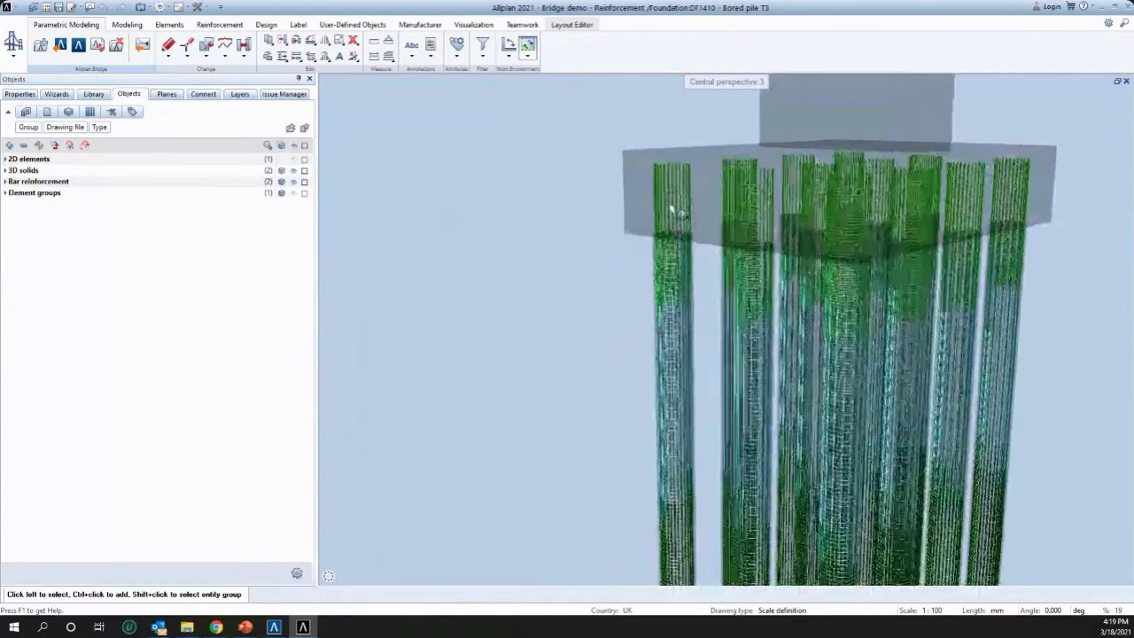
pyautogui.scroll(3, 672, 253)
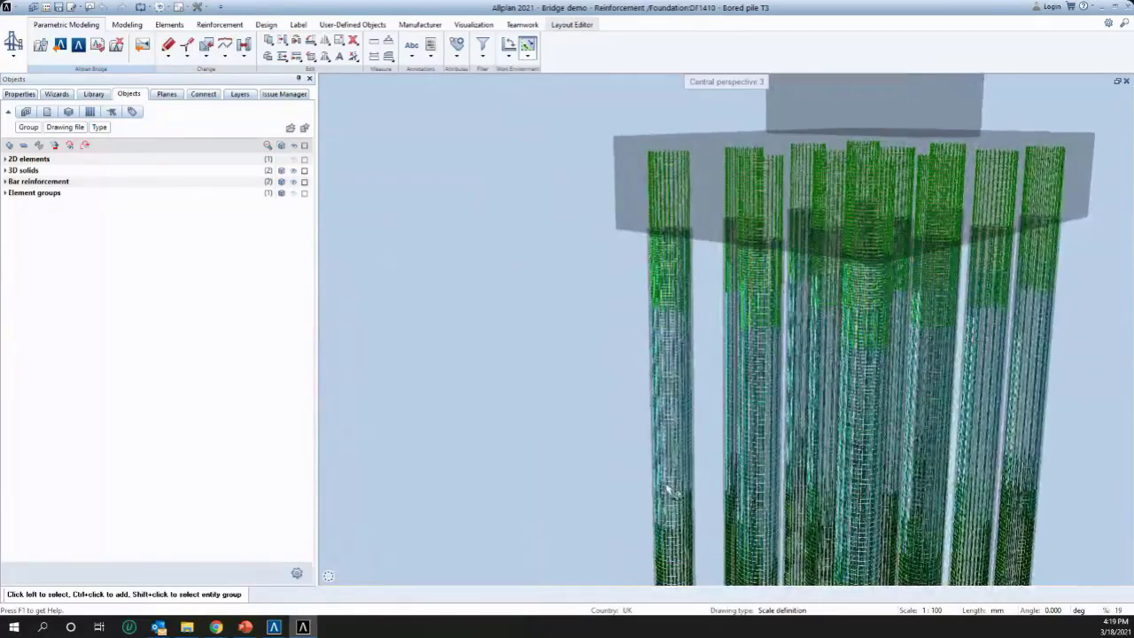
pyautogui.moveTo(666, 478); pyautogui.dragTo(664, 473, button='middle')
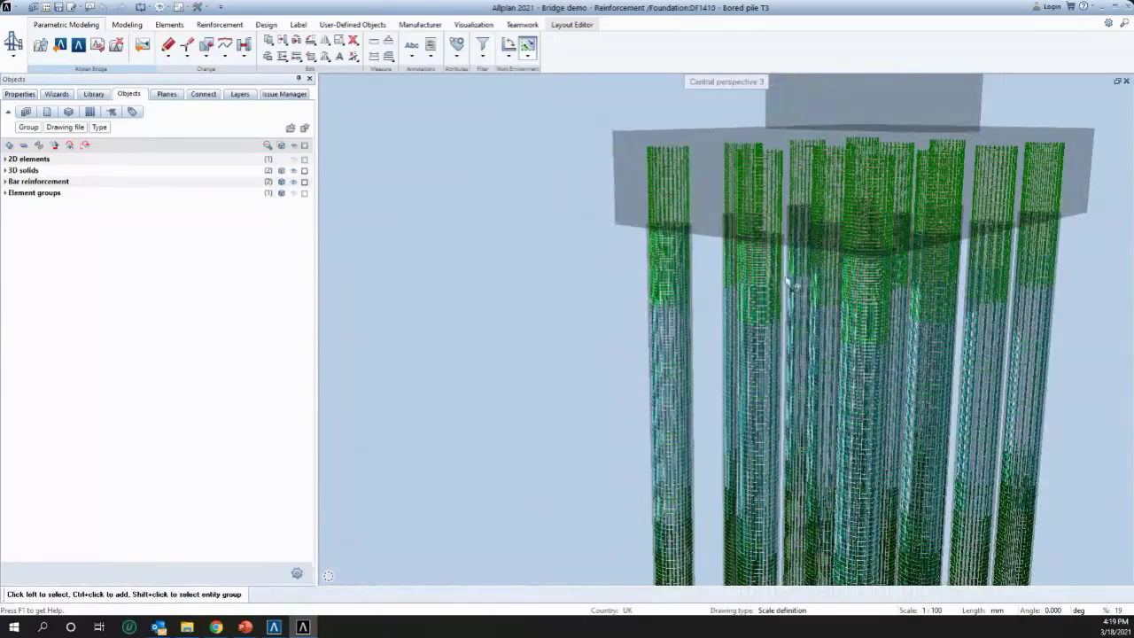
pyautogui.scroll(-5, 642, 264)
pyautogui.scroll(-1, 644, 279)
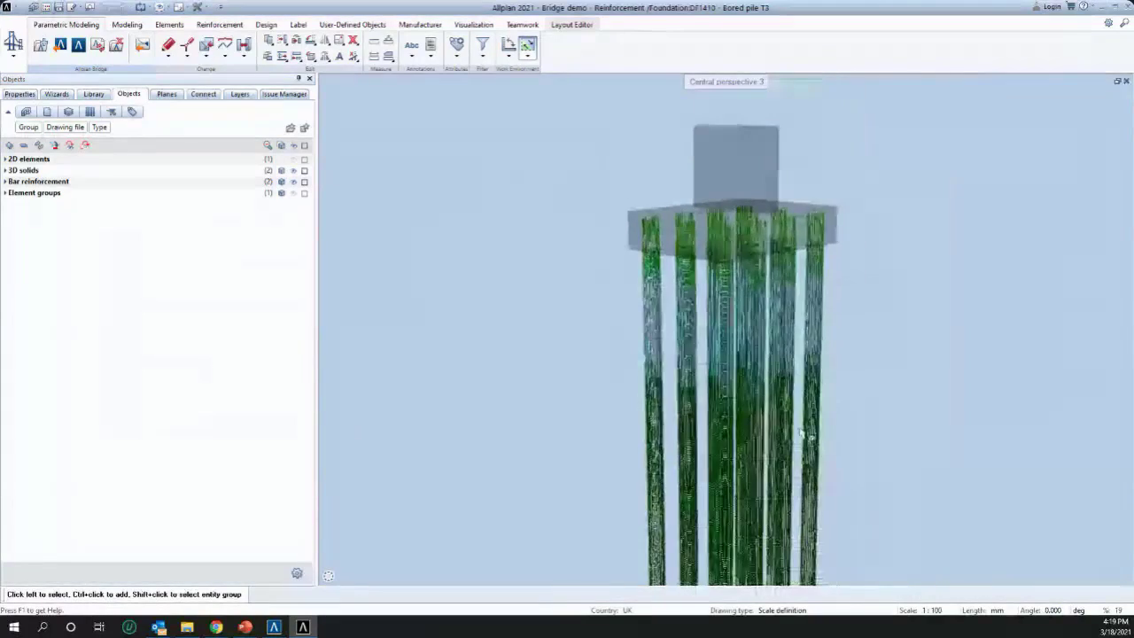
pyautogui.scroll(-4, 760, 253)
pyautogui.scroll(7, 793, 391)
pyautogui.moveTo(798, 202); pyautogui.dragTo(886, 213, button='middle')
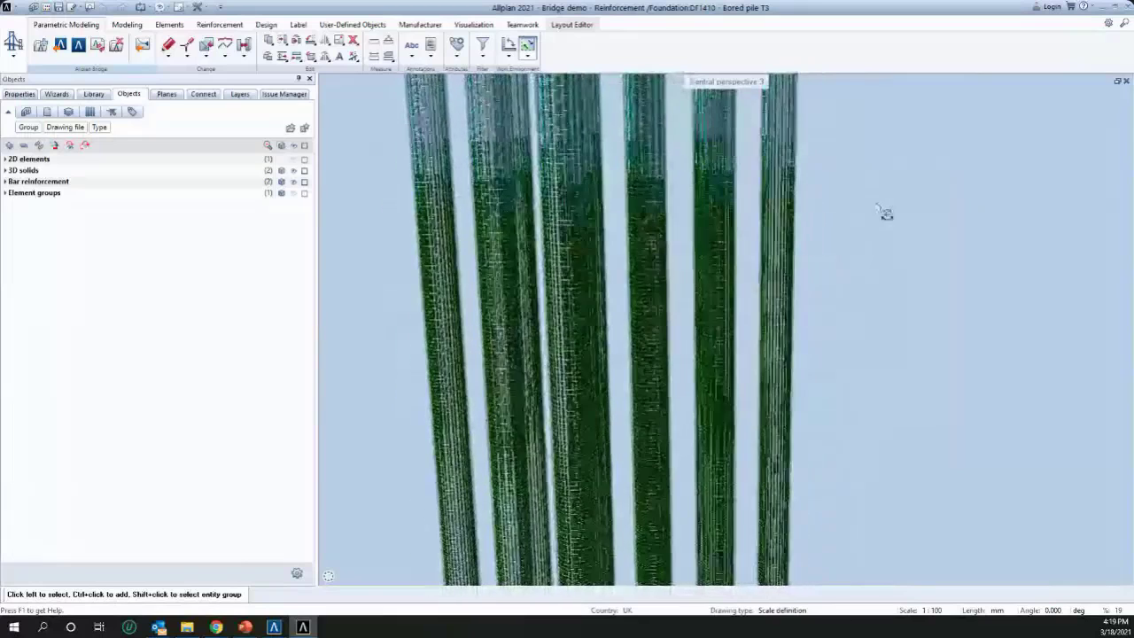
# Restore the split layout with perspective, elevation and plan viewports, and bring the piers with their piles into view
pyautogui.click(1118, 82)
pyautogui.middleClick(914, 330)
pyautogui.middleClick(915, 331)
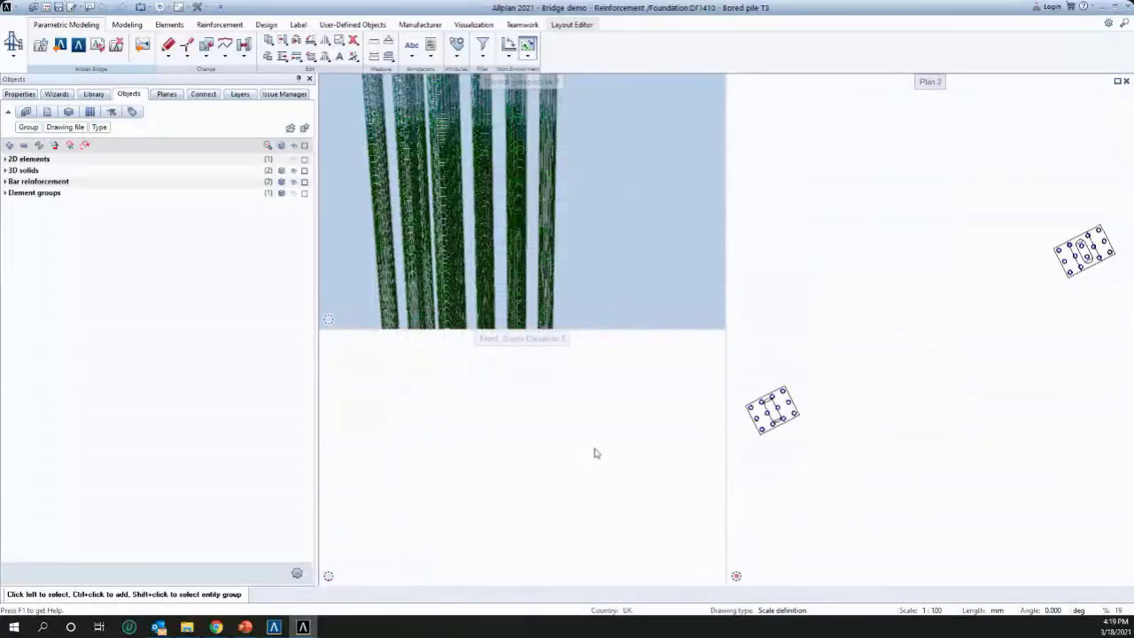
pyautogui.moveTo(554, 265)
pyautogui.mouseDown(button='middle')
pyautogui.moveTo(582, 233)
pyautogui.moveTo(574, 212)
pyautogui.moveTo(525, 214)
pyautogui.mouseUp(button='middle')
pyautogui.scroll(-3, 567, 212)
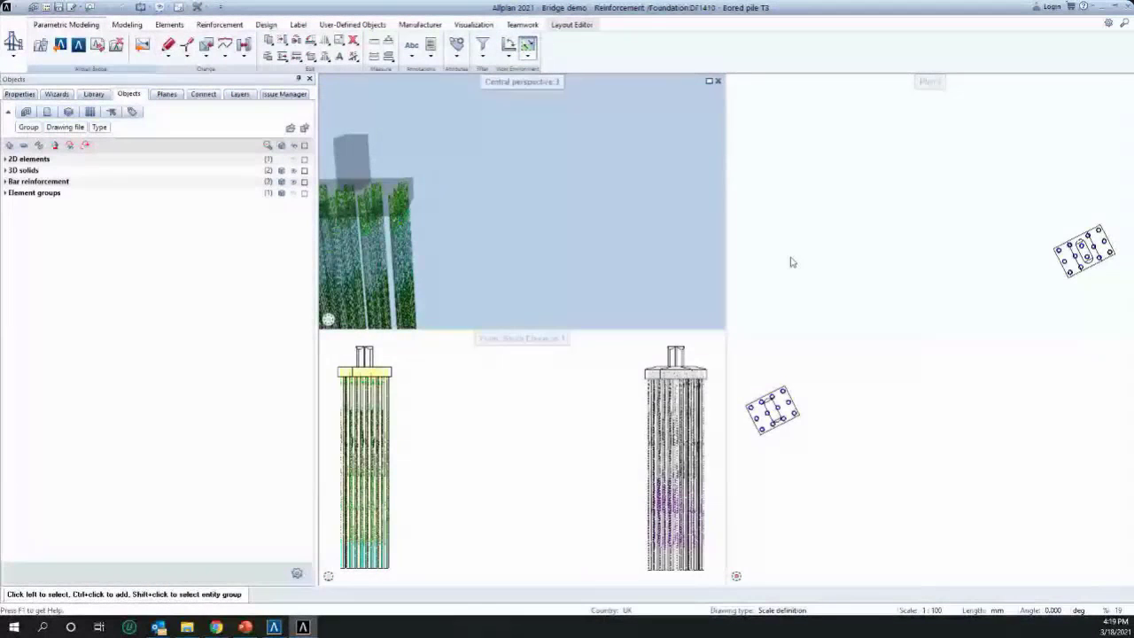
# Deactivate the current drawing file selection under Foundation and load only drawing file 1401 Pilecap MB
pyautogui.hotkey('ctrl', 'o')
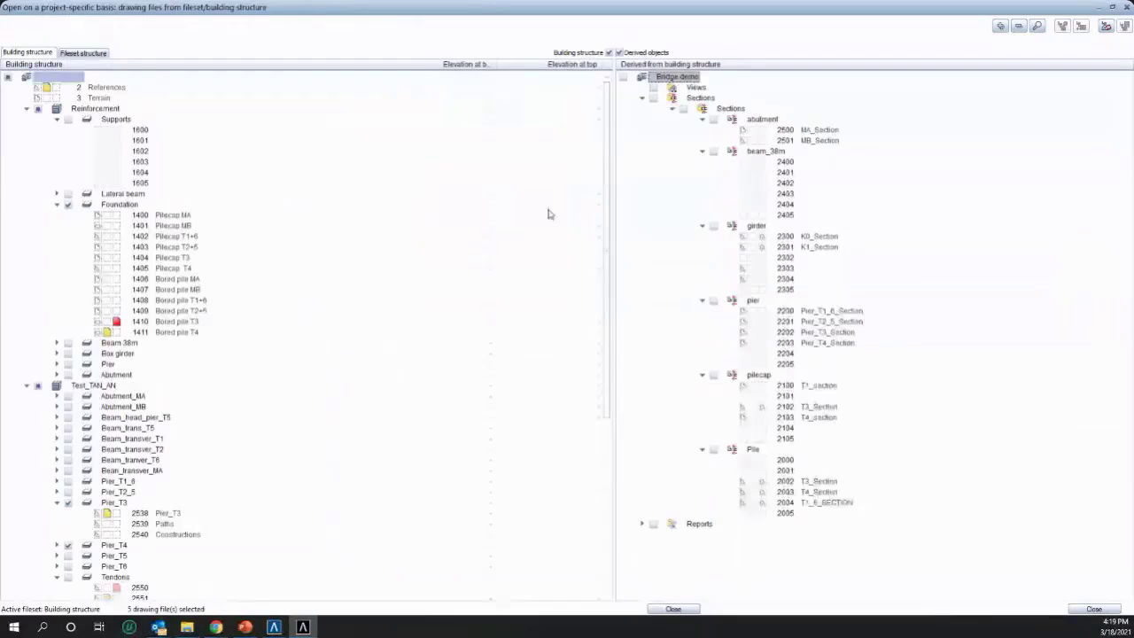
pyautogui.scroll(-3, 112, 284)
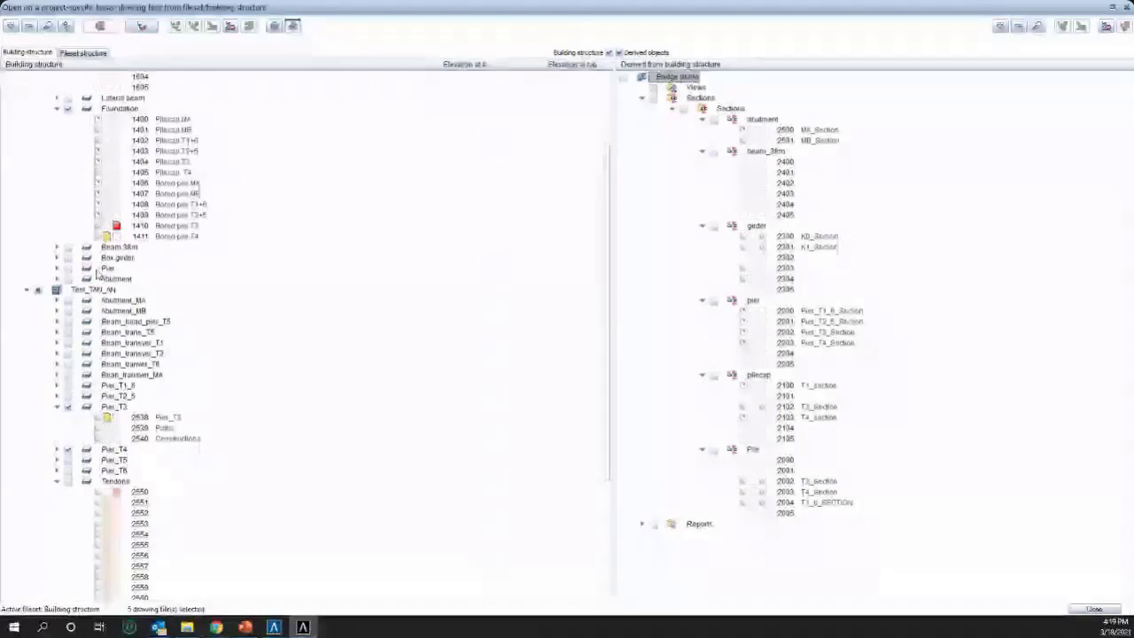
pyautogui.scroll(3, 93, 181)
pyautogui.click(73, 208)
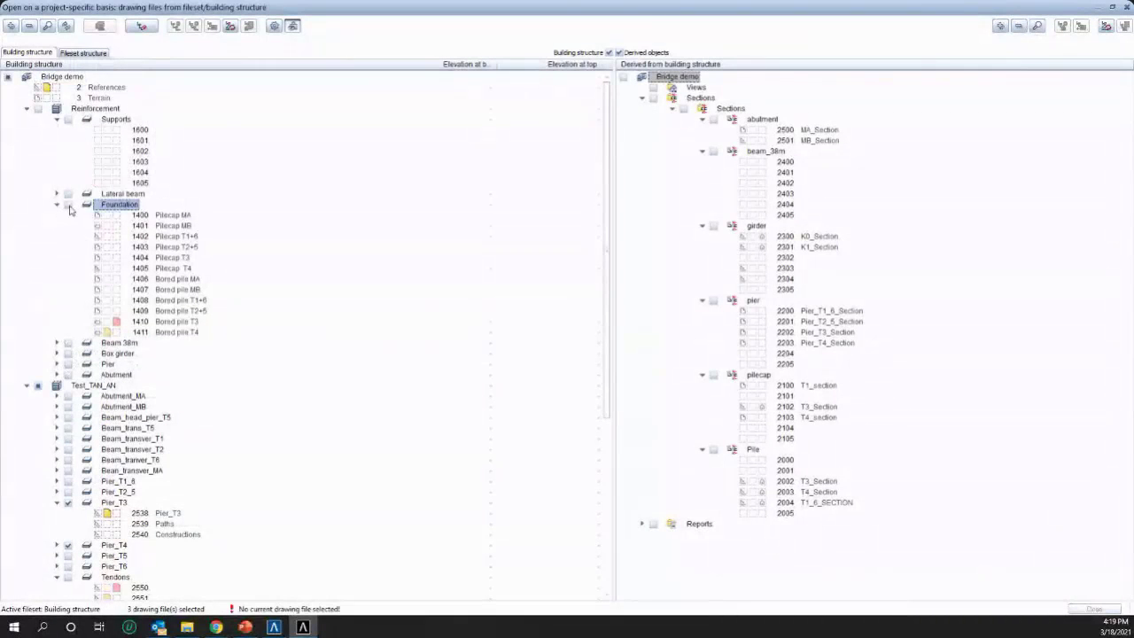
pyautogui.click(57, 205)
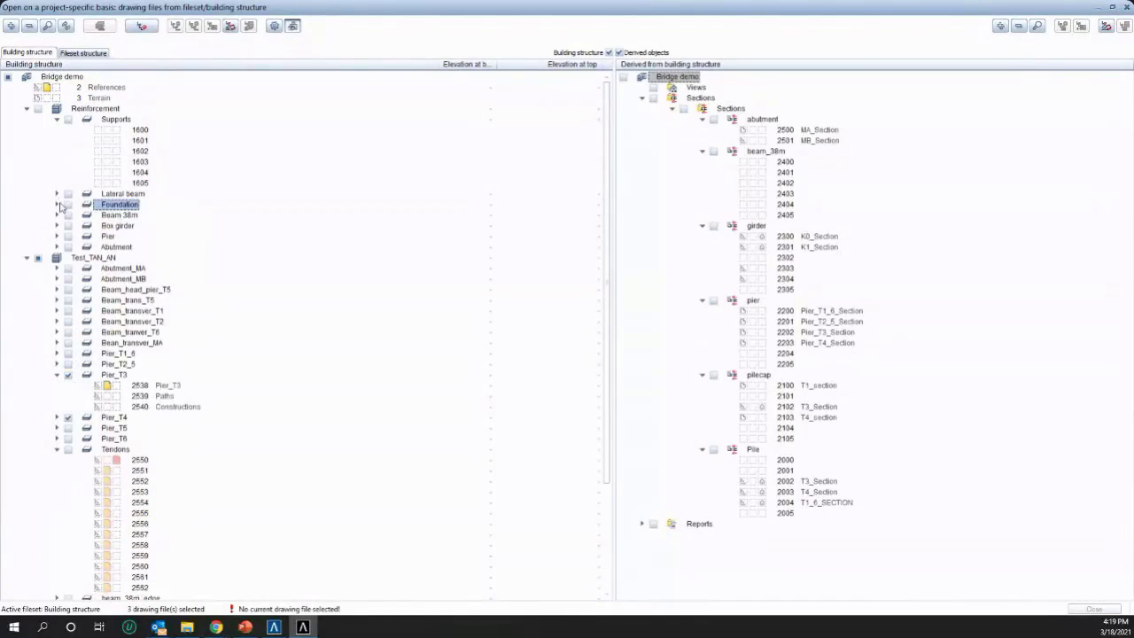
pyautogui.click(57, 205)
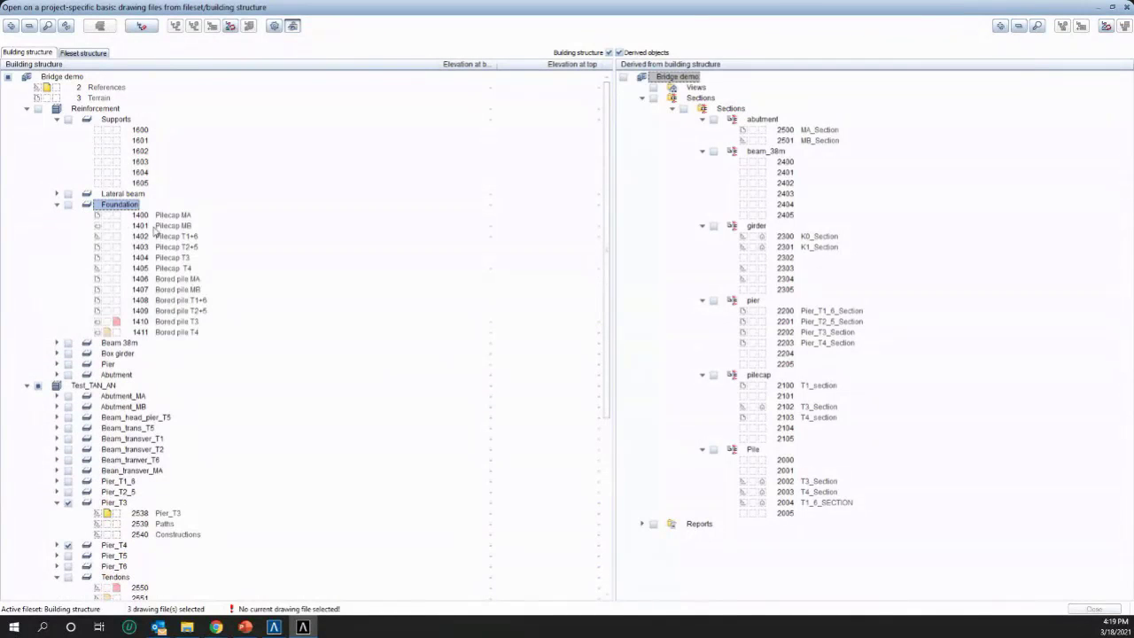
pyautogui.doubleClick(156, 227)
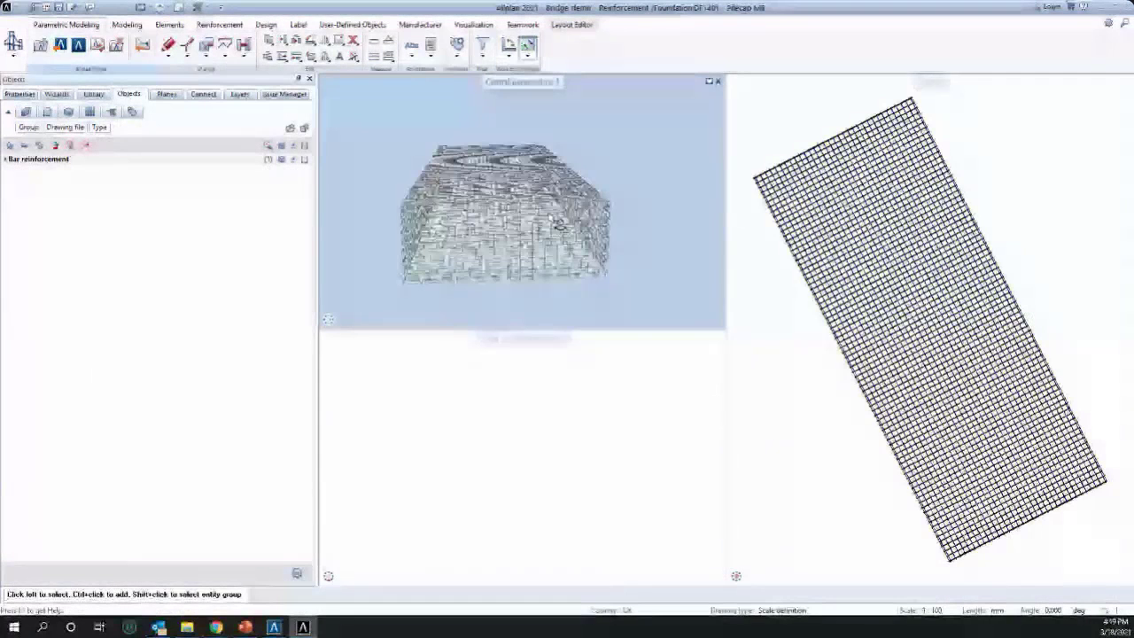
# Examine the reinforcement of pile cap MB in the perspective and plan views
pyautogui.keyDown('shift'); pyautogui.moveTo(558, 223); pyautogui.dragTo(693, 234, button='middle'); pyautogui.keyUp('shift')
pyautogui.scroll(-4, 809, 288)
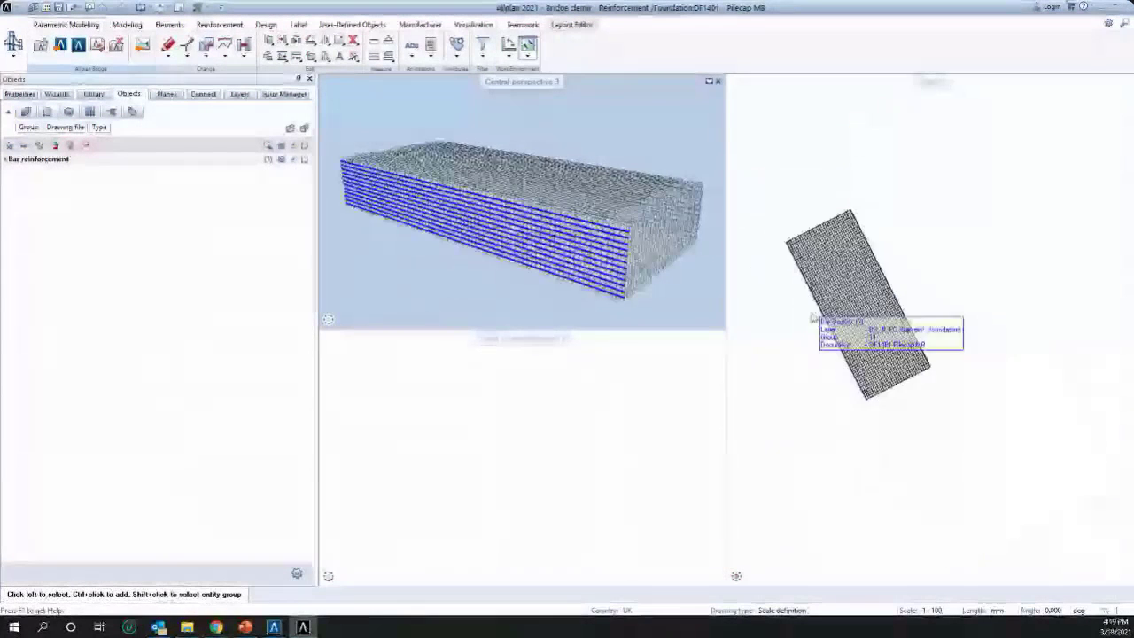
pyautogui.scroll(-2, 813, 317)
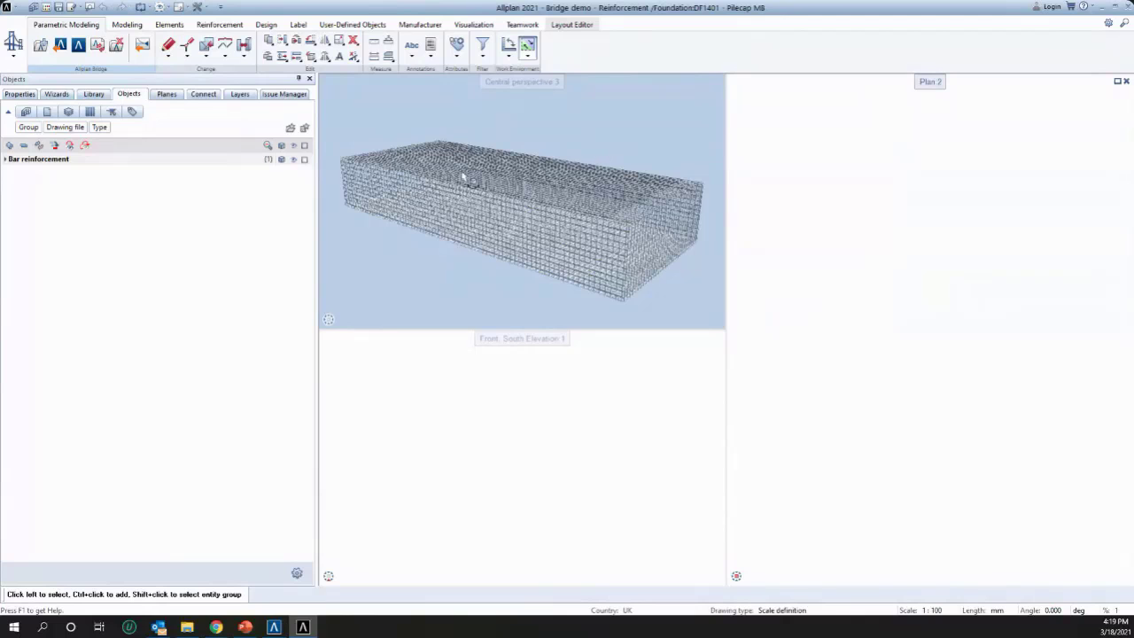
pyautogui.scroll(3, 560, 198)
pyautogui.scroll(-4, 496, 186)
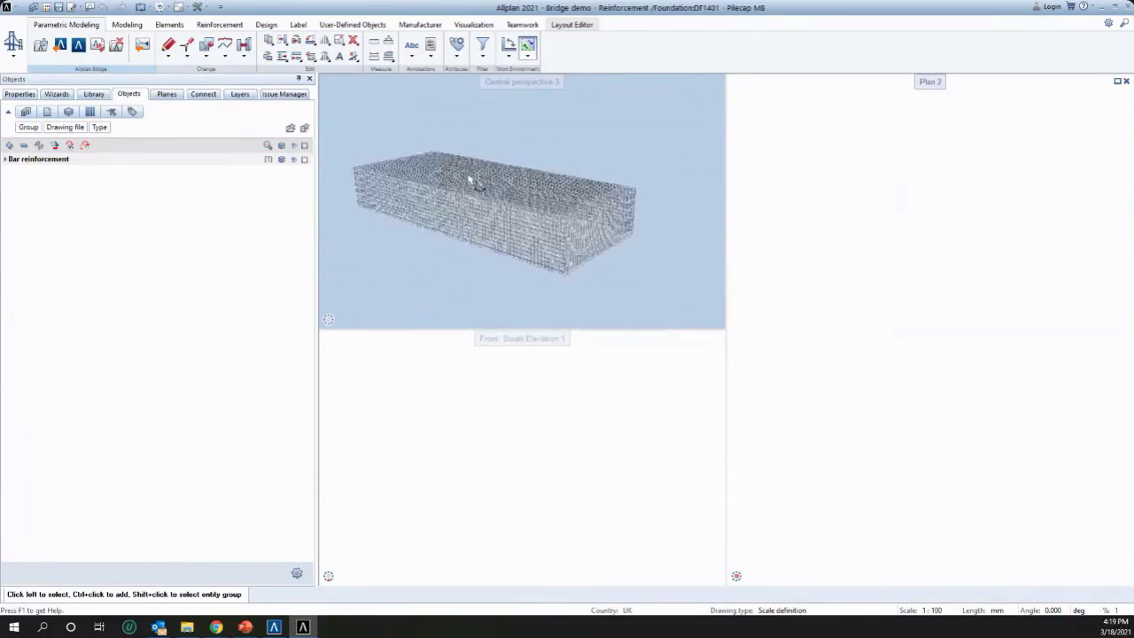
pyautogui.keyDown('ctrl'); pyautogui.moveTo(471, 180); pyautogui.dragTo(403, 212); pyautogui.keyUp('ctrl')
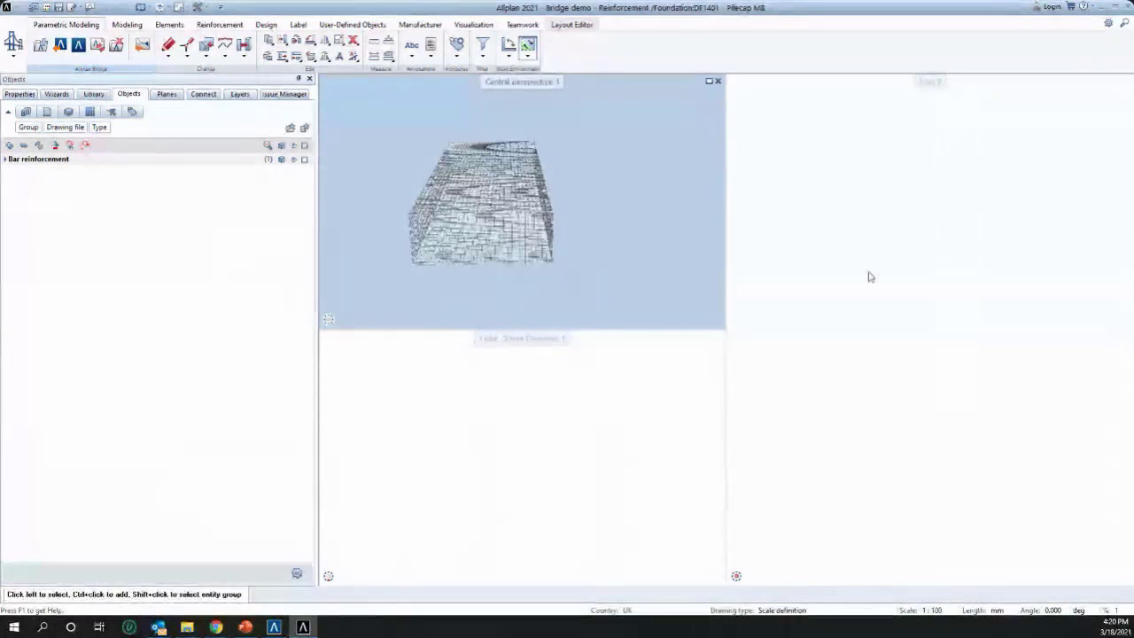
pyautogui.scroll(3, 462, 231)
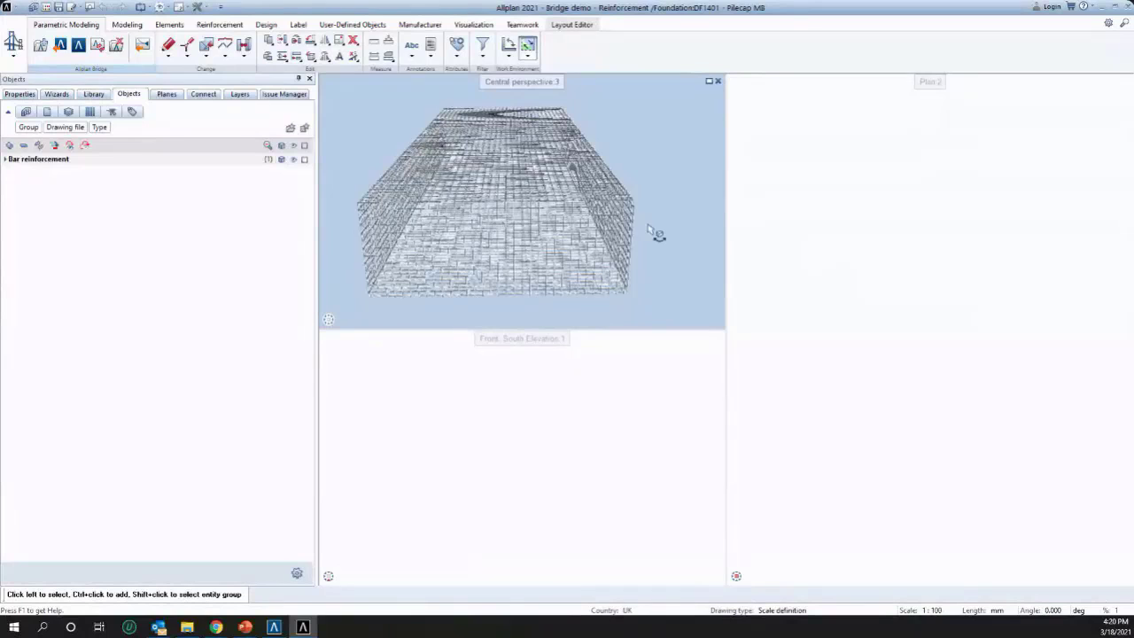
pyautogui.click(776, 248)
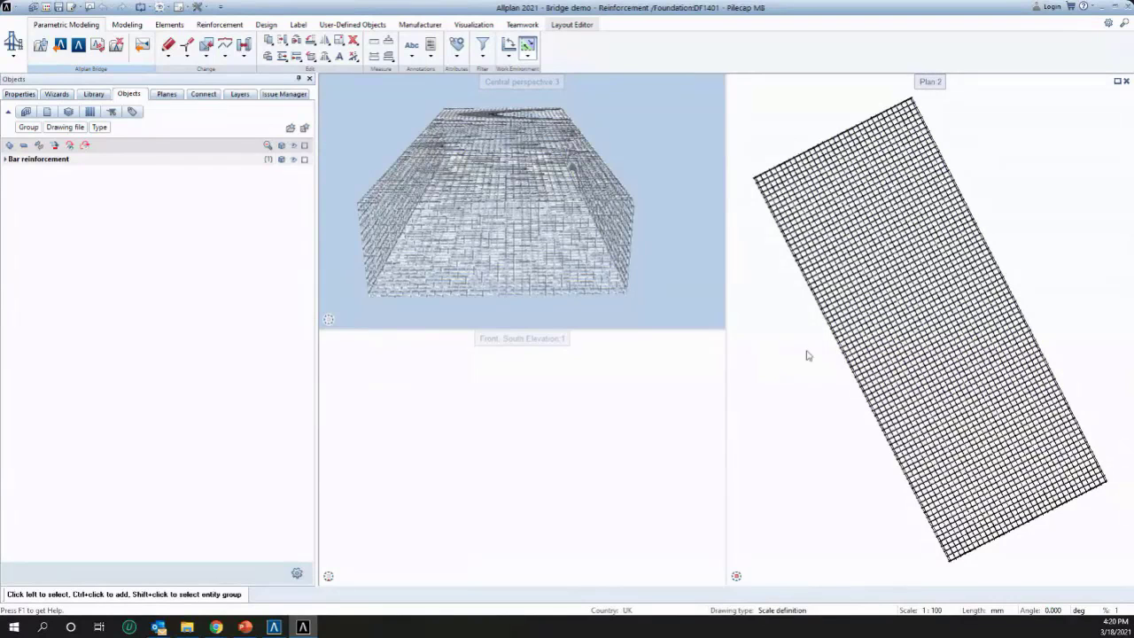
# Orbit around pile cap MB's reinforcement cage and examine its bar layout from the corner, from inside and in plan
pyautogui.keyDown('ctrl'); pyautogui.moveTo(595, 184); pyautogui.dragTo(516, 180); pyautogui.keyUp('ctrl')
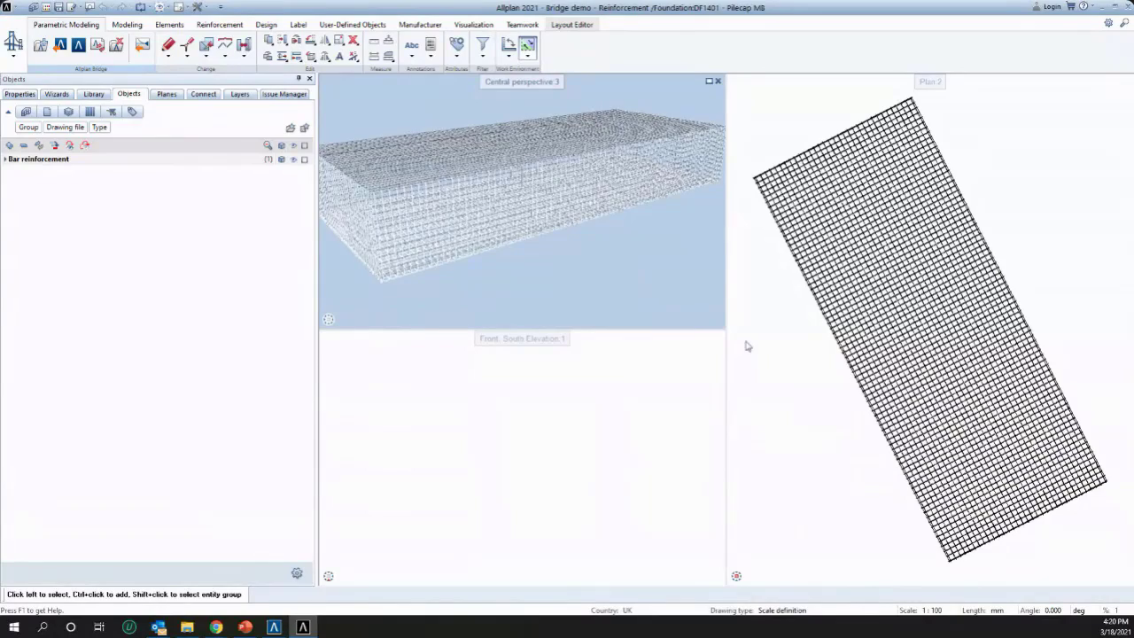
pyautogui.keyDown('ctrl'); pyautogui.moveTo(608, 245); pyautogui.dragTo(678, 229); pyautogui.keyUp('ctrl')
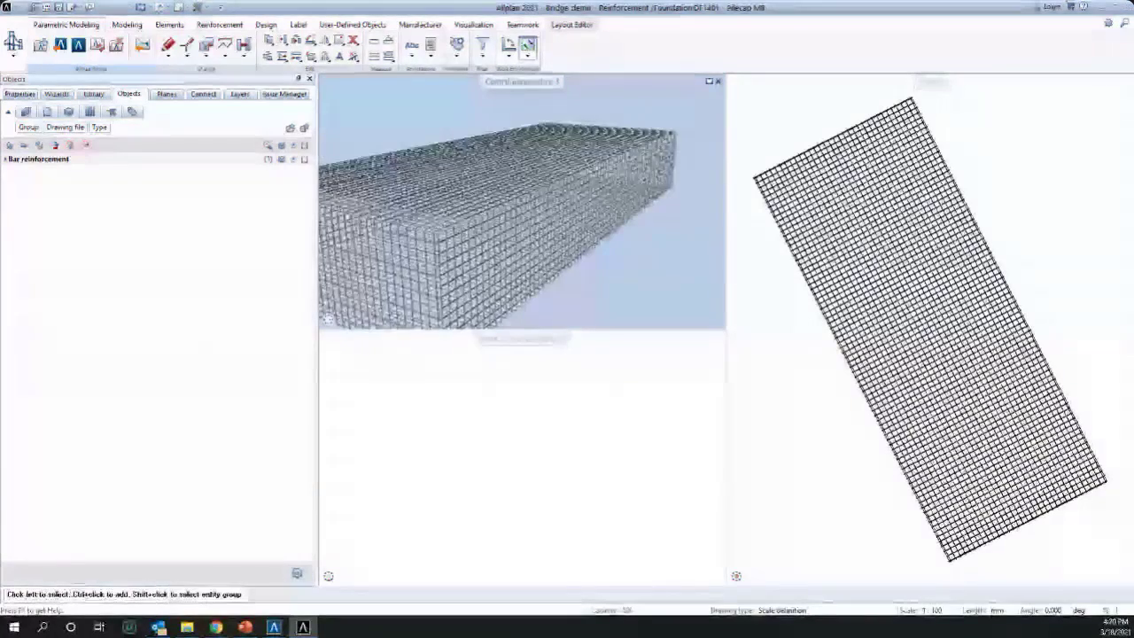
pyautogui.scroll(-2, 824, 255)
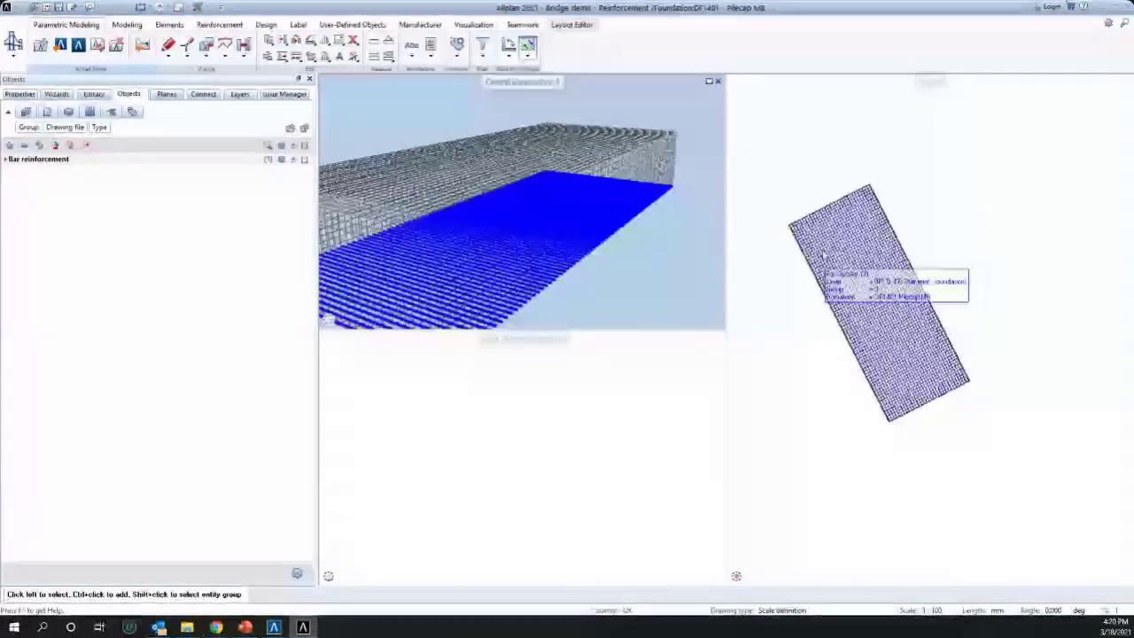
pyautogui.scroll(-1, 824, 255)
pyautogui.scroll(3, 499, 243)
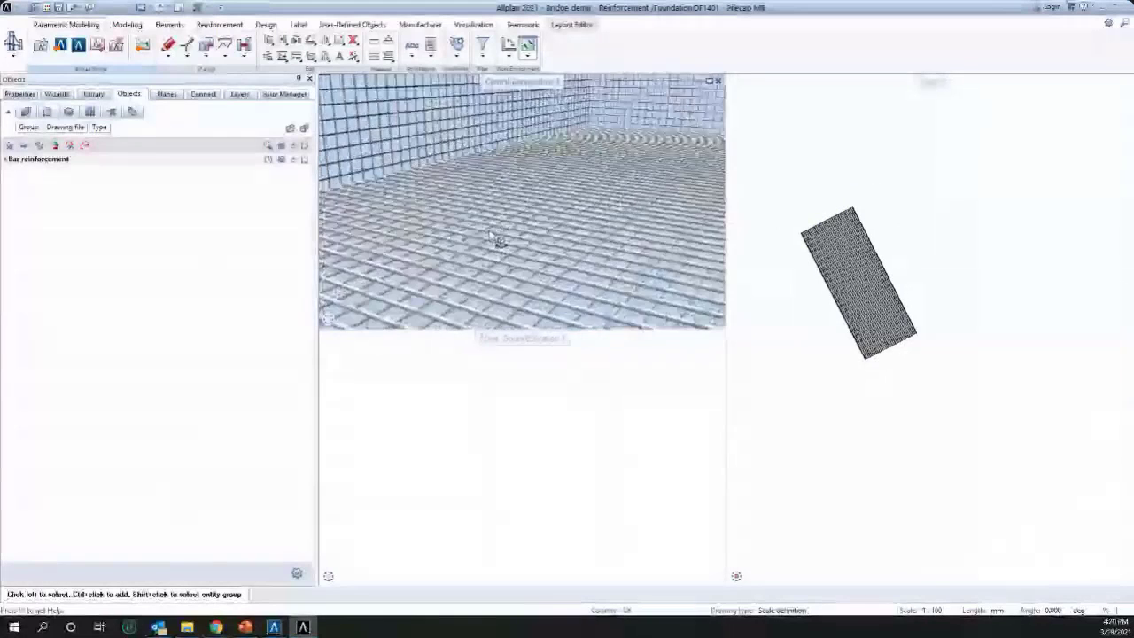
pyautogui.scroll(-2, 543, 190)
pyautogui.scroll(2, 542, 190)
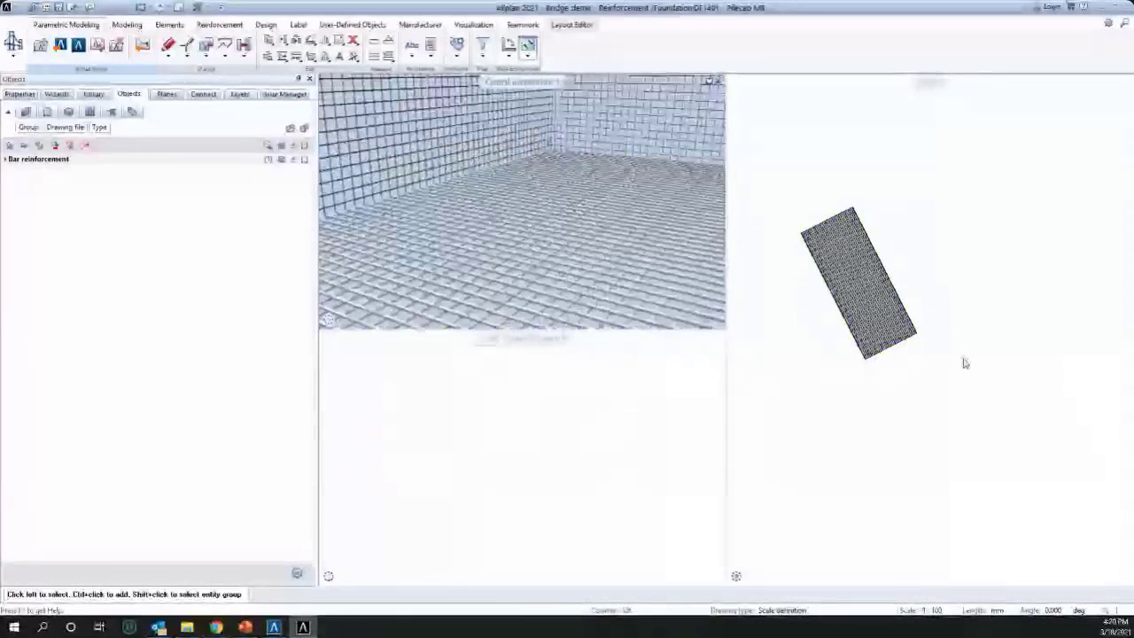
pyautogui.moveTo(893, 381); pyautogui.dragTo(884, 328, button='middle')
# Deactivate drawing file 1401 Pilecap MB and load only drawing file 1400 Pilecap MA under Foundation
pyautogui.doubleClick(884, 328)
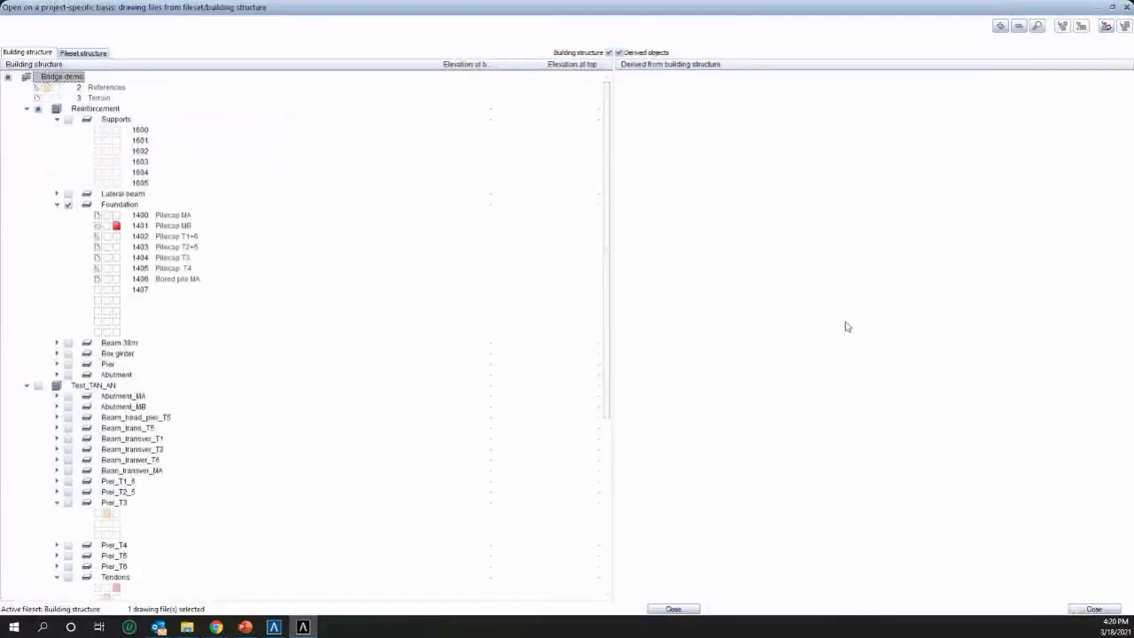
pyautogui.click(115, 224)
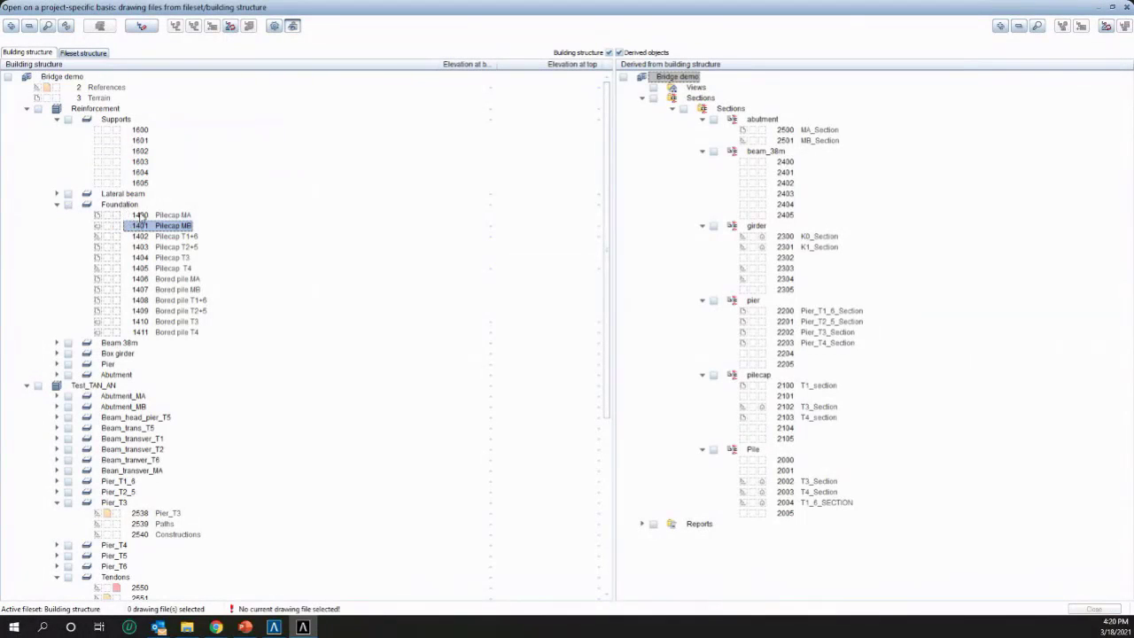
pyautogui.doubleClick(140, 215)
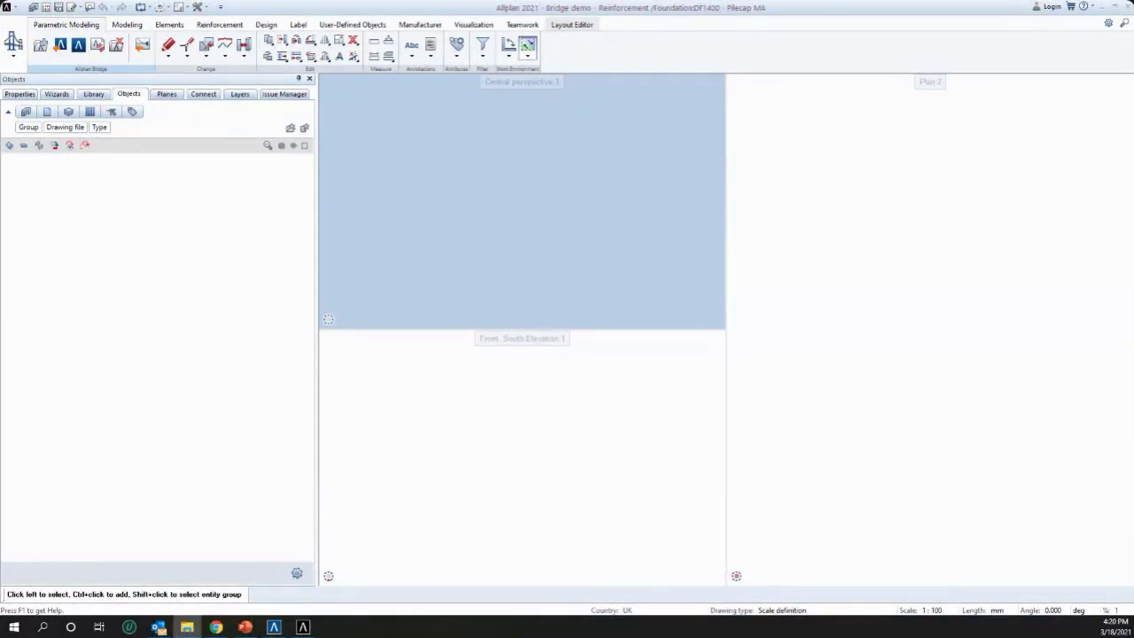
# Bring the Single Foundation parametric object in from File Explorer and place it in the plan viewport
pyautogui.click(187, 626)
pyautogui.moveTo(192, 282); pyautogui.dragTo(894, 301)
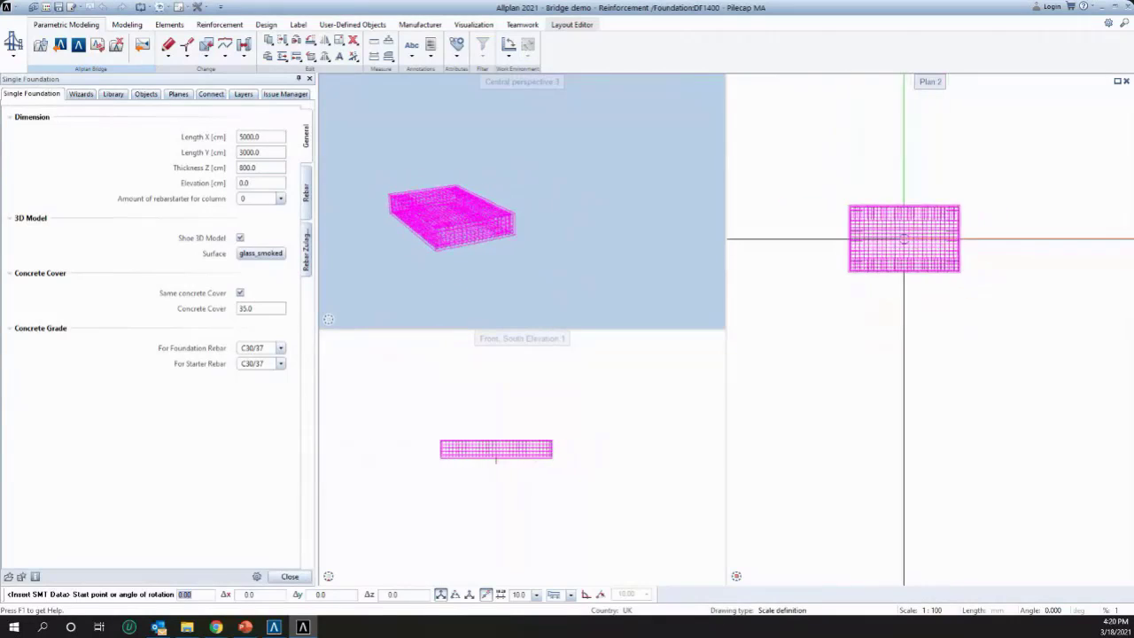
pyautogui.click(903, 221)
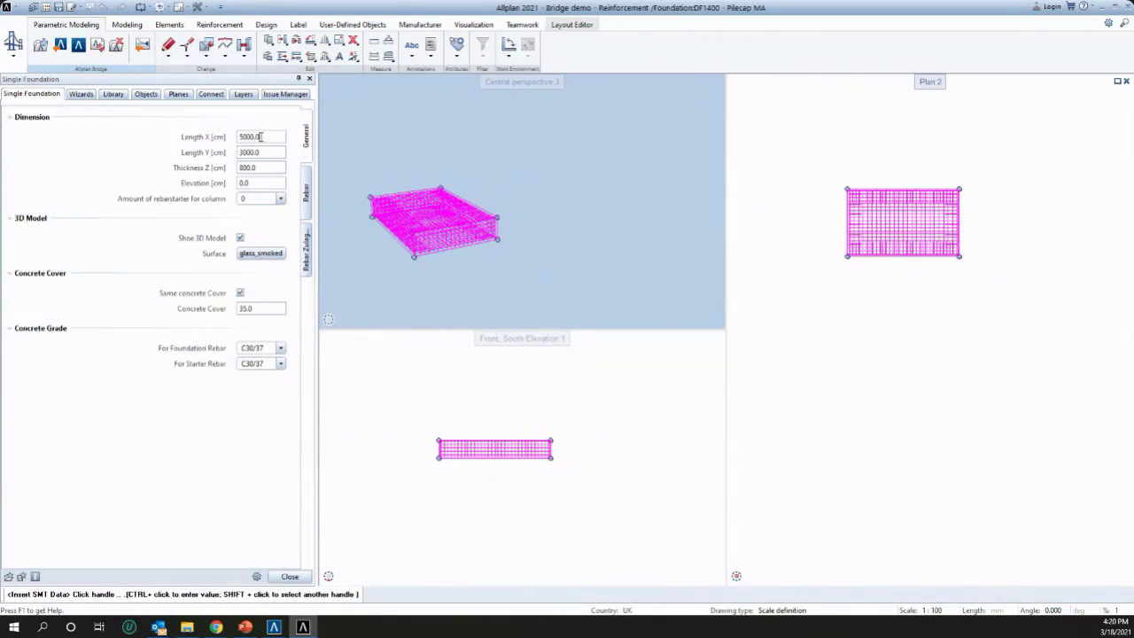
# Set the single foundation's Thickness Z to 1000
pyautogui.moveTo(260, 136); pyautogui.dragTo(228, 141)
pyautogui.scroll(5, 424, 218)
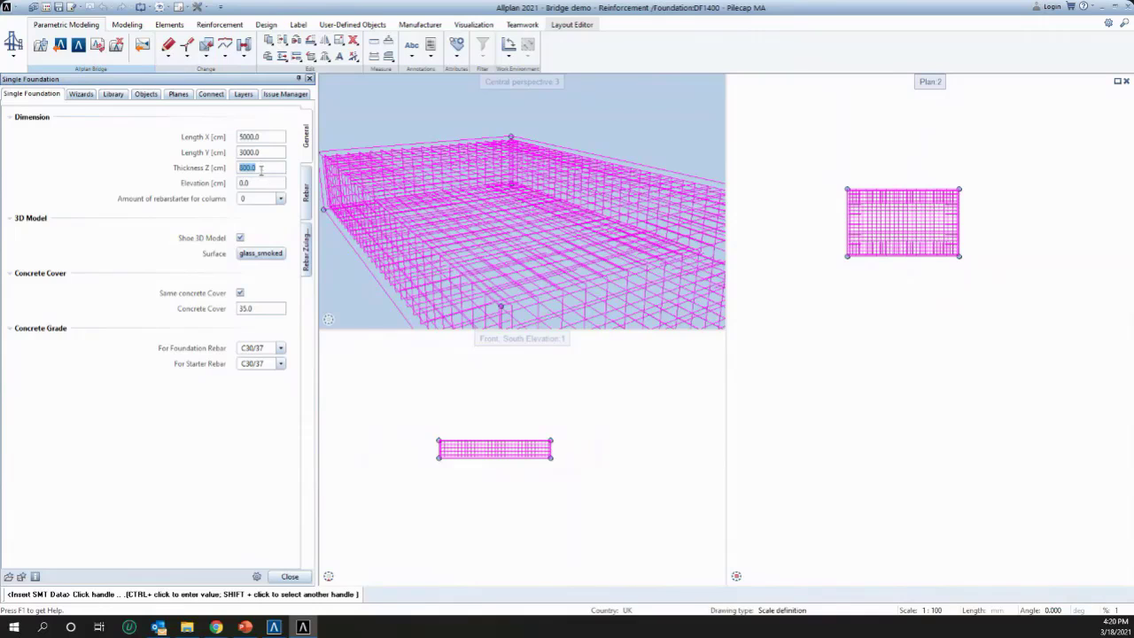
pyautogui.write('1000')
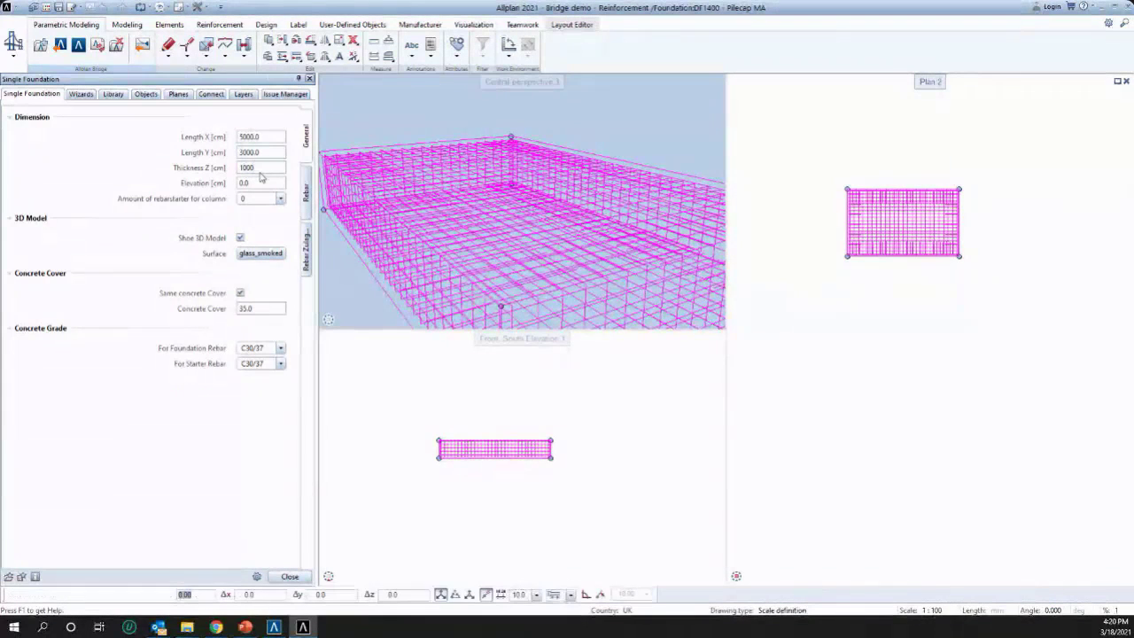
pyautogui.press('Return')
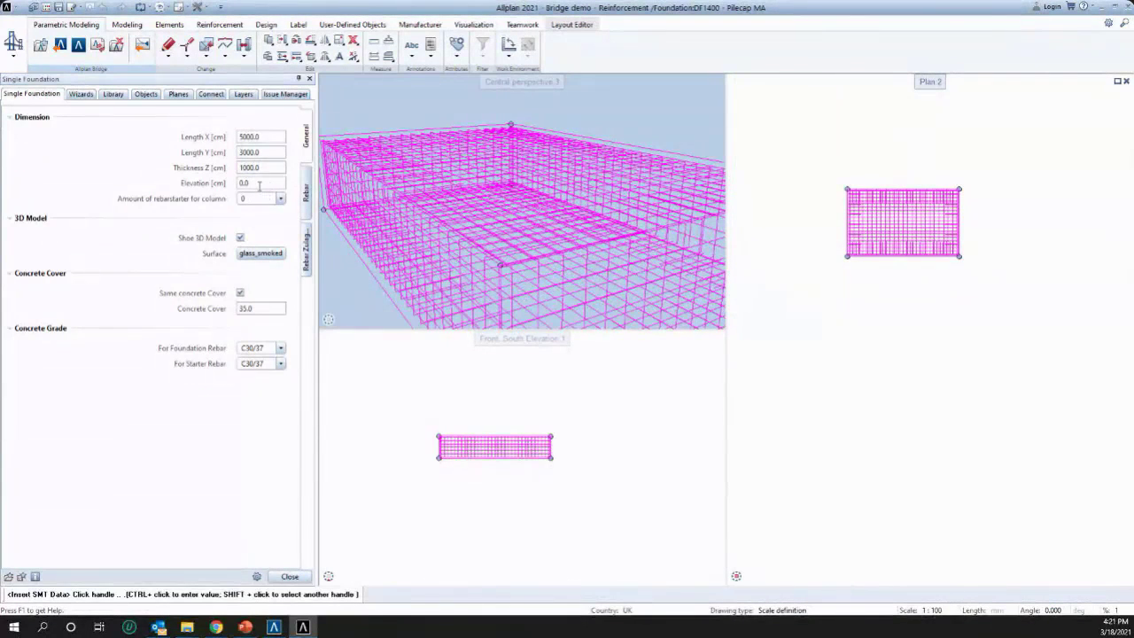
pyautogui.click(257, 168)
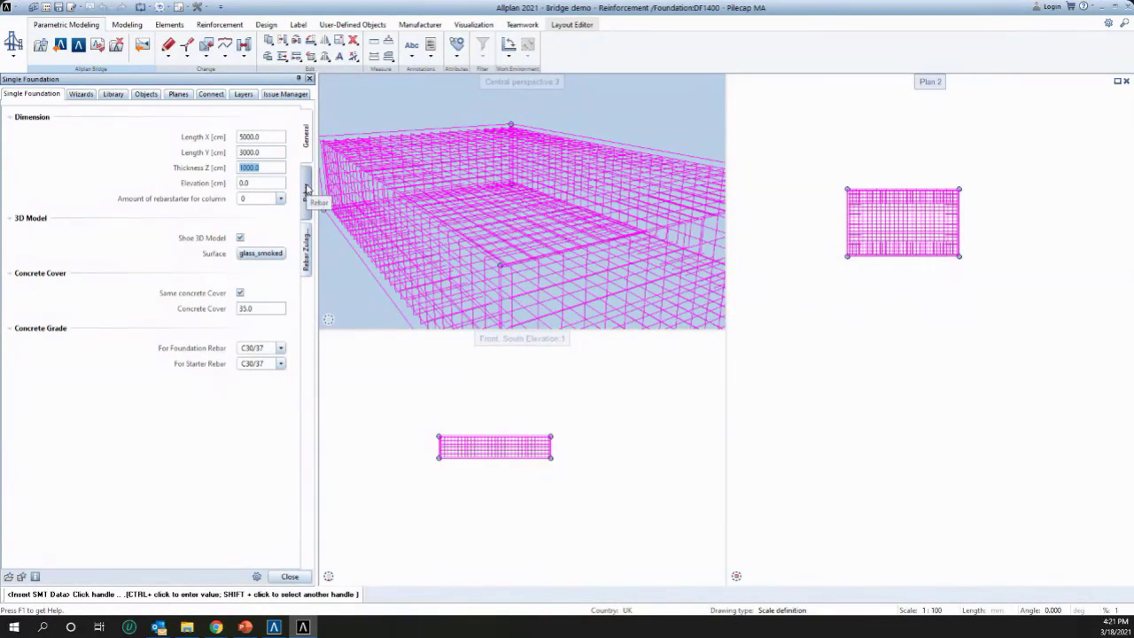
# Assign the Glas surface to the foundation's 3D model and glance at the rebar settings
pyautogui.click(263, 255)
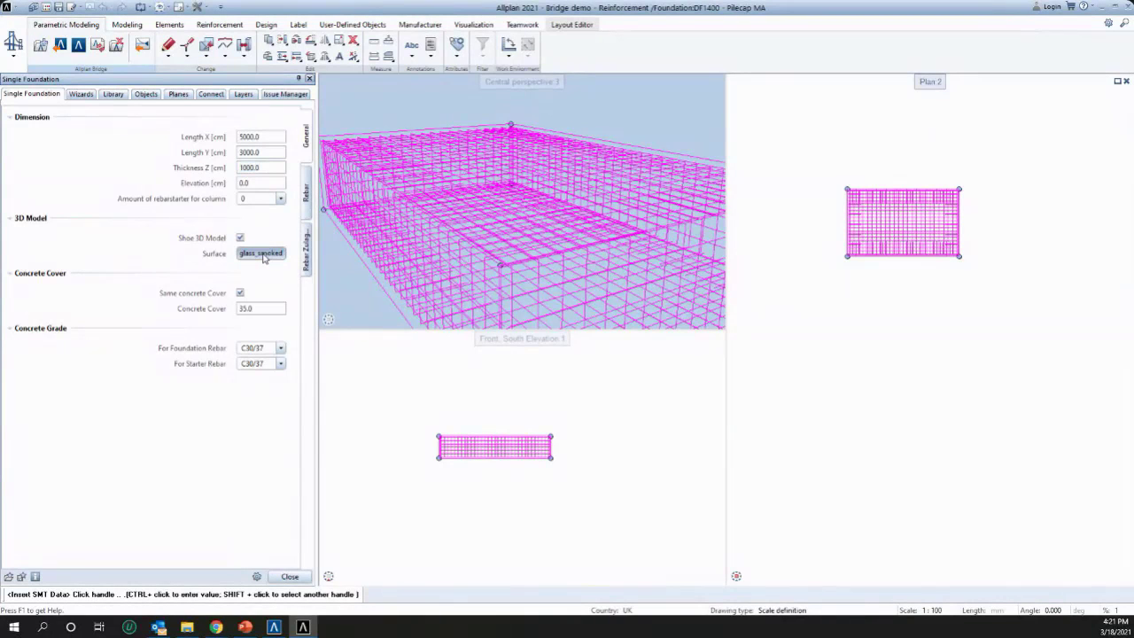
pyautogui.doubleClick(545, 53)
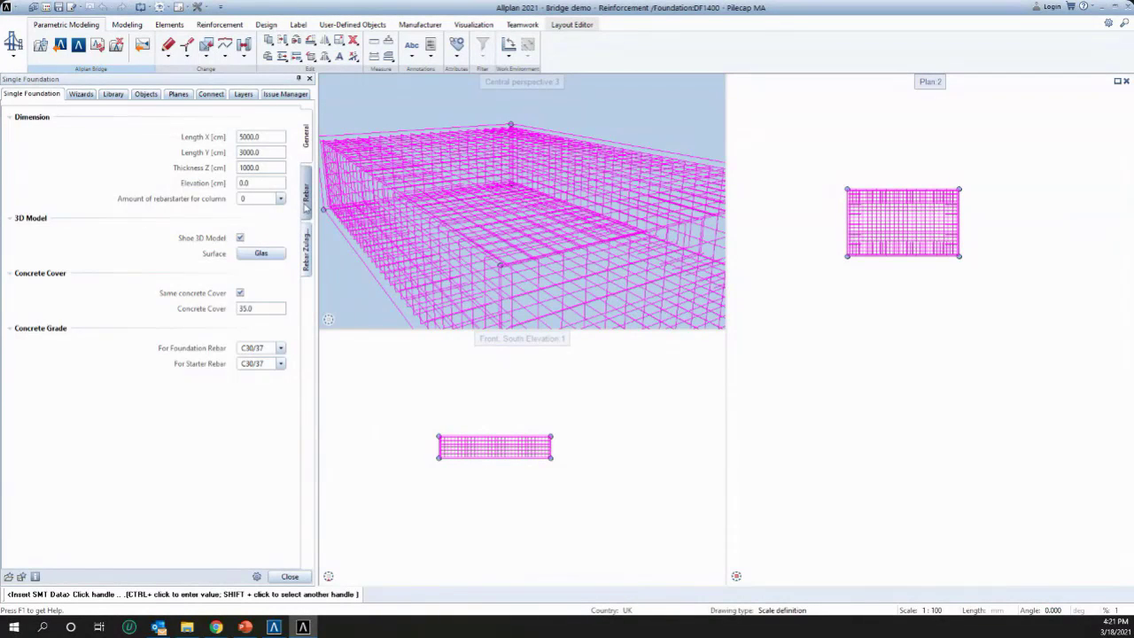
pyautogui.click(306, 204)
pyautogui.click(308, 143)
# Assign the concrete_exp... surface to the foundation's 3D model and check the starter rebar's concrete grade options
pyautogui.click(270, 255)
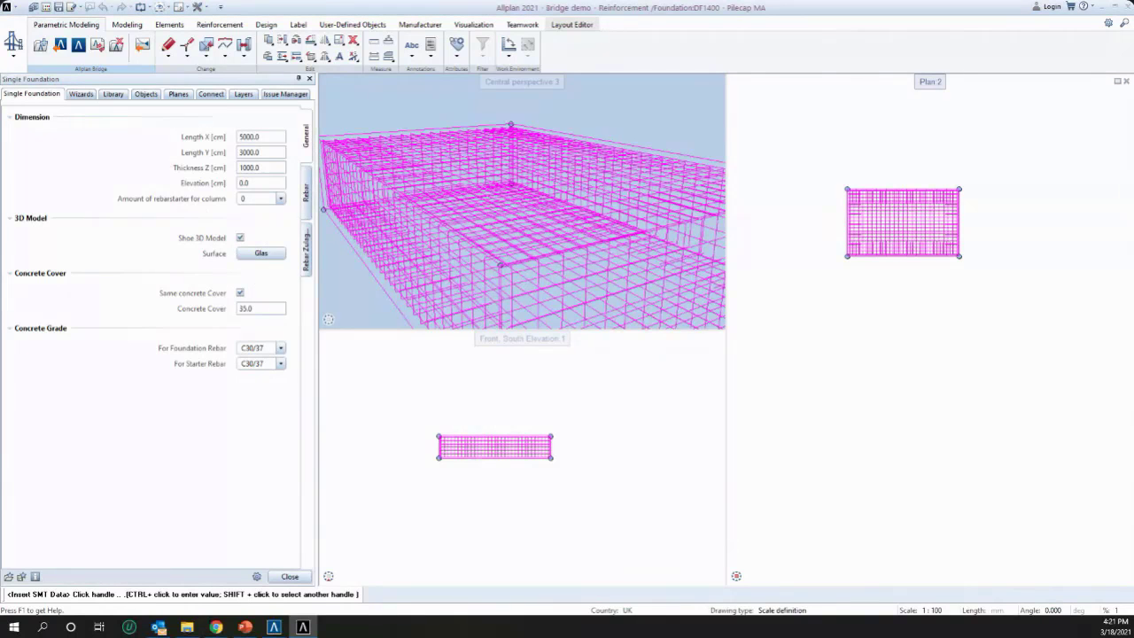
pyautogui.doubleClick(178, 264)
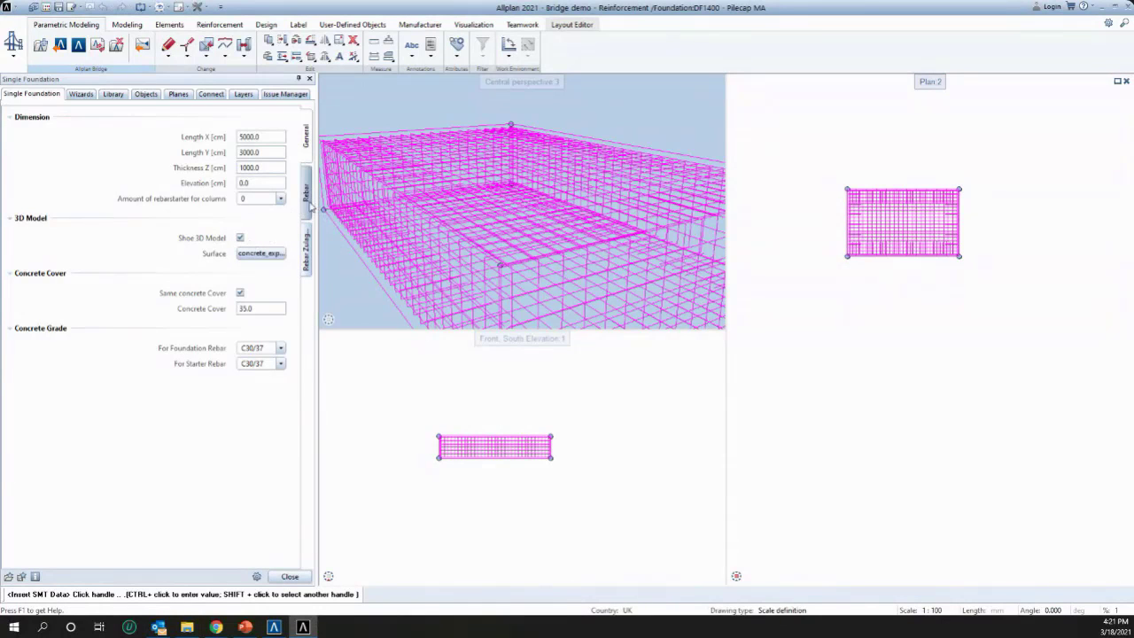
pyautogui.click(280, 363)
pyautogui.click(280, 363)
# Review the foundation's bottom base rebar settings and the bar diameters available for the X and Y directions
pyautogui.click(302, 217)
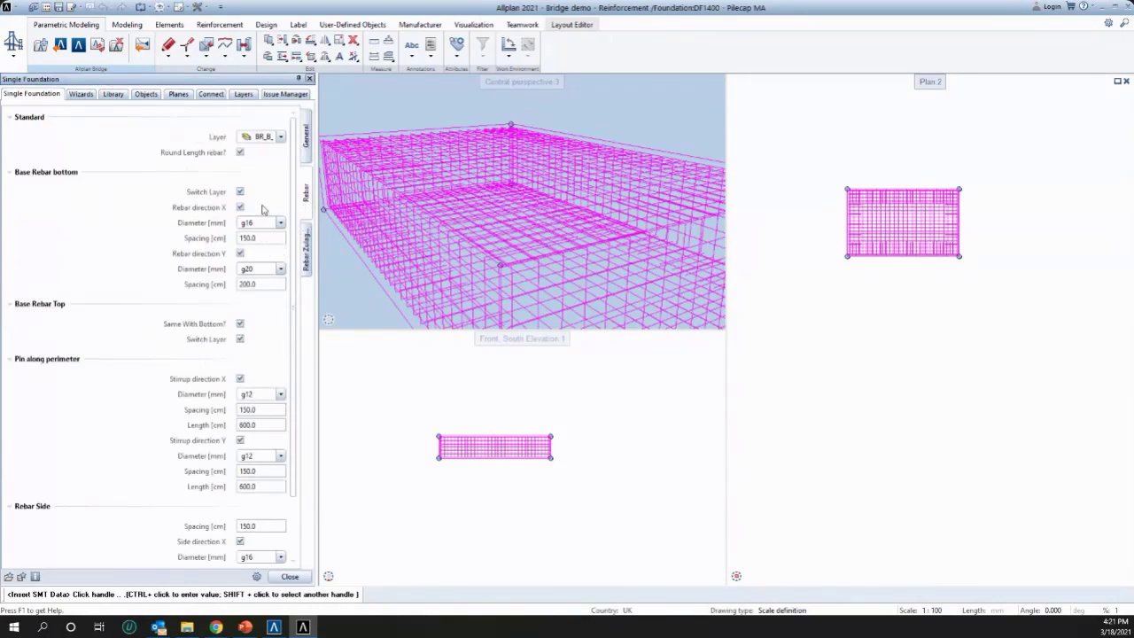
pyautogui.scroll(-1, 261, 228)
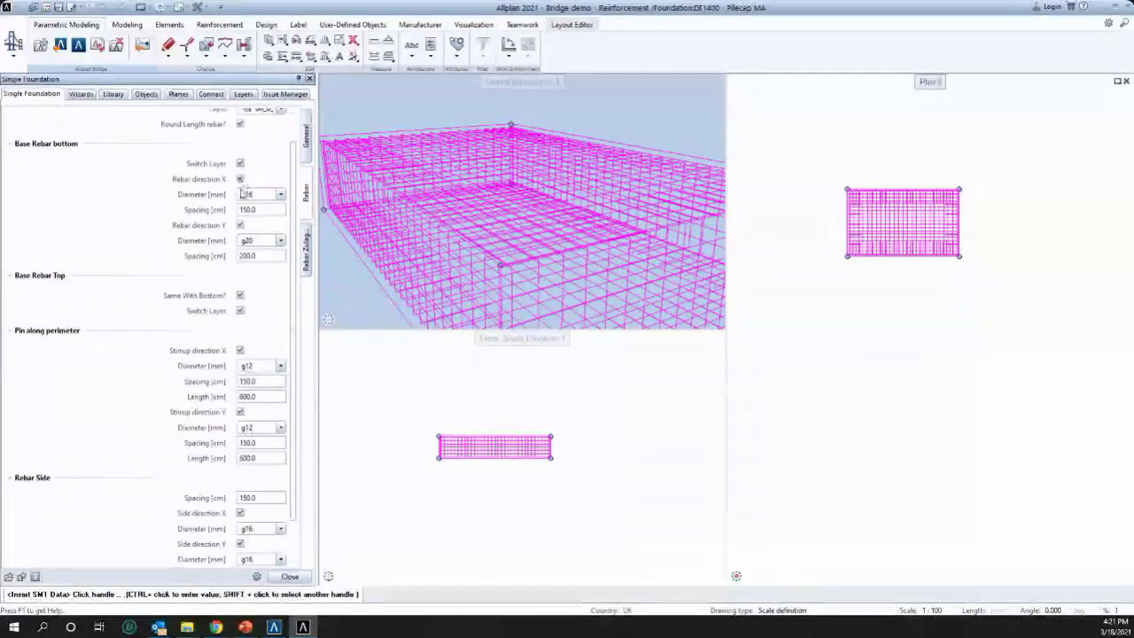
pyautogui.click(271, 243)
pyautogui.click(271, 245)
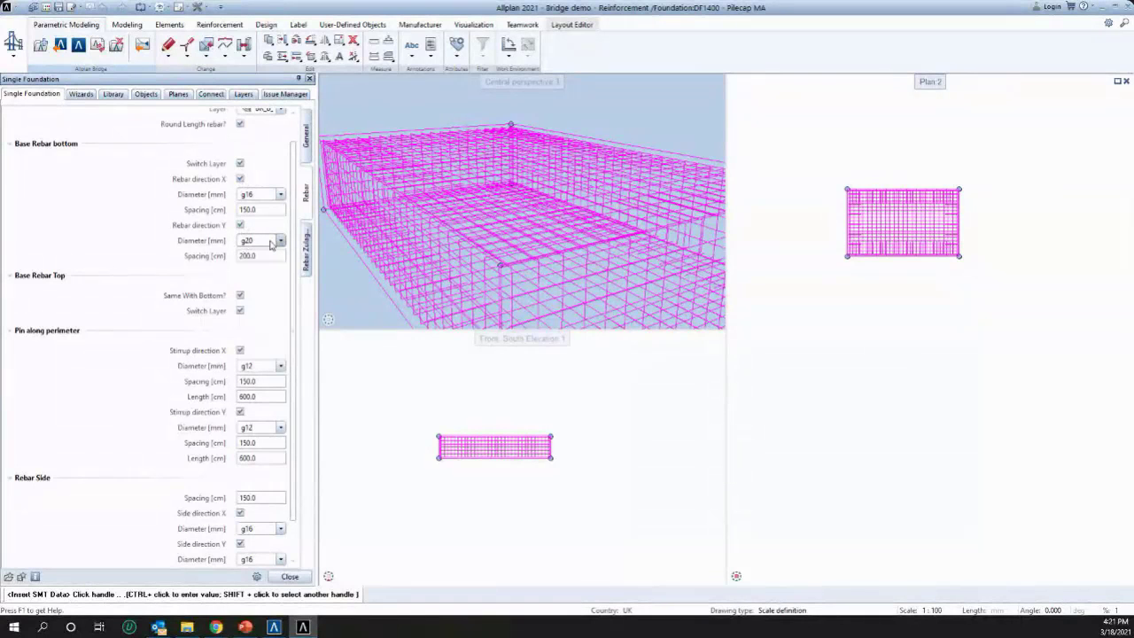
pyautogui.click(271, 245)
pyautogui.click(272, 243)
pyautogui.click(278, 198)
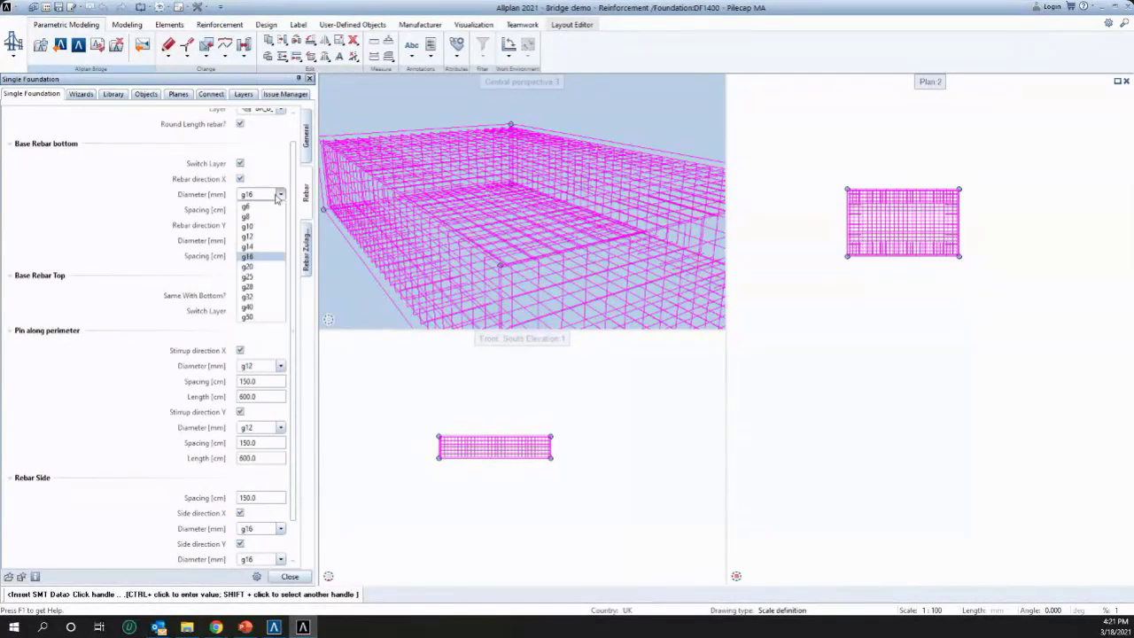
pyautogui.click(263, 257)
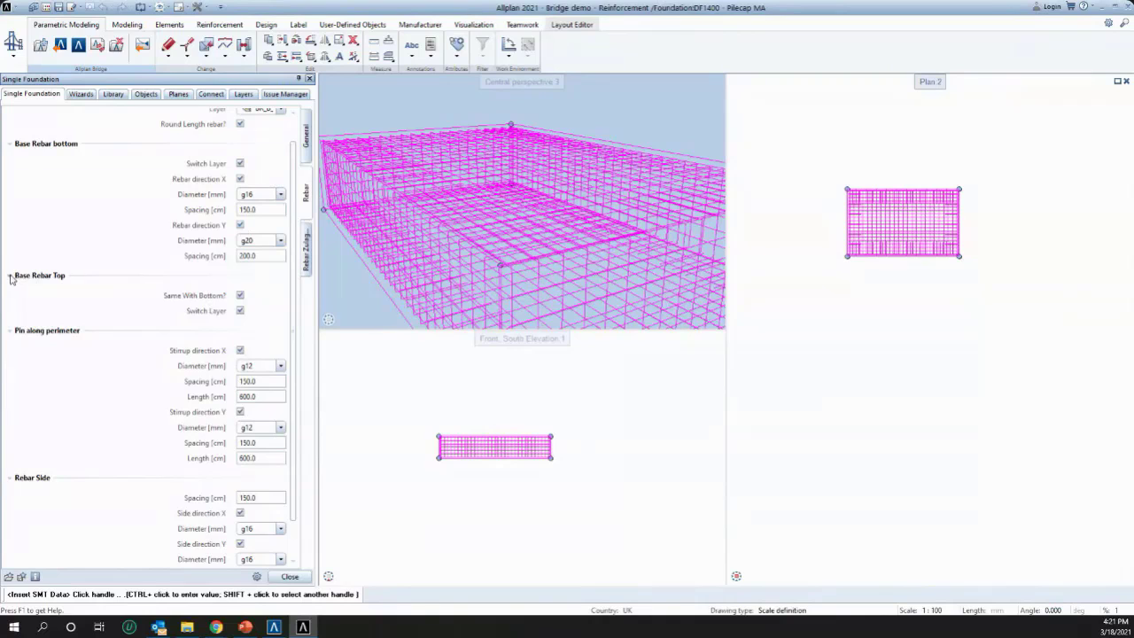
# Try defining the top base rebar separately by toggling its X and Y directions, and restore Same With Bottom
pyautogui.click(240, 296)
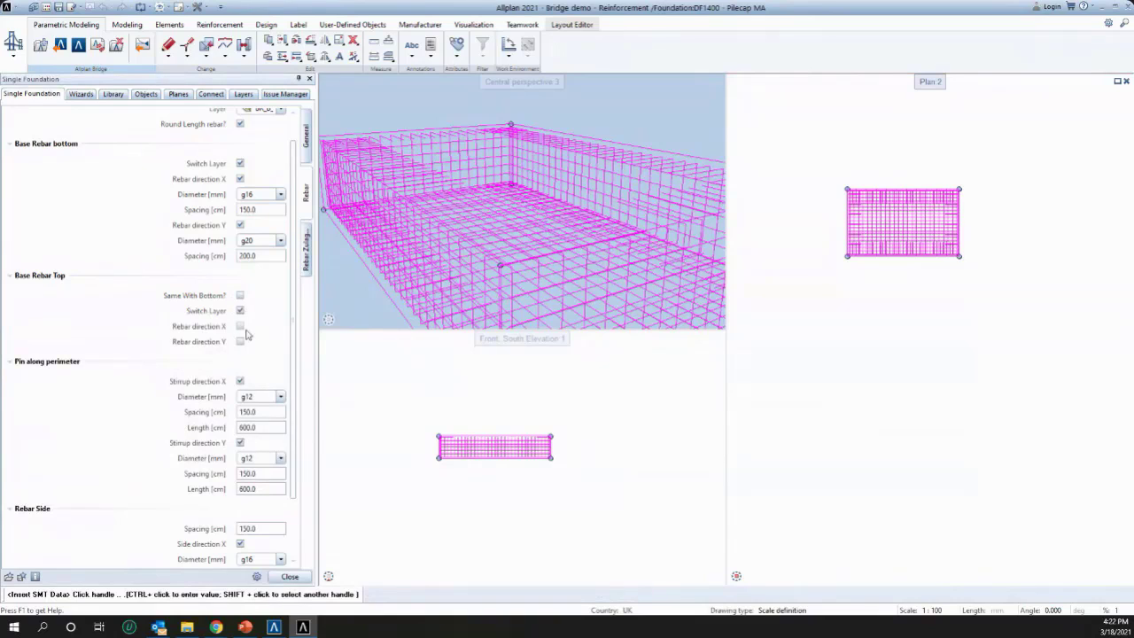
pyautogui.click(242, 340)
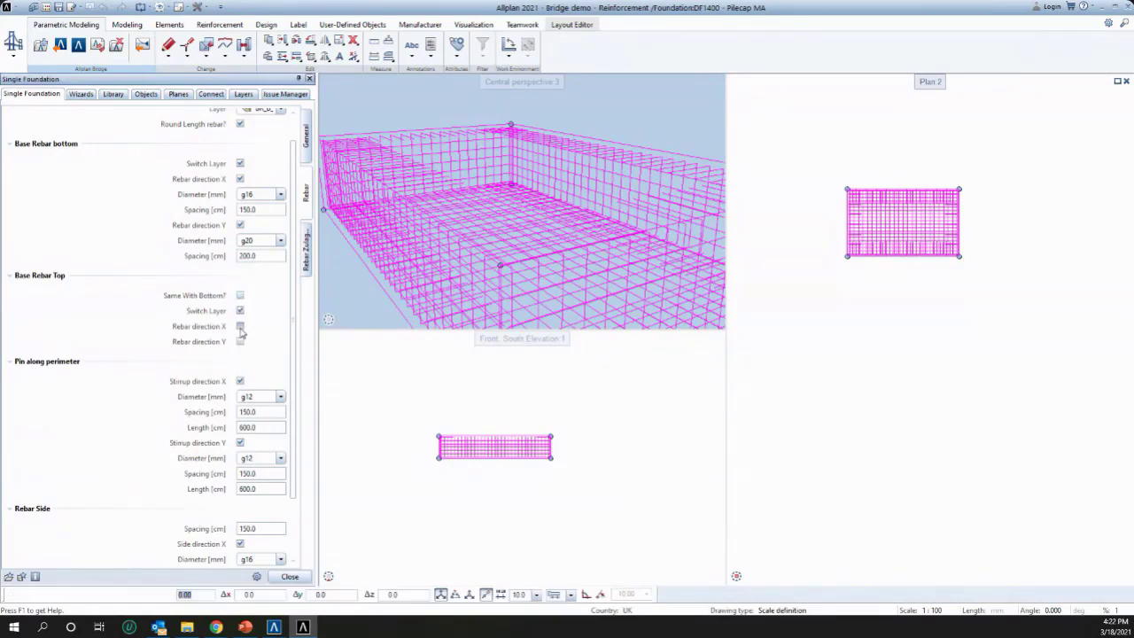
pyautogui.click(241, 327)
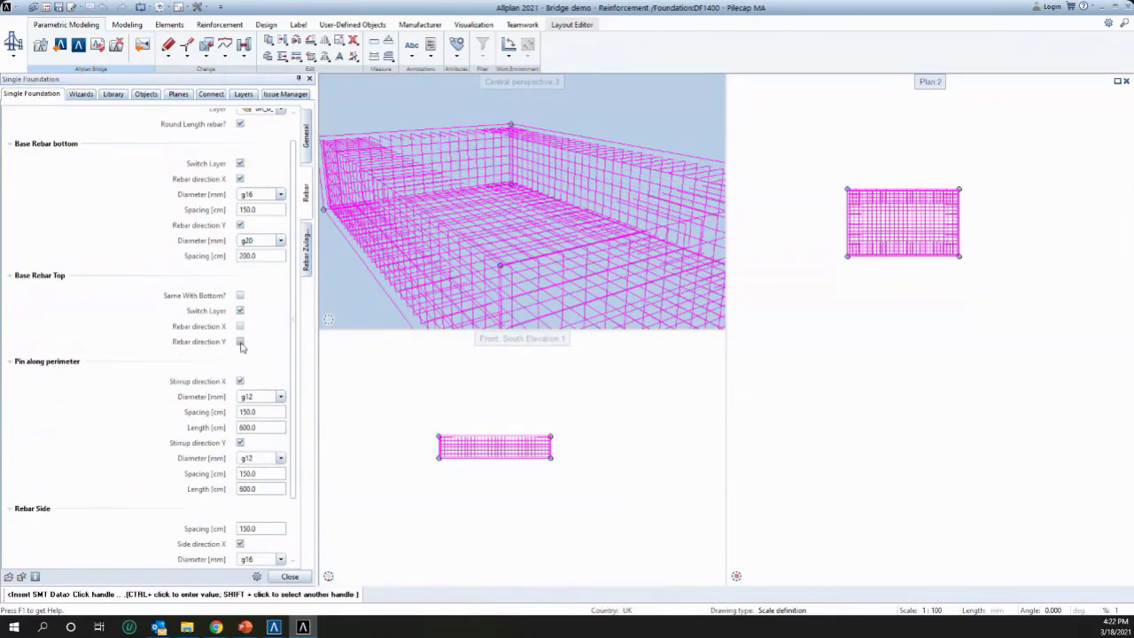
pyautogui.click(241, 344)
pyautogui.click(239, 327)
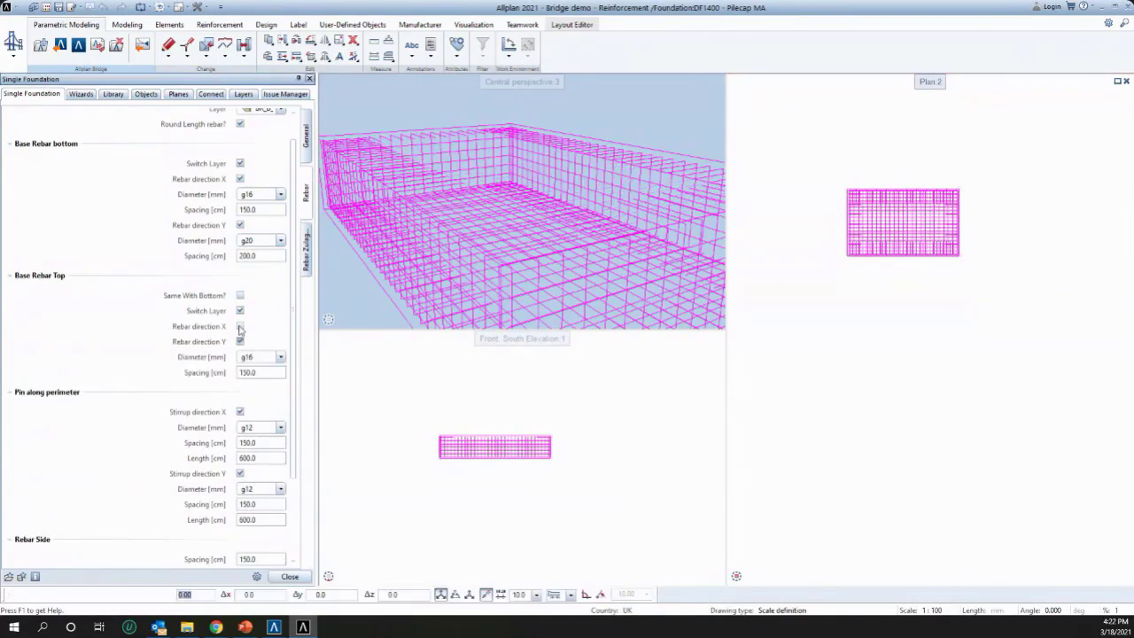
pyautogui.click(241, 296)
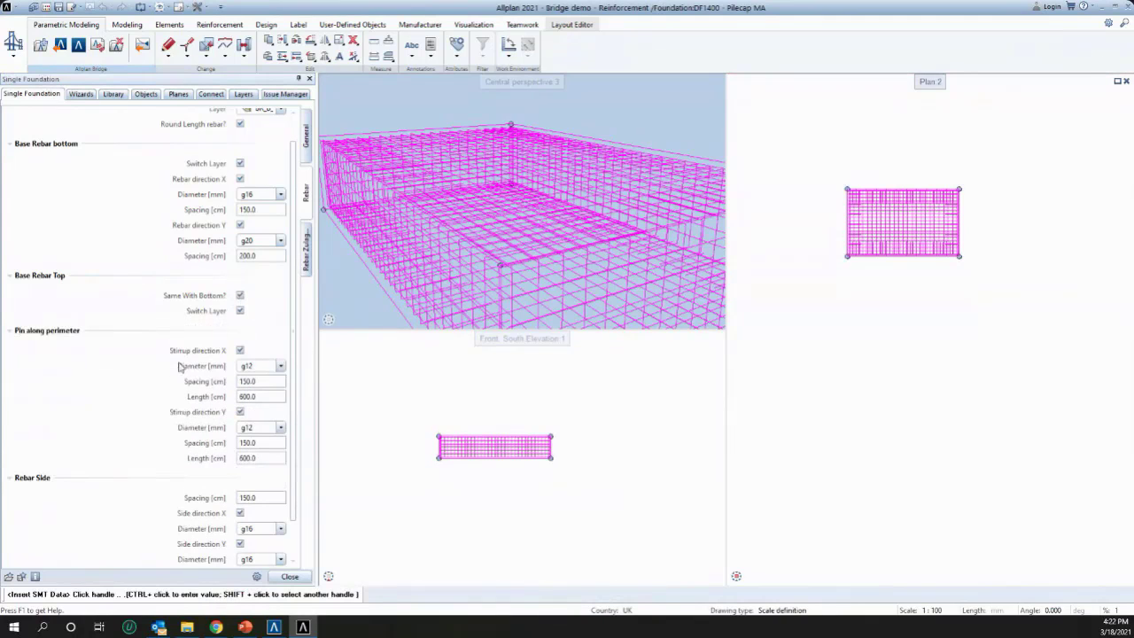
# Review the foundation's perimeter pin and side rebar settings, additional Zulagen reinforcement options and general dimensions
pyautogui.scroll(-1, 51, 492)
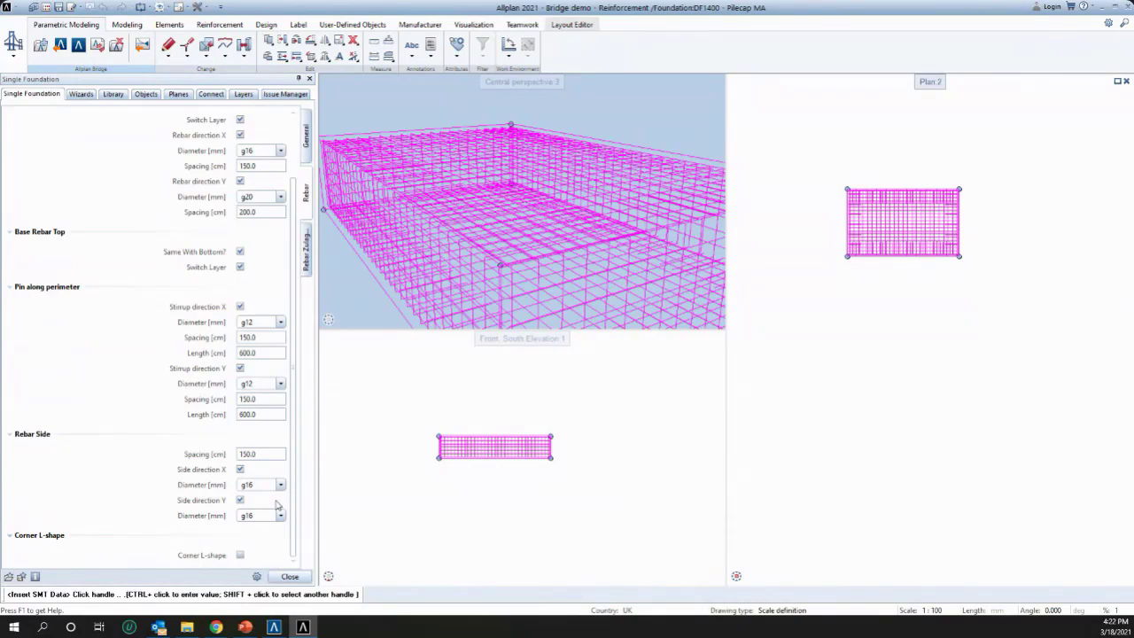
pyautogui.click(307, 245)
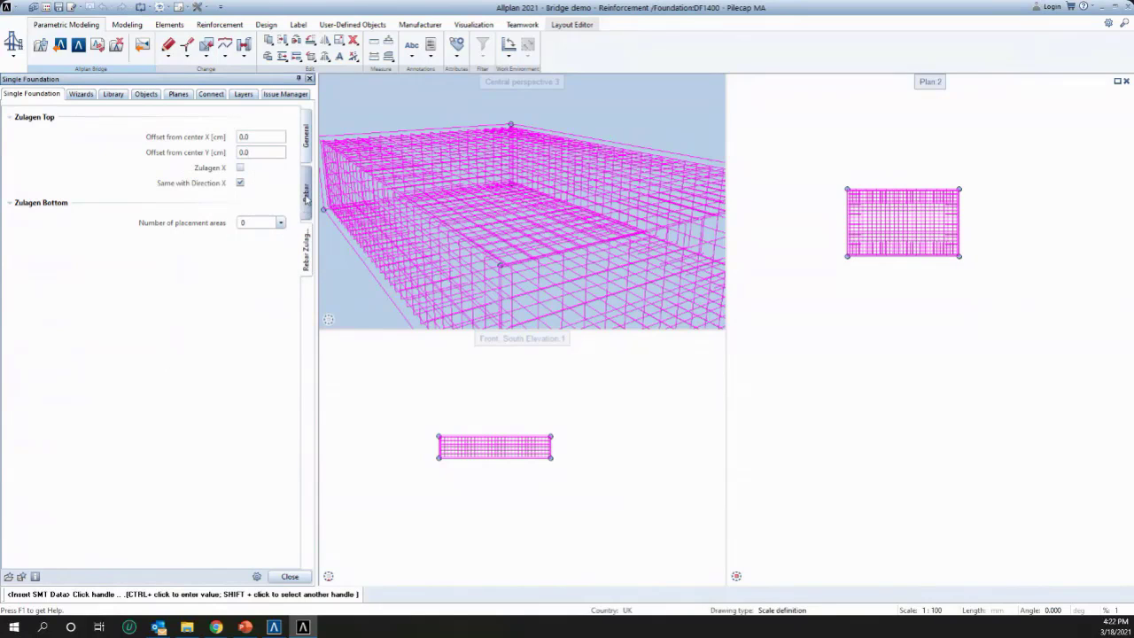
pyautogui.click(309, 144)
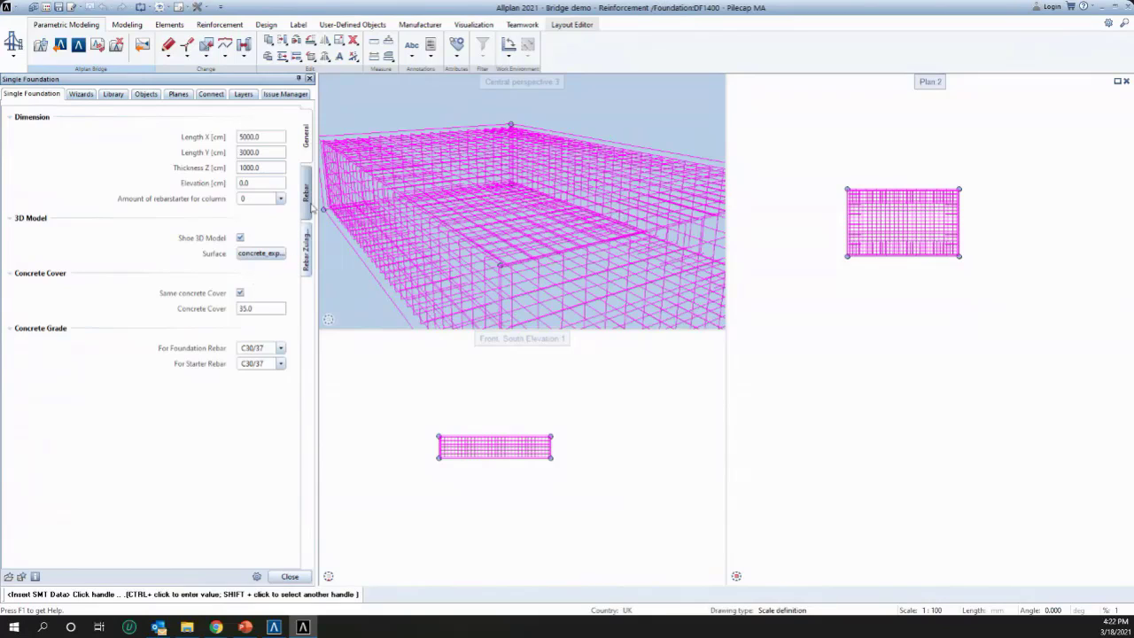
pyautogui.click(311, 204)
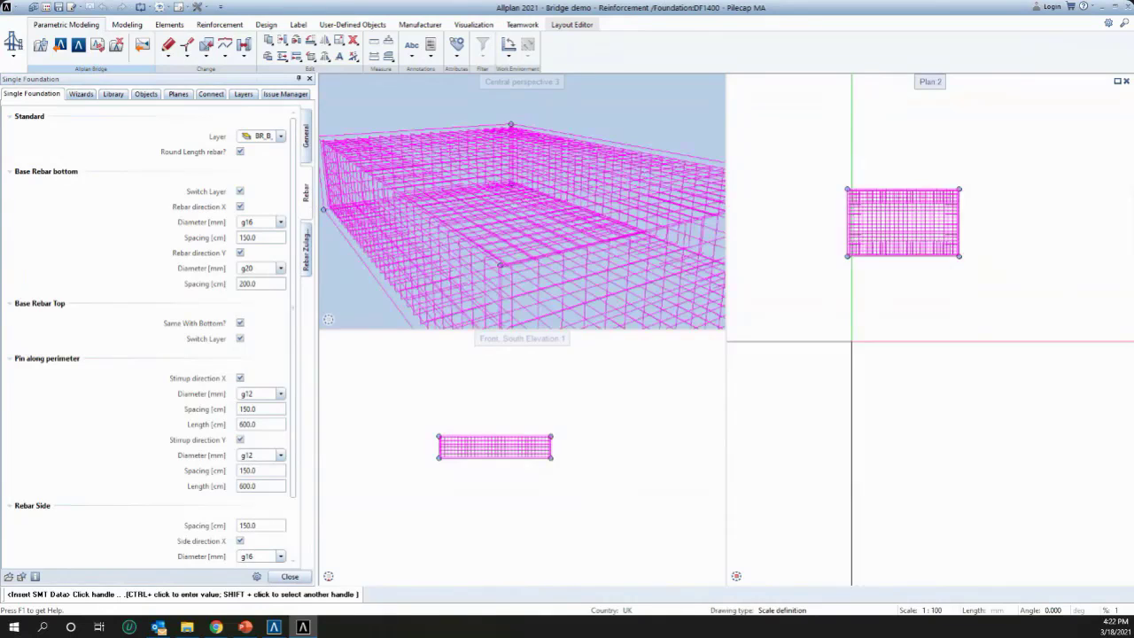
# Finish creating the reinforced single foundation without placing a copy, and examine it in the perspective and plan views
pyautogui.click(297, 577)
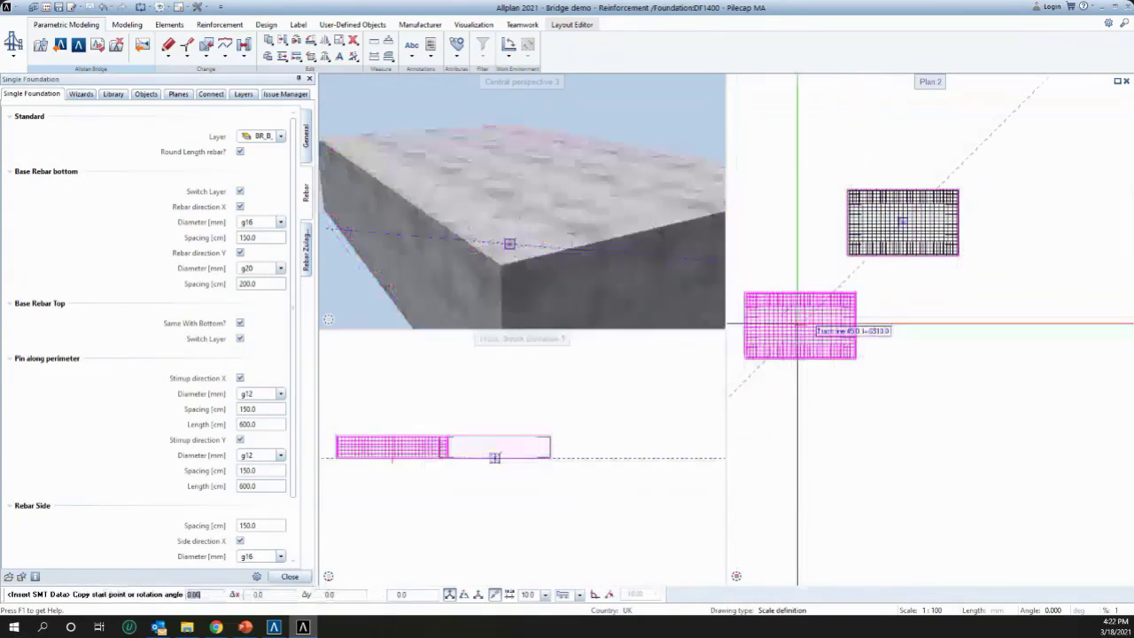
pyautogui.press('Escape')
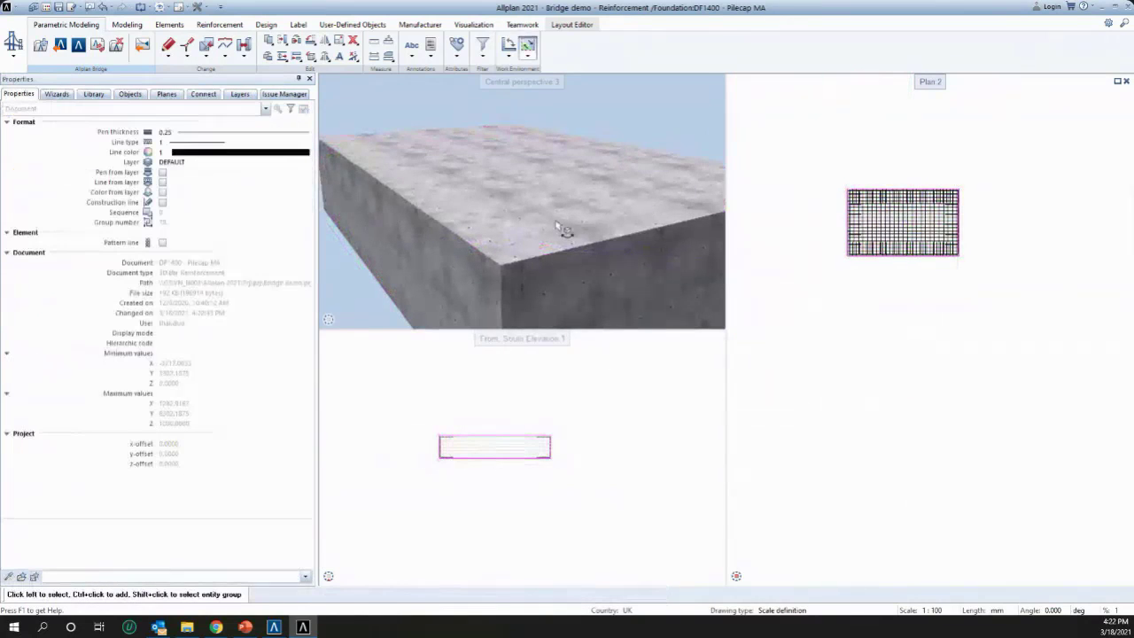
pyautogui.scroll(-3, 551, 213)
pyautogui.scroll(3, 847, 264)
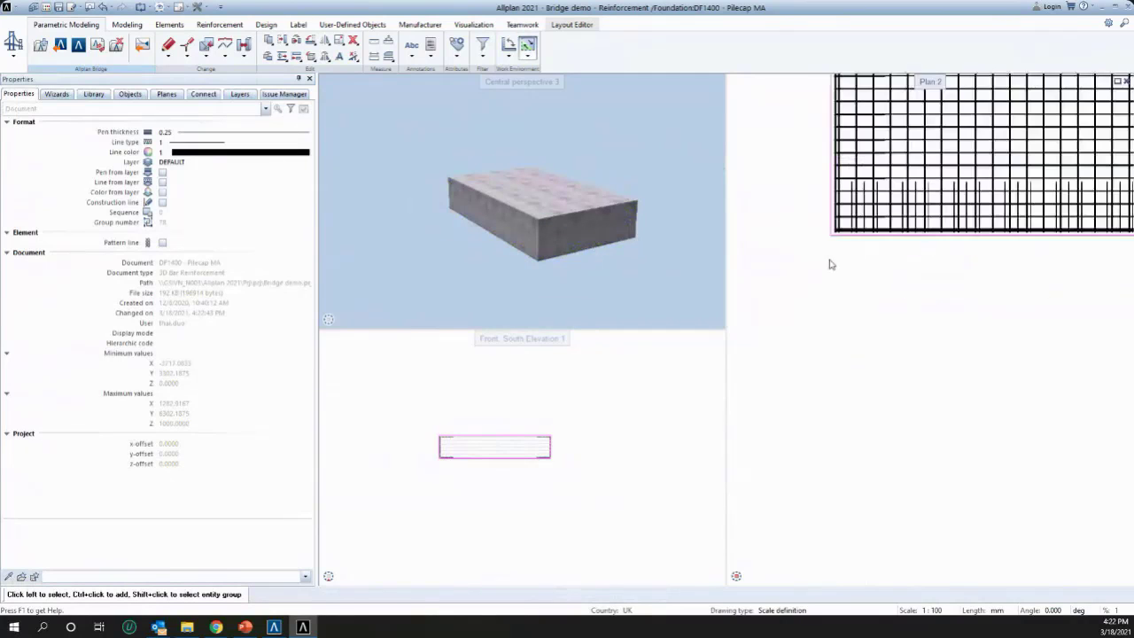
# Try deleting the whole reinforced foundation from the drawing file, and undo the deletion
pyautogui.click(834, 238)
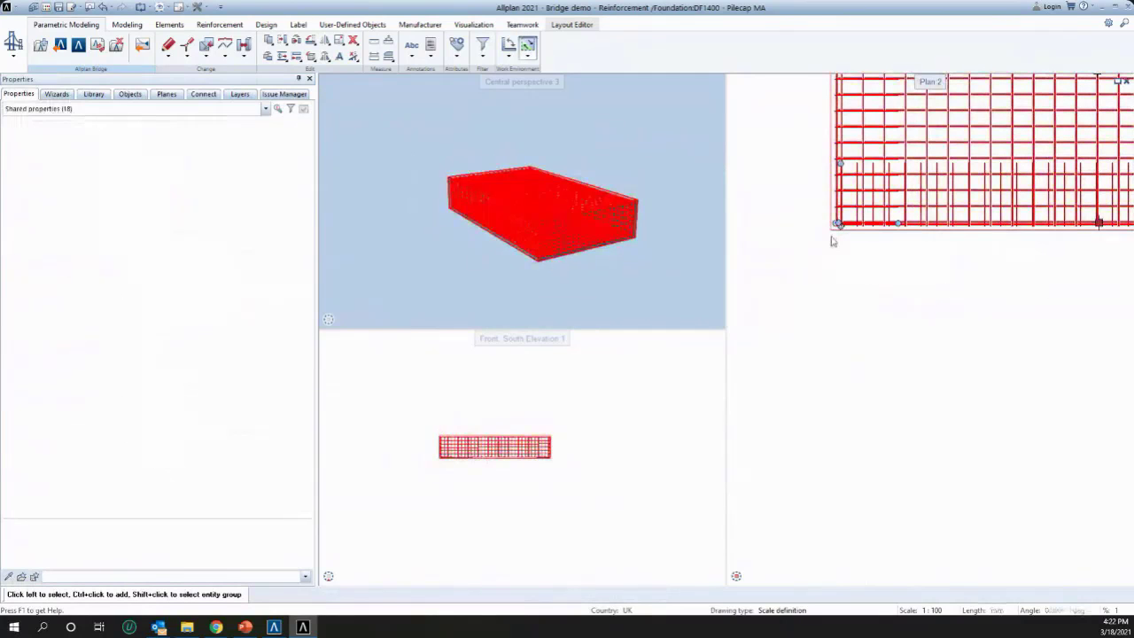
pyautogui.click(833, 246)
pyautogui.click(837, 238)
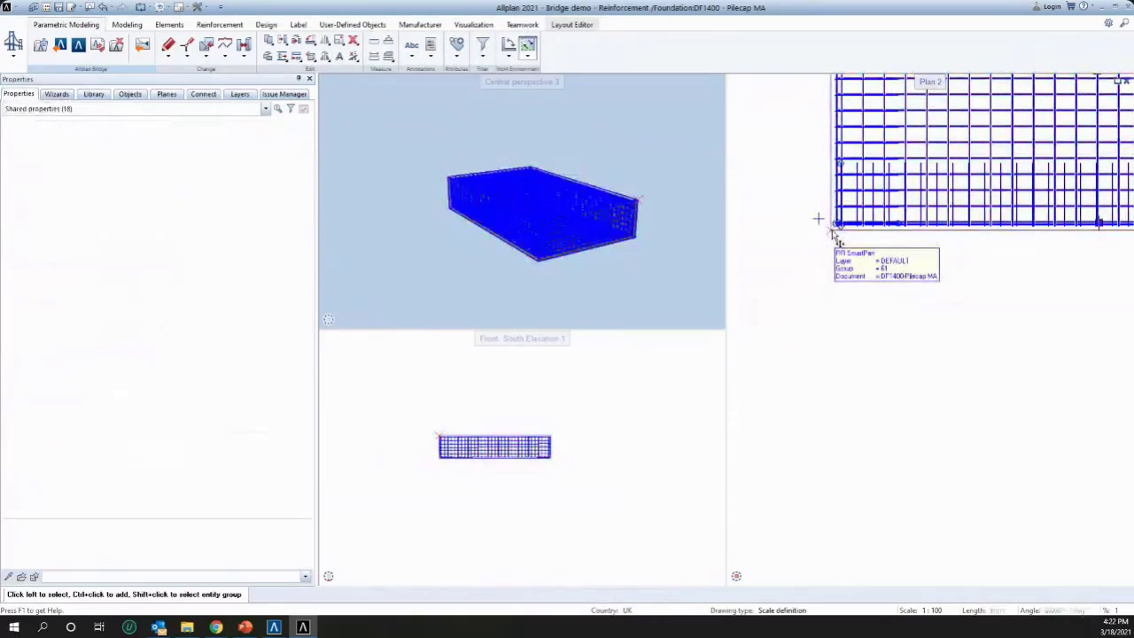
pyautogui.press('Delete')
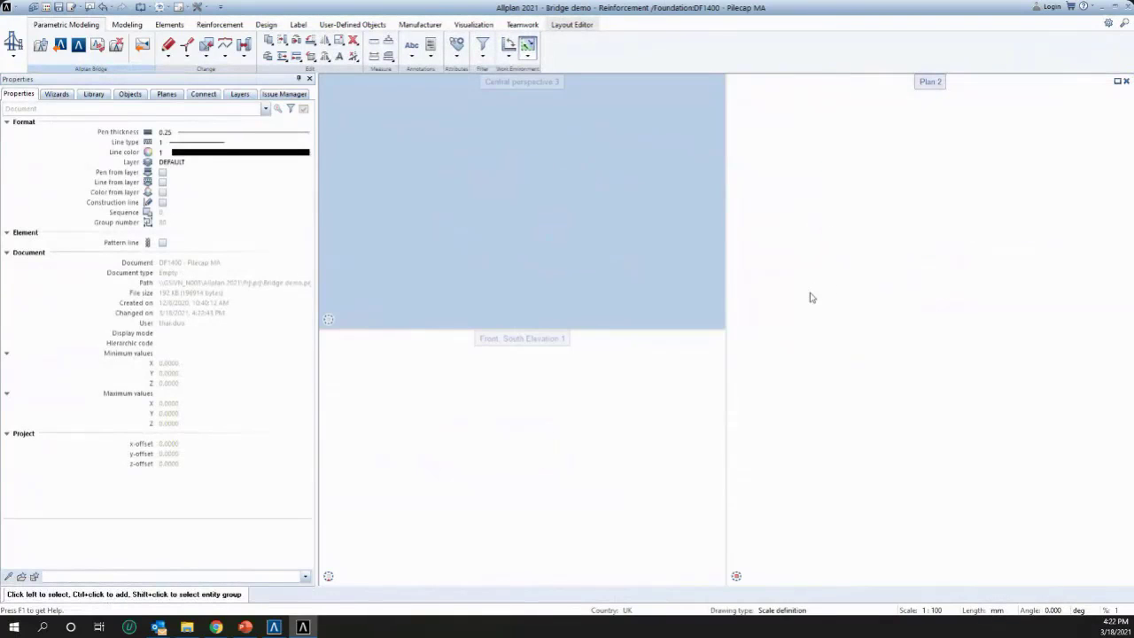
pyautogui.hotkey('ctrl', 'z')
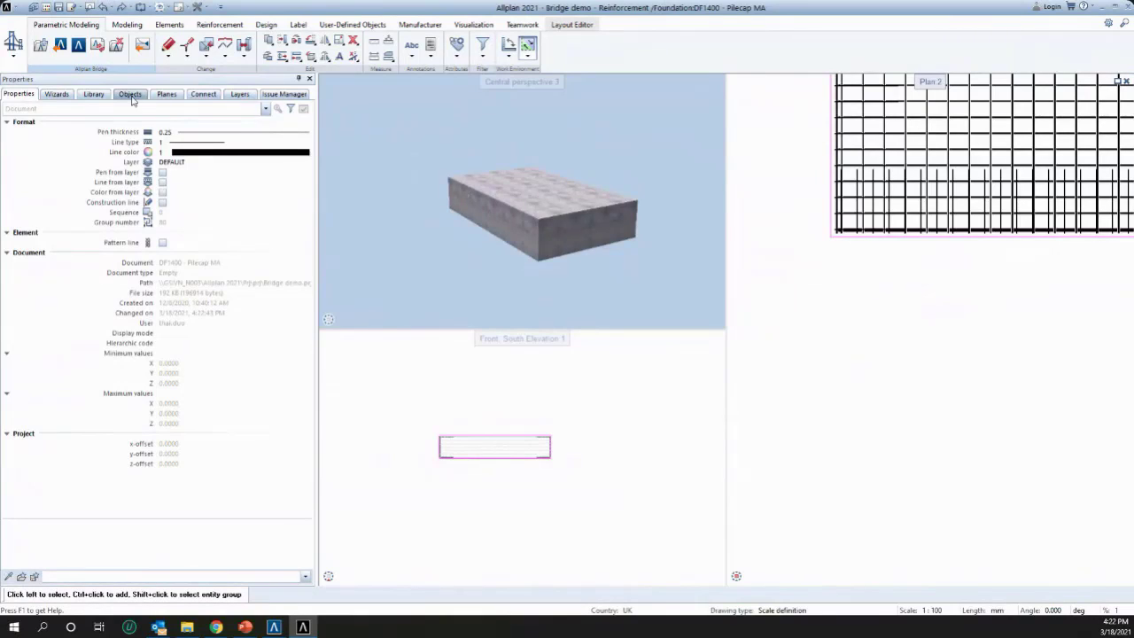
# Try hiding the SmartParts from the perspective view to isolate the bar reinforcement, and restore their display
pyautogui.click(130, 95)
pyautogui.click(282, 159)
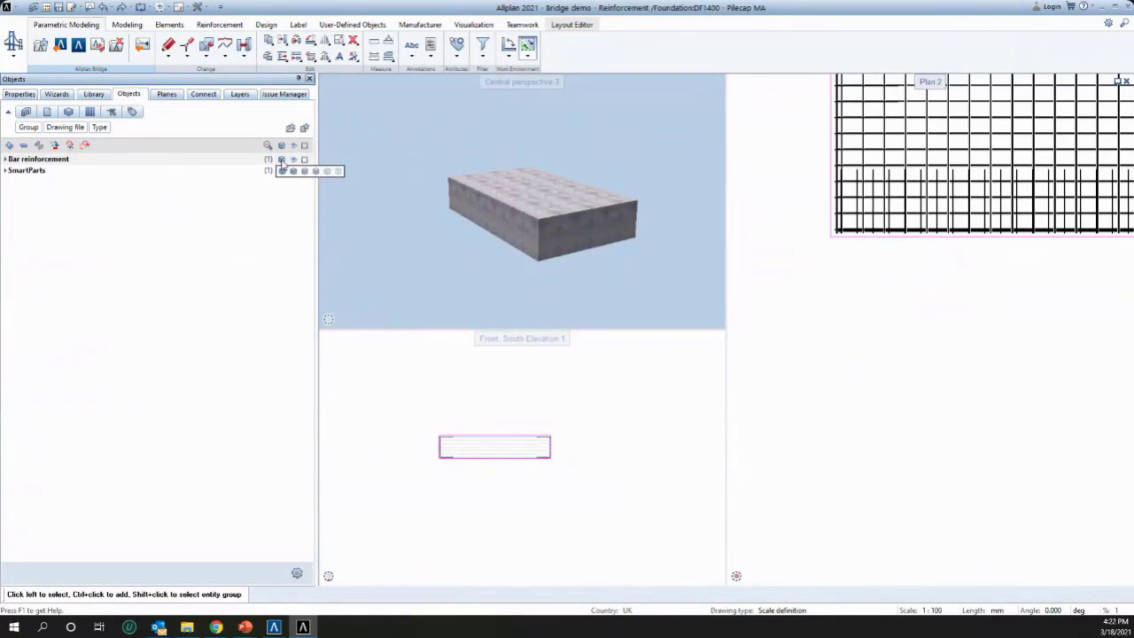
pyautogui.click(294, 173)
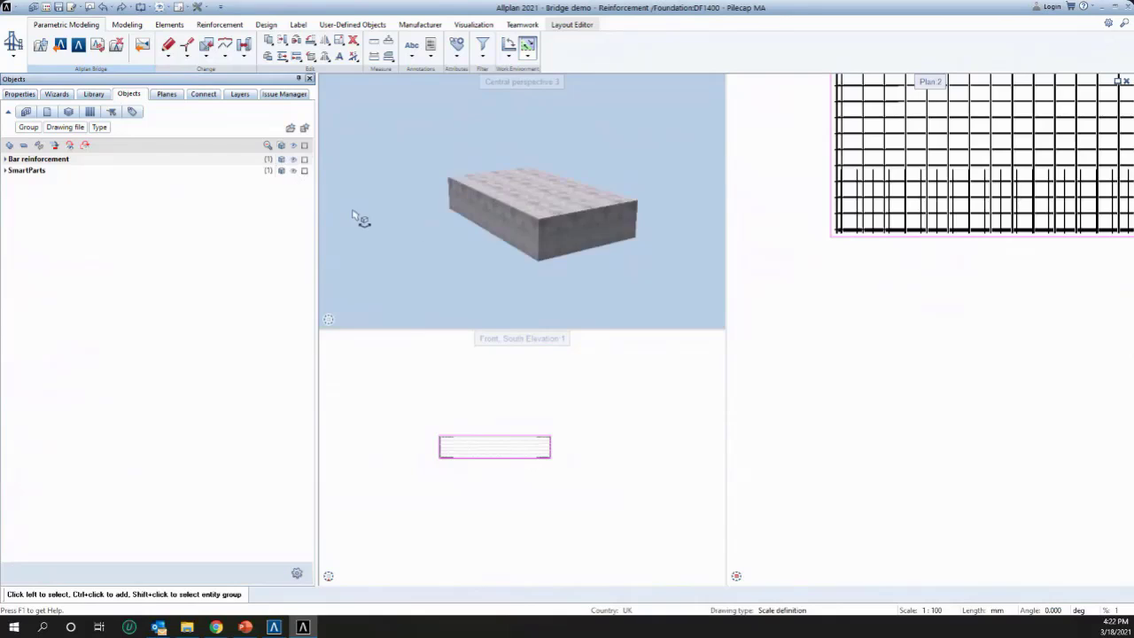
pyautogui.click(293, 183)
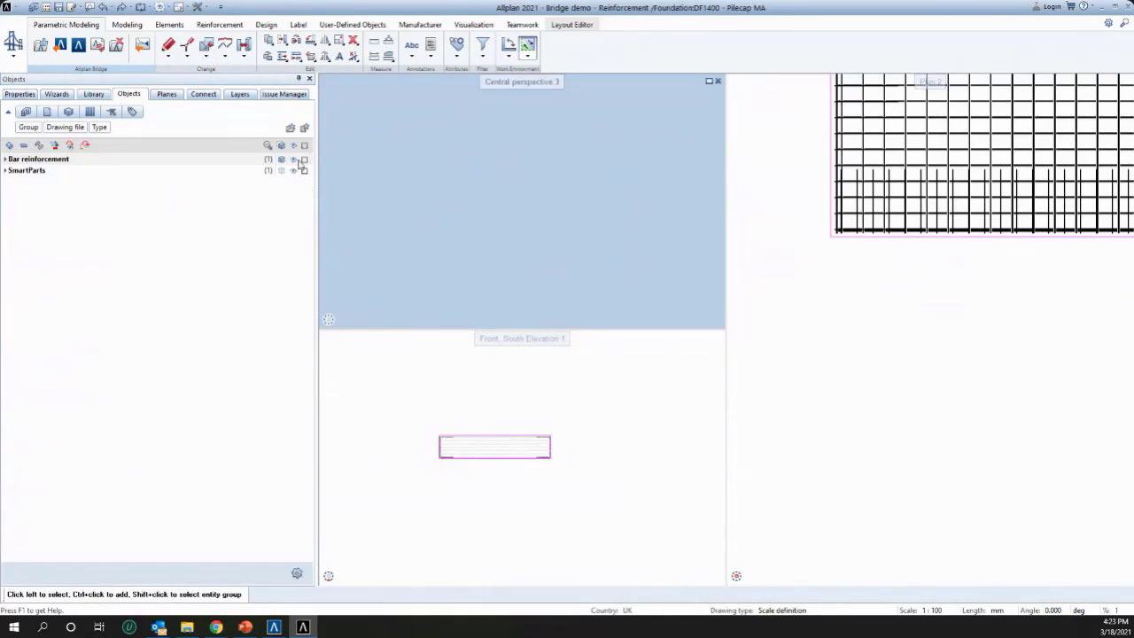
pyautogui.click(282, 159)
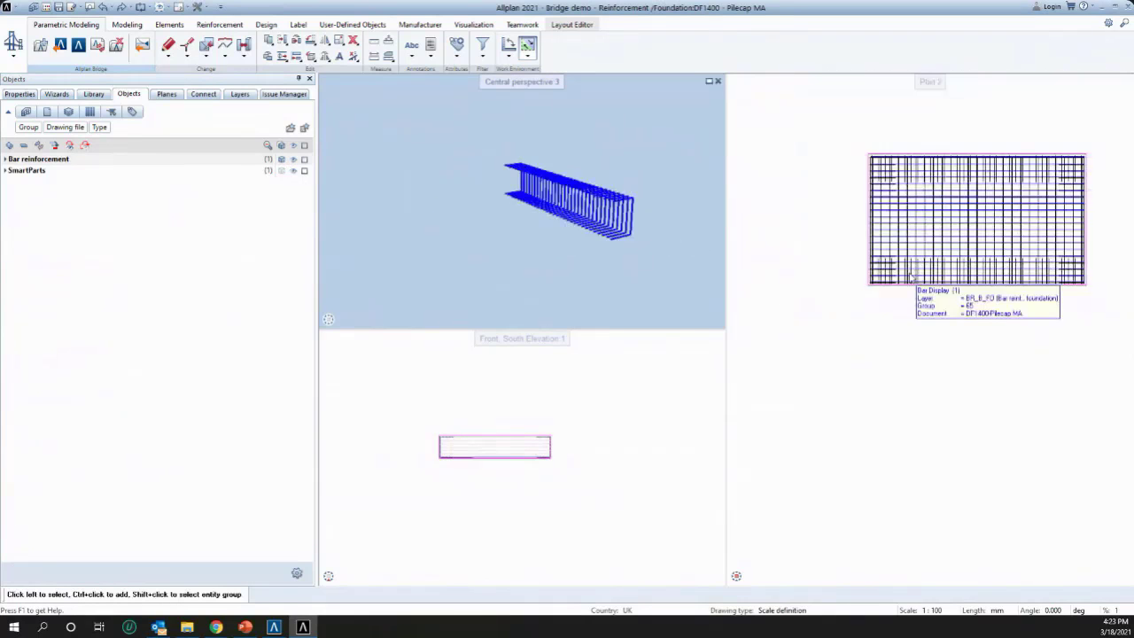
pyautogui.scroll(3, 913, 255)
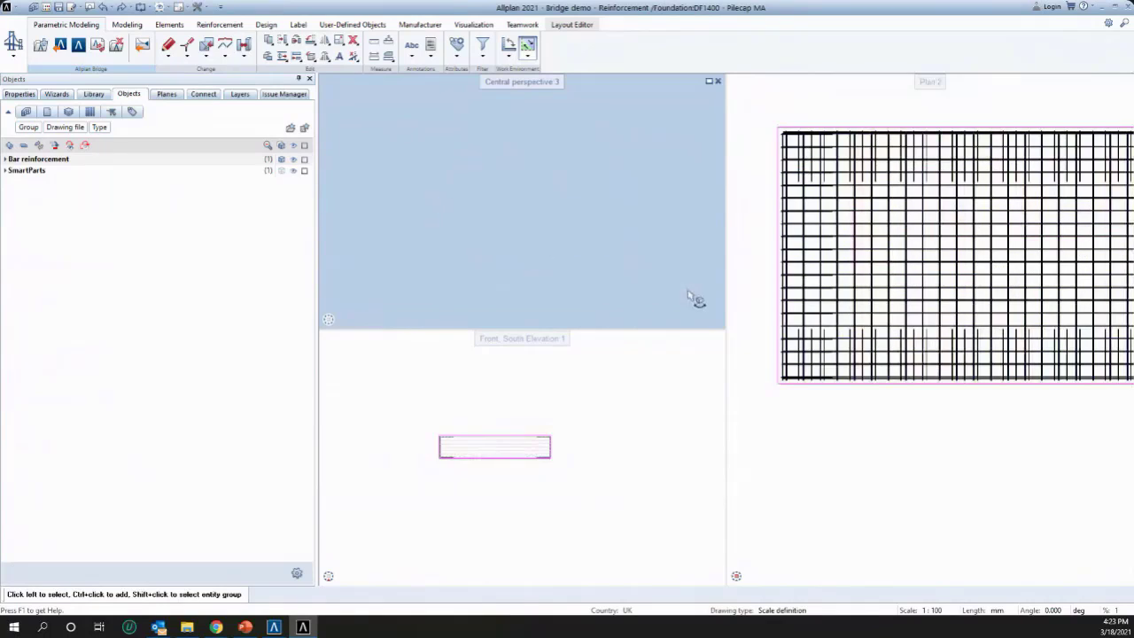
pyautogui.scroll(2, 494, 453)
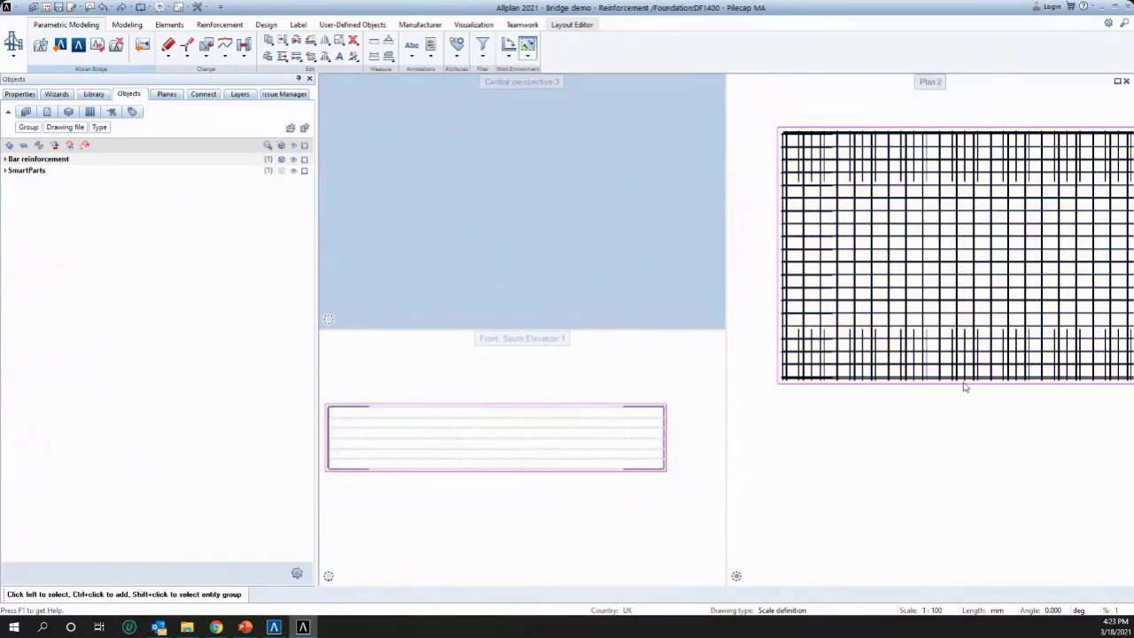
pyautogui.click(281, 171)
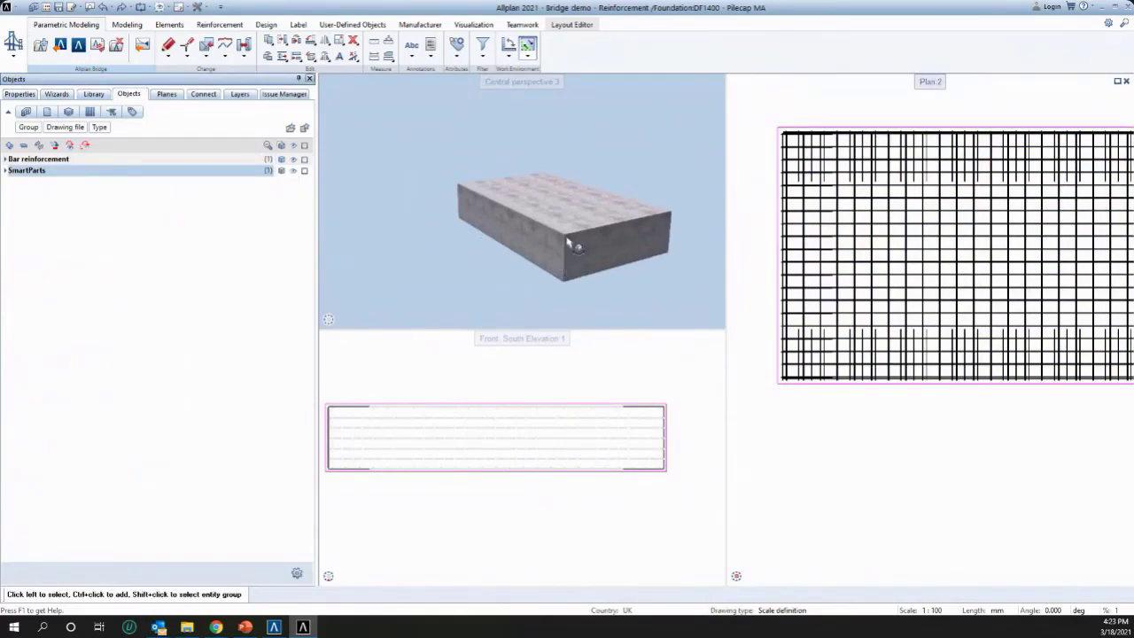
# Examine the foundation in perspective and look over the reinforcement tools, including the options for extruding and sweeping bars along a path
pyautogui.moveTo(533, 210); pyautogui.dragTo(507, 195, button='middle')
pyautogui.scroll(-3, 842, 267)
pyautogui.scroll(4, 920, 257)
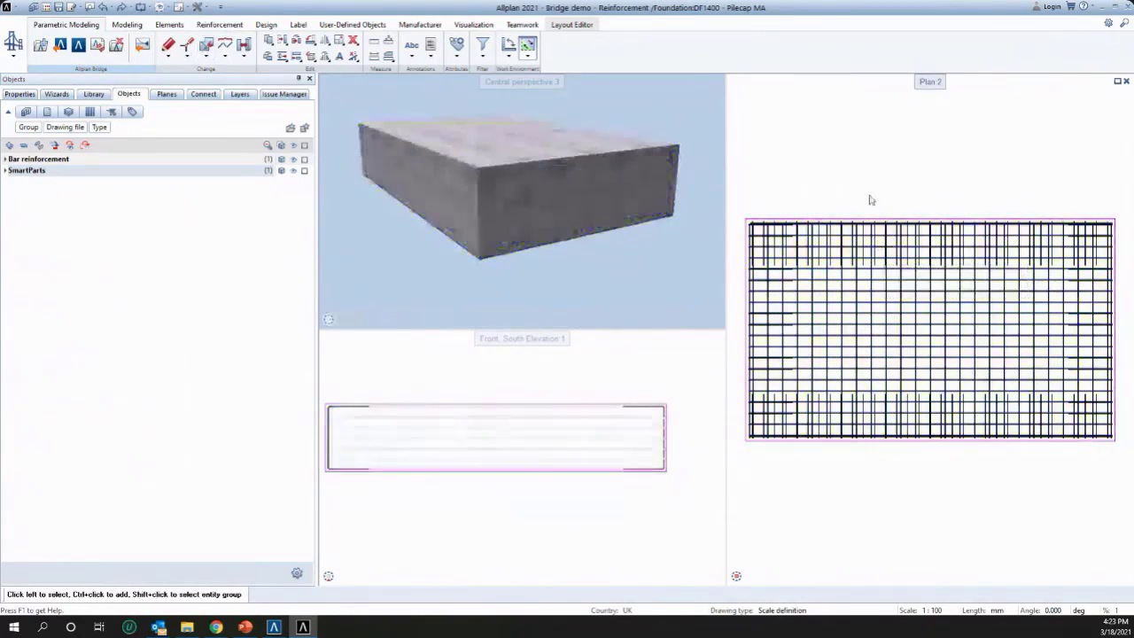
pyautogui.click(218, 24)
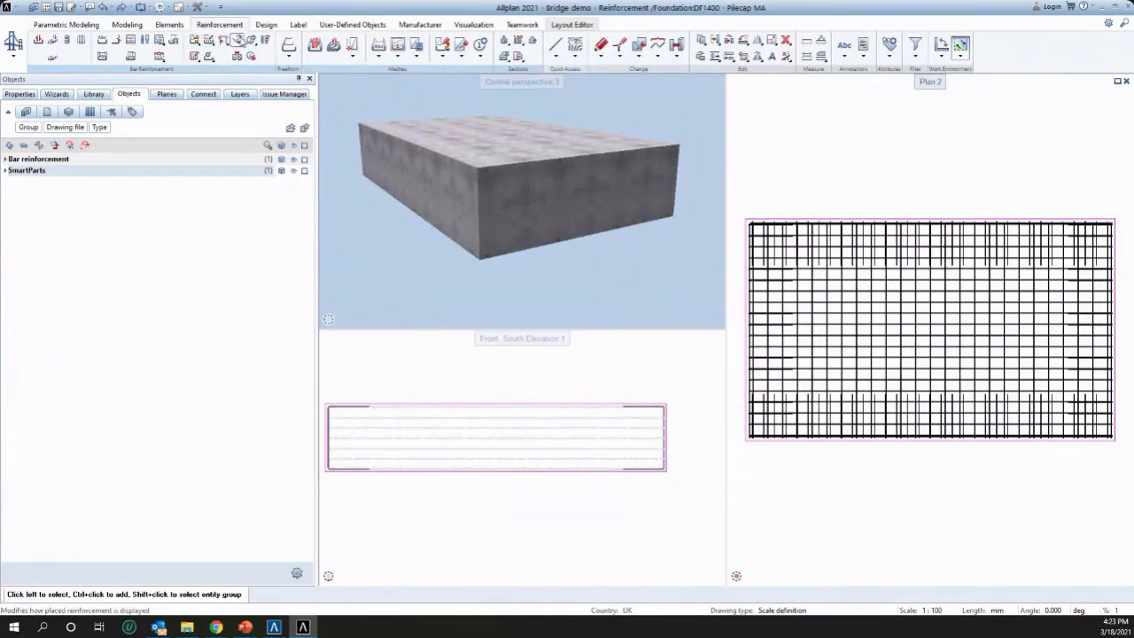
pyautogui.click(289, 51)
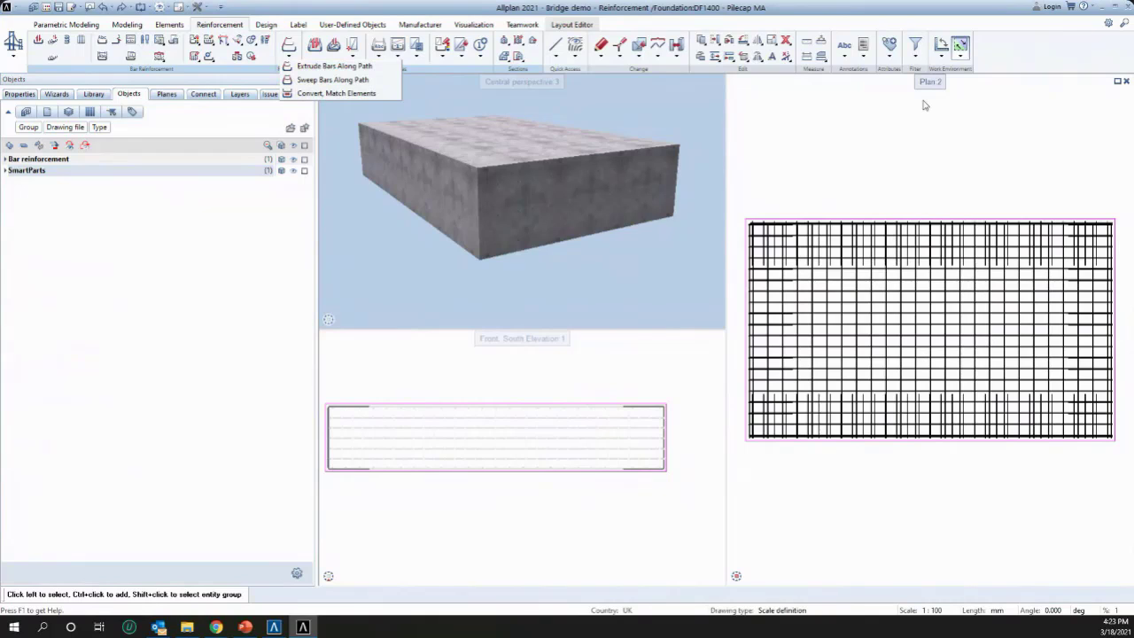
pyautogui.click(280, 4)
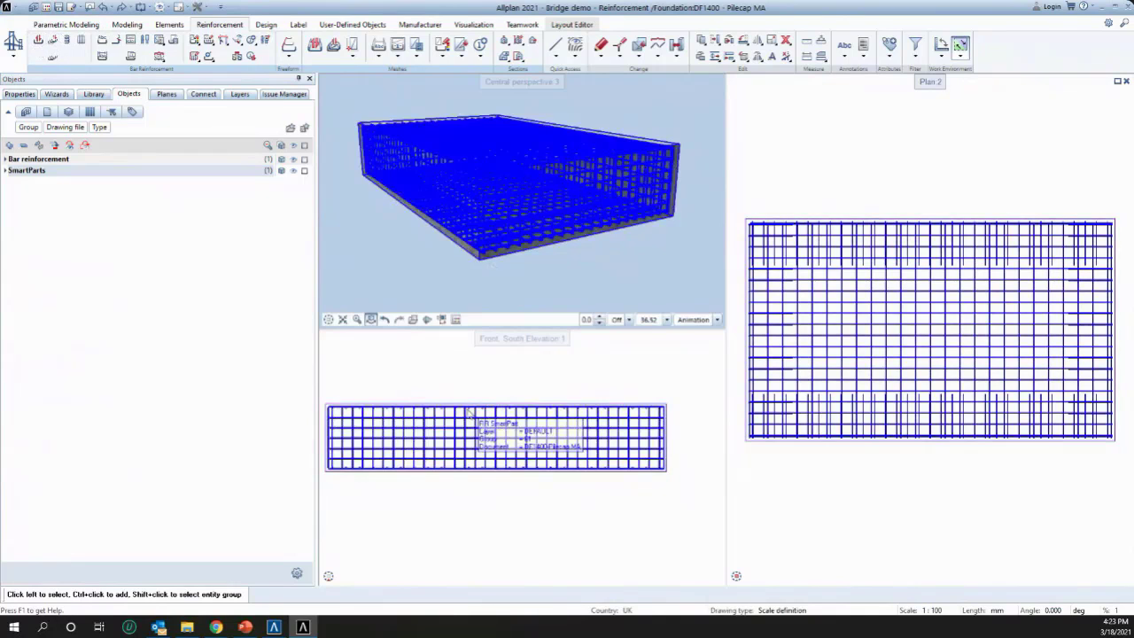
pyautogui.moveTo(565, 325)
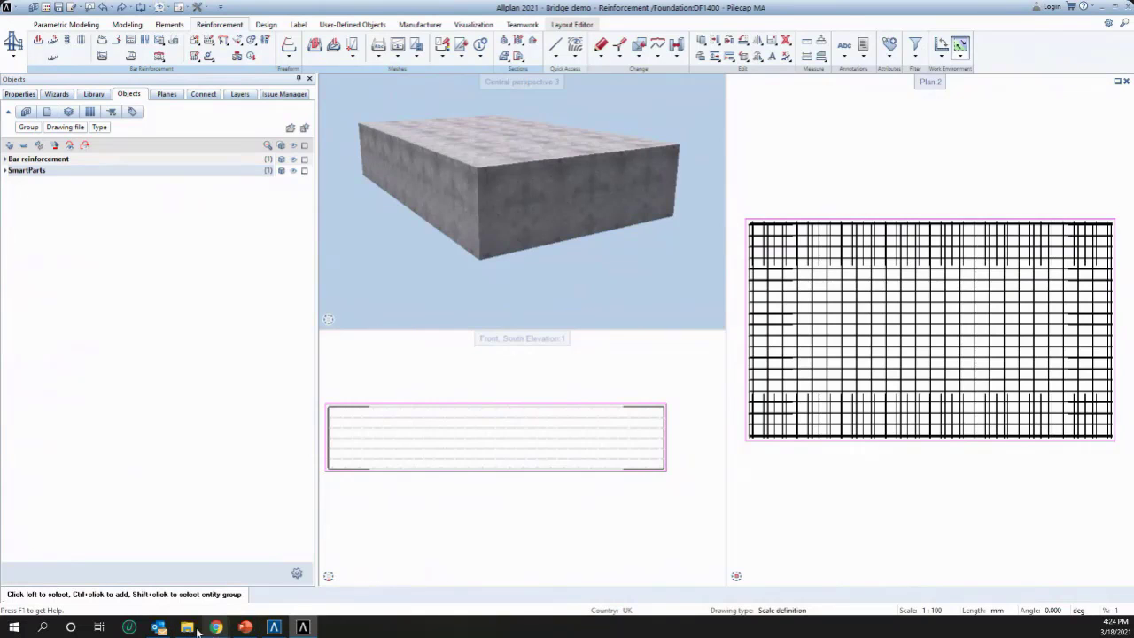
# Switch to the Bimplus viewer in Chrome and inspect the sectioned bridge model with its first reinforced pier and piles
pyautogui.moveTo(216, 628)
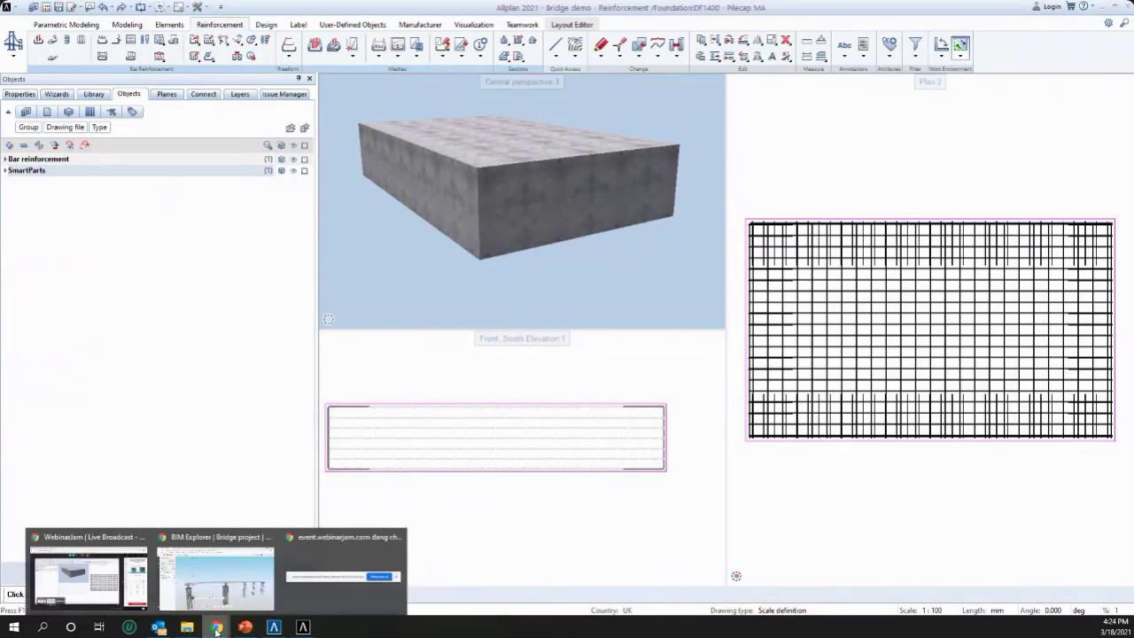
pyautogui.click(221, 580)
pyautogui.moveTo(456, 286); pyautogui.dragTo(481, 347)
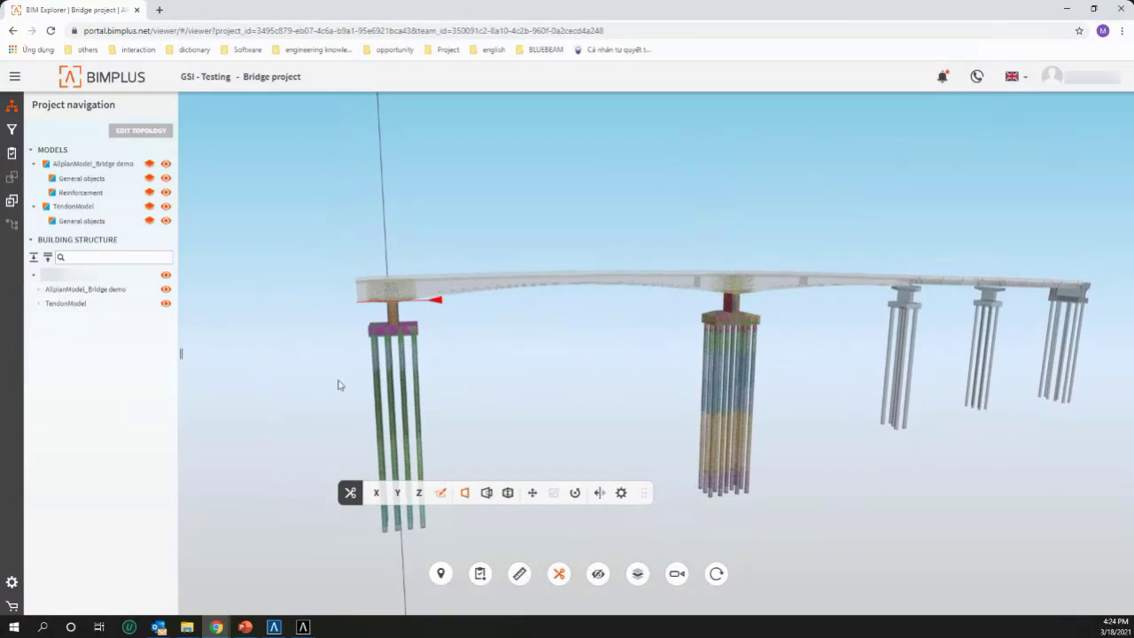
pyautogui.moveTo(302, 241); pyautogui.dragTo(457, 445)
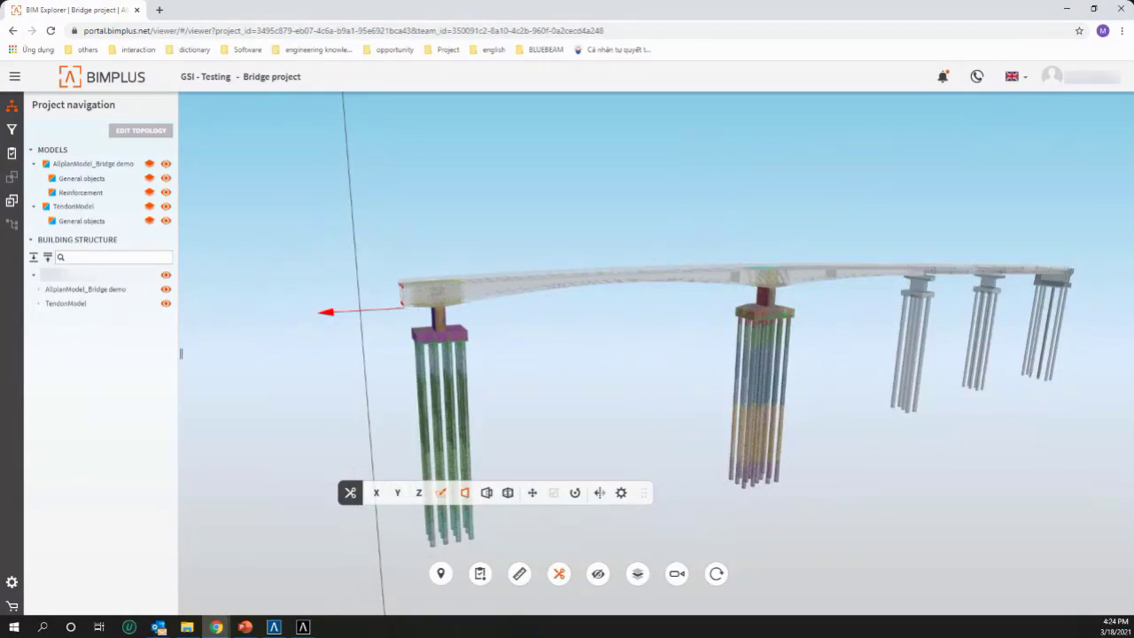
pyautogui.scroll(5, 427, 304)
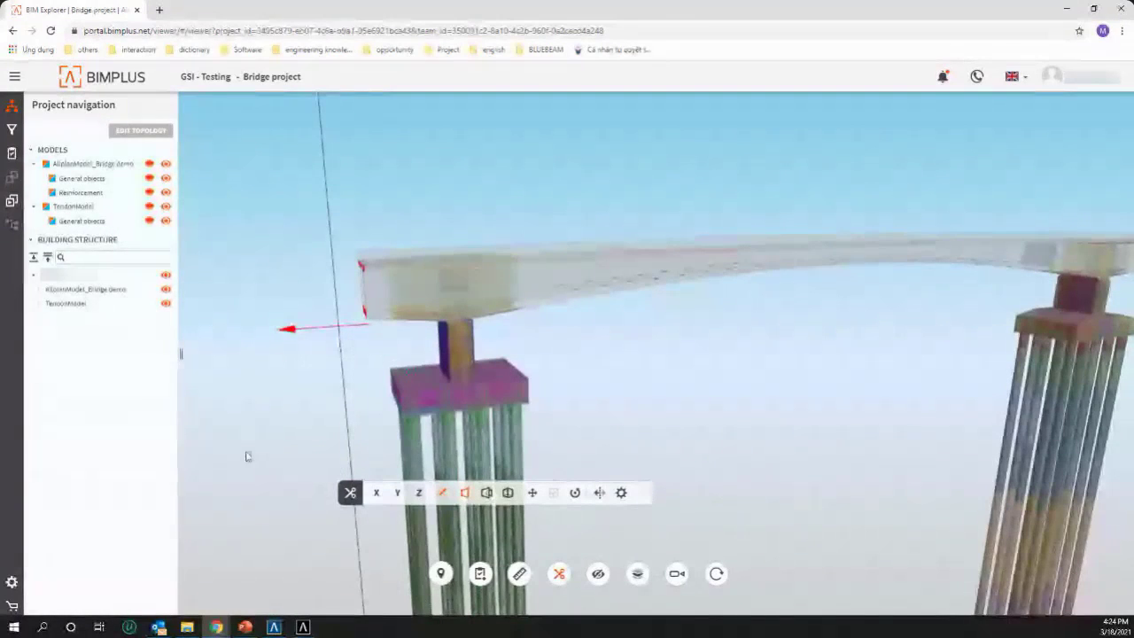
# Return to Allplan, sign in to Bimplus through Upload Model to Bimplus, review the upload settings and cancel the upload
pyautogui.click(304, 627)
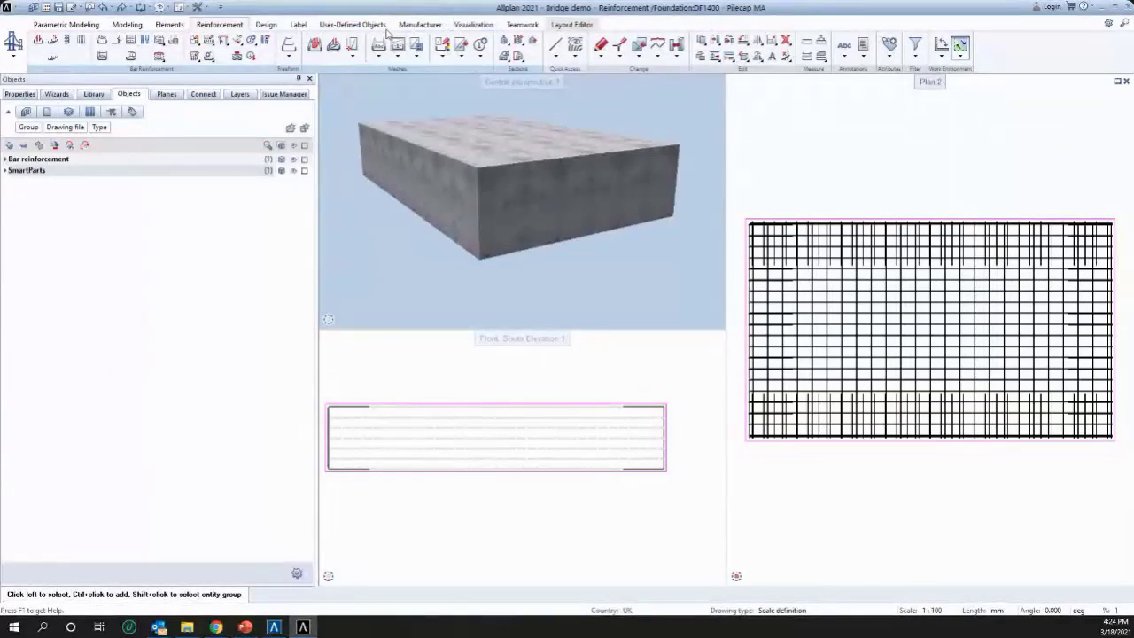
pyautogui.click(523, 25)
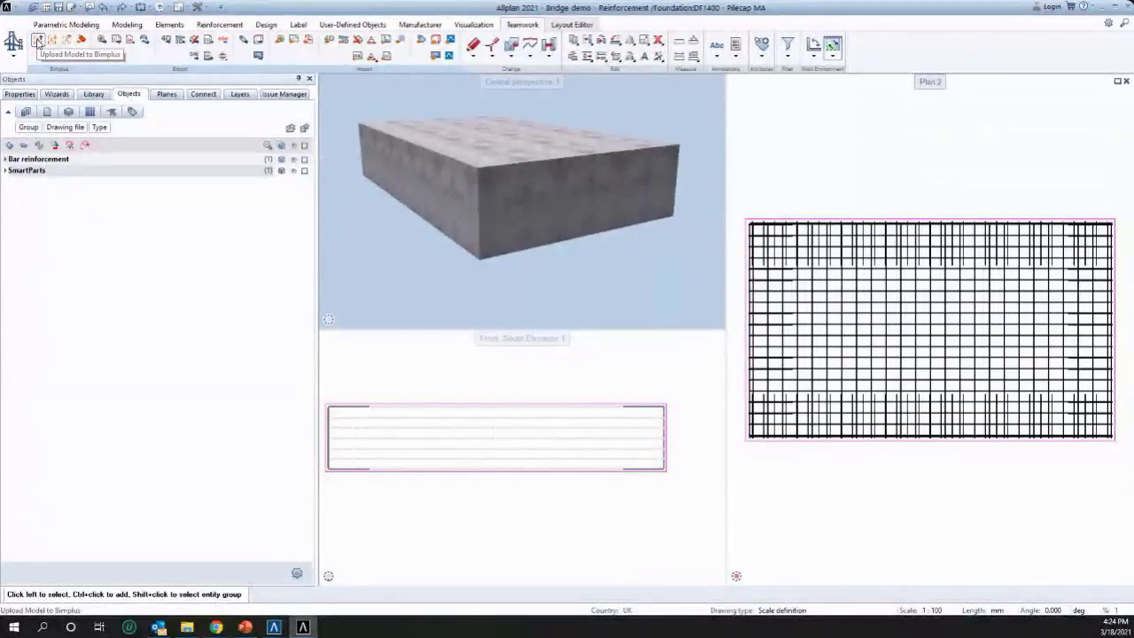
pyautogui.click(38, 41)
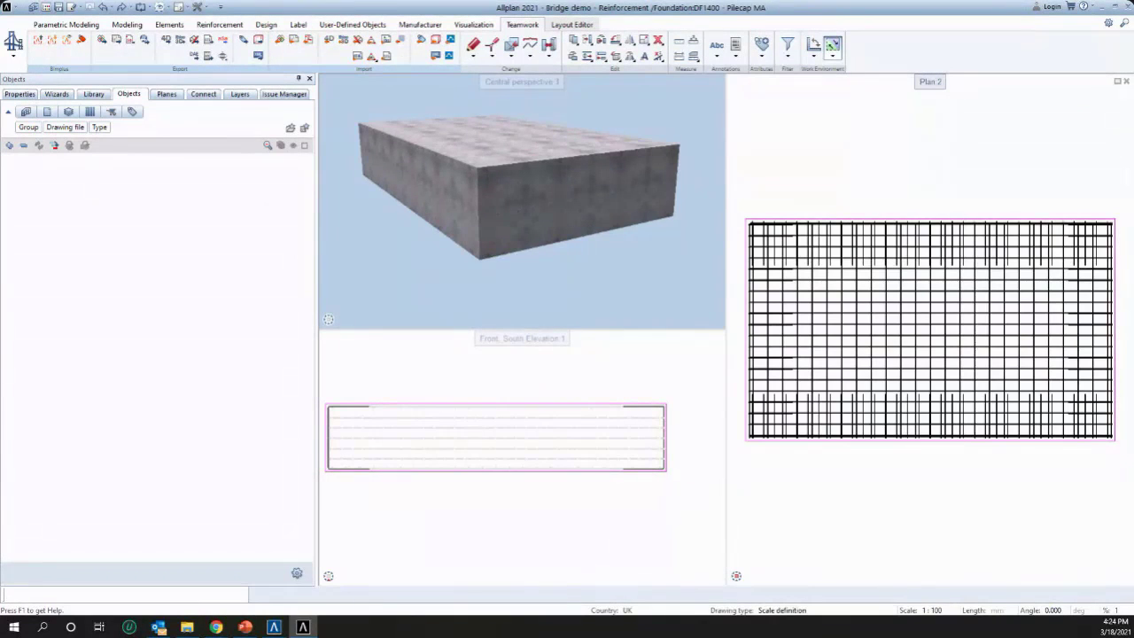
pyautogui.click(509, 410)
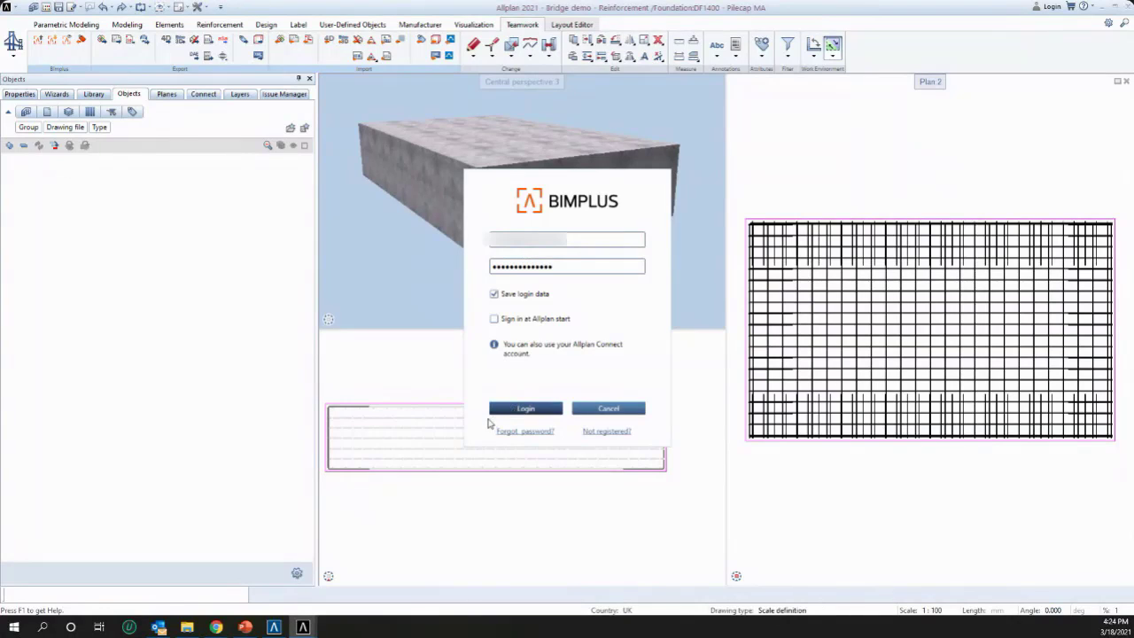
pyautogui.click(497, 409)
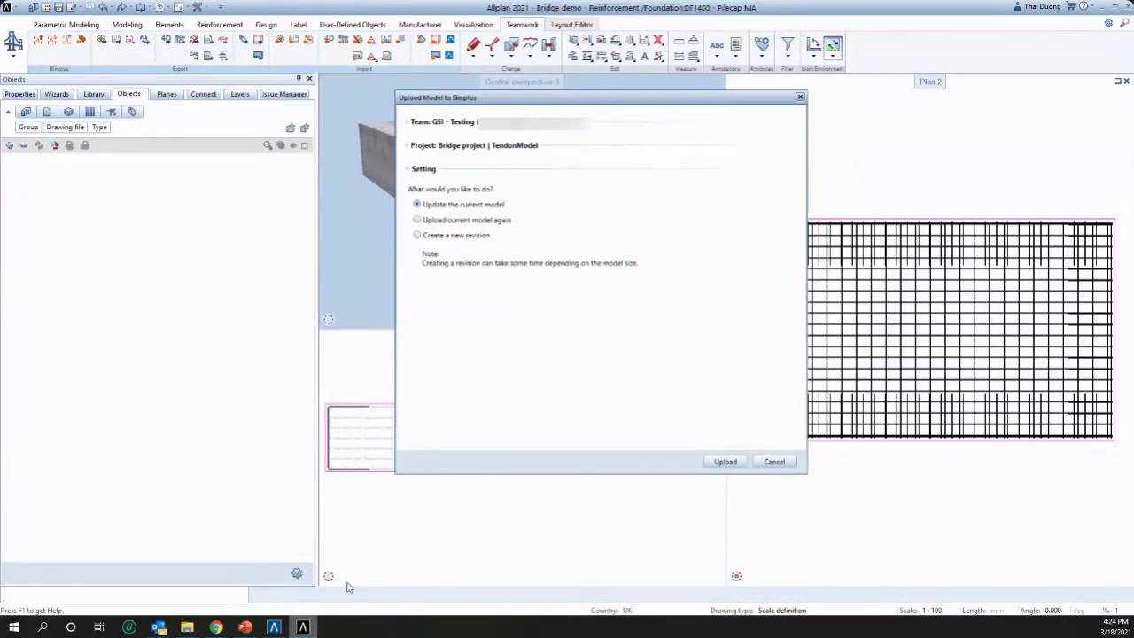
pyautogui.click(774, 462)
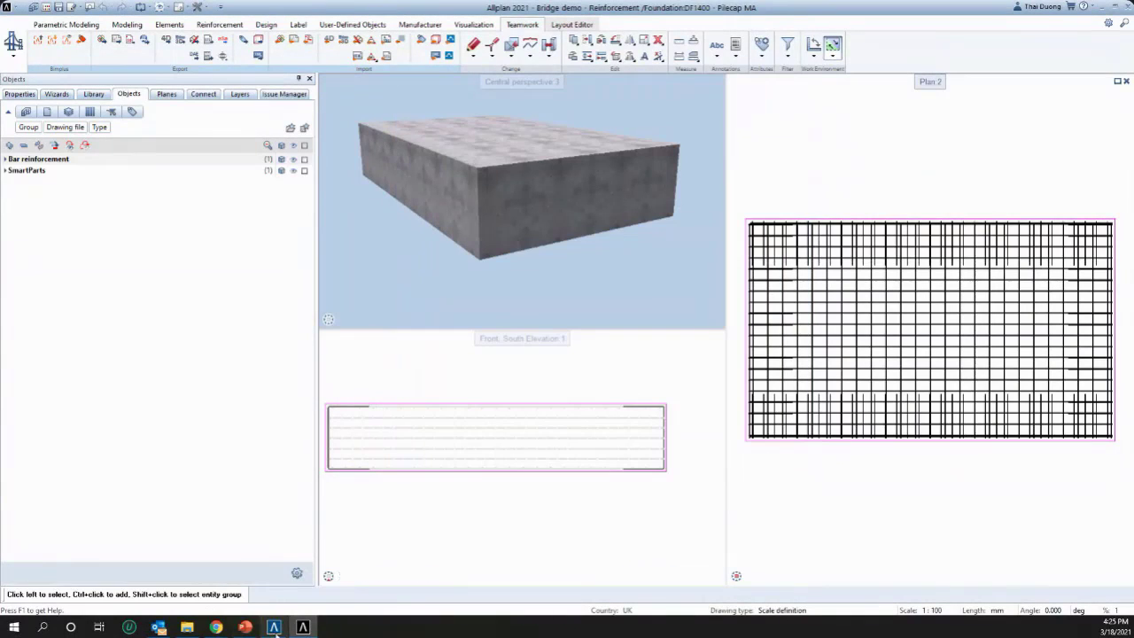
# Switch back to the Bridge project in the Bimplus viewer and turn off the section cut
pyautogui.click(216, 626)
pyautogui.click(210, 566)
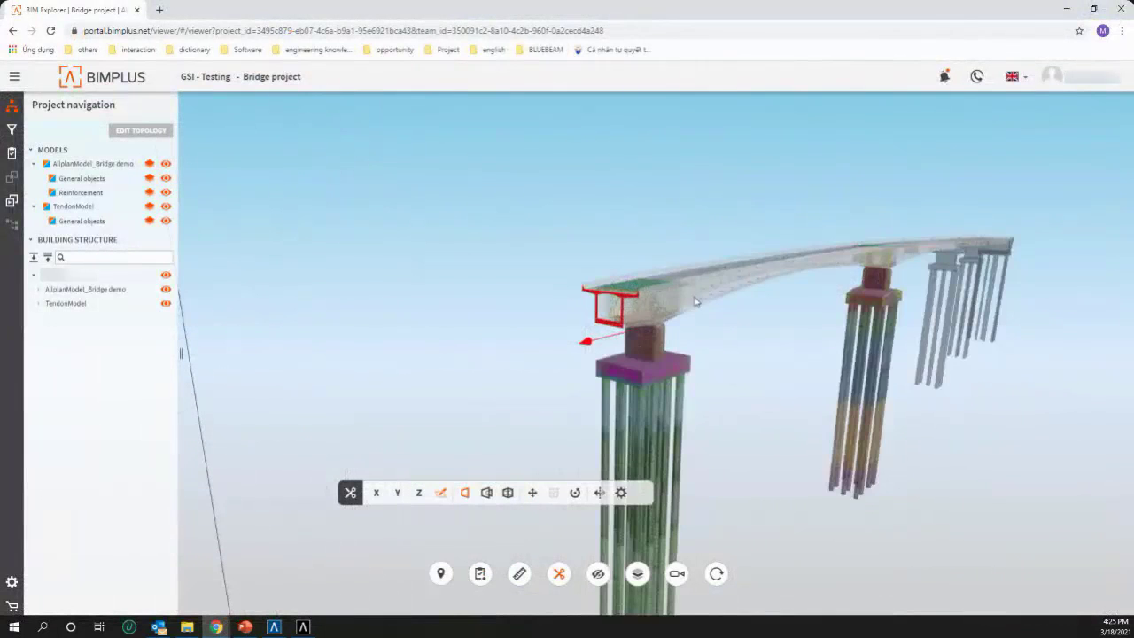
pyautogui.click(559, 574)
pyautogui.scroll(6, 598, 337)
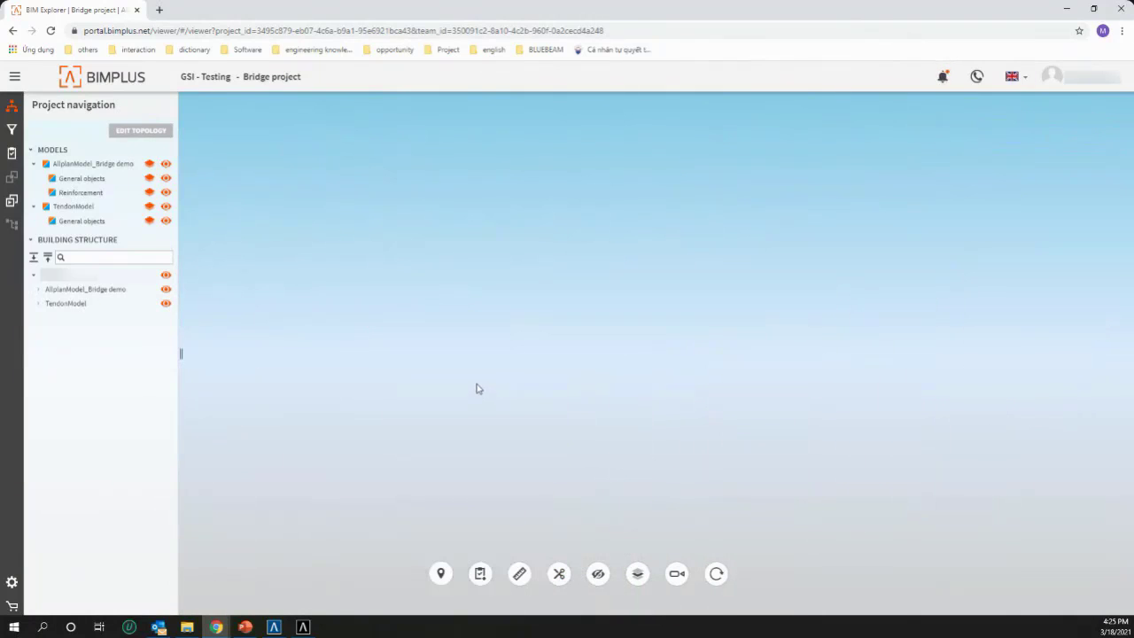
pyautogui.scroll(-3, 477, 388)
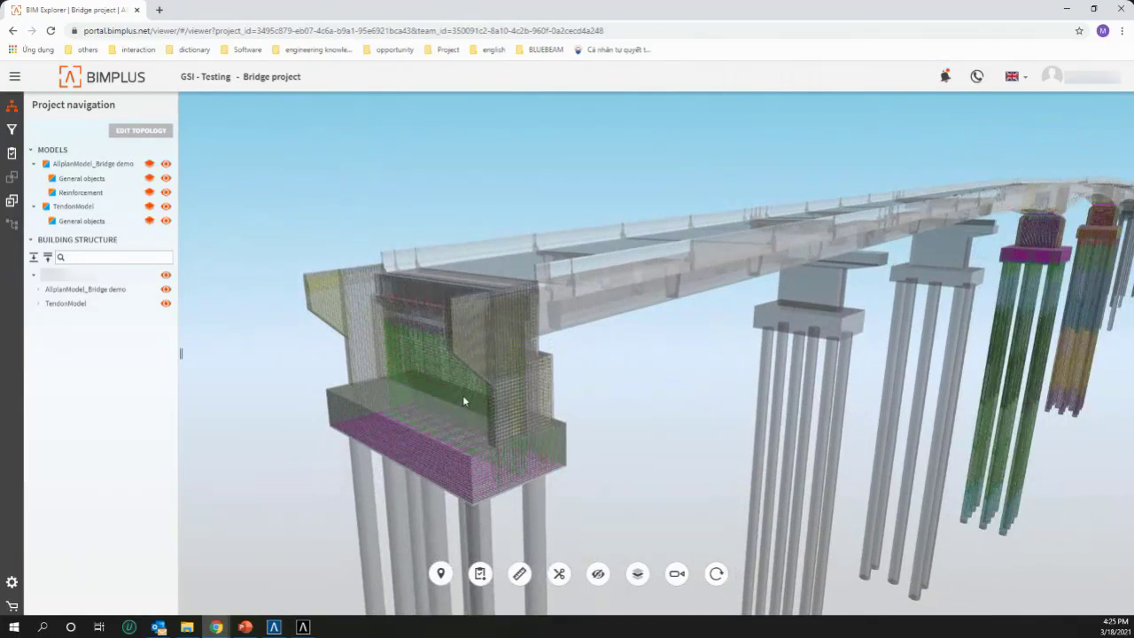
# Examine the reinforcement of the end abutment's wall and pile cap from several angles
pyautogui.moveTo(462, 402); pyautogui.dragTo(559, 397)
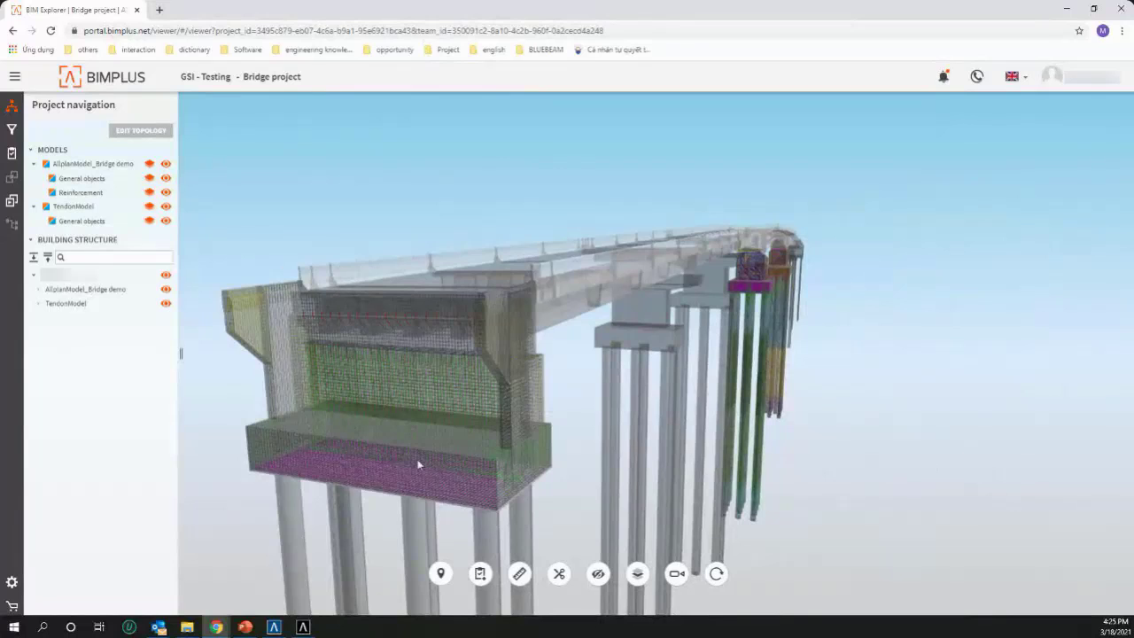
pyautogui.scroll(2, 434, 472)
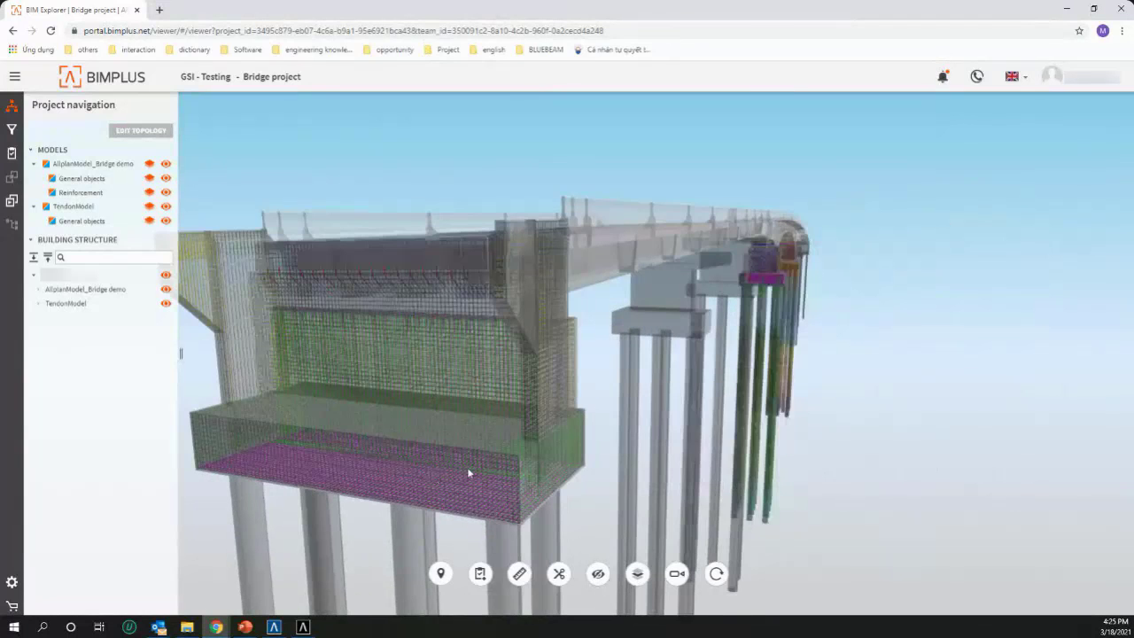
pyautogui.moveTo(468, 473); pyautogui.dragTo(464, 393)
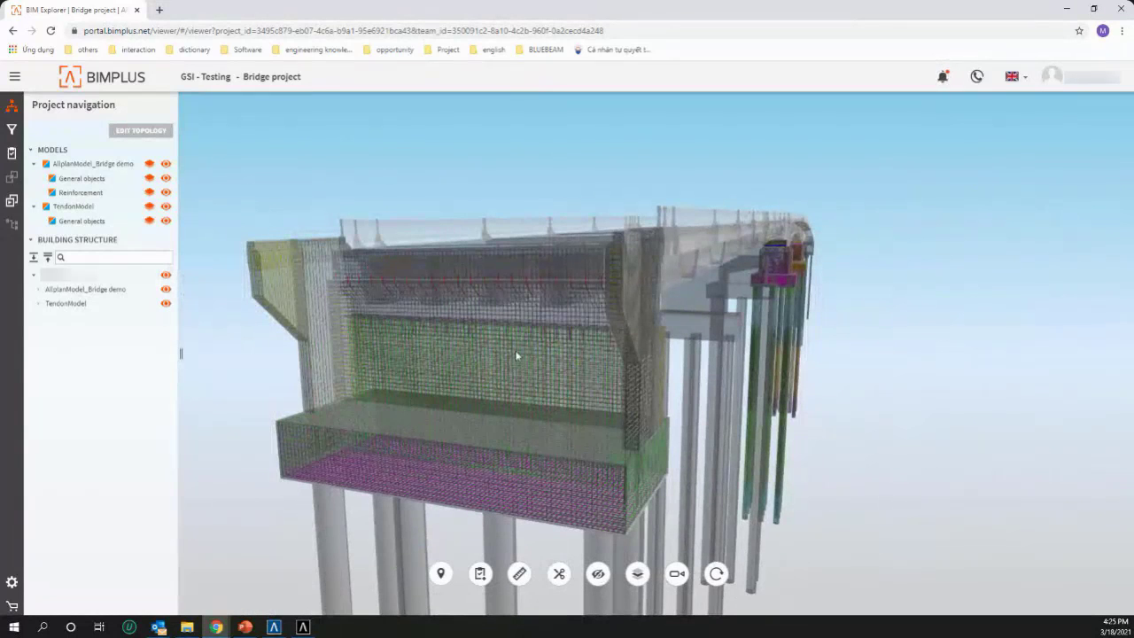
pyautogui.moveTo(529, 433); pyautogui.dragTo(505, 433)
pyautogui.scroll(-3, 505, 433)
# Follow the deck along the bridge and examine the reinforced main pier, its pile cap and piles
pyautogui.moveTo(417, 375); pyautogui.dragTo(746, 374)
pyautogui.moveTo(833, 375); pyautogui.dragTo(451, 395)
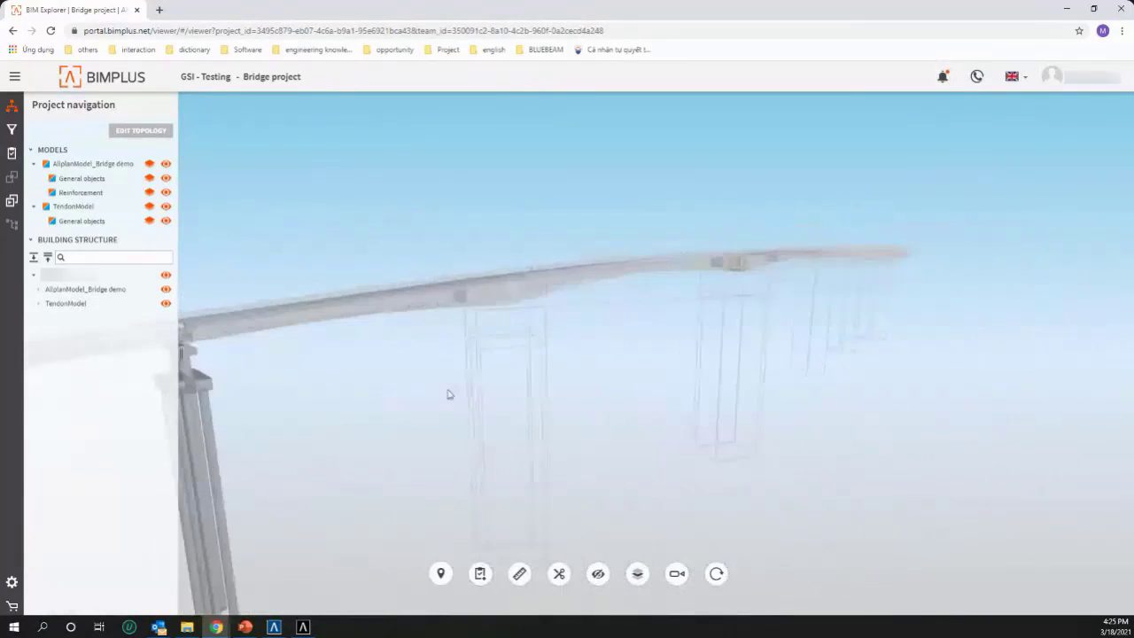
pyautogui.scroll(5, 489, 309)
pyautogui.scroll(-4, 510, 314)
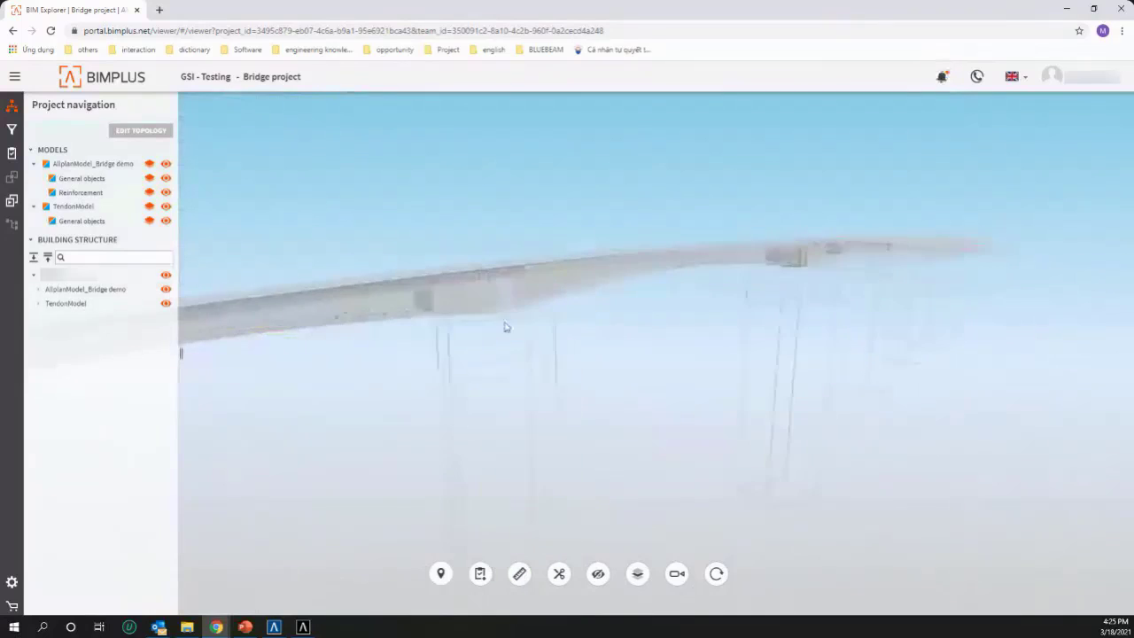
pyautogui.scroll(-1, 470, 334)
pyautogui.scroll(5, 753, 292)
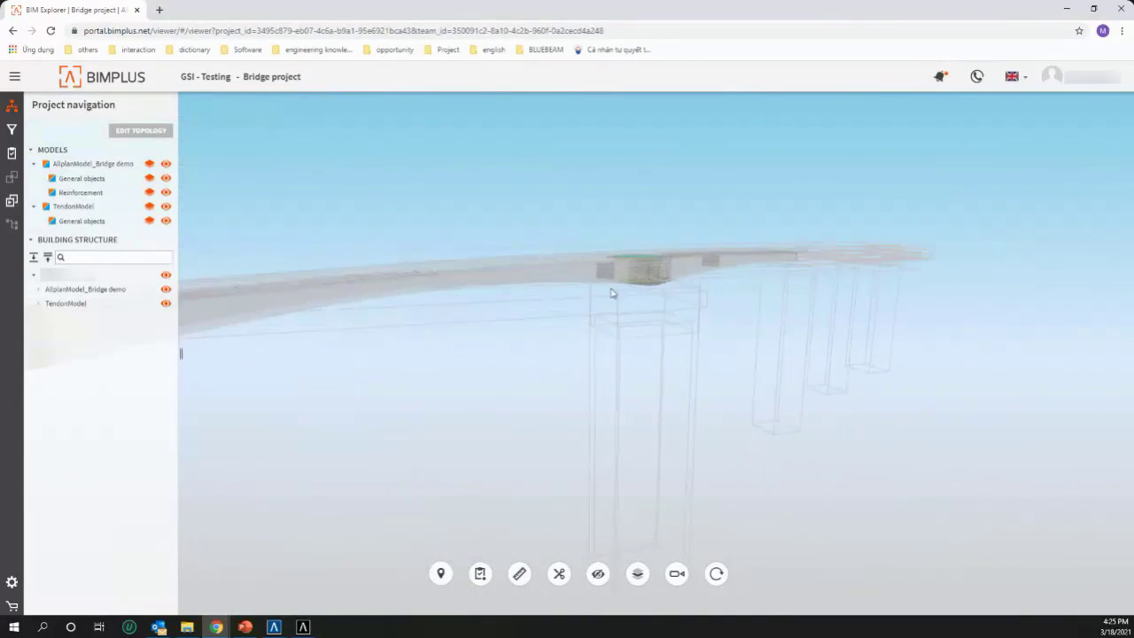
pyautogui.scroll(-4, 731, 277)
pyautogui.scroll(3, 734, 286)
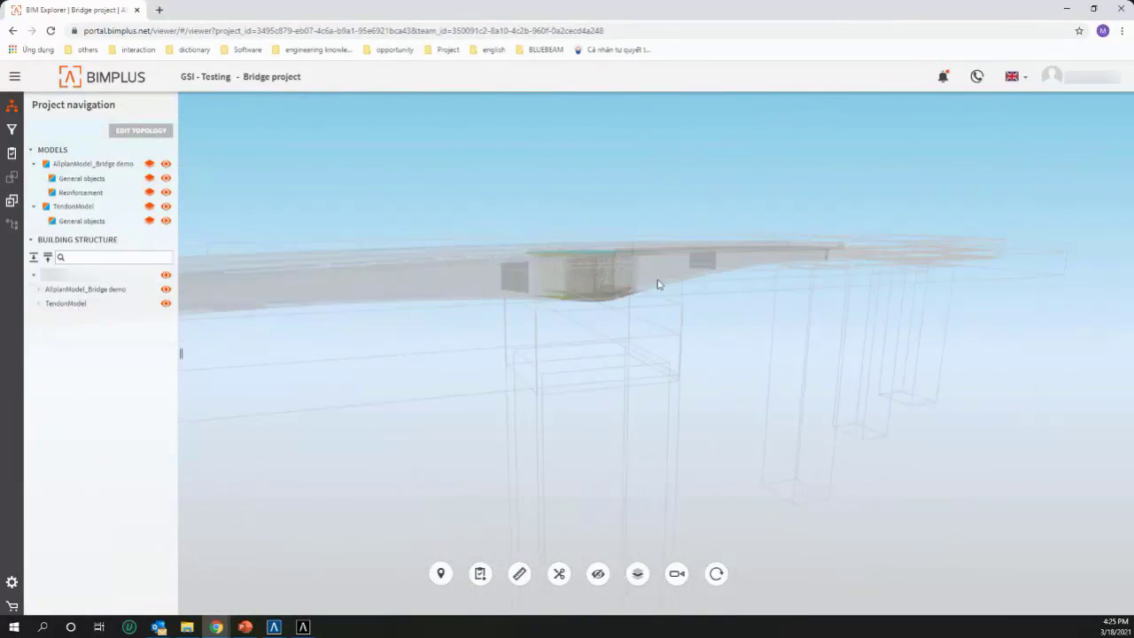
pyautogui.moveTo(744, 341); pyautogui.dragTo(590, 352)
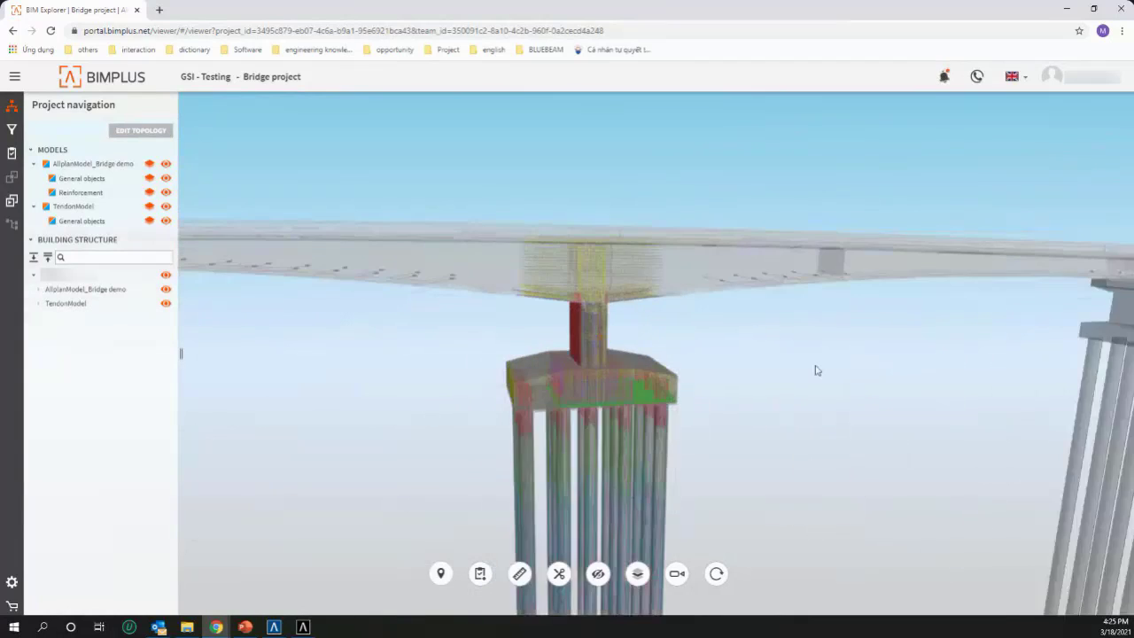
# View the remaining piers and the far abutment, and bring the entire bridge model into view
pyautogui.moveTo(819, 369); pyautogui.dragTo(576, 349)
pyautogui.moveTo(880, 346); pyautogui.dragTo(745, 320, button='middle')
pyautogui.moveTo(878, 312); pyautogui.dragTo(742, 311, button='middle')
pyautogui.scroll(5, 663, 313)
pyautogui.scroll(-6, 757, 292)
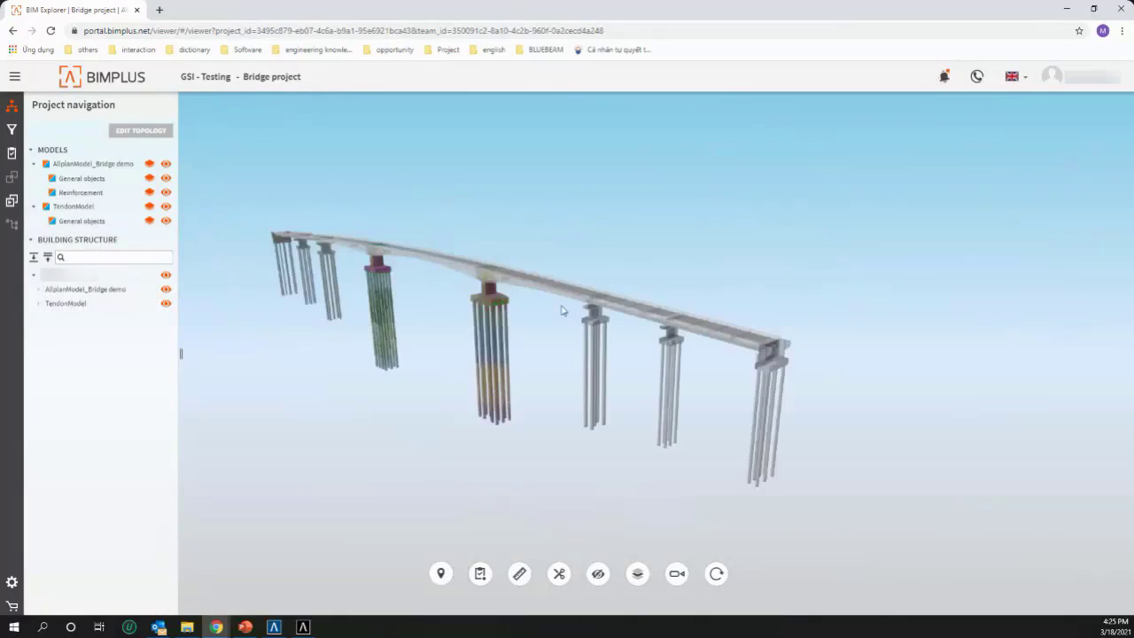
pyautogui.scroll(2, 543, 306)
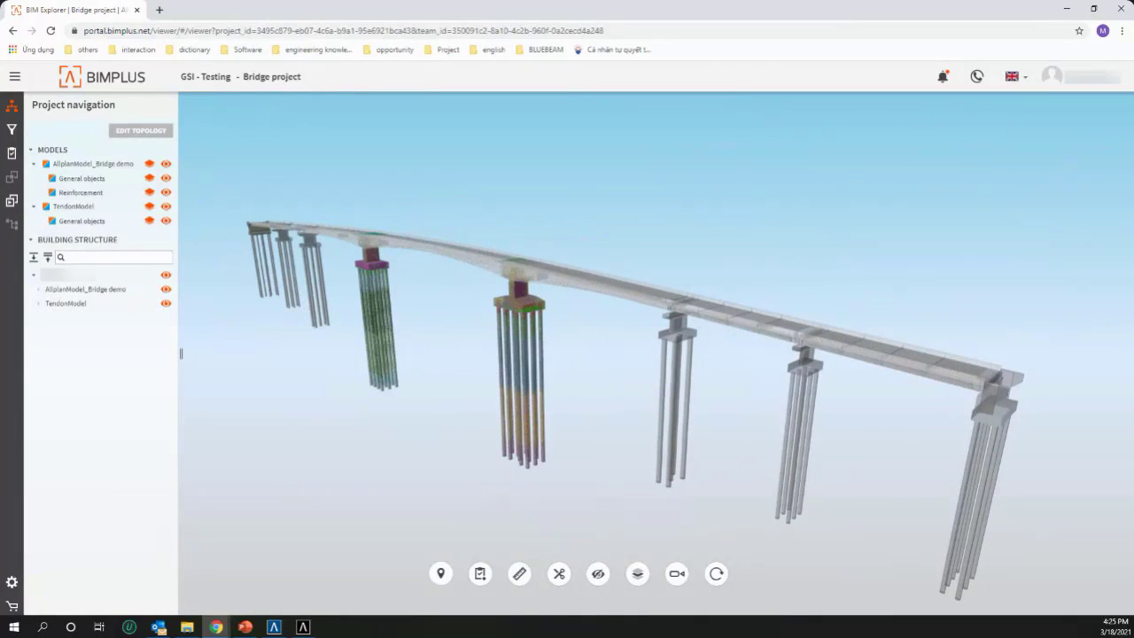